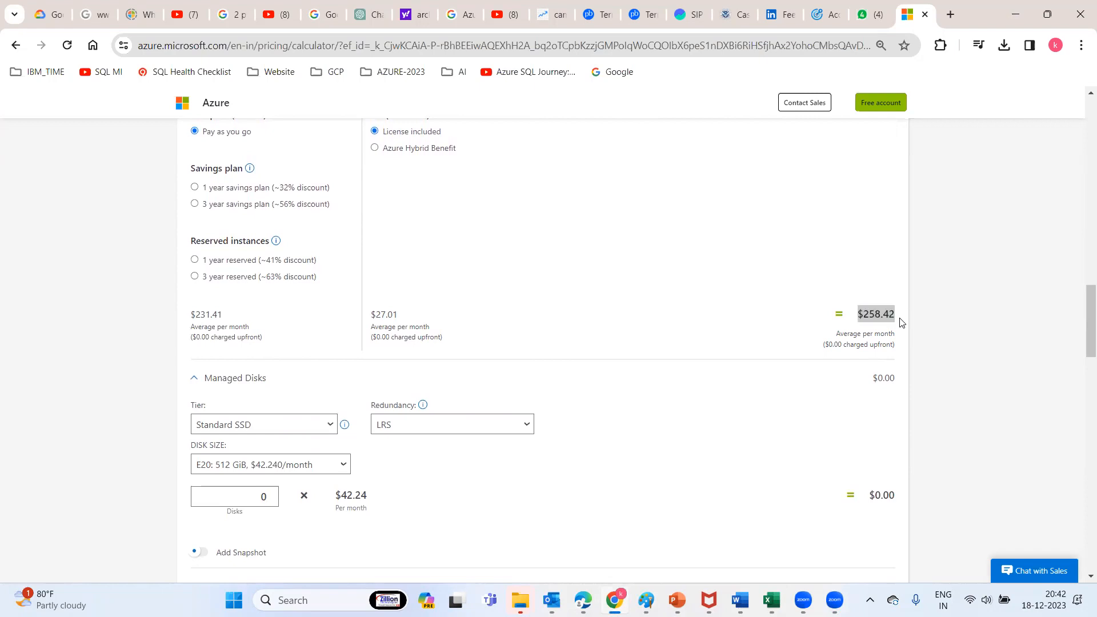
# Launch Windows Calculator with the calc Run command
pyautogui.press('super+r')
pyautogui.write('calc')
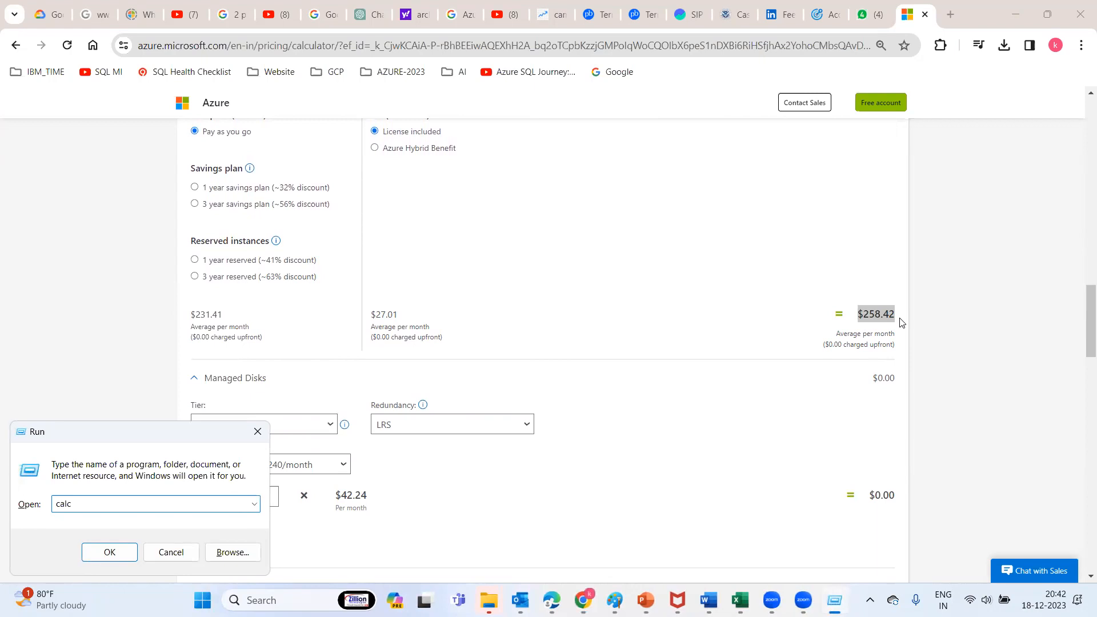
pyautogui.press('Return')
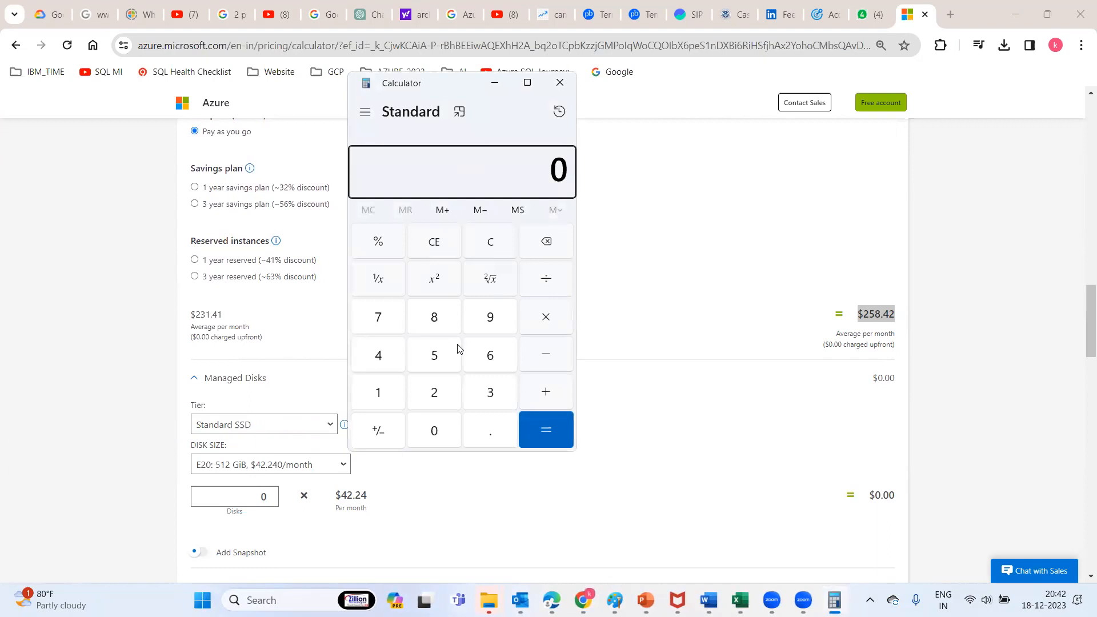
# Enter 258 minus in Calculator and minimize it to return to the pricing page
pyautogui.click(436, 393)
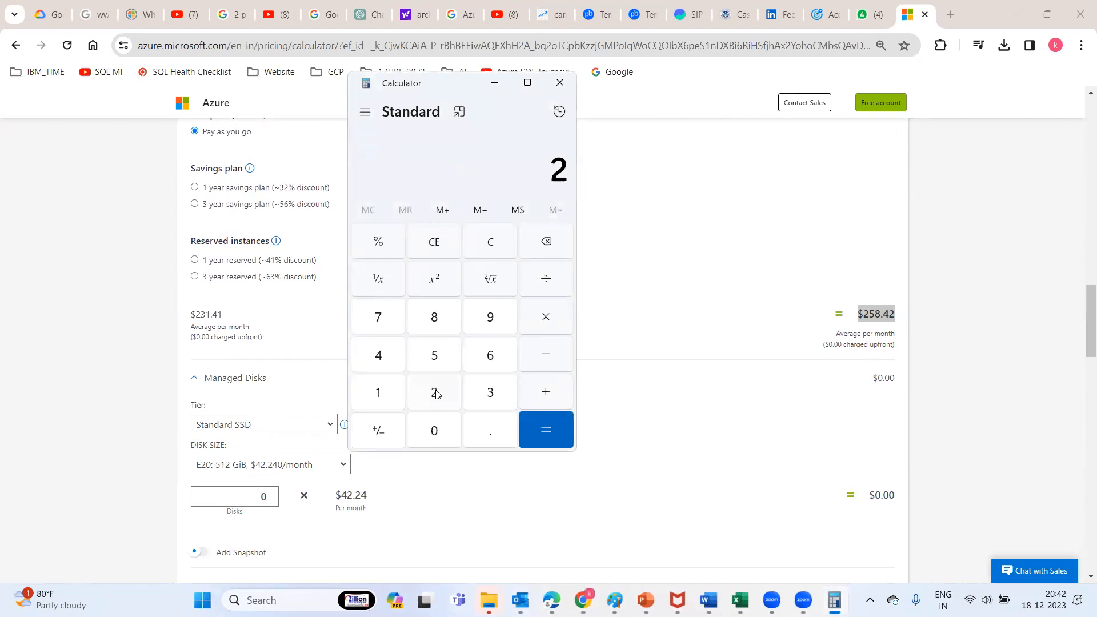
pyautogui.click(435, 356)
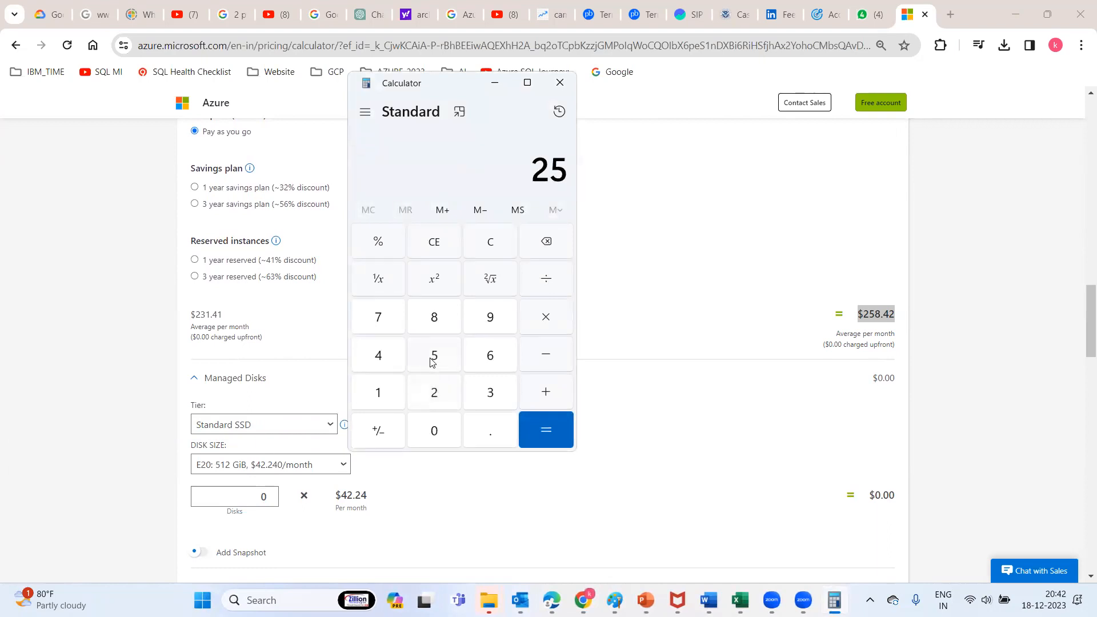
pyautogui.click(435, 320)
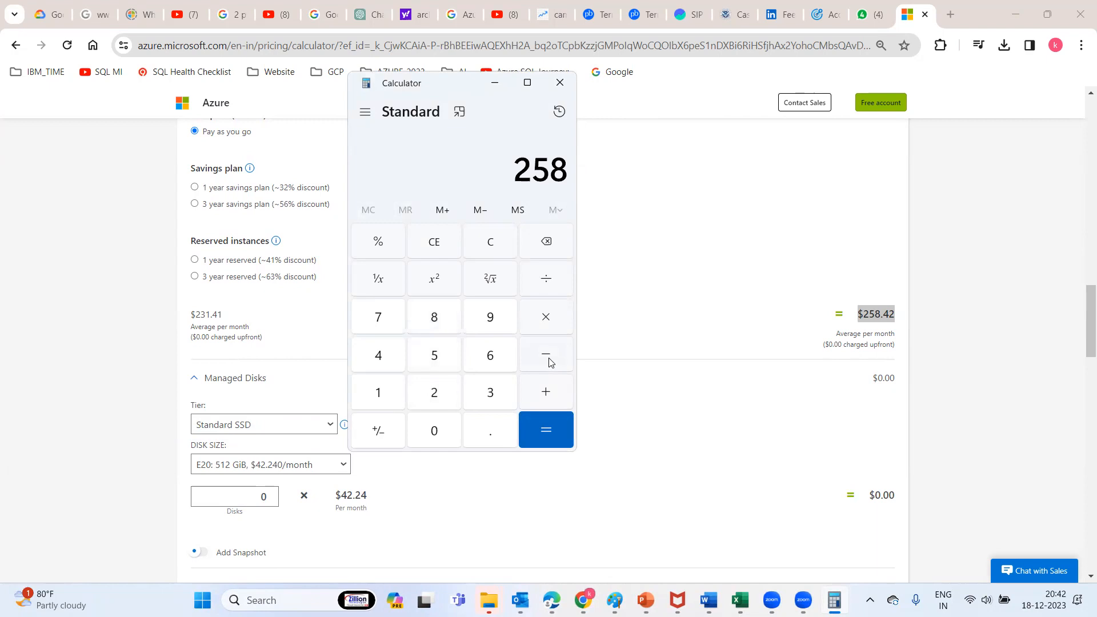
pyautogui.click(547, 360)
pyautogui.click(495, 83)
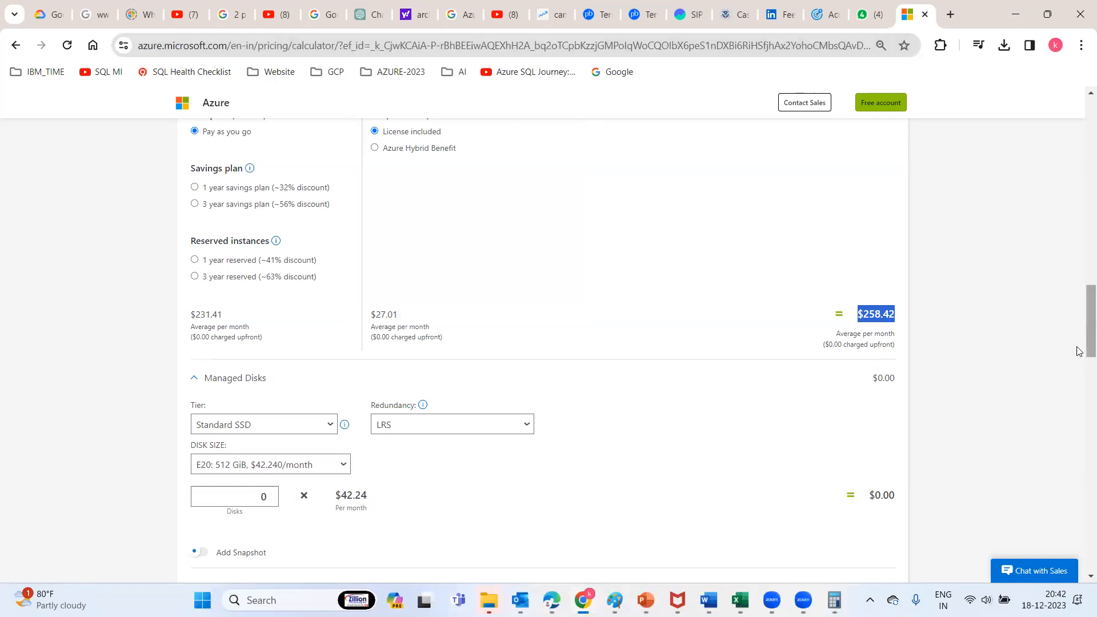
# Change the virtual machine type to SQL Server, making the estimate $2,448.42 monthly
pyautogui.moveTo(1082, 287); pyautogui.dragTo(1081, 218)
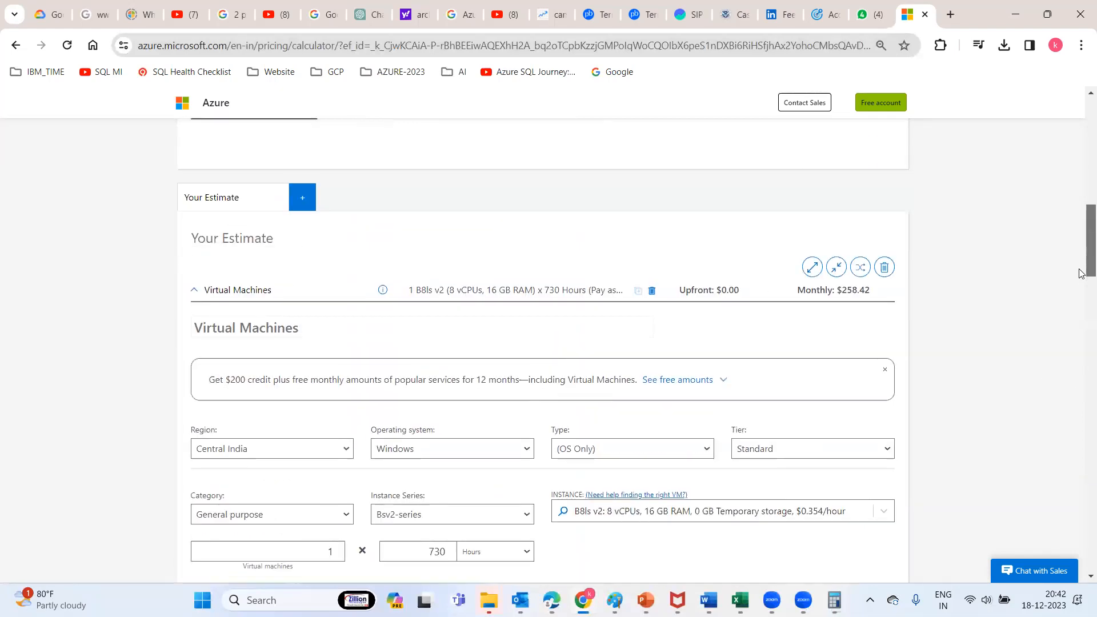
pyautogui.scroll(-2, 971, 302)
pyautogui.click(624, 346)
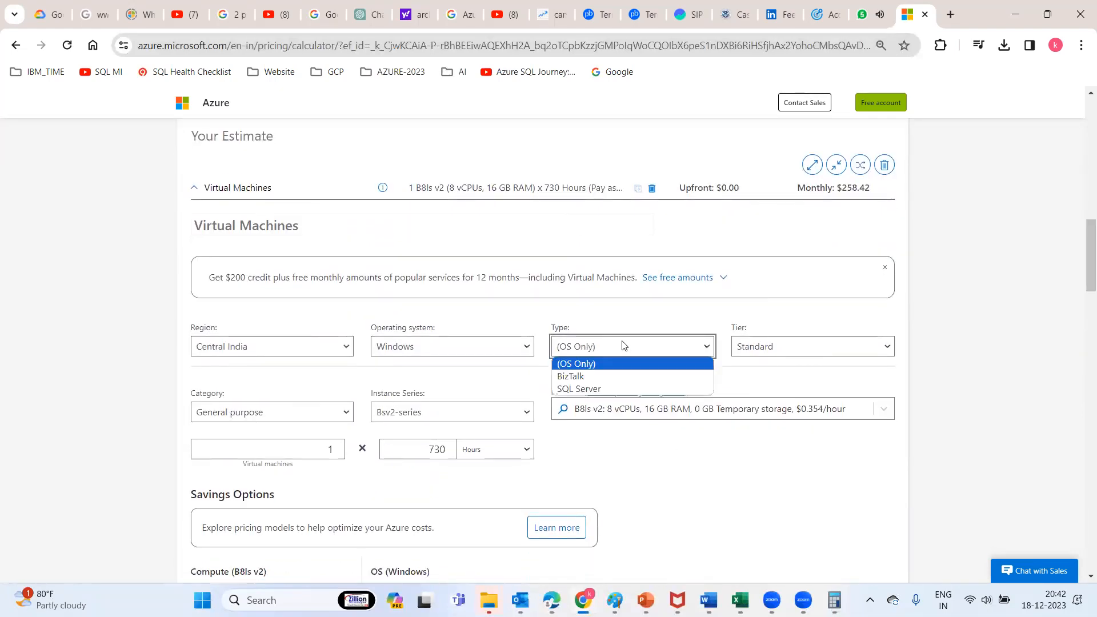
pyautogui.click(595, 389)
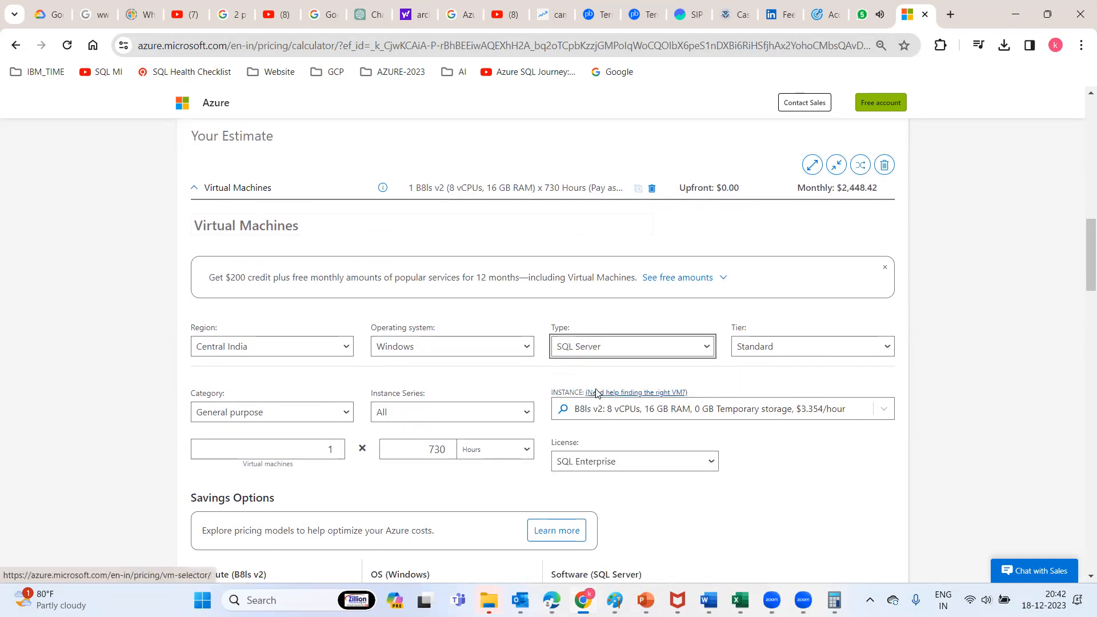
pyautogui.moveTo(1081, 257)
pyautogui.mouseDown()
pyautogui.moveTo(1081, 322)
pyautogui.moveTo(1081, 246)
pyautogui.mouseUp()
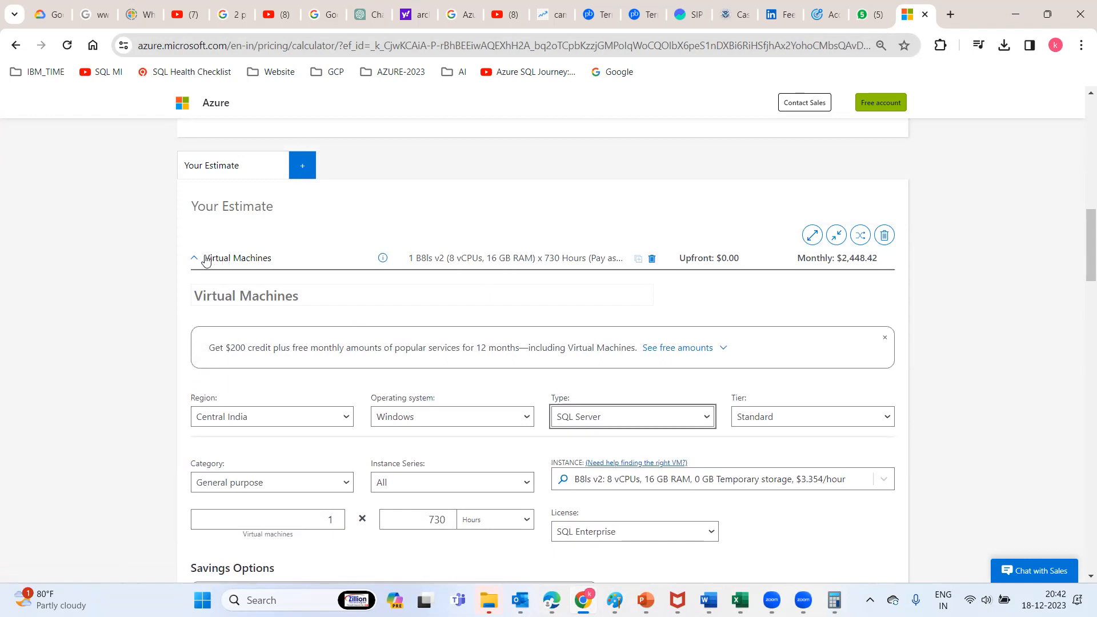
pyautogui.click(201, 260)
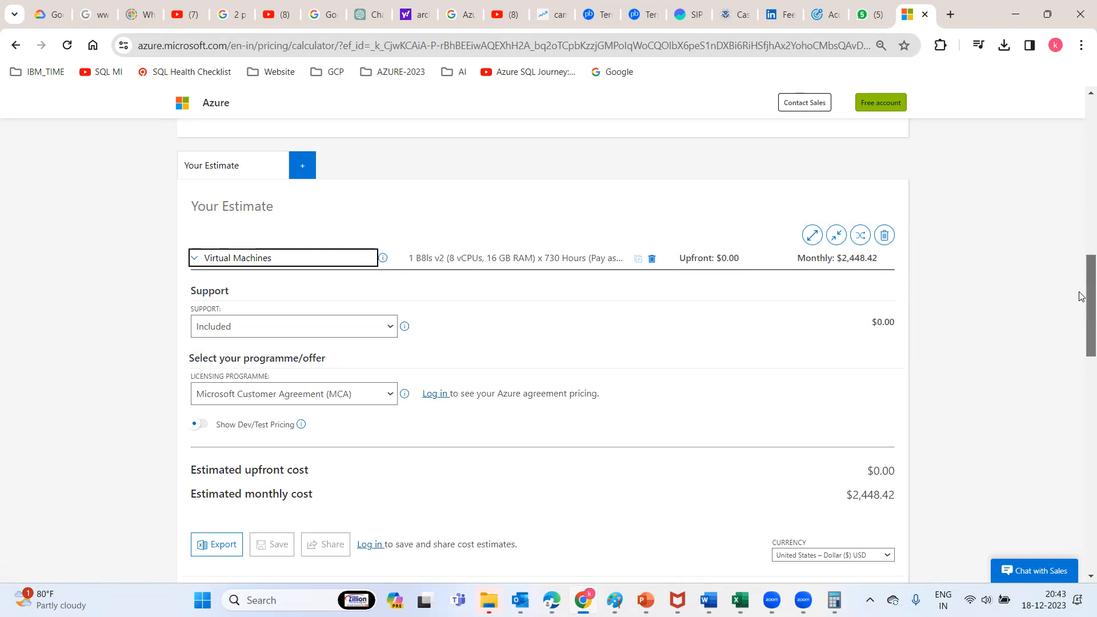
pyautogui.scroll(-7, 1081, 294)
pyautogui.scroll(7, 1081, 285)
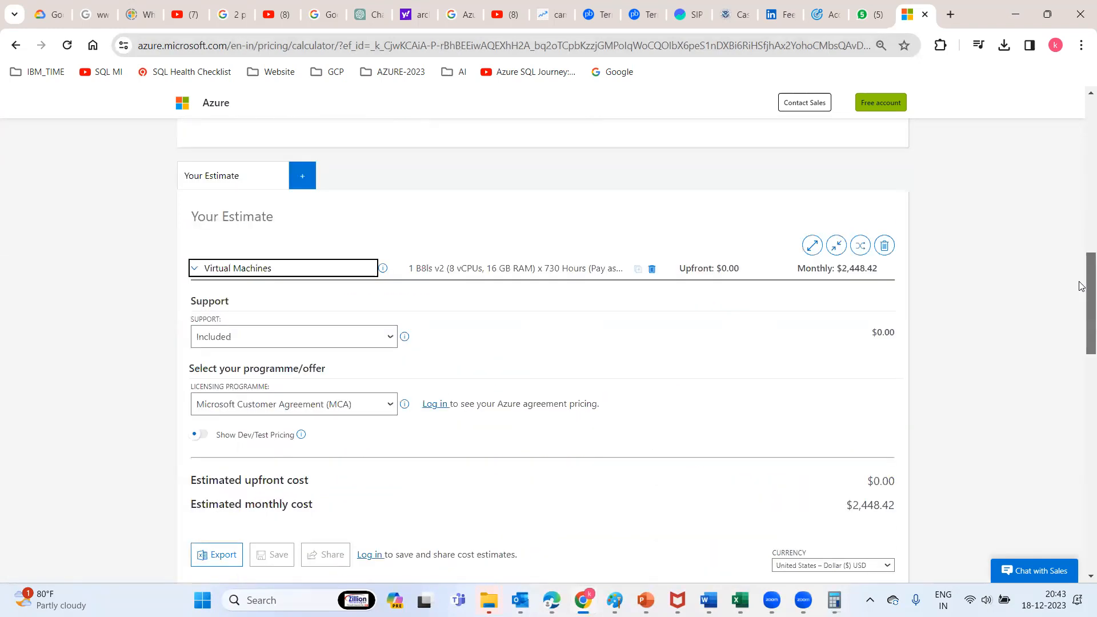
pyautogui.scroll(2, 1081, 286)
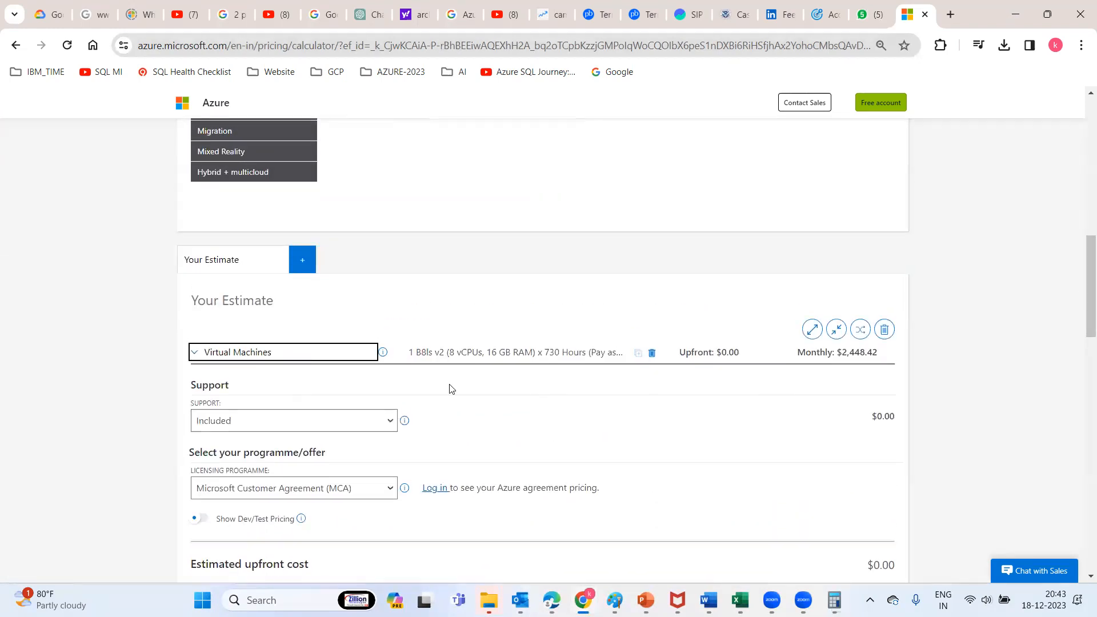
pyautogui.scroll(-3, 1081, 308)
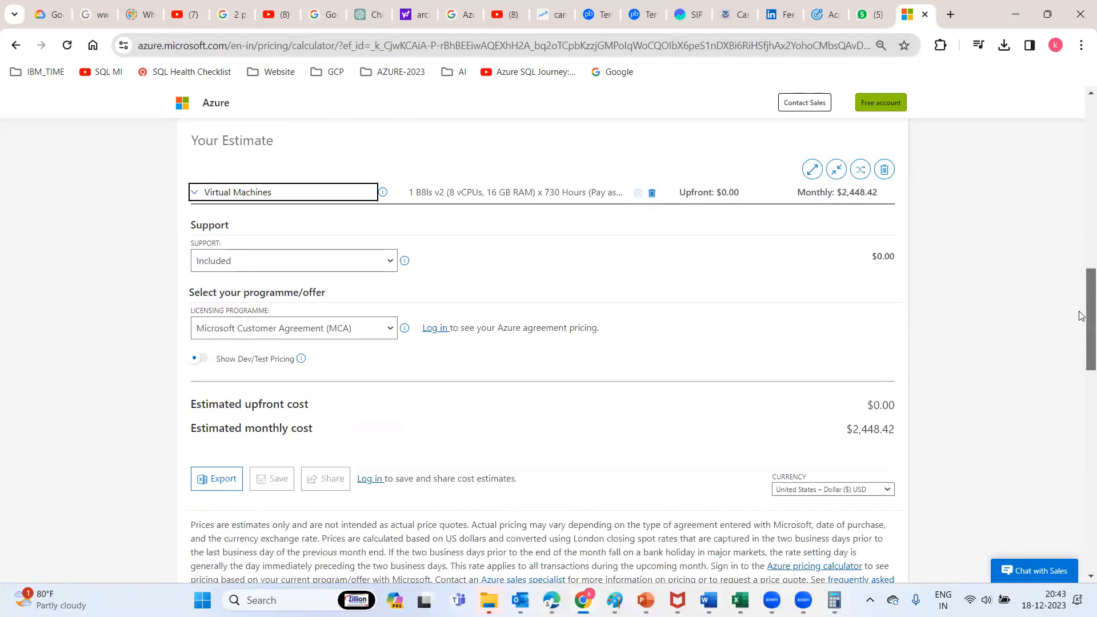
pyautogui.scroll(9, 1082, 286)
pyautogui.scroll(1, 1082, 191)
pyautogui.scroll(-8, 1082, 263)
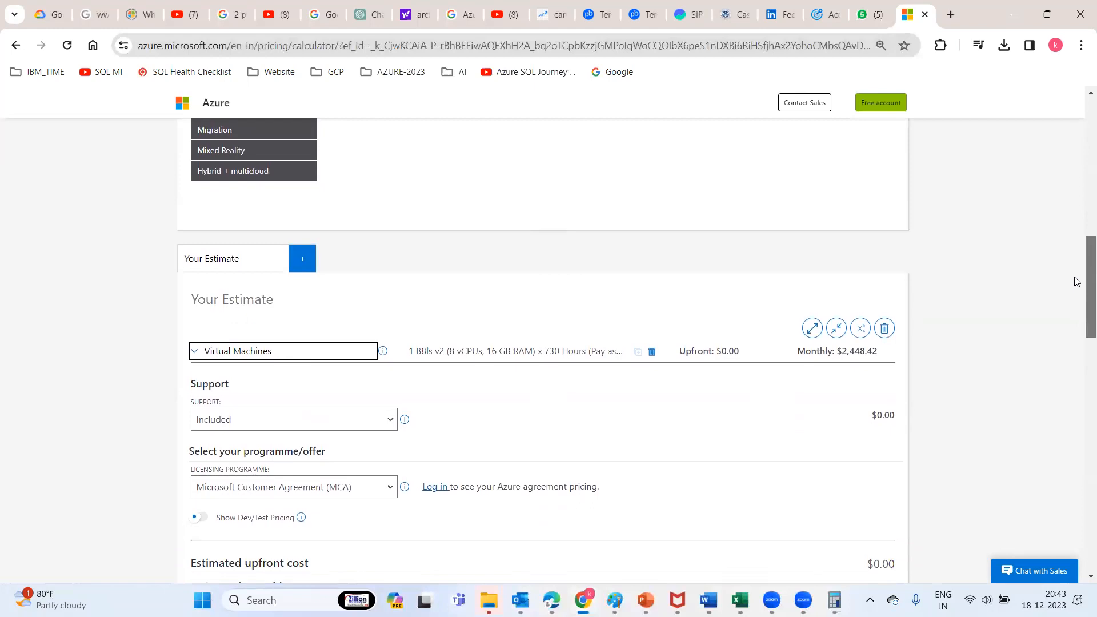
pyautogui.click(195, 352)
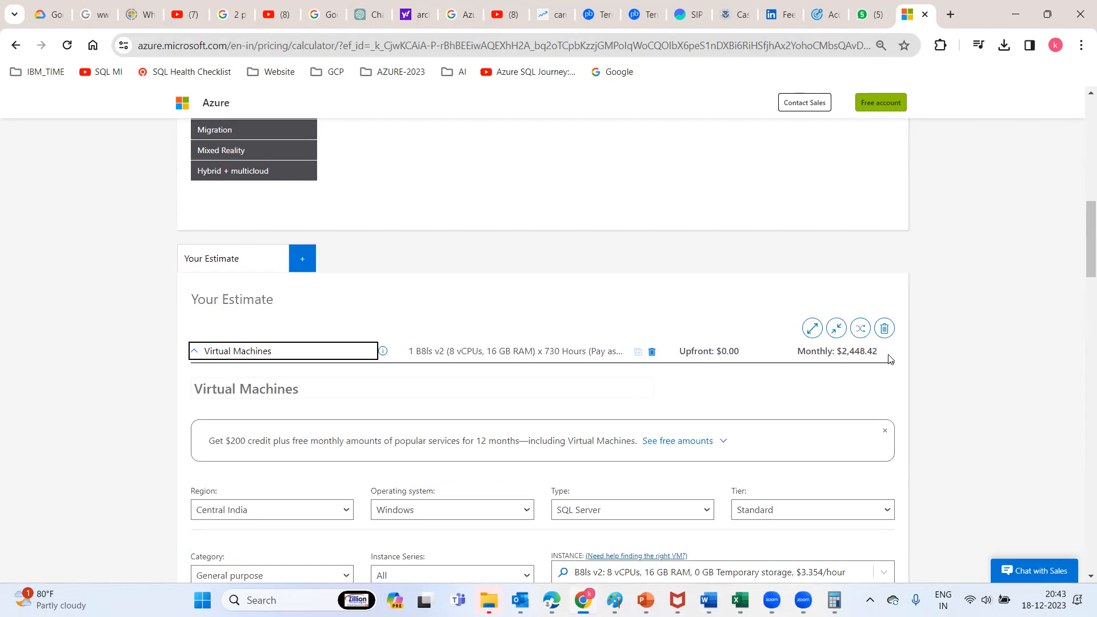
# Switch the license to SQL Standard and select the resulting $842.42 monthly cost
pyautogui.scroll(-6, 1087, 245)
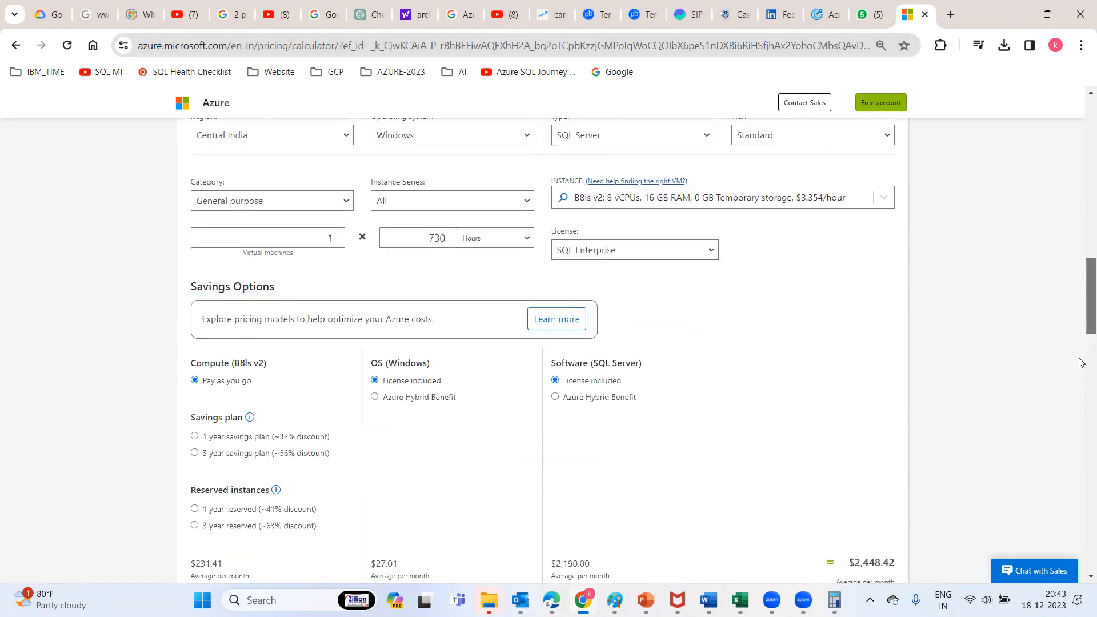
pyautogui.scroll(-18, 1082, 363)
pyautogui.scroll(12, 1067, 382)
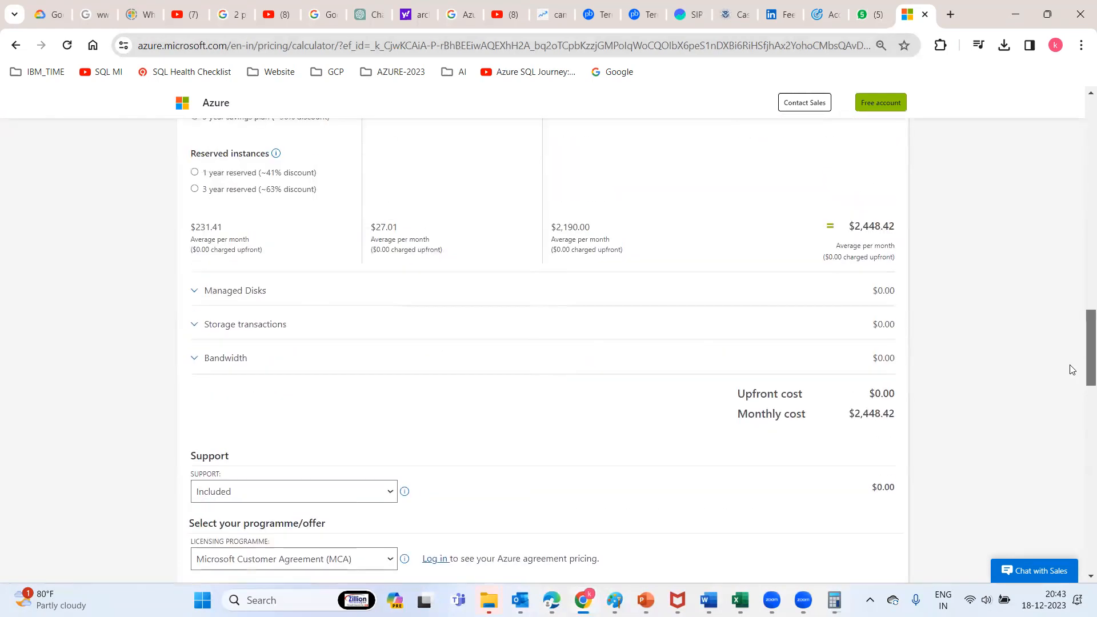
pyautogui.scroll(4, 1072, 368)
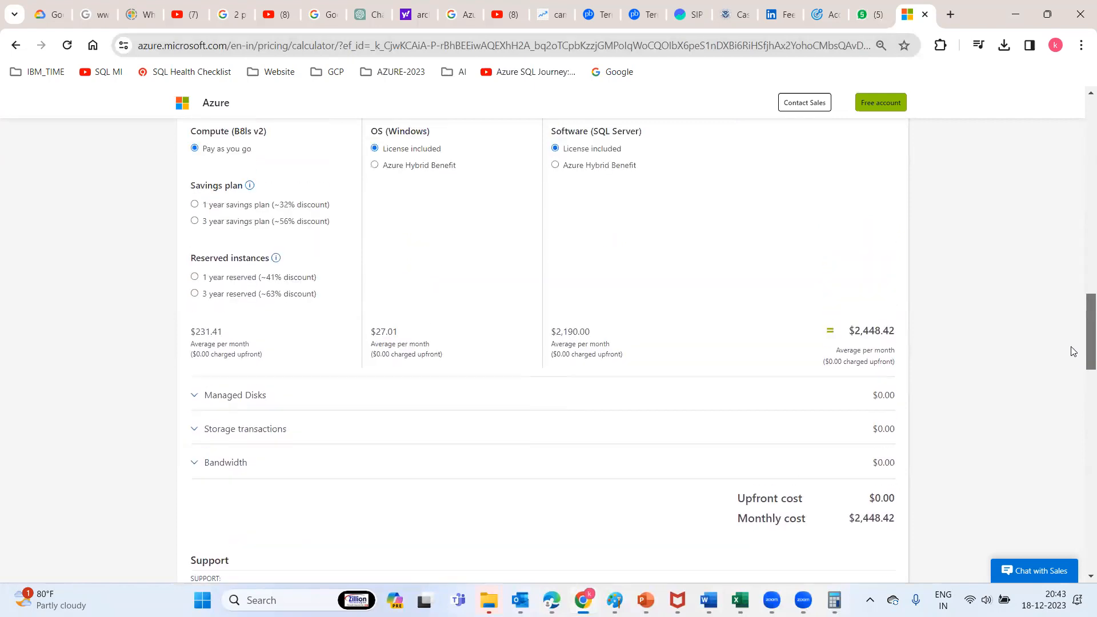
pyautogui.scroll(2, 1068, 321)
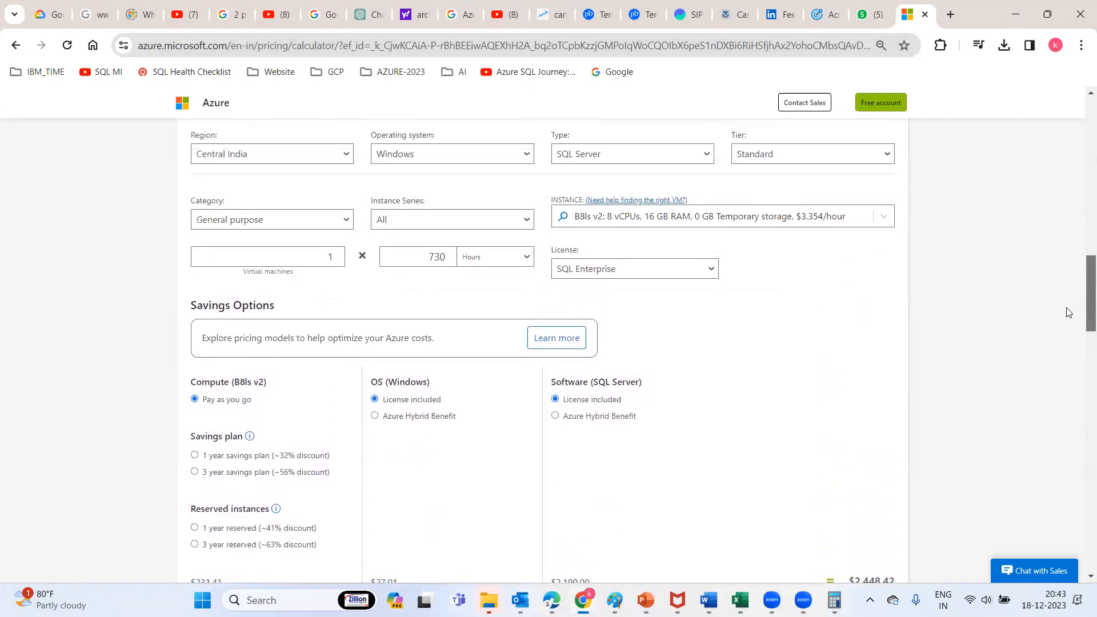
pyautogui.click(633, 289)
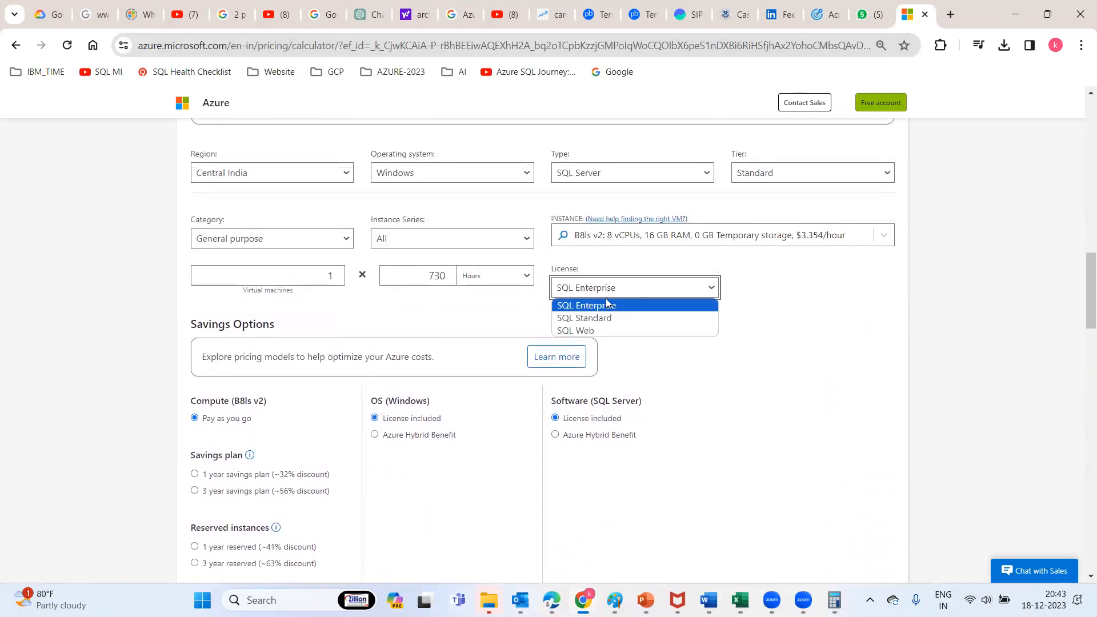
pyautogui.click(612, 320)
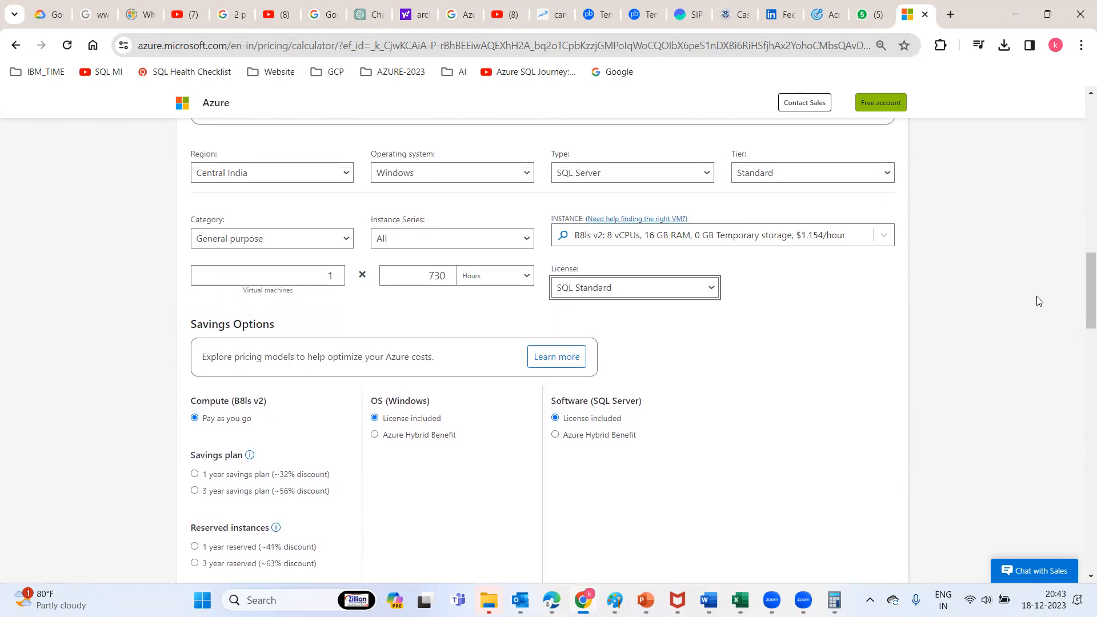
pyautogui.moveTo(1081, 281); pyautogui.dragTo(1081, 337)
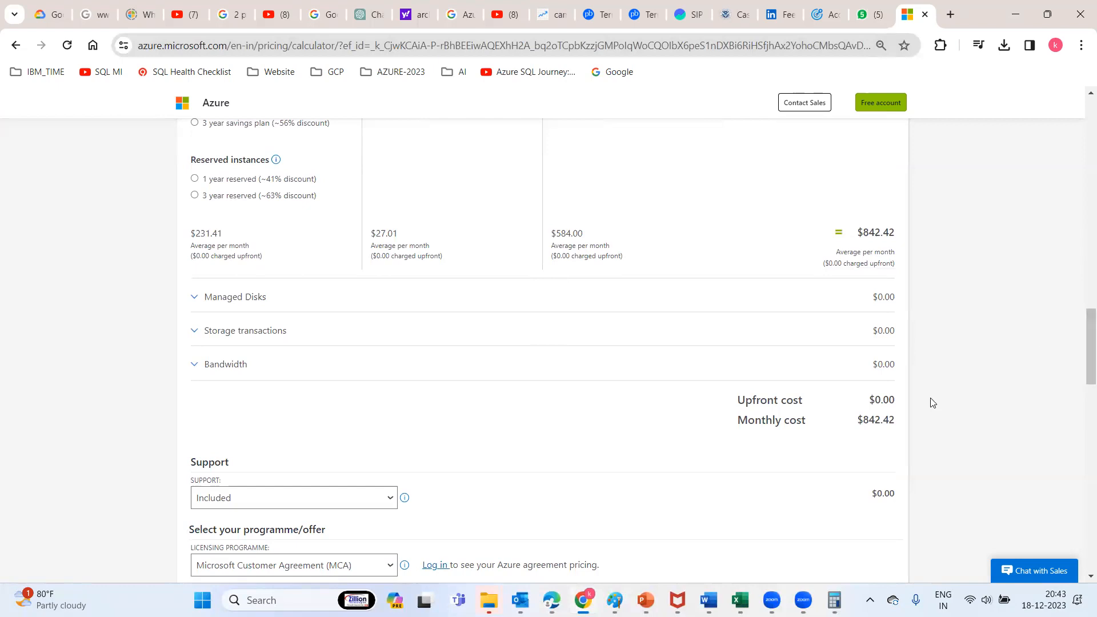
pyautogui.moveTo(858, 423); pyautogui.dragTo(899, 421)
# Reopen Calculator and compute 842 minus 258
pyautogui.press('super+r')
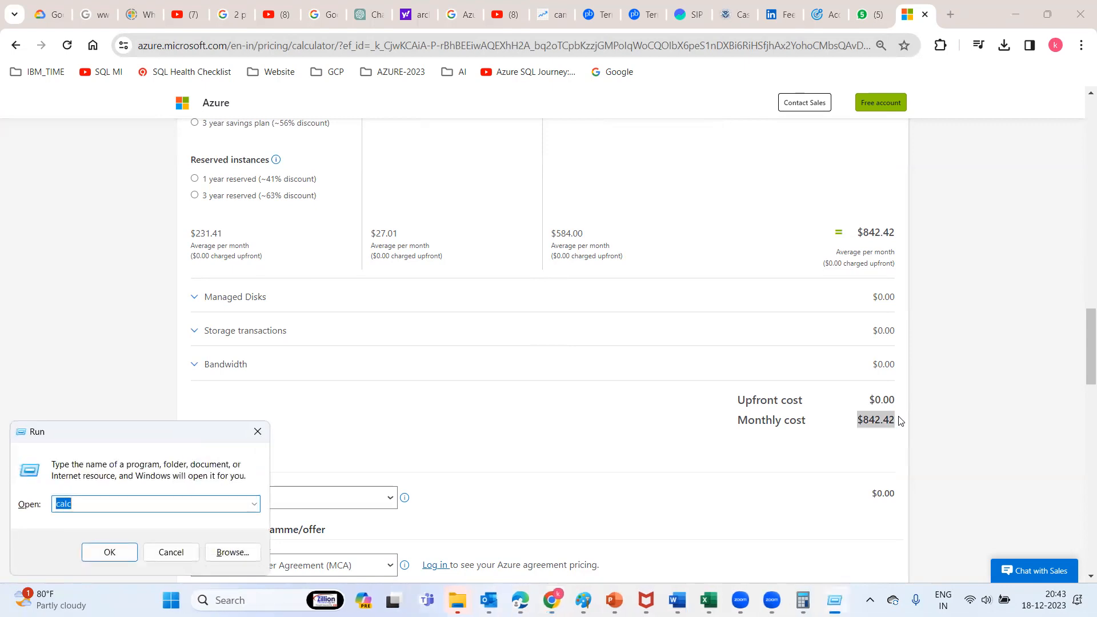
pyautogui.press('Return')
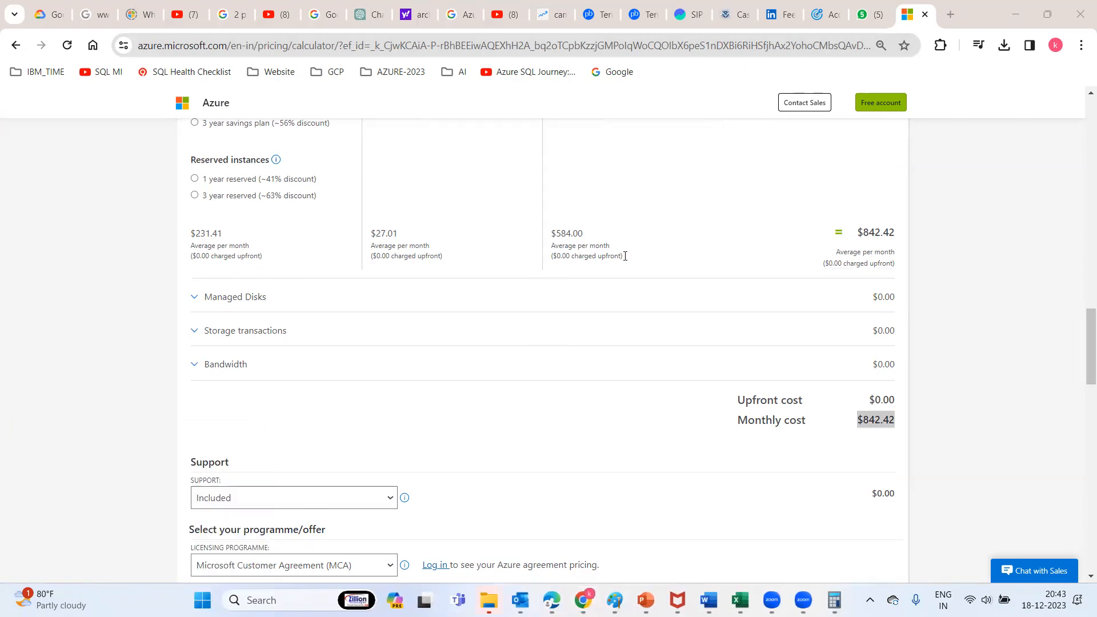
pyautogui.click(442, 317)
pyautogui.click(392, 359)
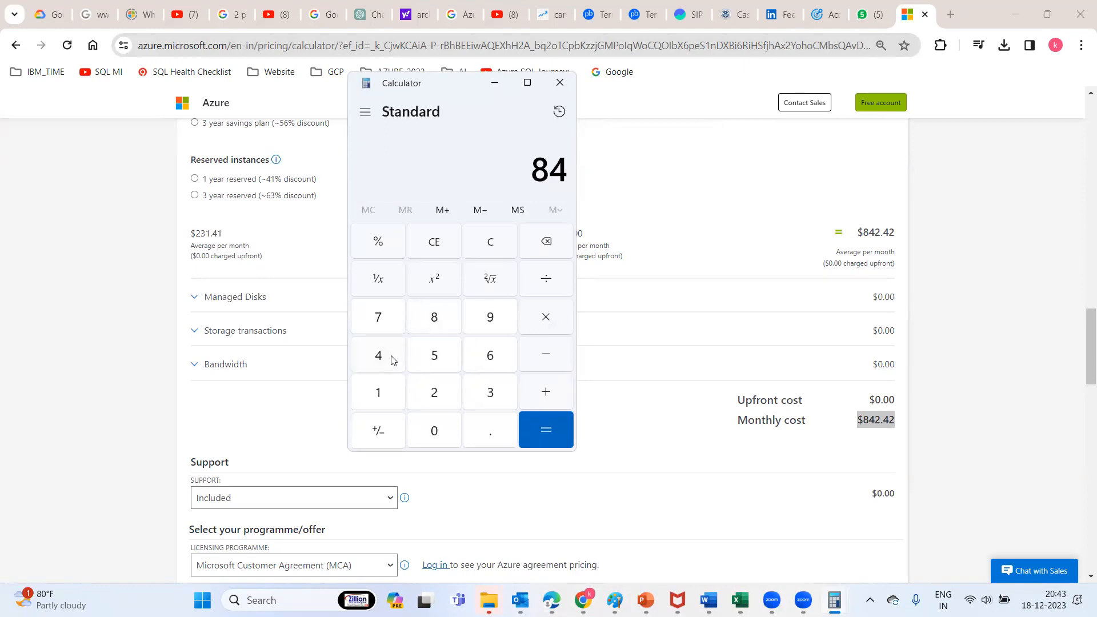
pyautogui.click(433, 399)
pyautogui.click(547, 354)
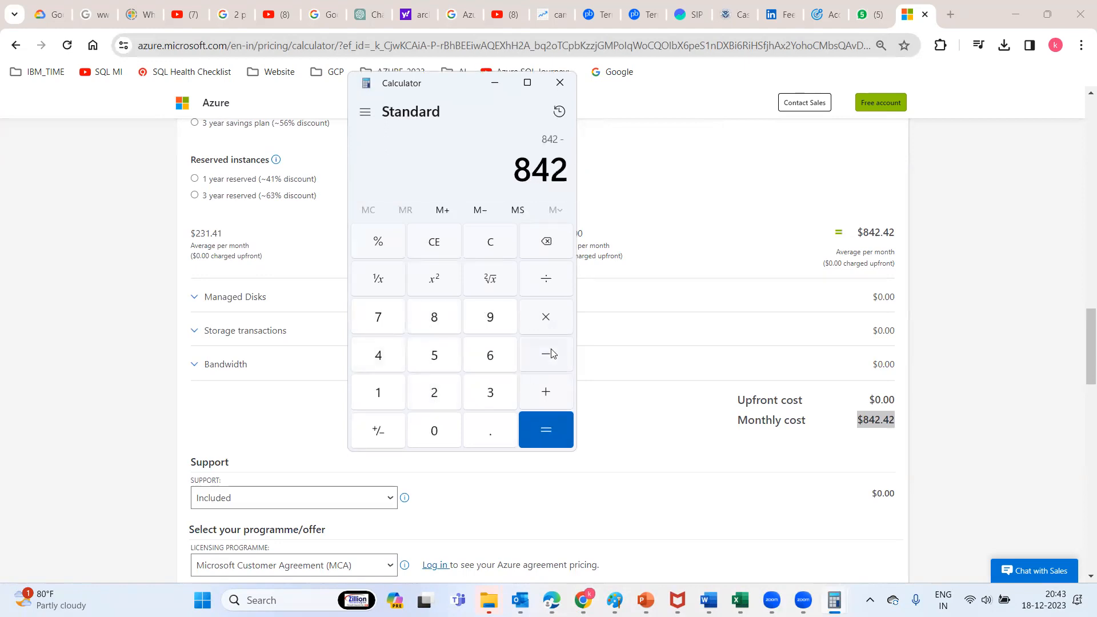
pyautogui.click(435, 396)
pyautogui.click(434, 353)
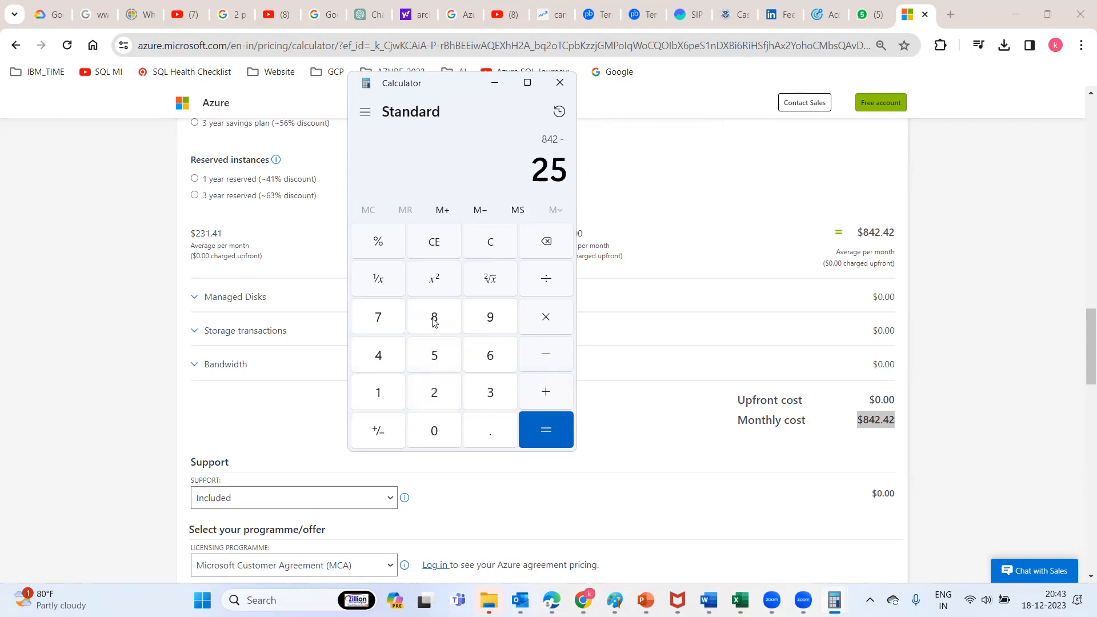
pyautogui.click(433, 322)
pyautogui.click(550, 436)
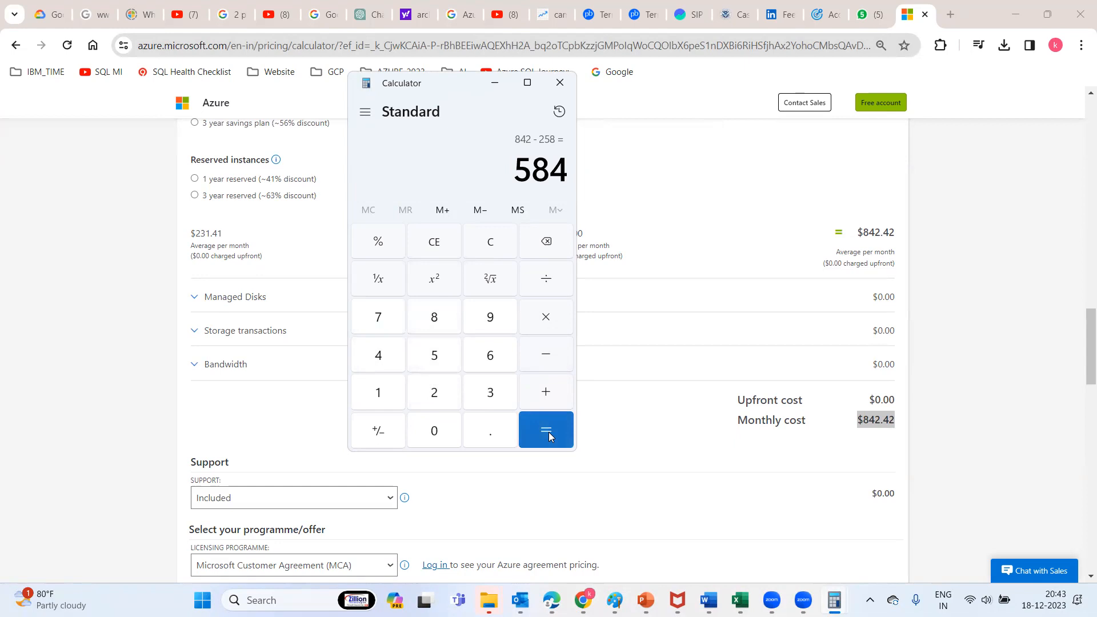
# Select the 584 result, close Calculator, and return to the Azure VM form
pyautogui.moveTo(518, 165); pyautogui.dragTo(569, 171)
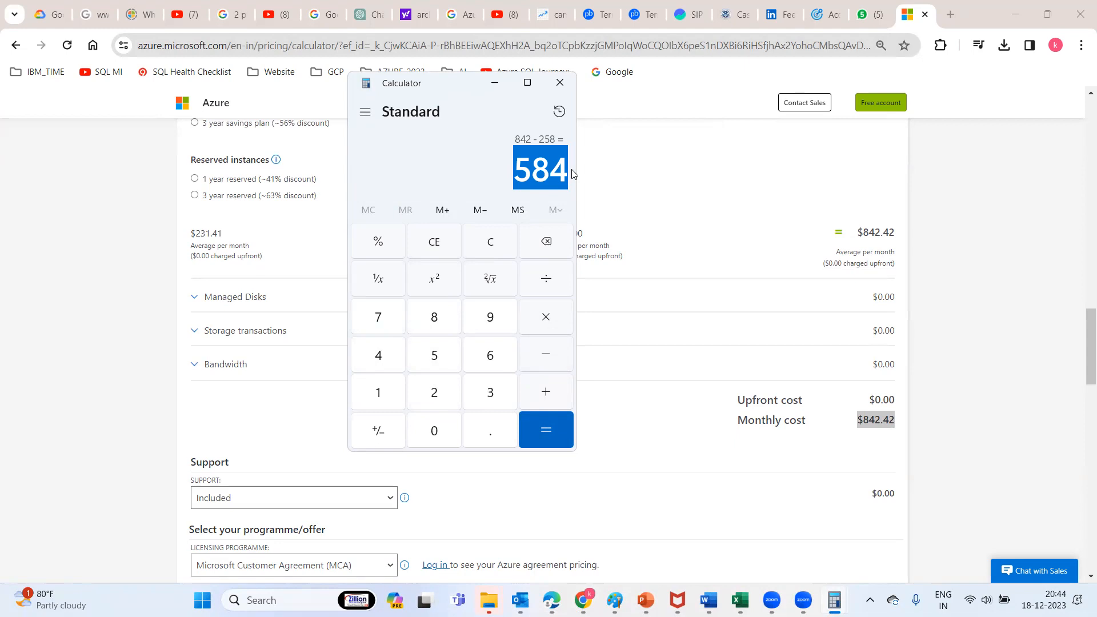
pyautogui.click(560, 82)
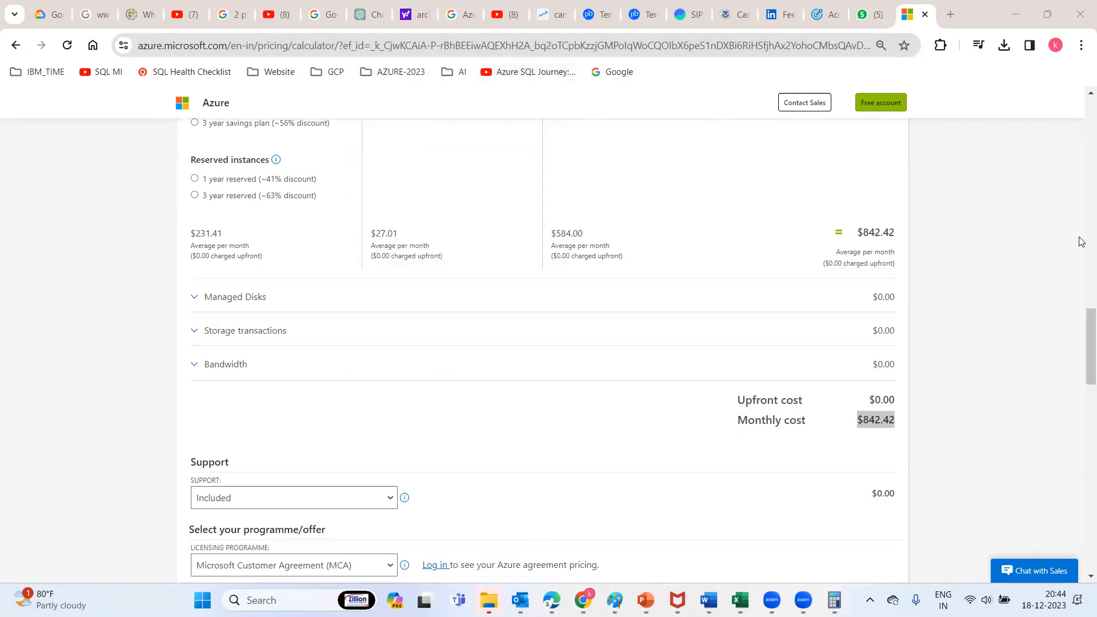
pyautogui.moveTo(1083, 326); pyautogui.dragTo(1076, 118)
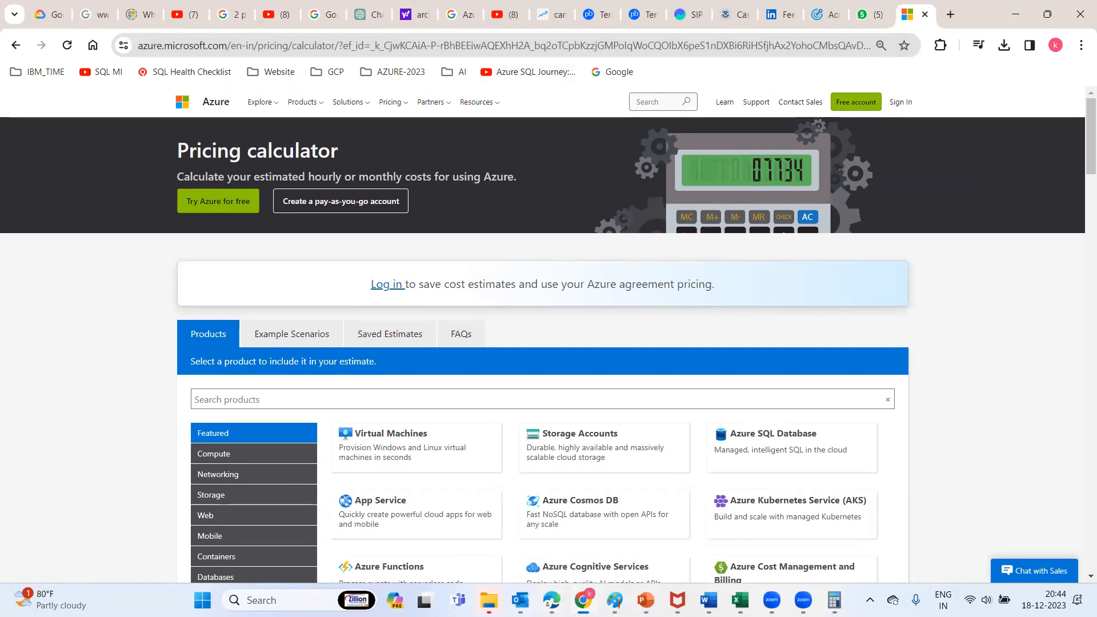
pyautogui.click(551, 600)
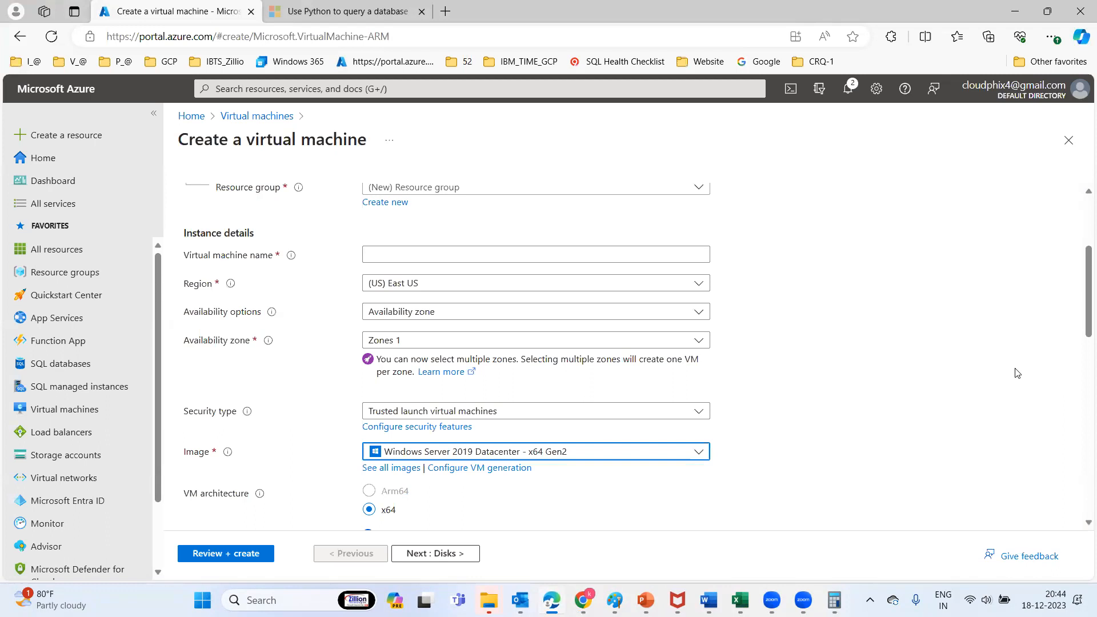
# Scroll the Basics tab to Resource group and choose Create new
pyautogui.moveTo(1082, 308); pyautogui.dragTo(1081, 213)
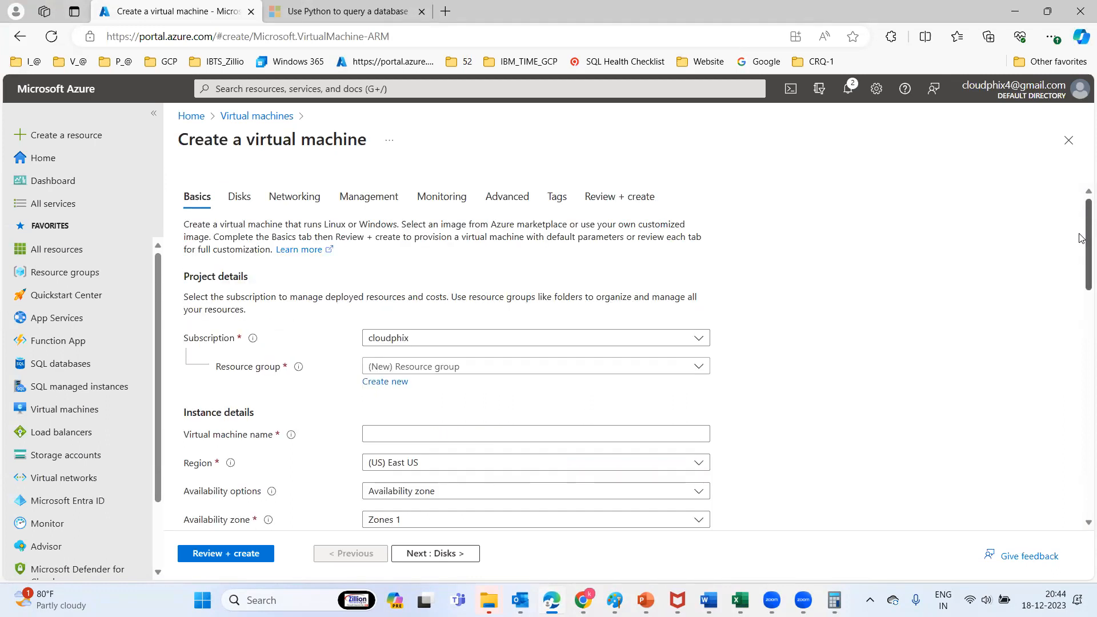
pyautogui.scroll(-2, 1081, 250)
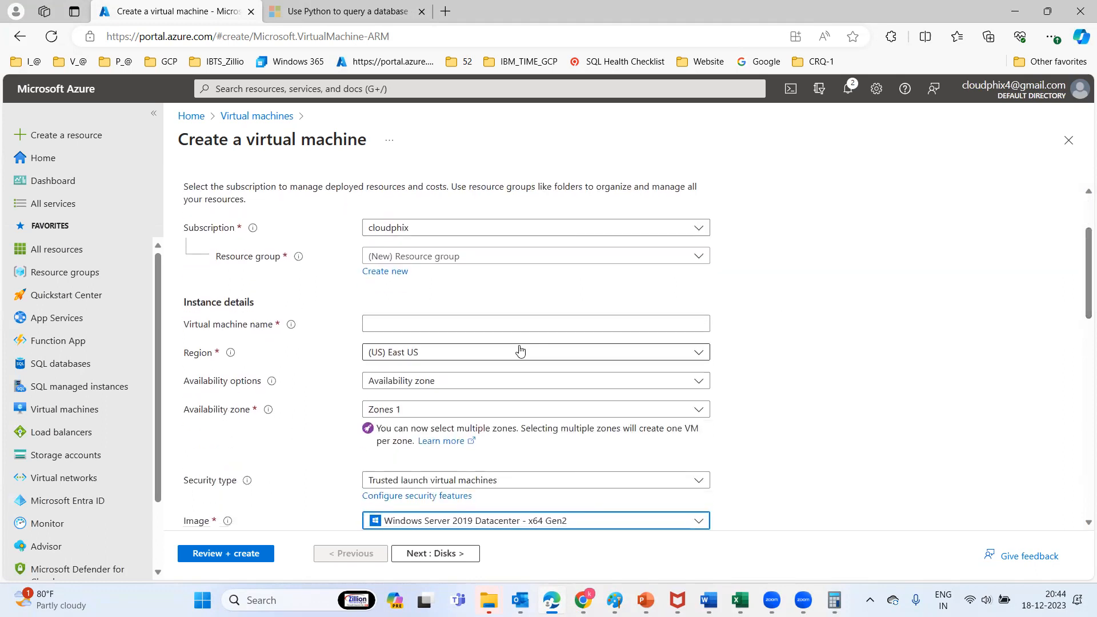
pyautogui.moveTo(1082, 282); pyautogui.dragTo(1077, 456)
pyautogui.scroll(-2, 1077, 457)
pyautogui.scroll(-1, 1073, 474)
pyautogui.moveTo(1073, 444); pyautogui.dragTo(1082, 219)
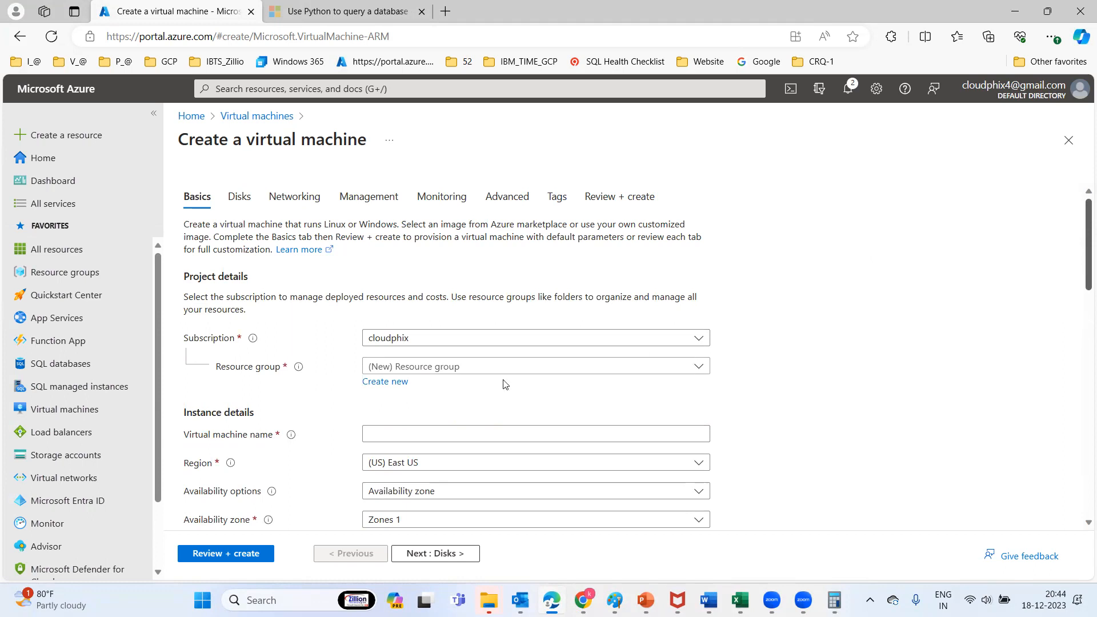
pyautogui.click(389, 383)
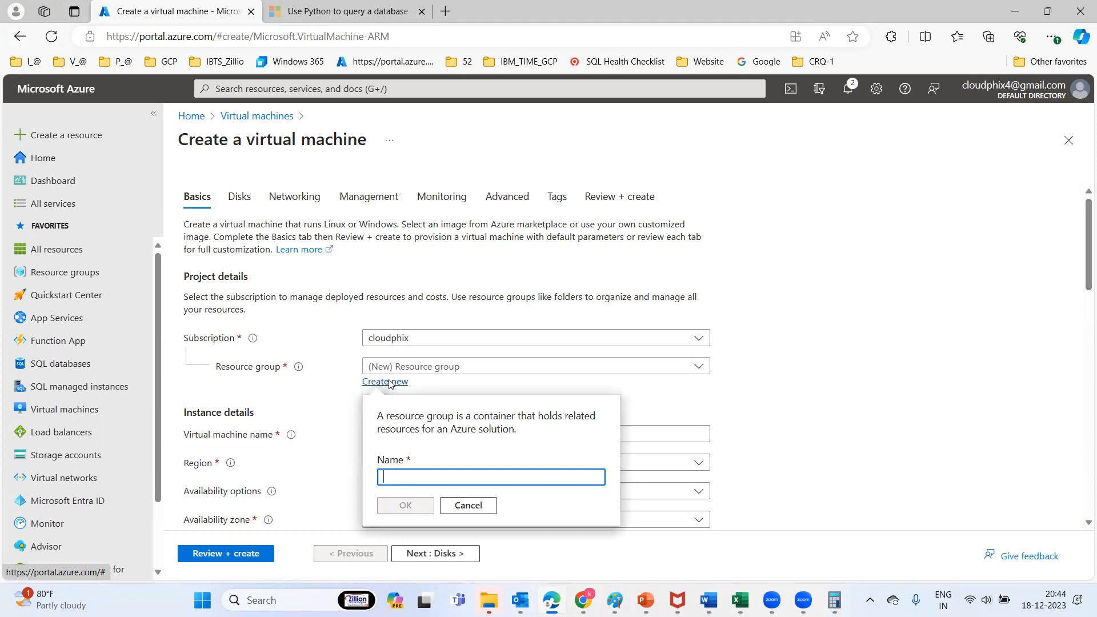
# Create the new resource group cp-demo-rg
pyautogui.click(857, 392)
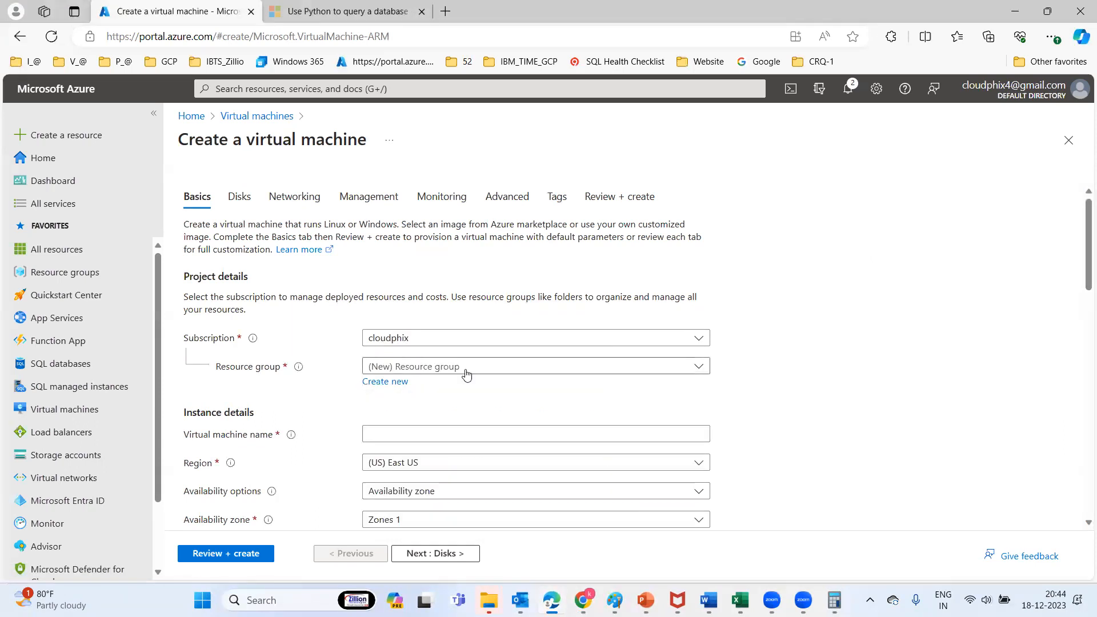
pyautogui.click(395, 381)
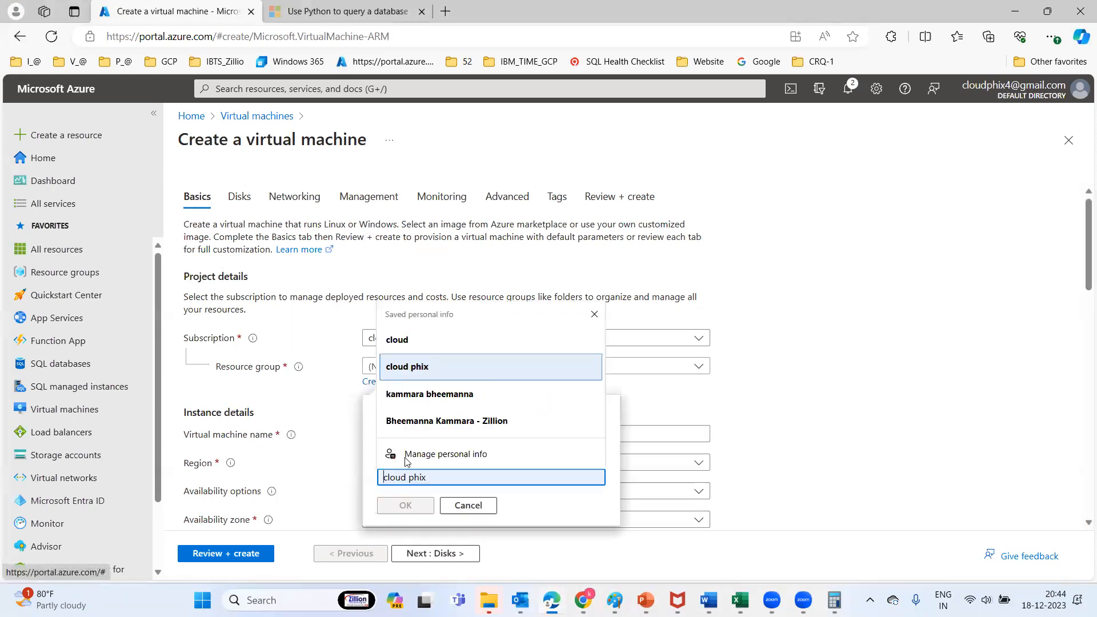
pyautogui.write('demo-rg')
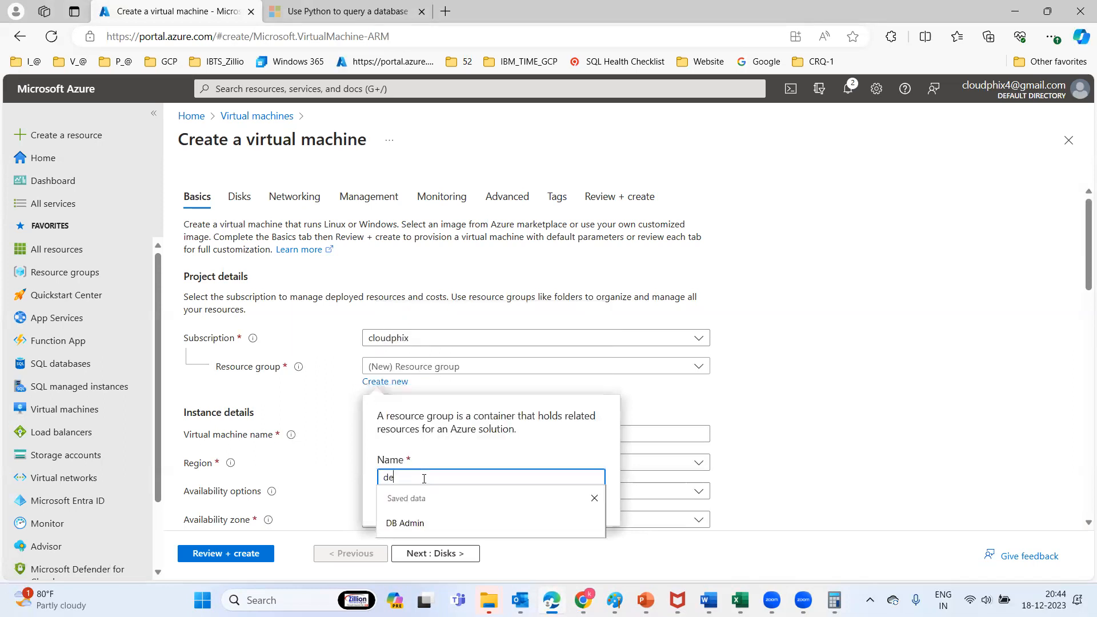
pyautogui.click(384, 478)
pyautogui.write('p')
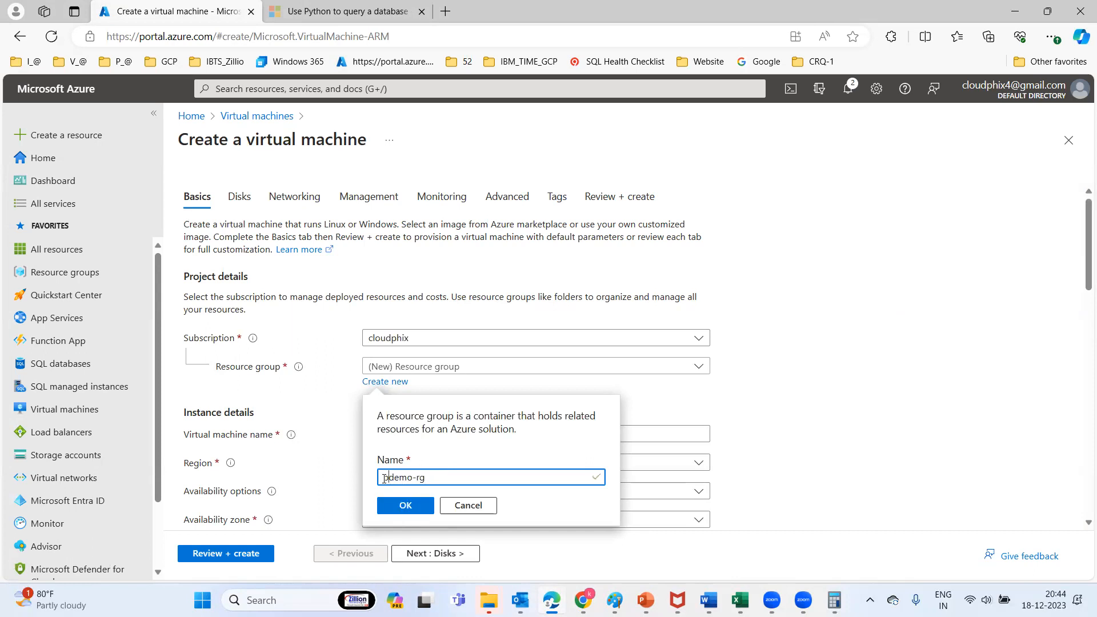
pyautogui.press('BackSpace')
pyautogui.write('cp-')
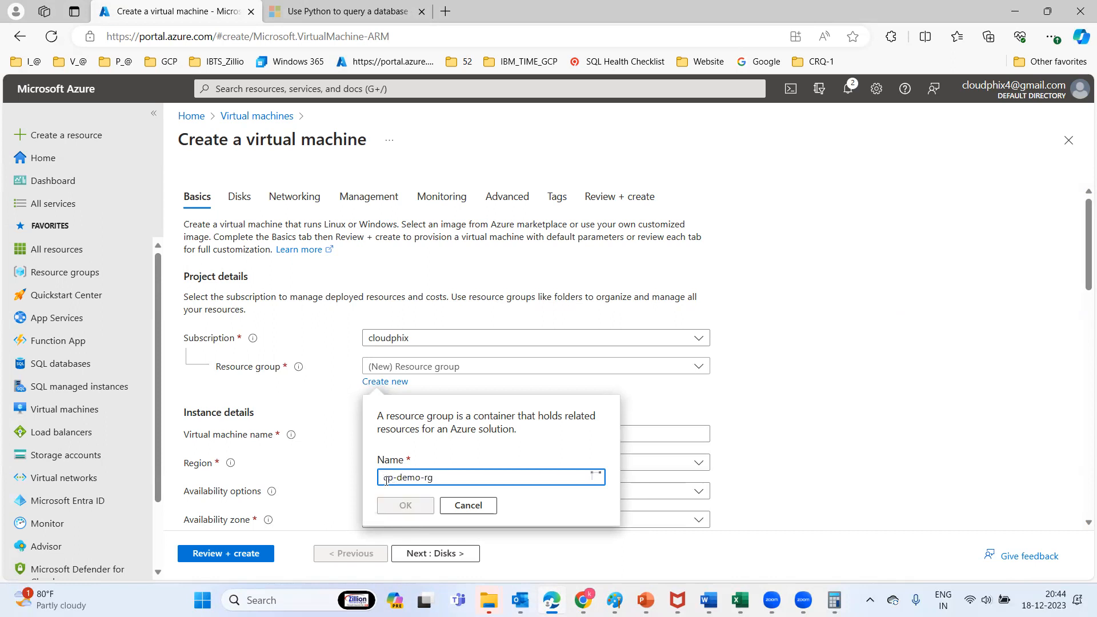
pyautogui.click(404, 505)
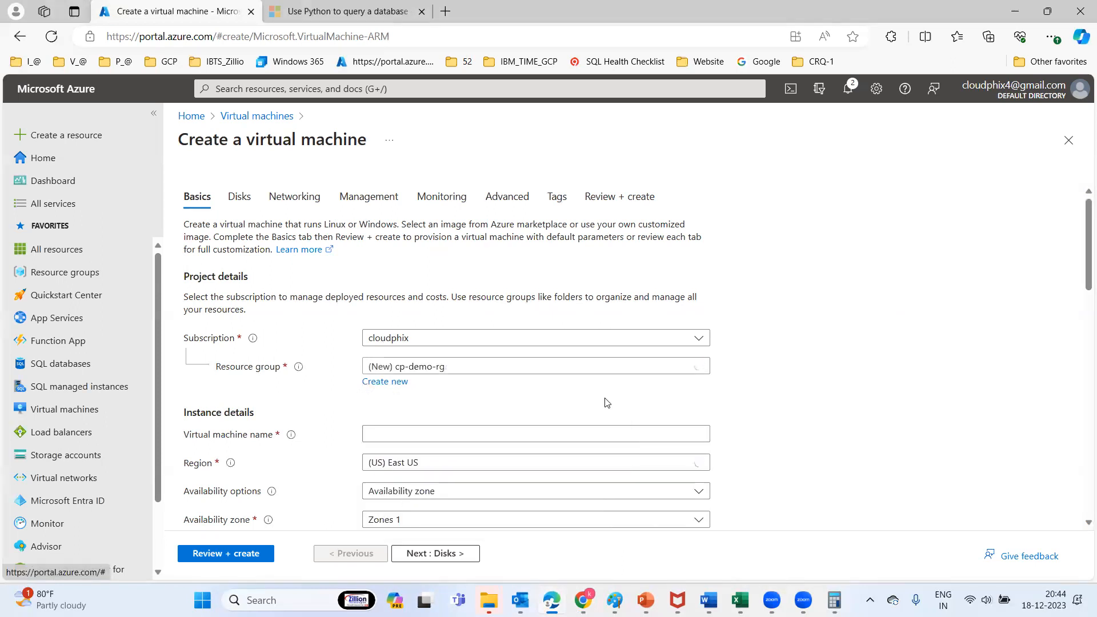
# Name the virtual machine testsqlvm
pyautogui.click(487, 428)
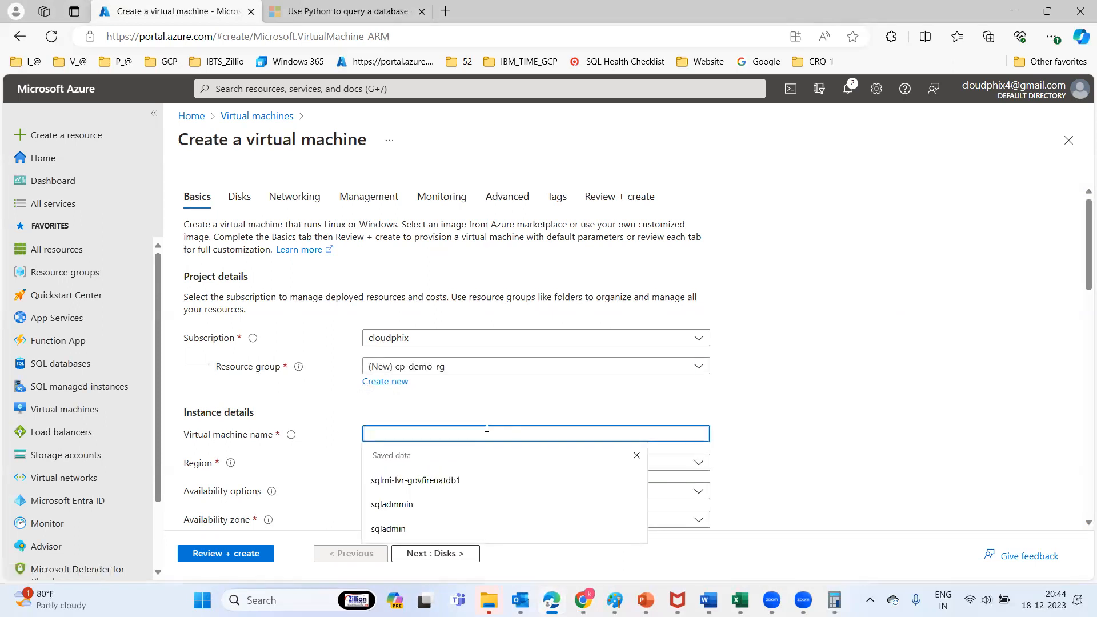
pyautogui.write('testsqlvm')
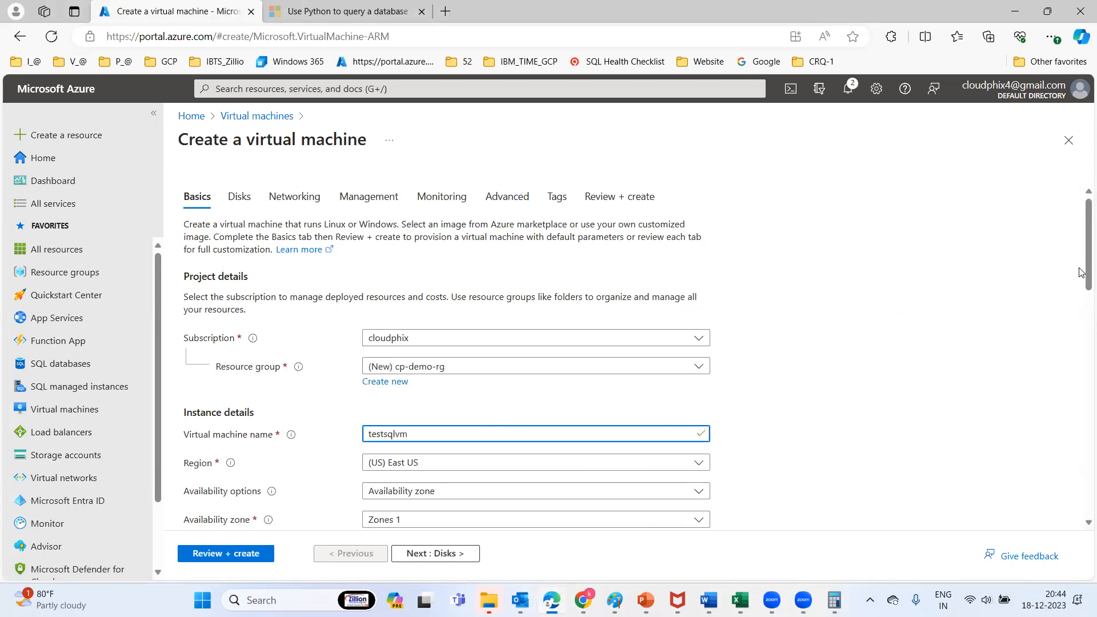
pyautogui.moveTo(1081, 270); pyautogui.dragTo(1082, 342)
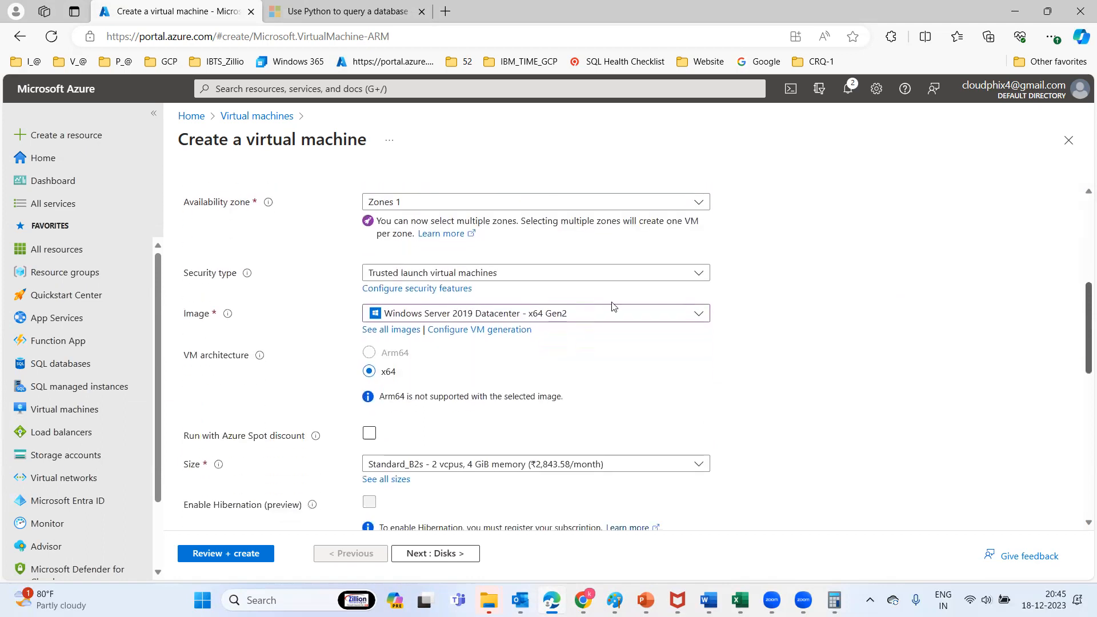
# Select Windows Server 2019 Datacenter - x64 Gen2 as the VM image
pyautogui.click(440, 316)
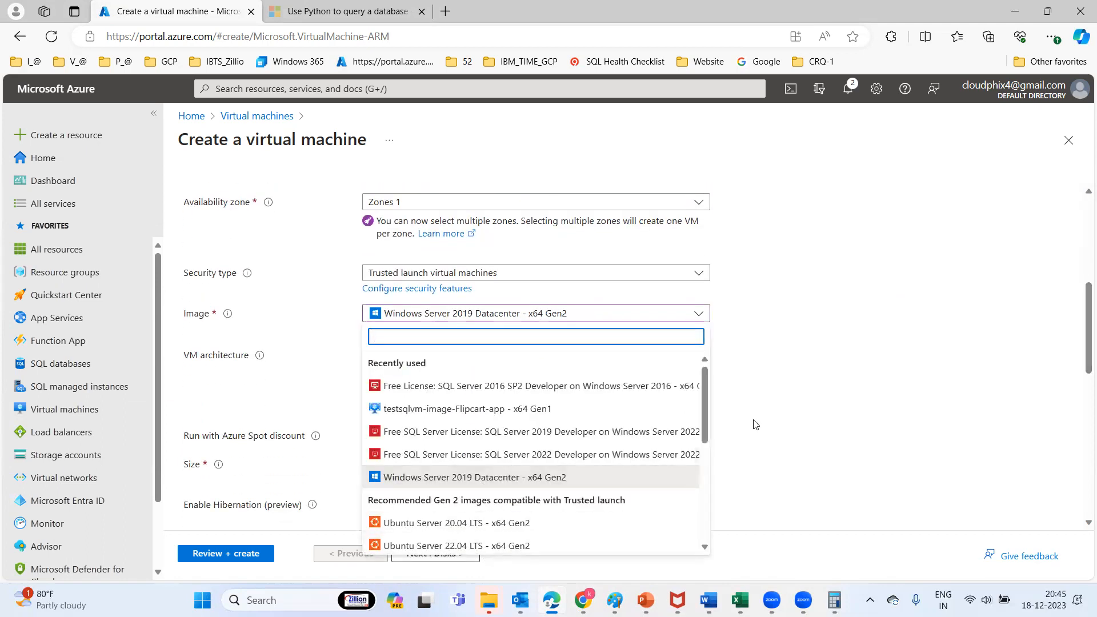
pyautogui.moveTo(703, 381); pyautogui.dragTo(707, 405)
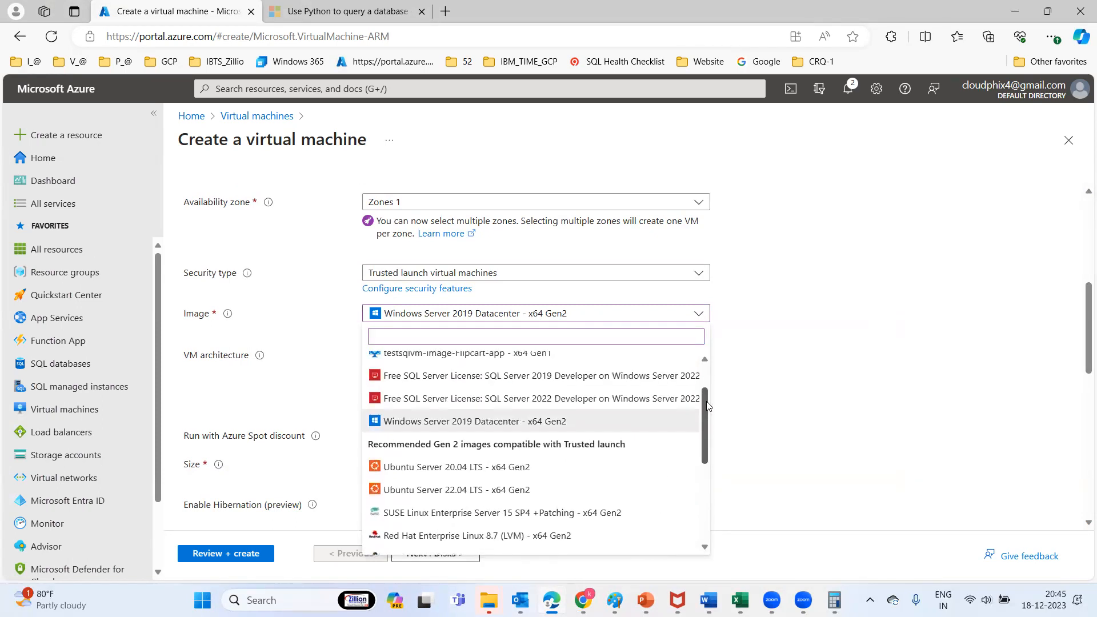
pyautogui.click(488, 424)
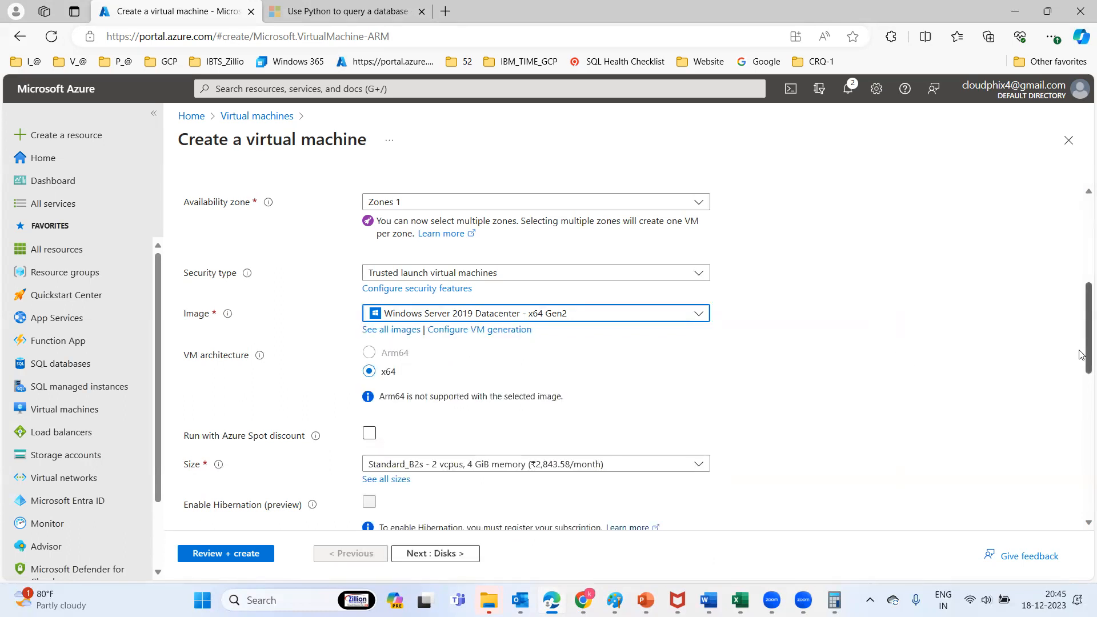
# Show all VM sizes from the Size dropdown
pyautogui.scroll(-3, 1080, 377)
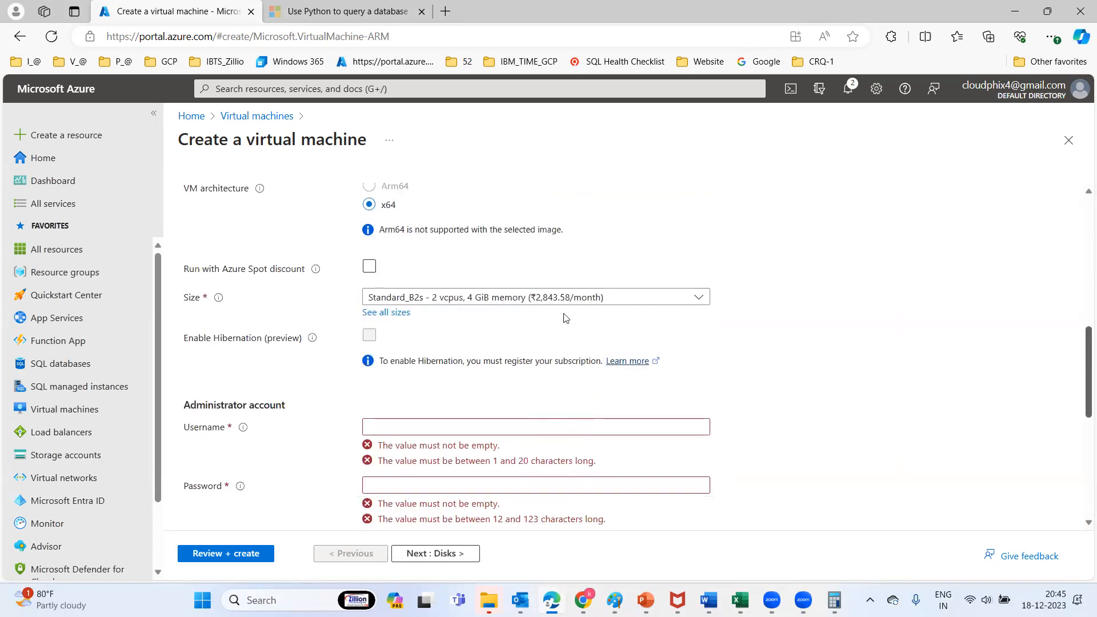
pyautogui.click(508, 298)
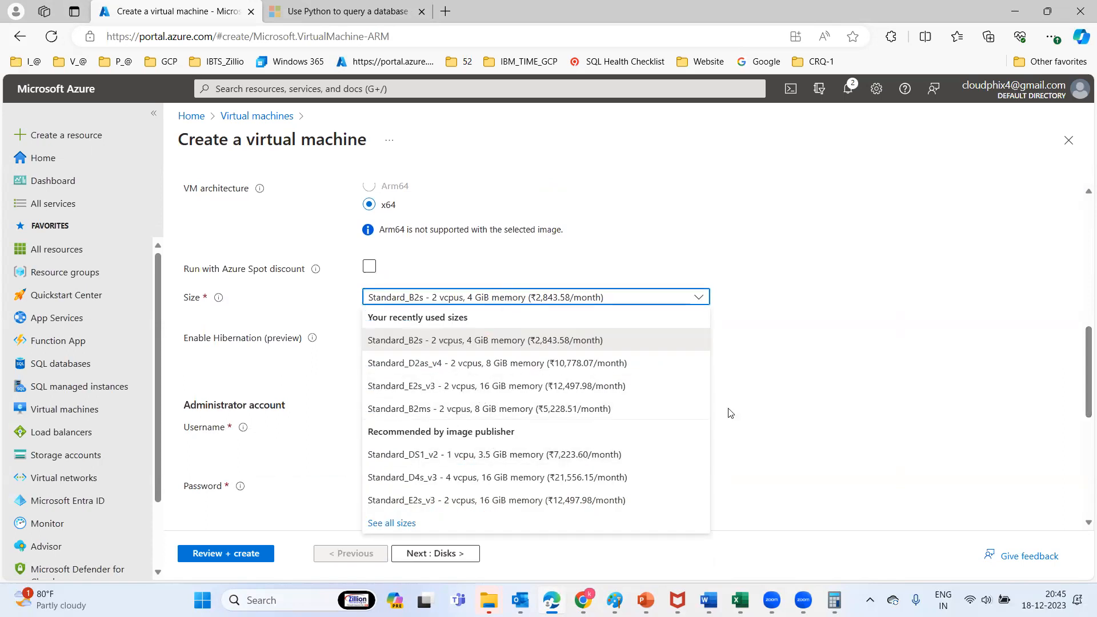
pyautogui.click(390, 525)
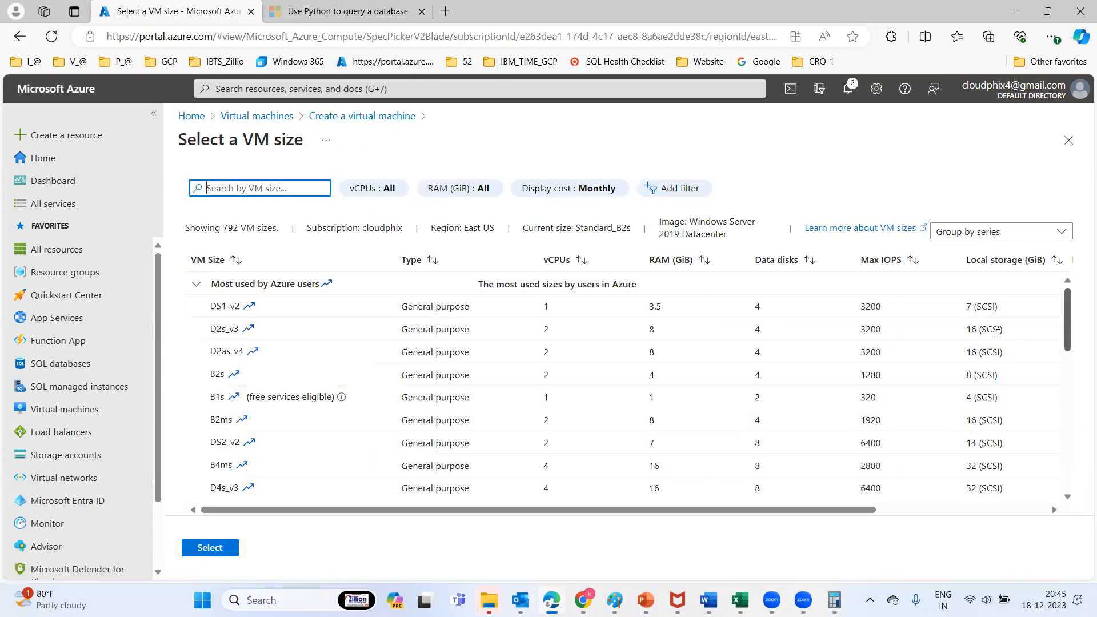
# Keep B2s selected and expand the B-Series and DC-Series size groups
pyautogui.moveTo(1070, 313); pyautogui.dragTo(1068, 369)
pyautogui.scroll(3, 1063, 344)
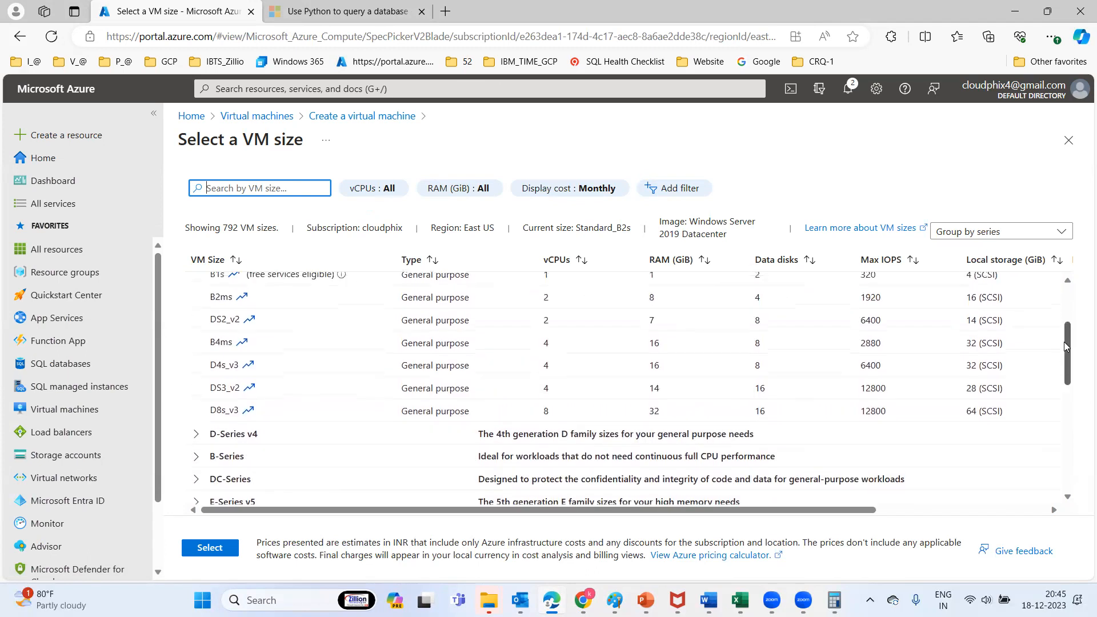
pyautogui.scroll(3, 1064, 345)
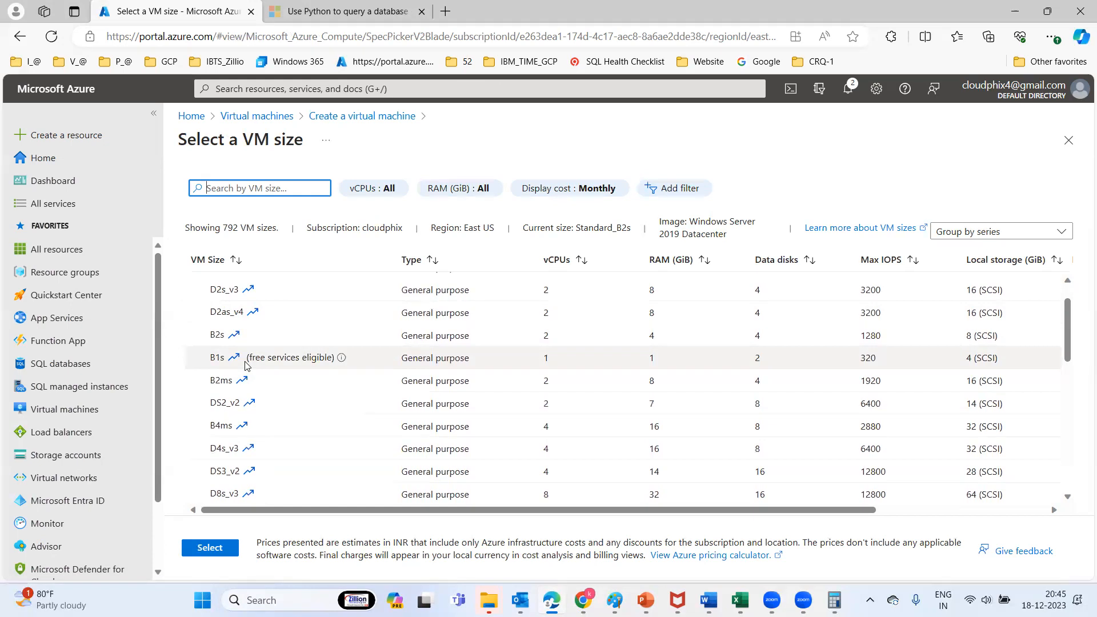
pyautogui.click(227, 341)
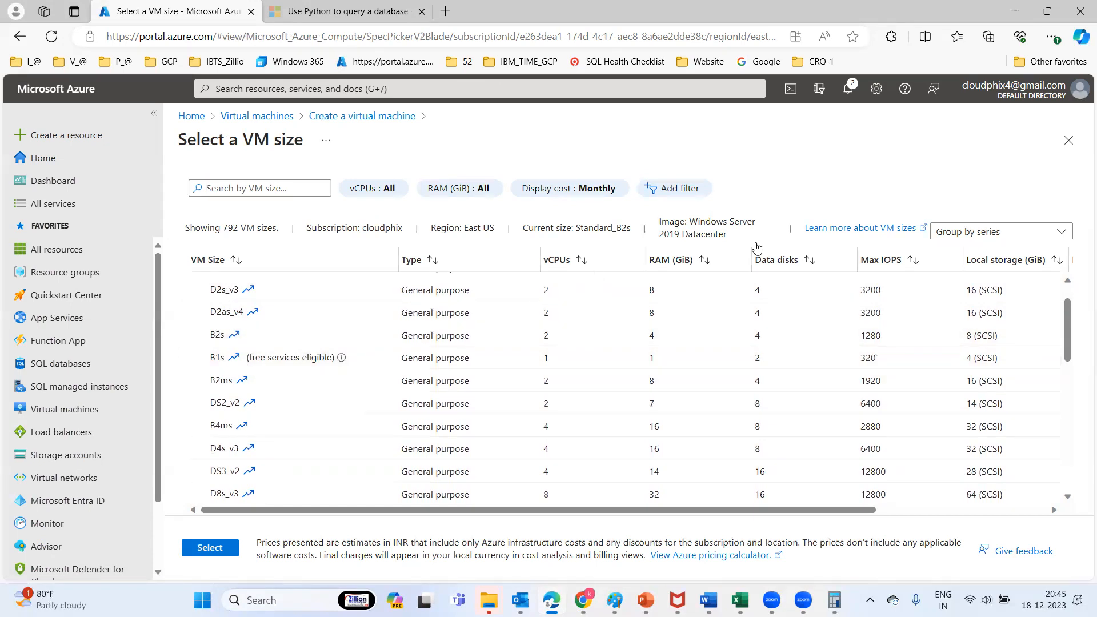
pyautogui.scroll(-3, 1057, 369)
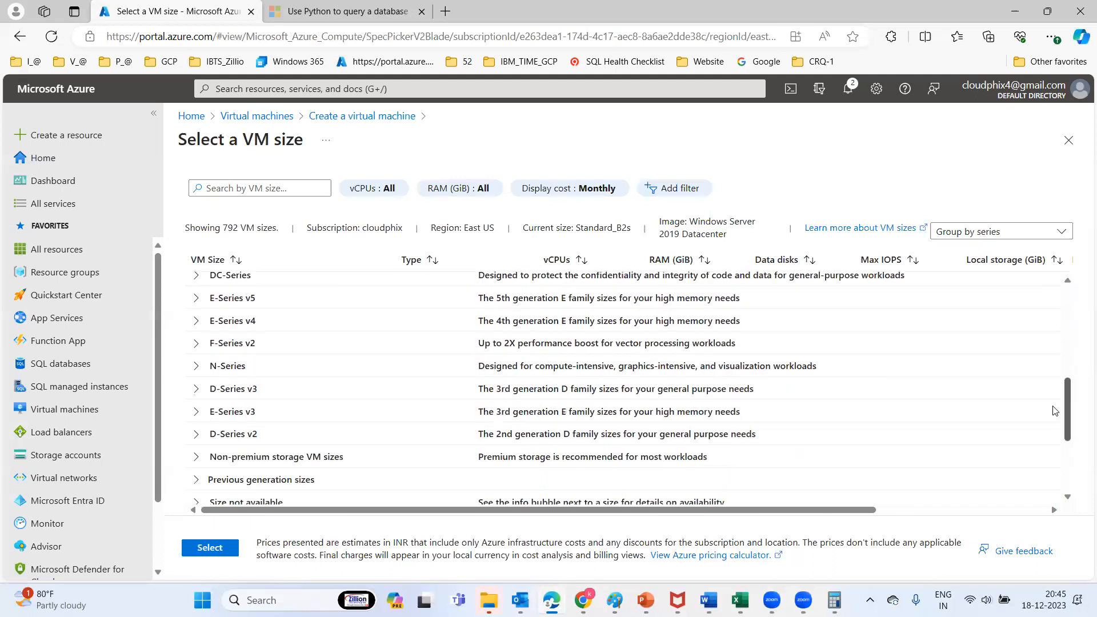
pyautogui.scroll(1, 1056, 373)
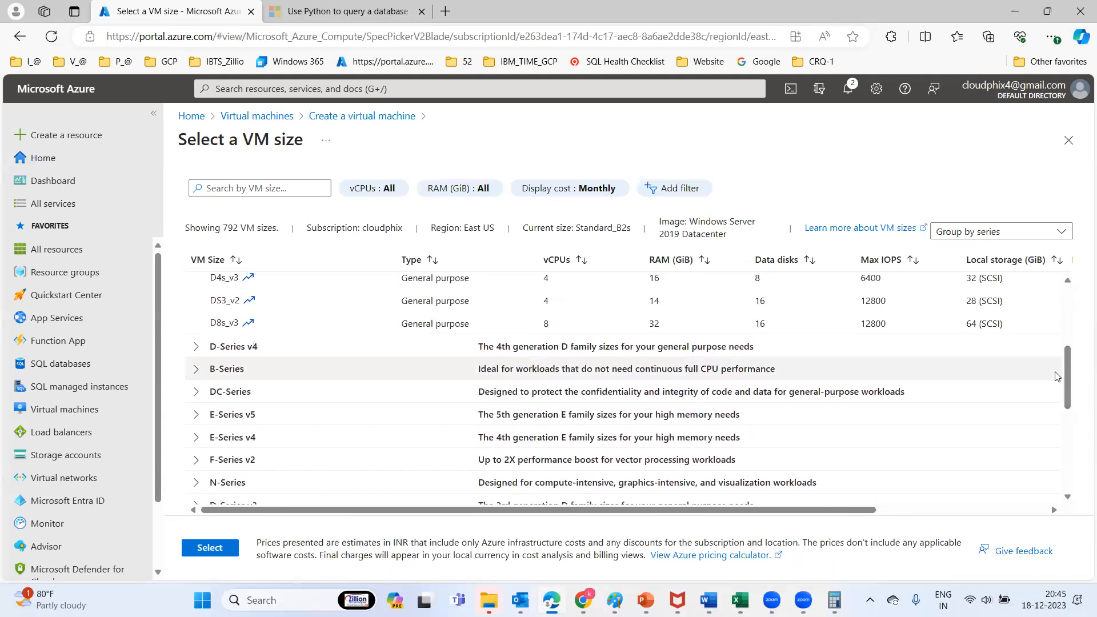
pyautogui.click(196, 370)
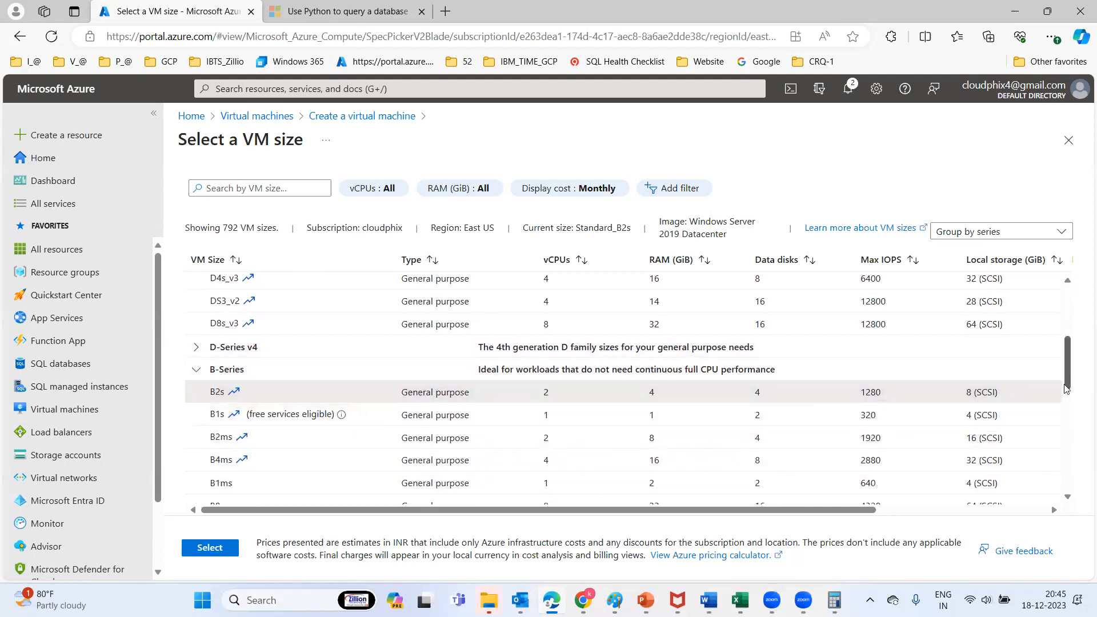
pyautogui.moveTo(1066, 362); pyautogui.dragTo(1064, 399)
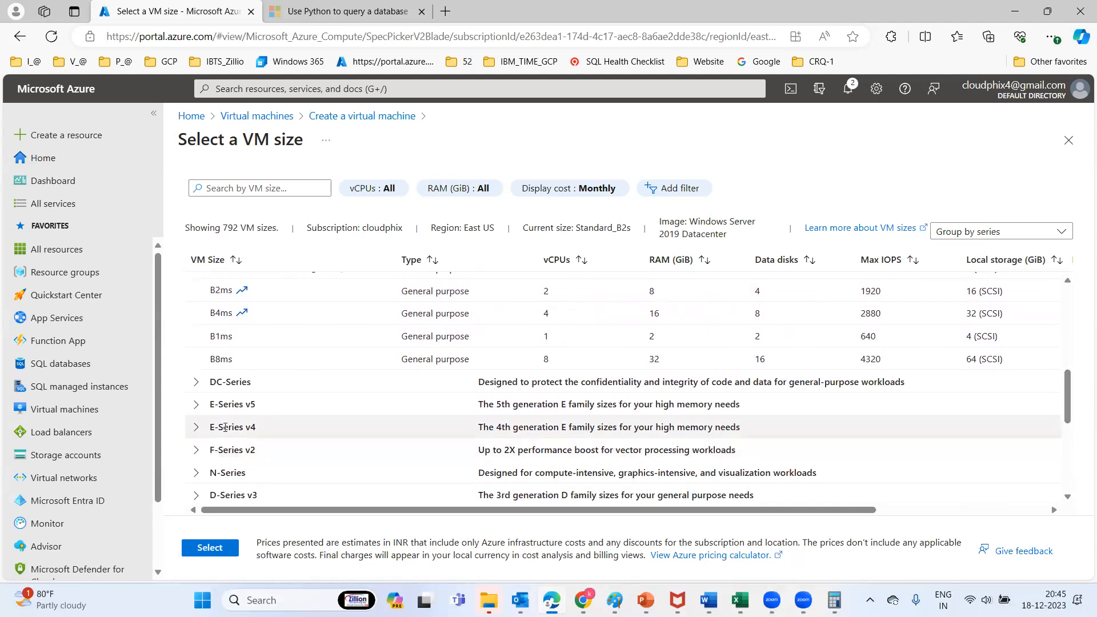
pyautogui.click(196, 383)
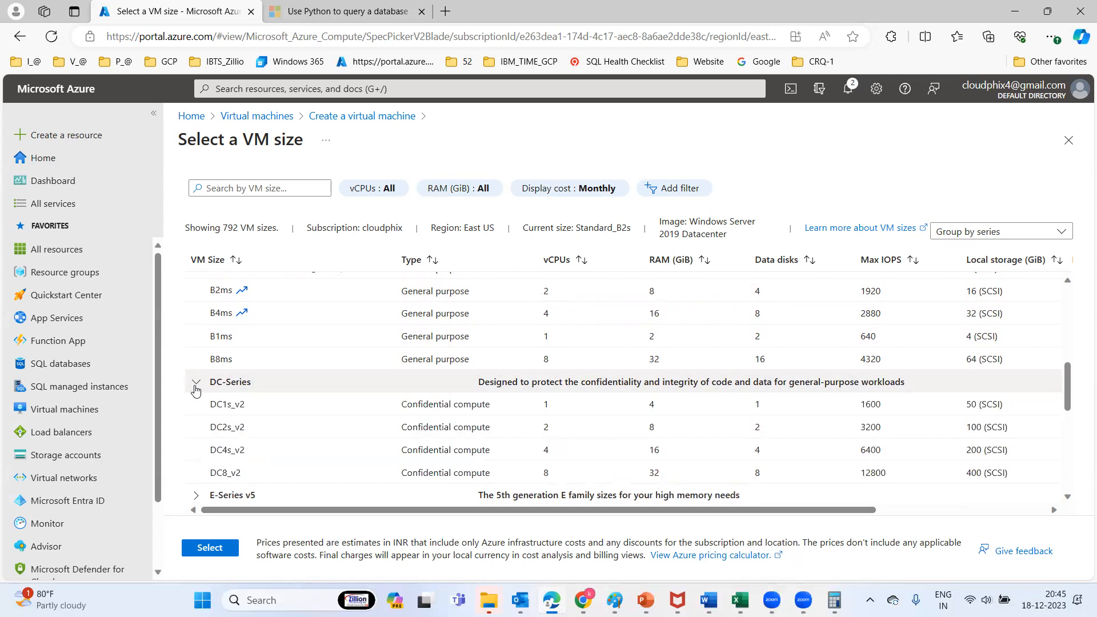
pyautogui.moveTo(1065, 404); pyautogui.dragTo(1064, 462)
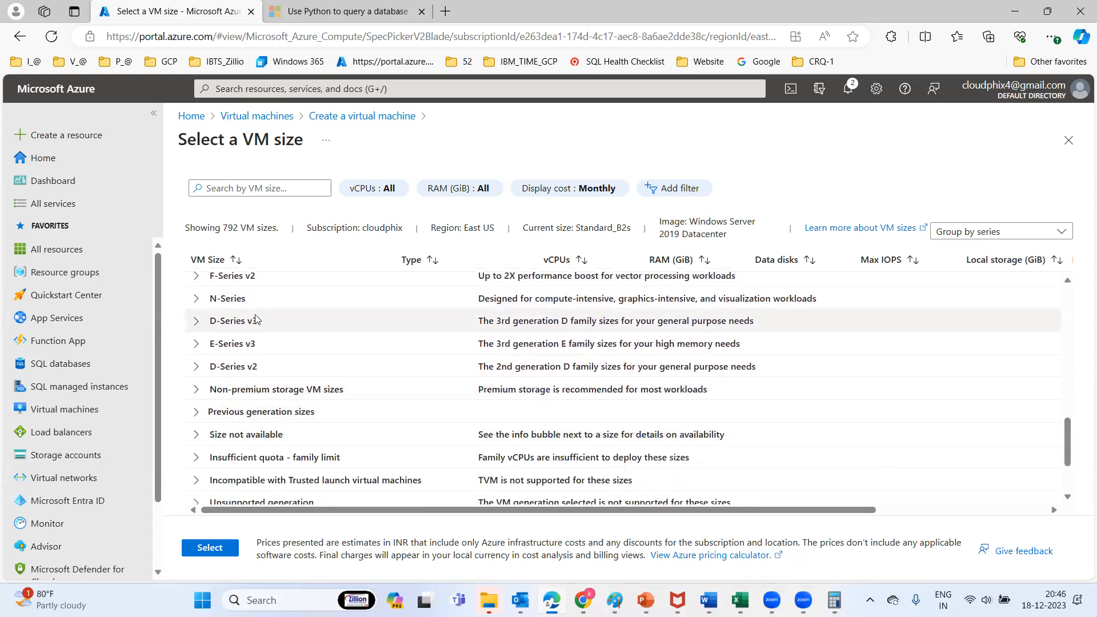
# Expand D-Series v3, E-Series v3 and D-Series v2, briefly checking unavailable sizes
pyautogui.click(196, 324)
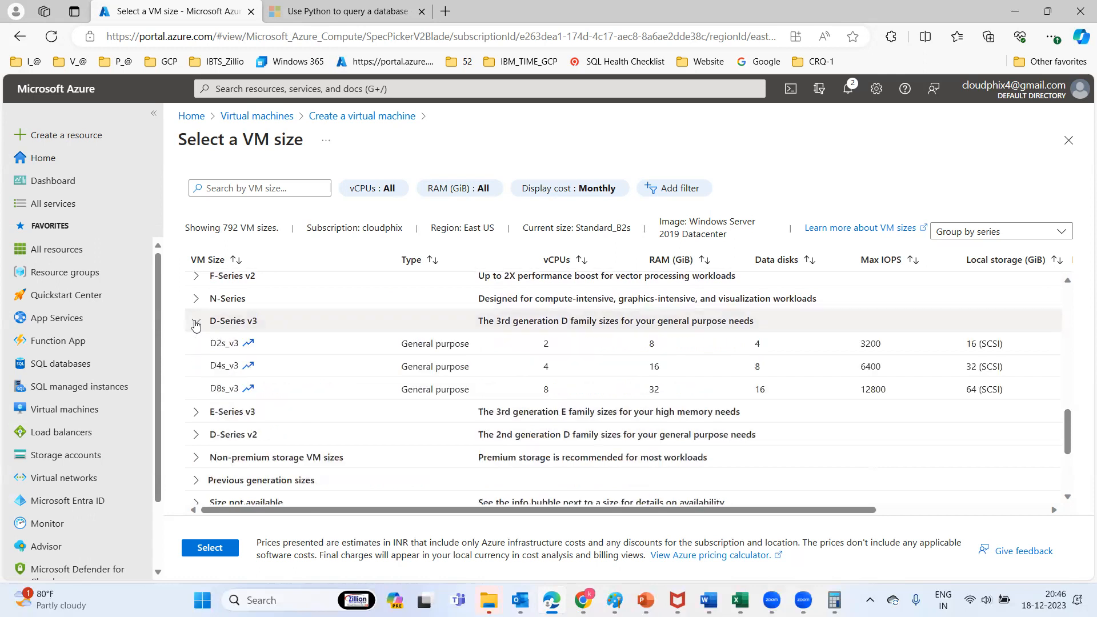
pyautogui.click(196, 323)
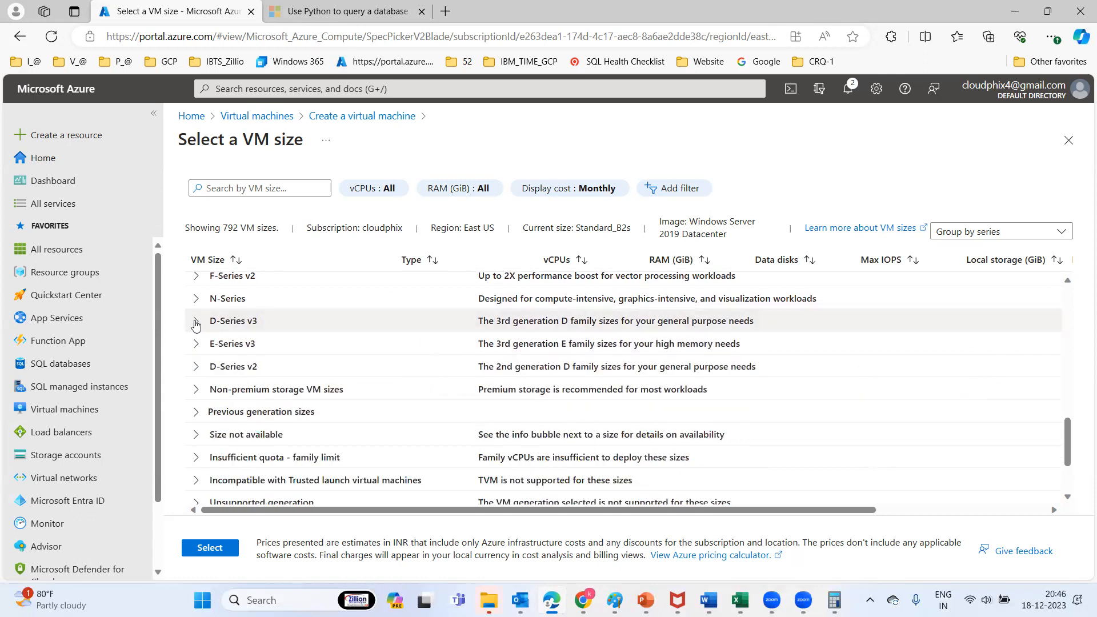
pyautogui.click(196, 323)
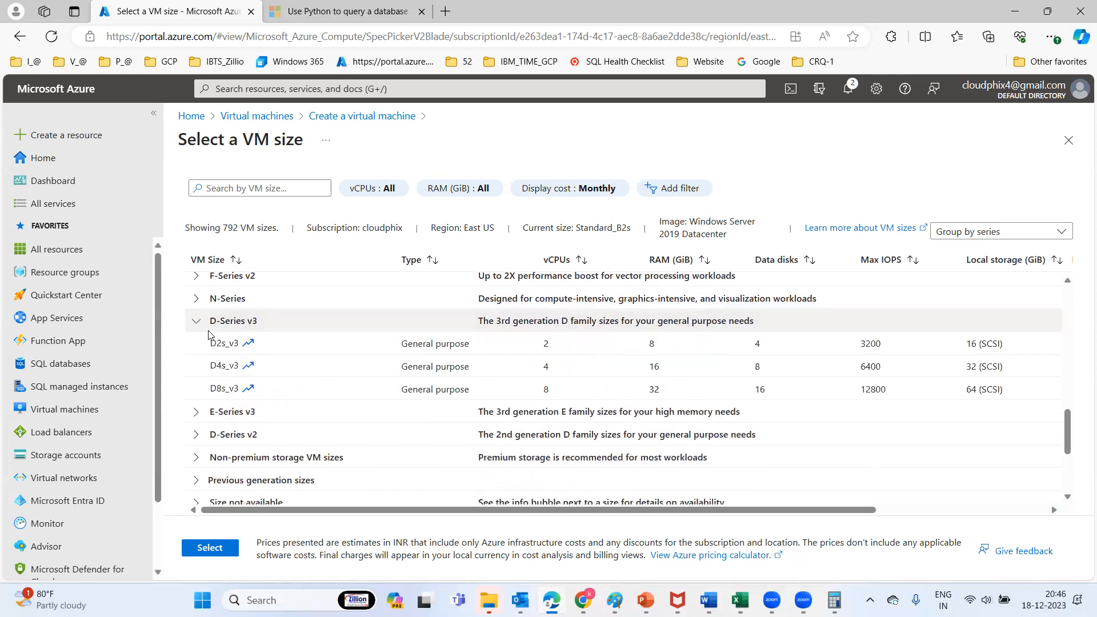
pyautogui.click(196, 418)
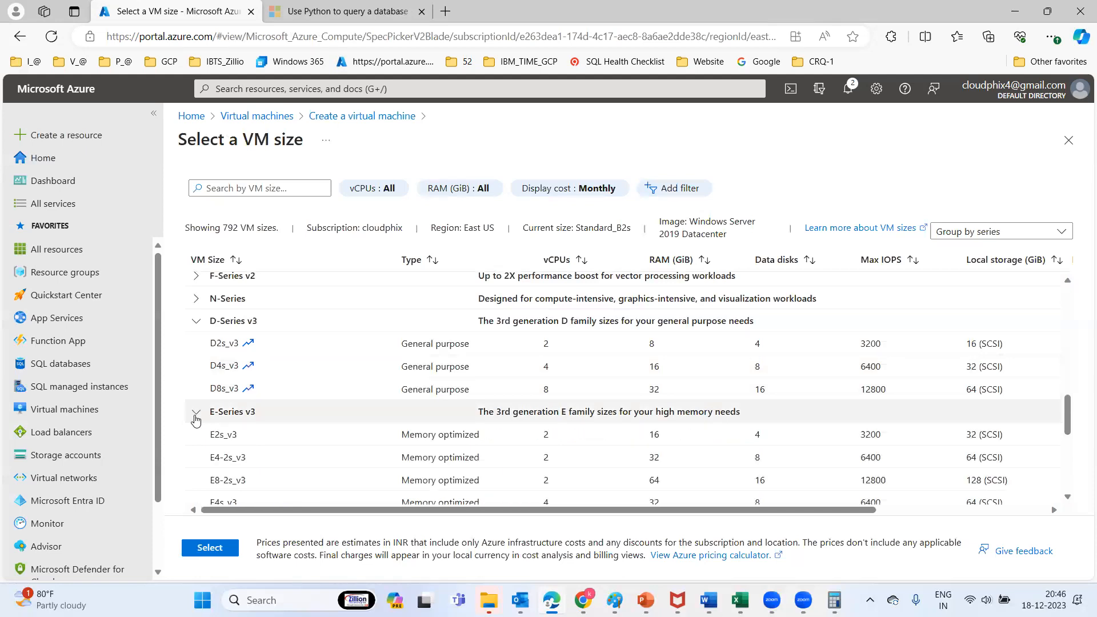
pyautogui.moveTo(1072, 423); pyautogui.dragTo(1064, 449)
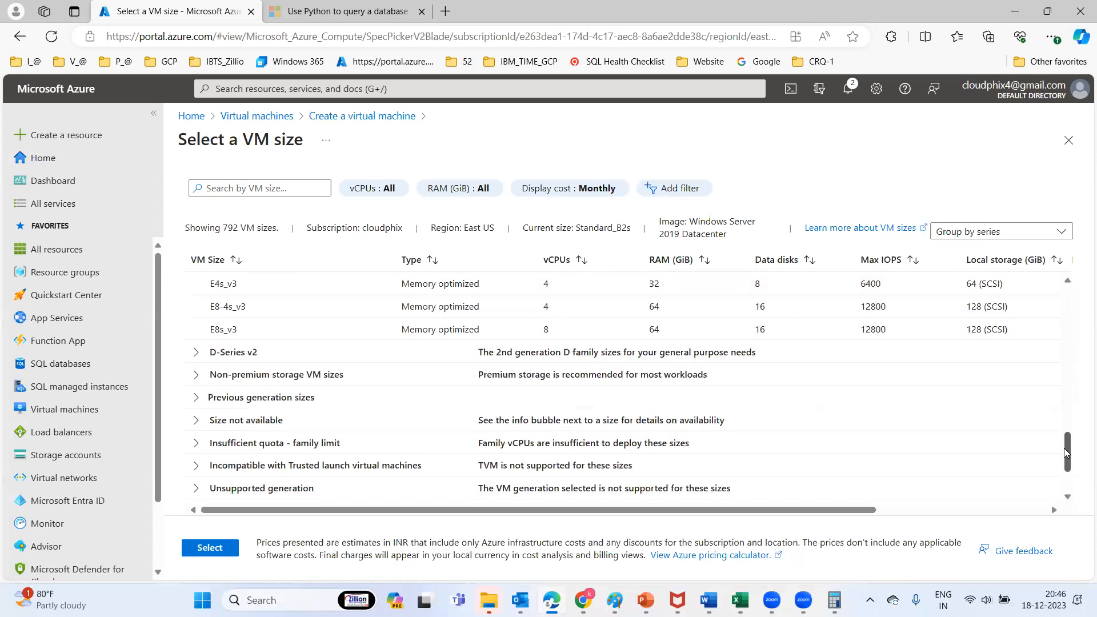
pyautogui.click(194, 353)
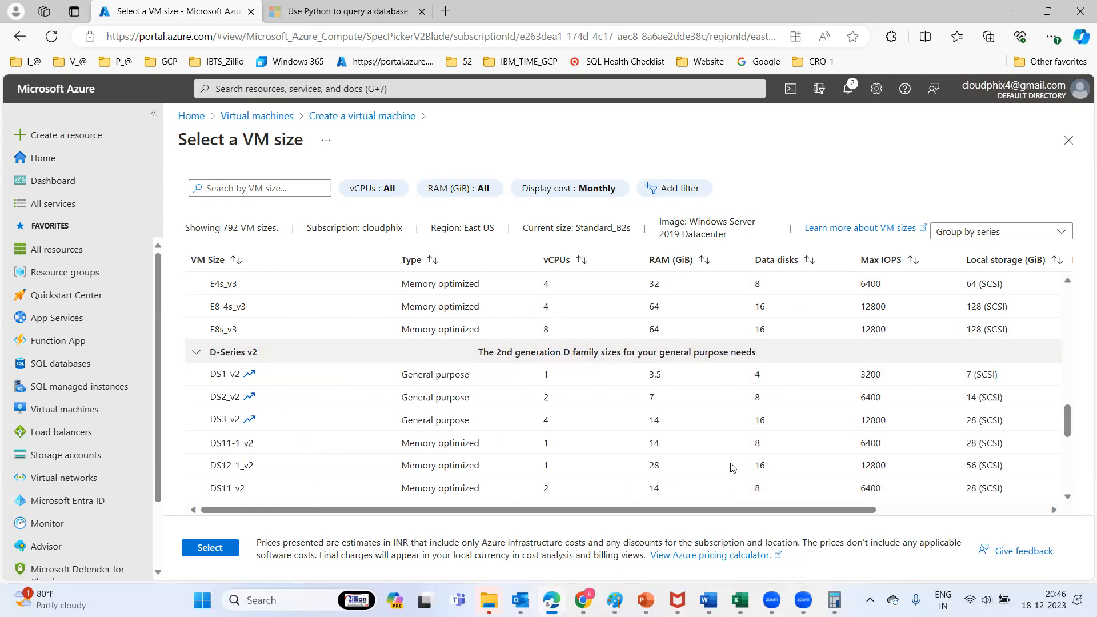
pyautogui.moveTo(1070, 418); pyautogui.dragTo(1063, 478)
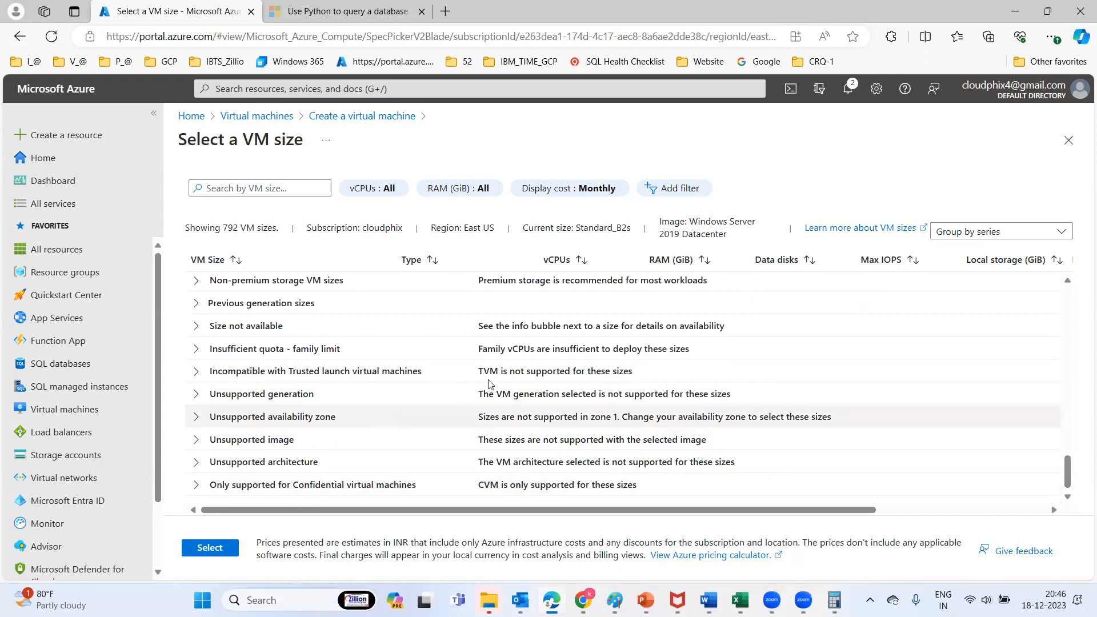
pyautogui.click(197, 328)
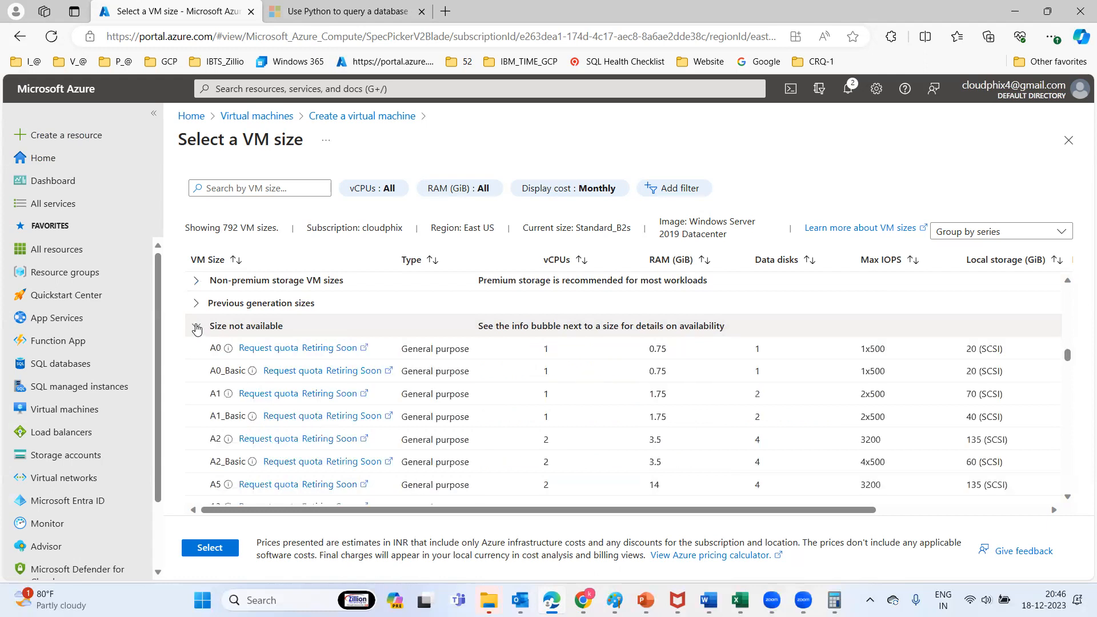
pyautogui.click(197, 327)
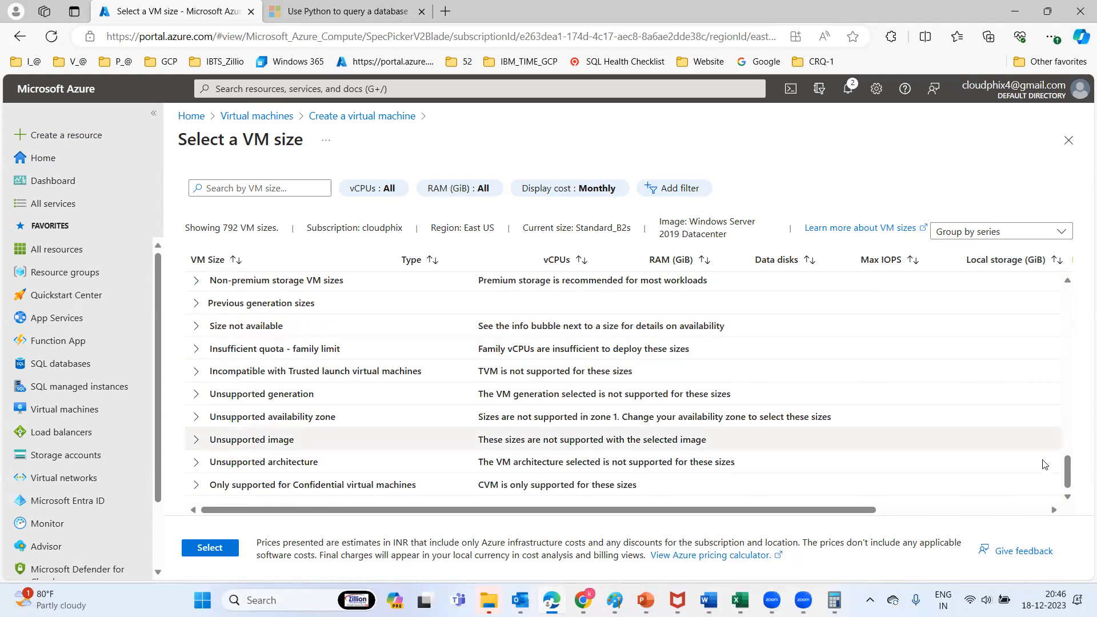
pyautogui.scroll(10, 1068, 393)
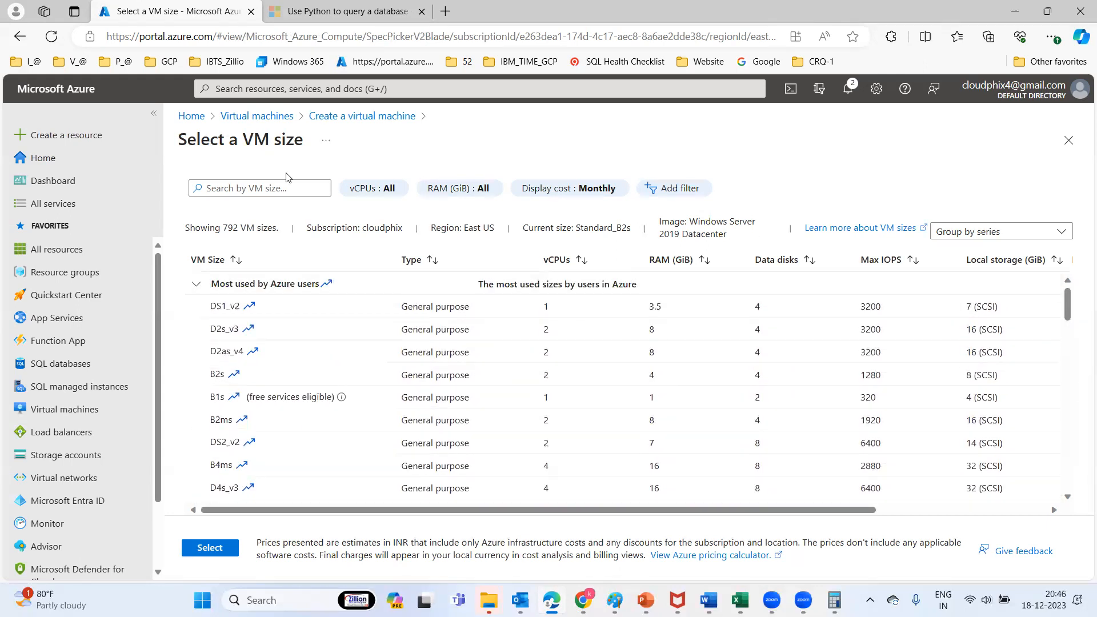
# Search the VM size list for 8, narrowing it to 188 of 792 sizes
pyautogui.click(266, 189)
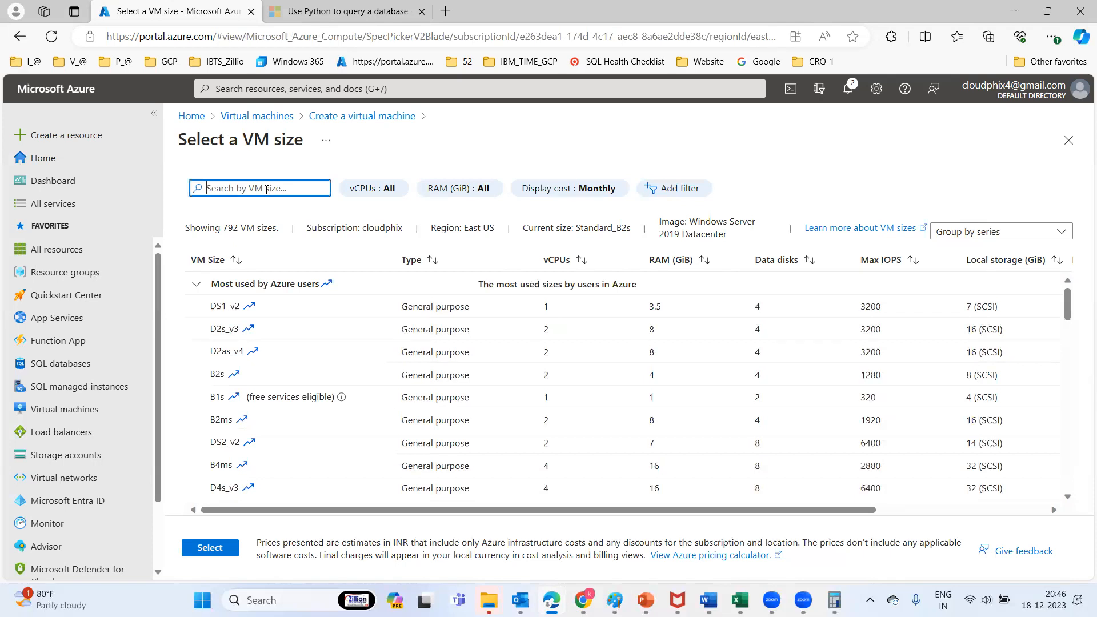
pyautogui.write('8')
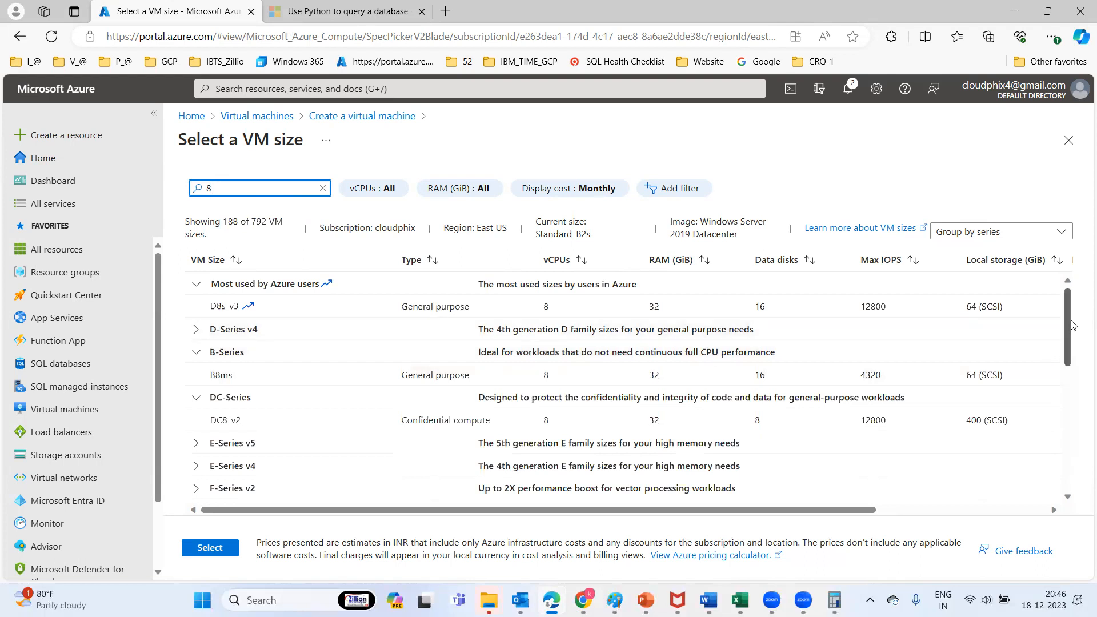
pyautogui.moveTo(1072, 324); pyautogui.dragTo(1051, 286)
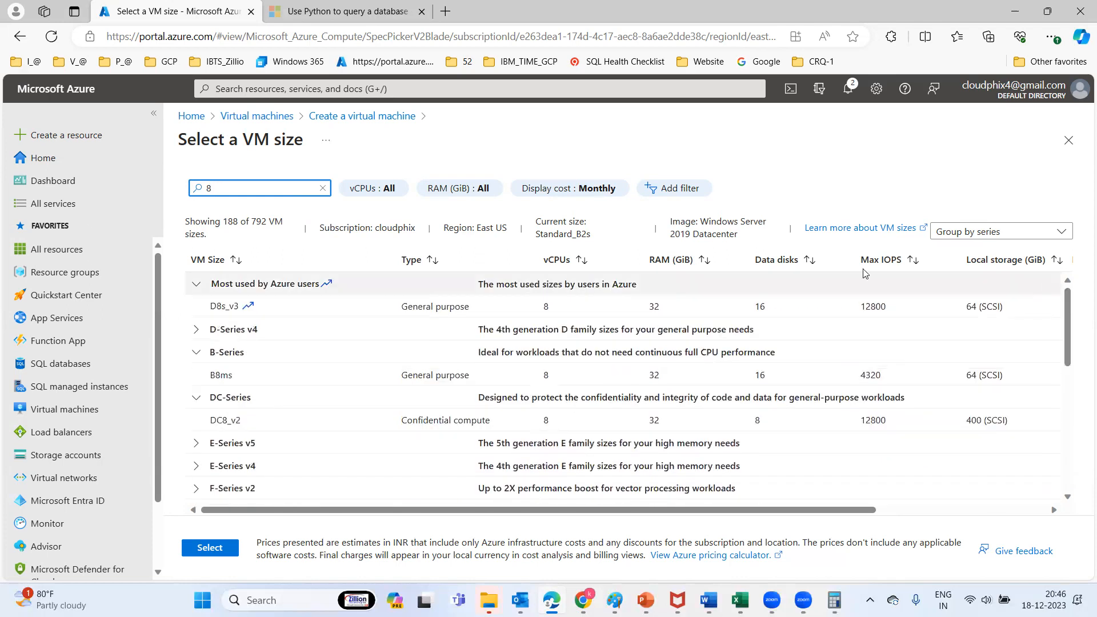
# Collapse the B-Series and Most used groups, briefly expanding D-Series v4
pyautogui.click(196, 352)
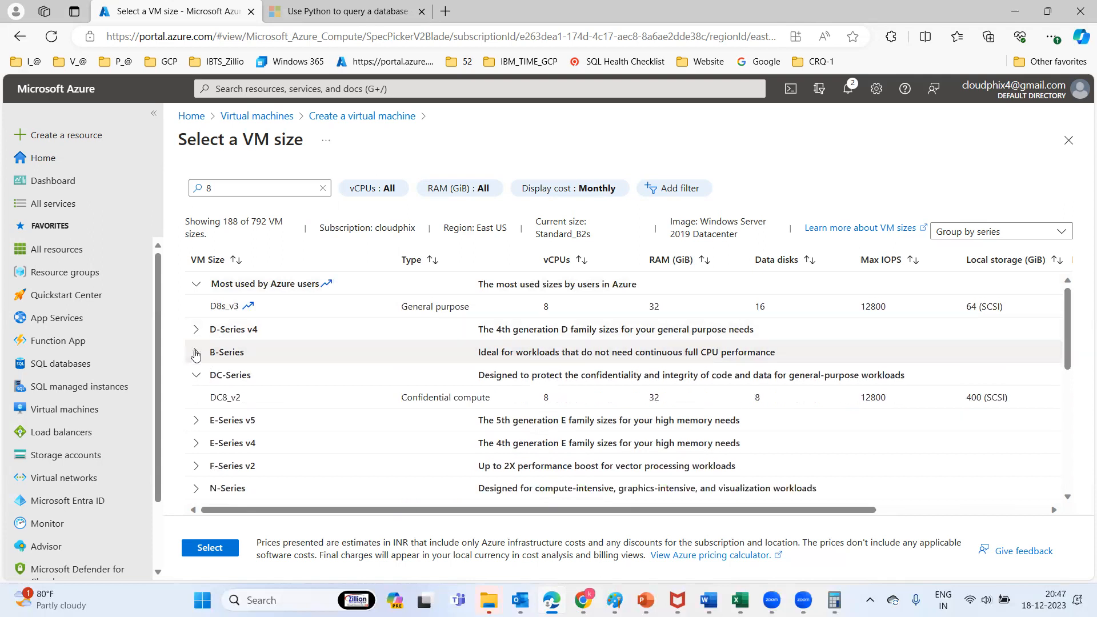
pyautogui.click(196, 329)
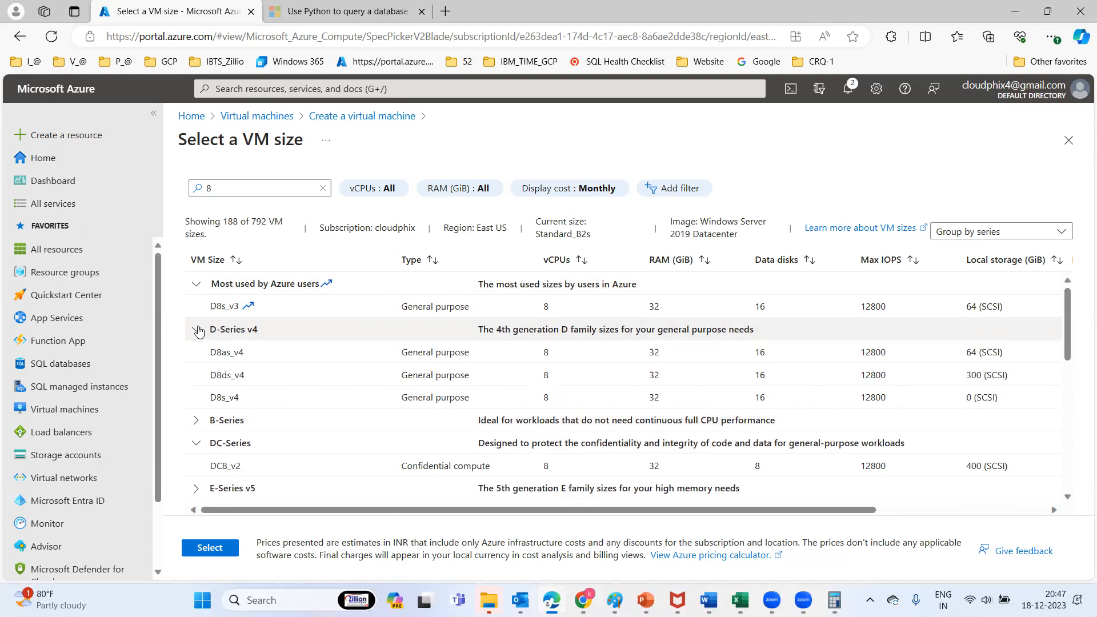
pyautogui.click(196, 285)
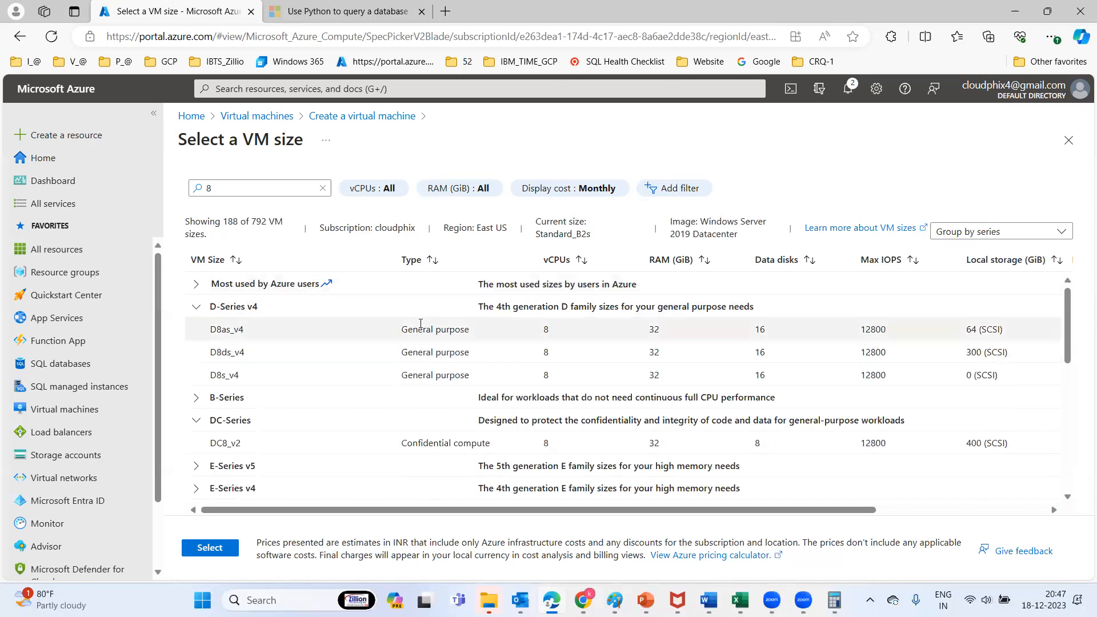
pyautogui.click(194, 308)
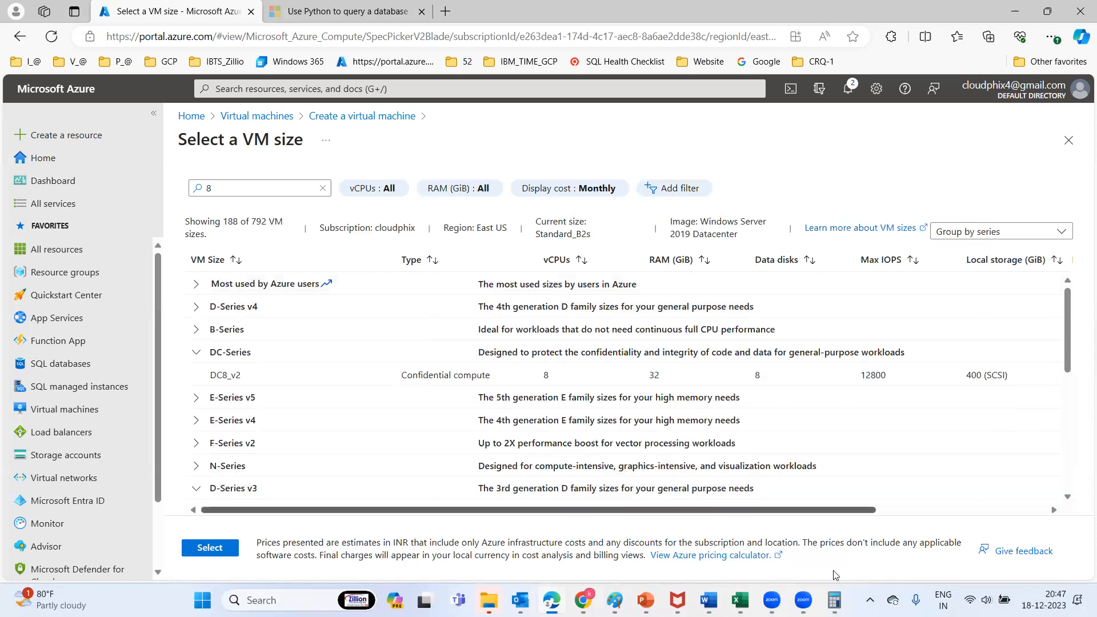
# Set the pricing calculator's instance series to Basv2-series, then return to the VM size list
pyautogui.moveTo(708, 600)
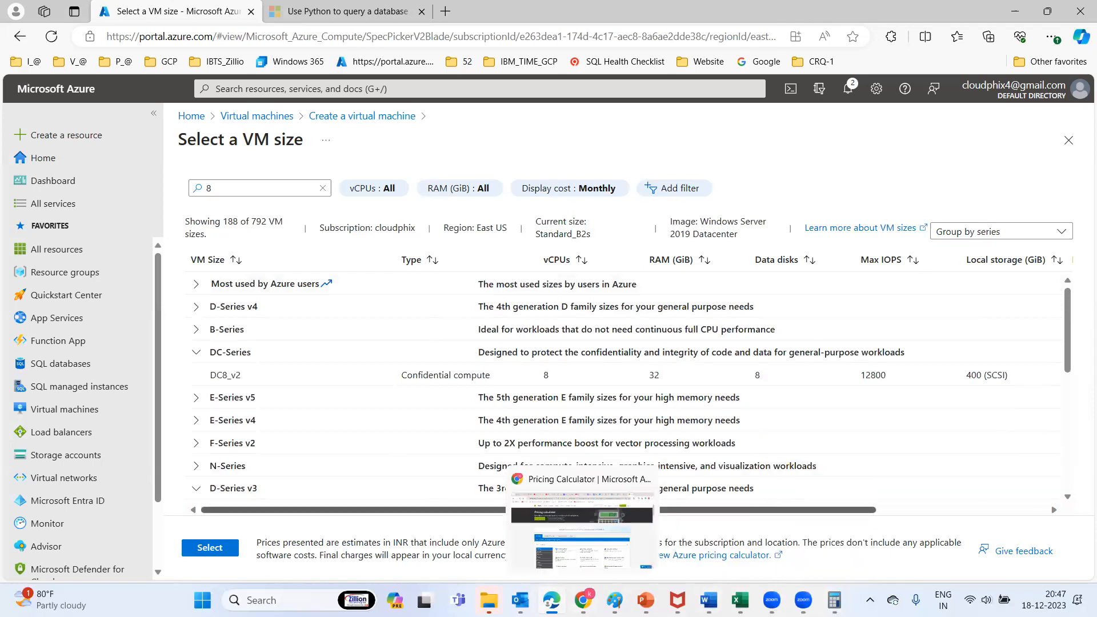
pyautogui.click(594, 528)
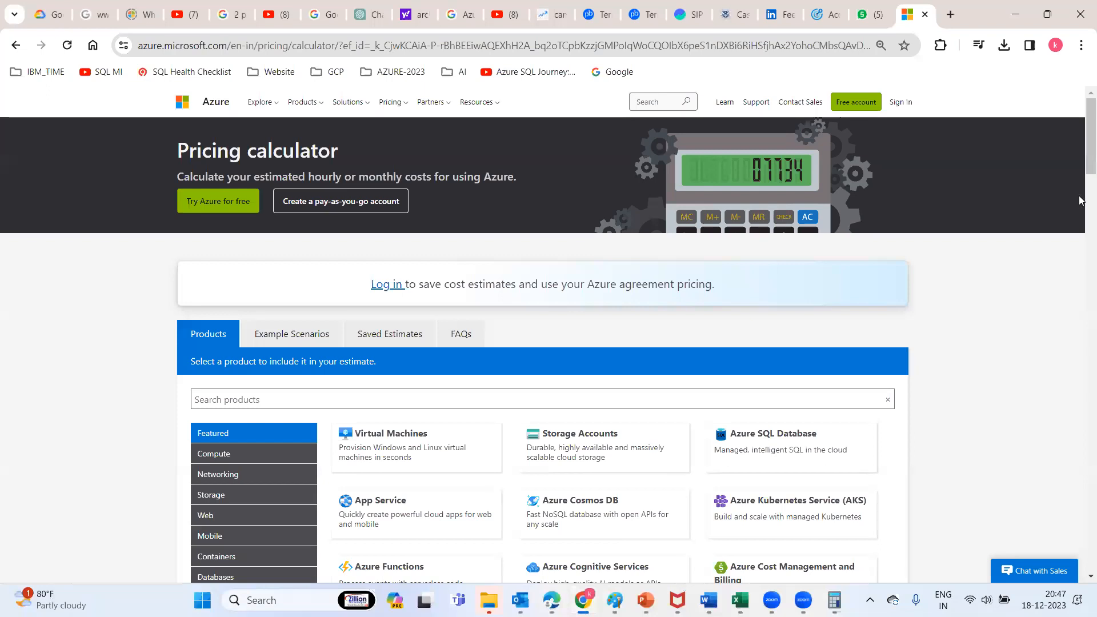
pyautogui.moveTo(1081, 157); pyautogui.dragTo(1081, 289)
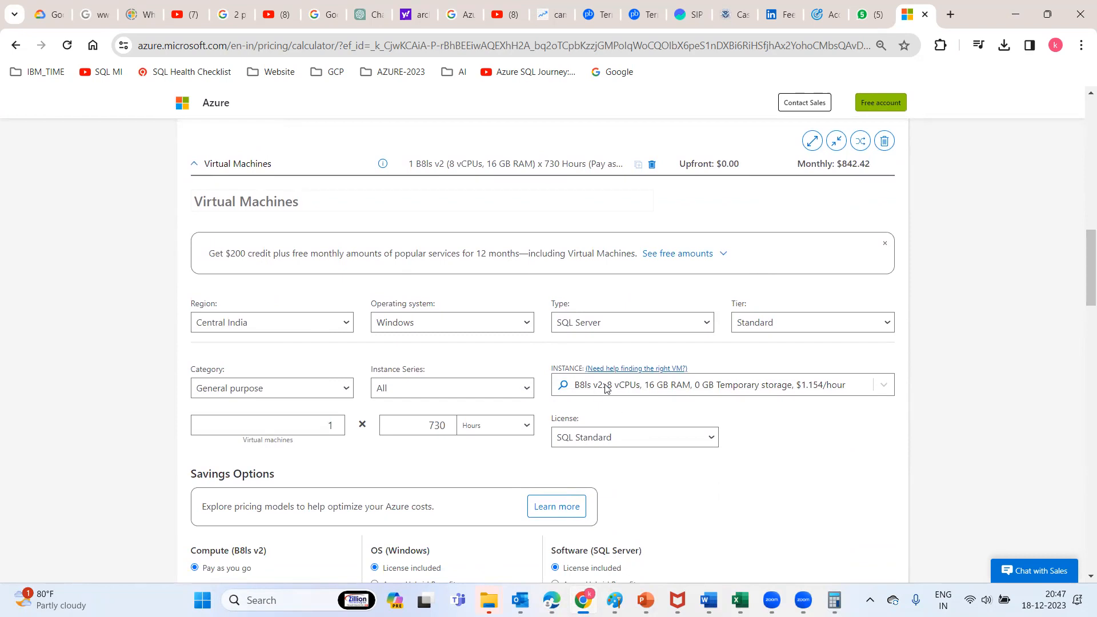
pyautogui.click(477, 389)
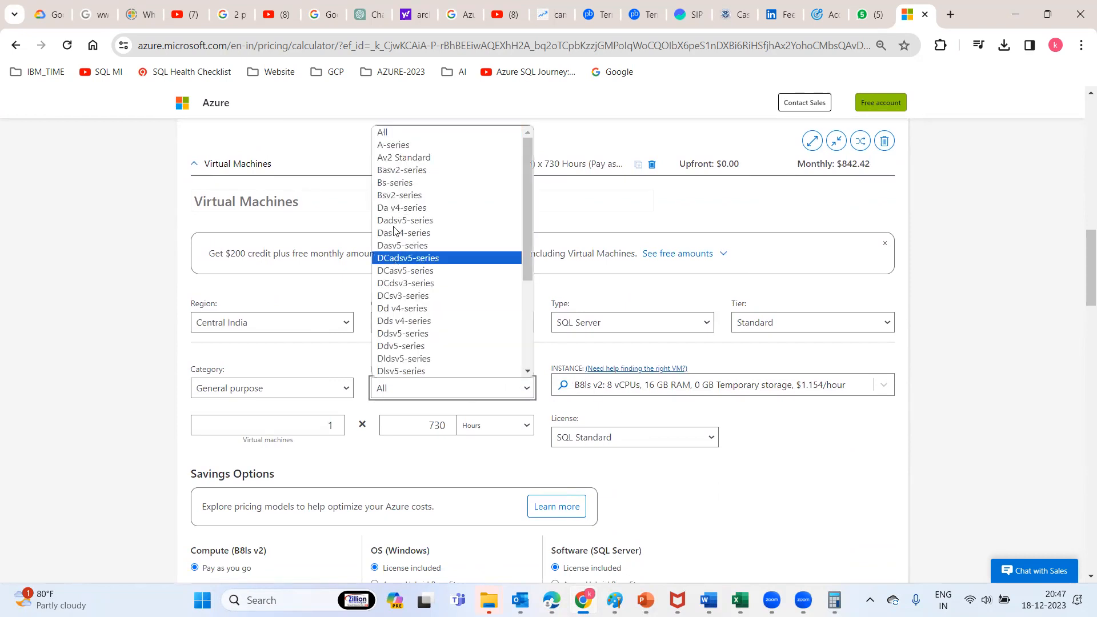
pyautogui.click(407, 171)
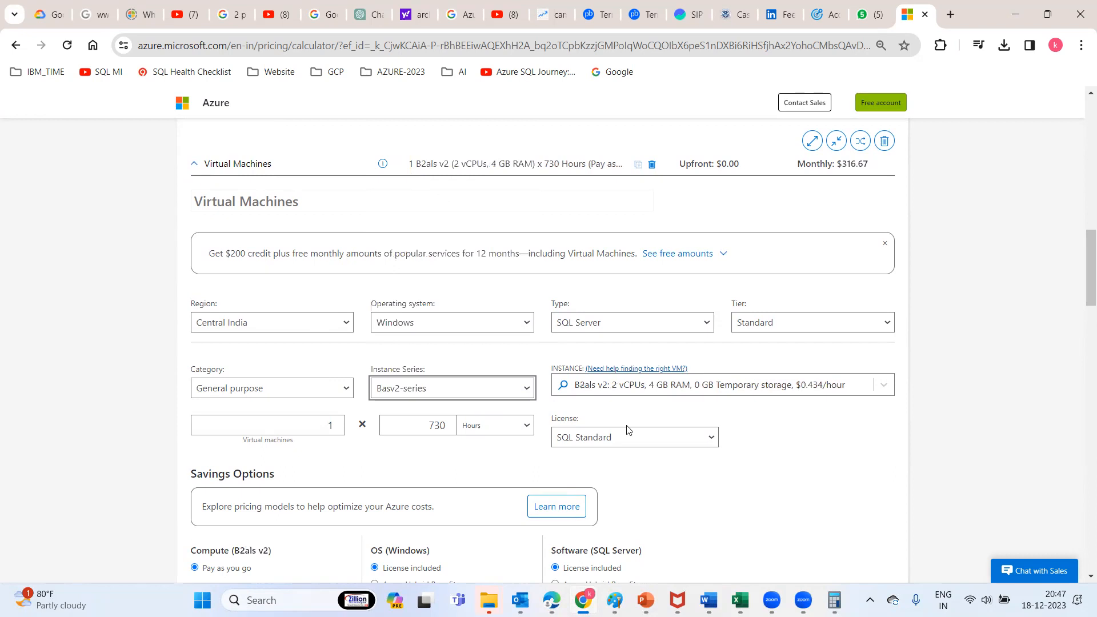
pyautogui.click(623, 385)
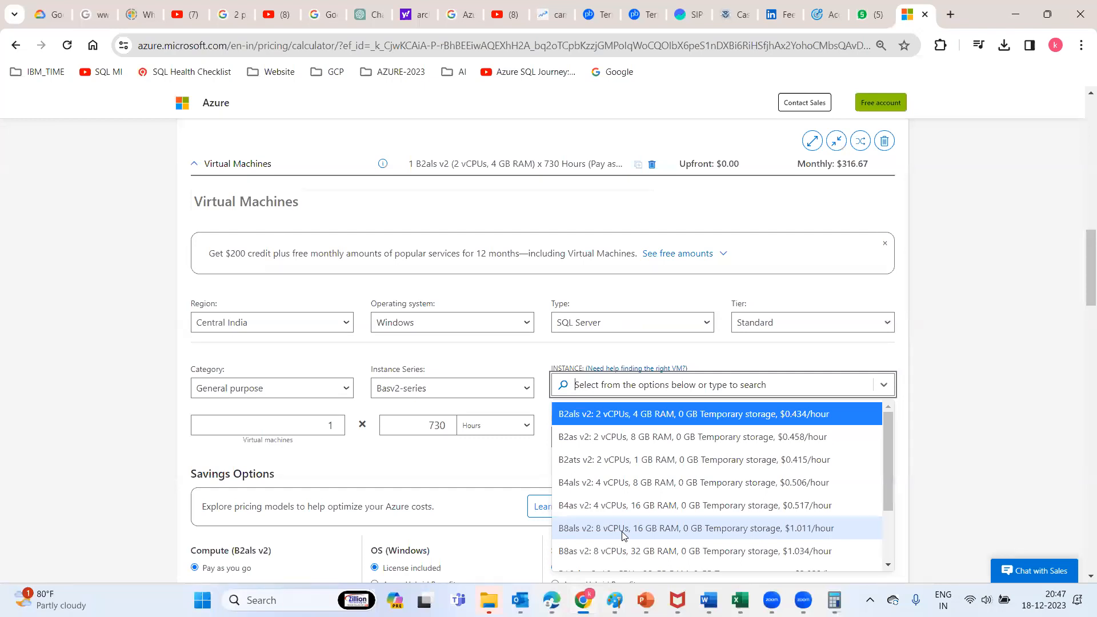
pyautogui.click(552, 600)
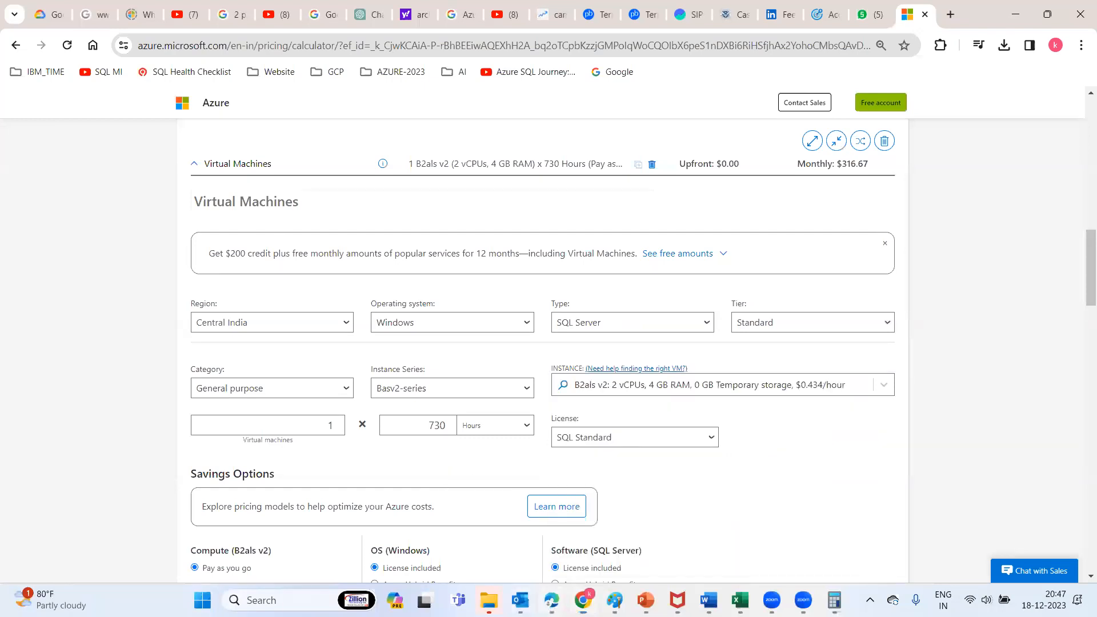
# Filter the size list for B sizes and select Standard_B2ms (2 vCPUs, 8 GiB) from B-Series
pyautogui.moveTo(226, 189); pyautogui.dragTo(172, 183)
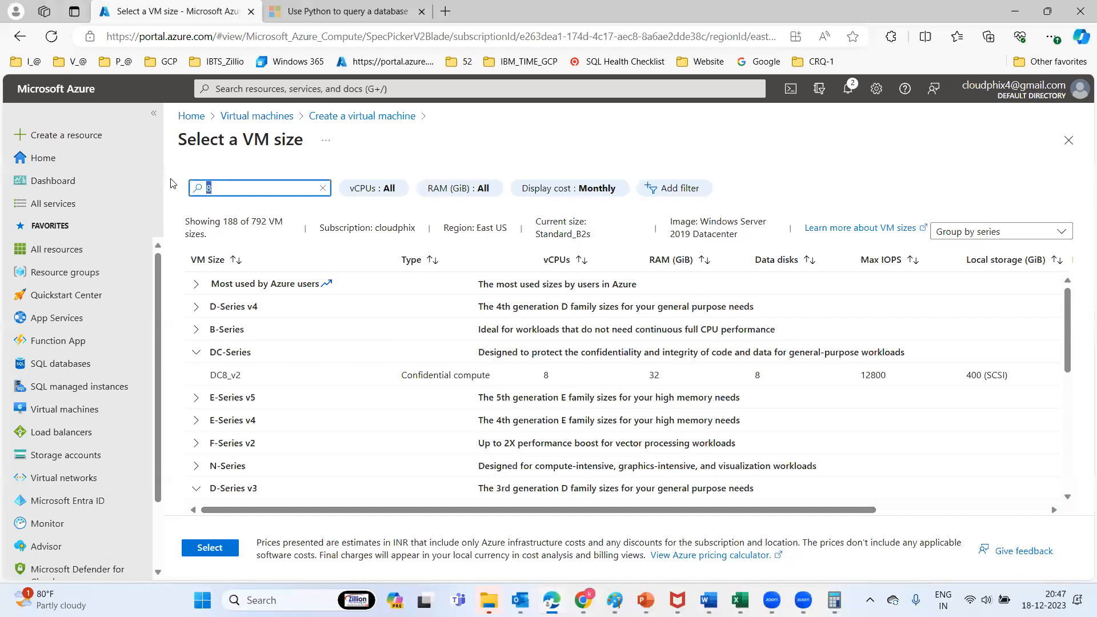
pyautogui.write('b8als')
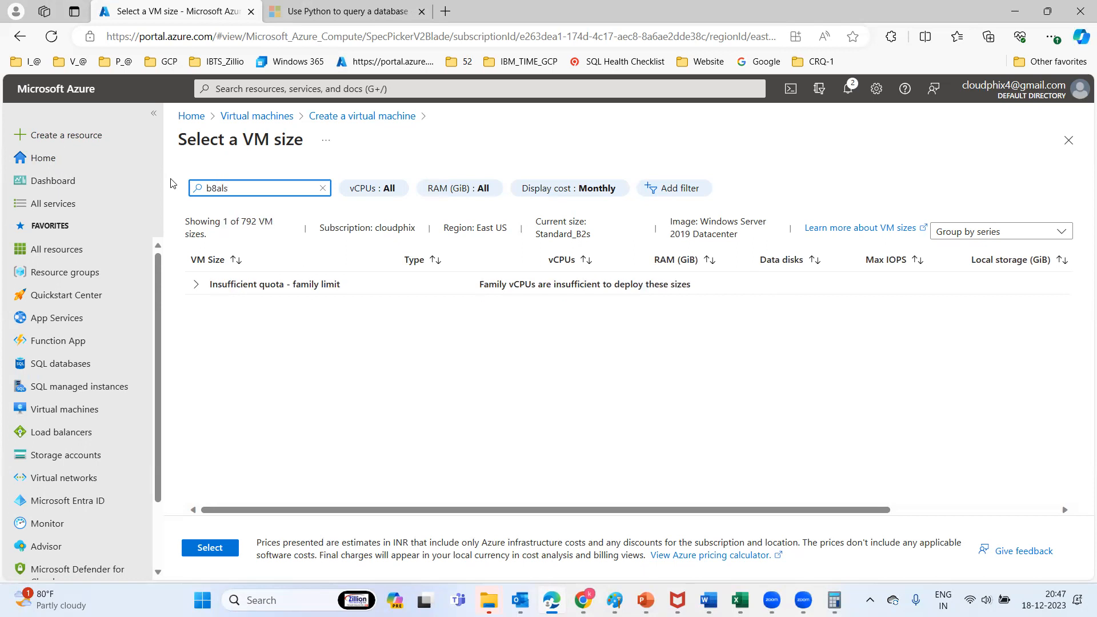
pyautogui.click(198, 287)
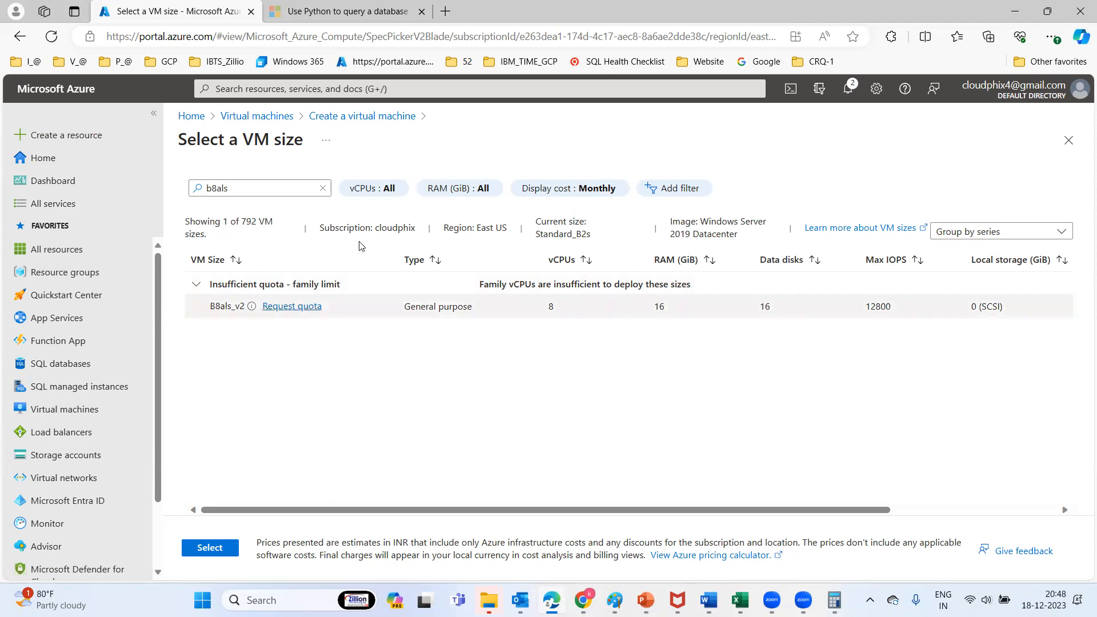
pyautogui.click(252, 187)
pyautogui.moveTo(252, 186); pyautogui.dragTo(191, 180)
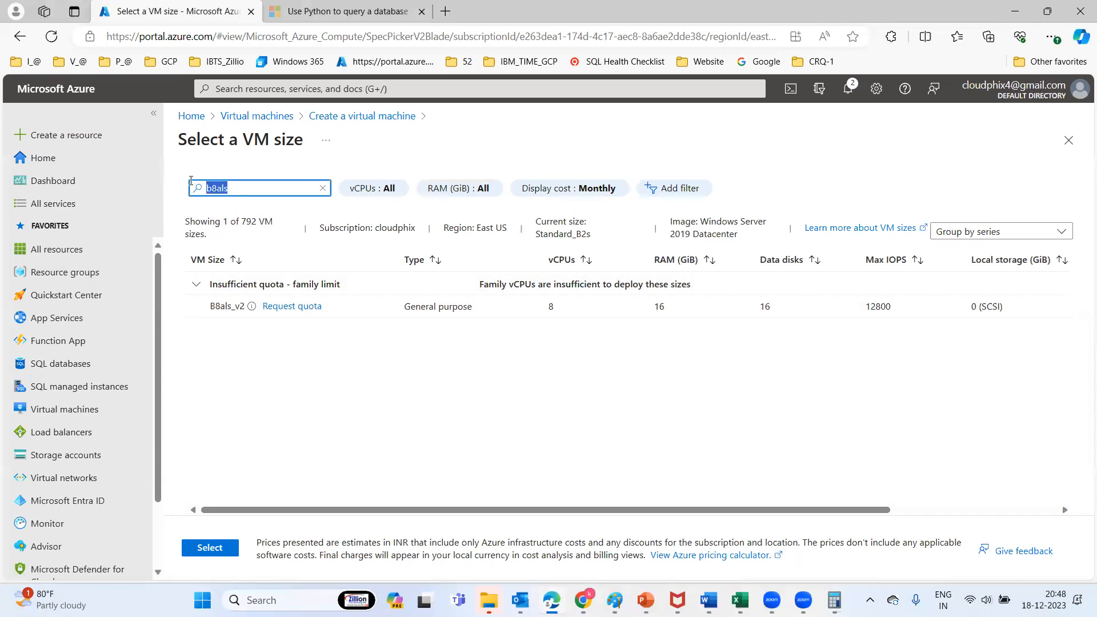
pyautogui.write('b')
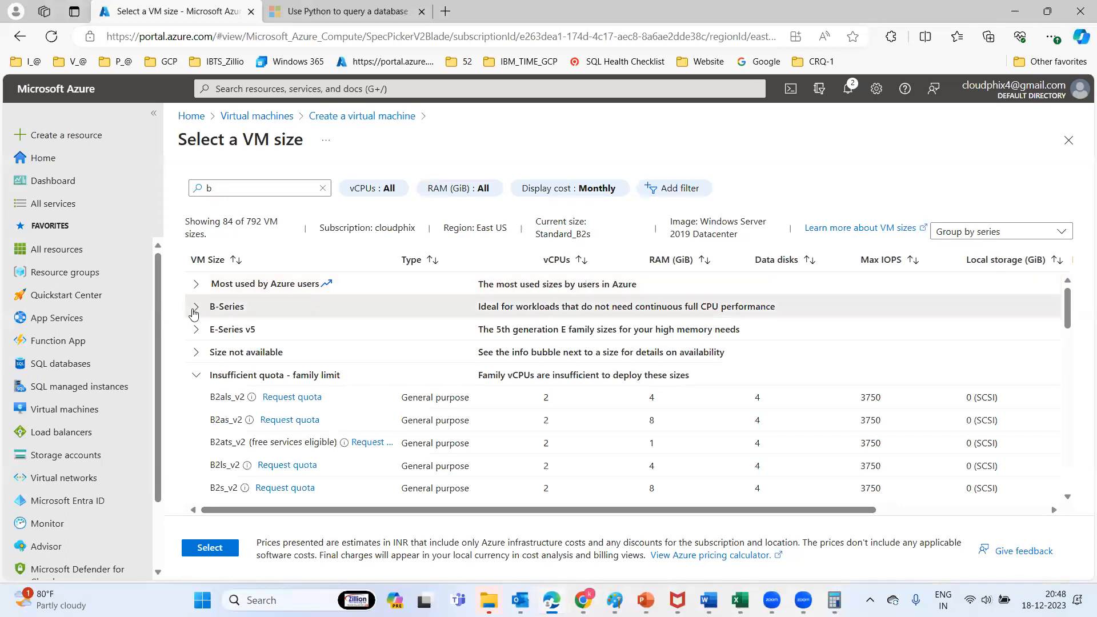
pyautogui.click(195, 308)
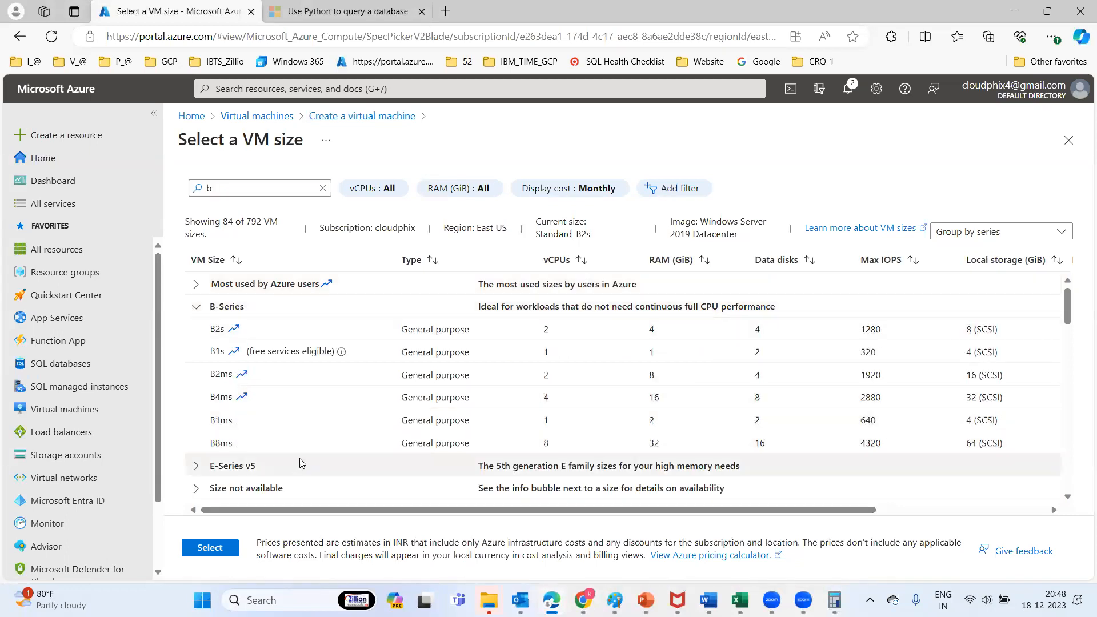
pyautogui.click(222, 376)
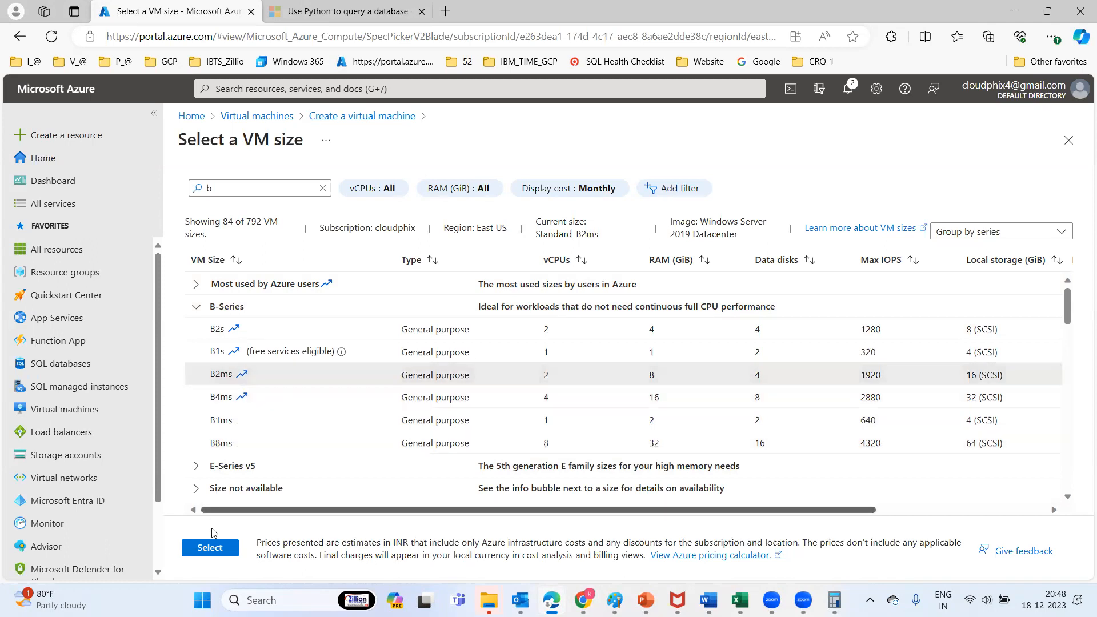
pyautogui.click(212, 548)
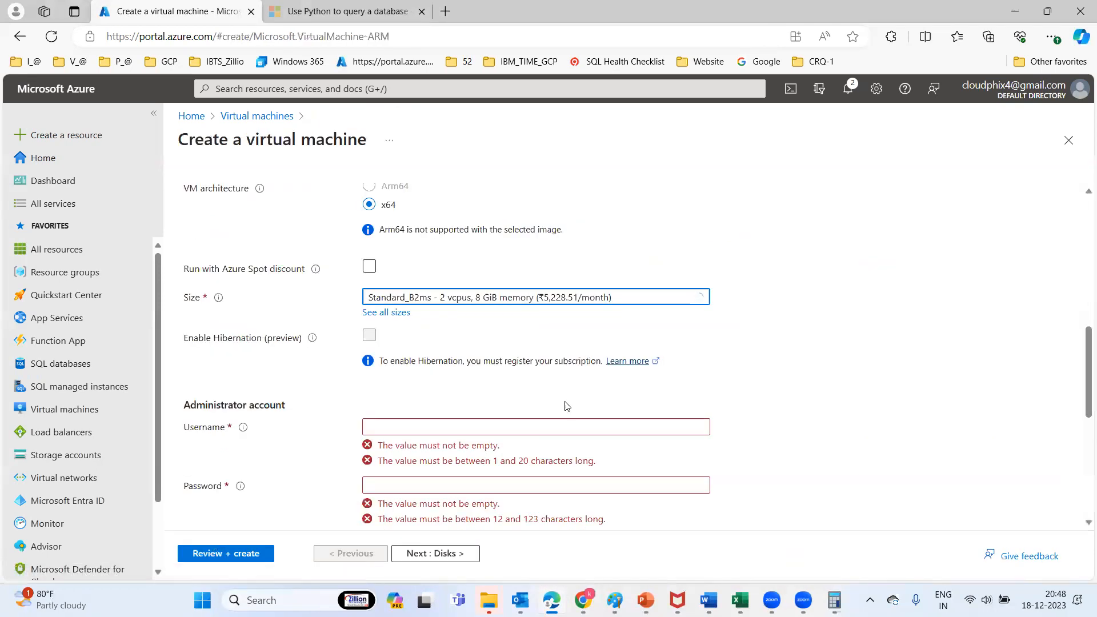
pyautogui.scroll(-2, 1077, 372)
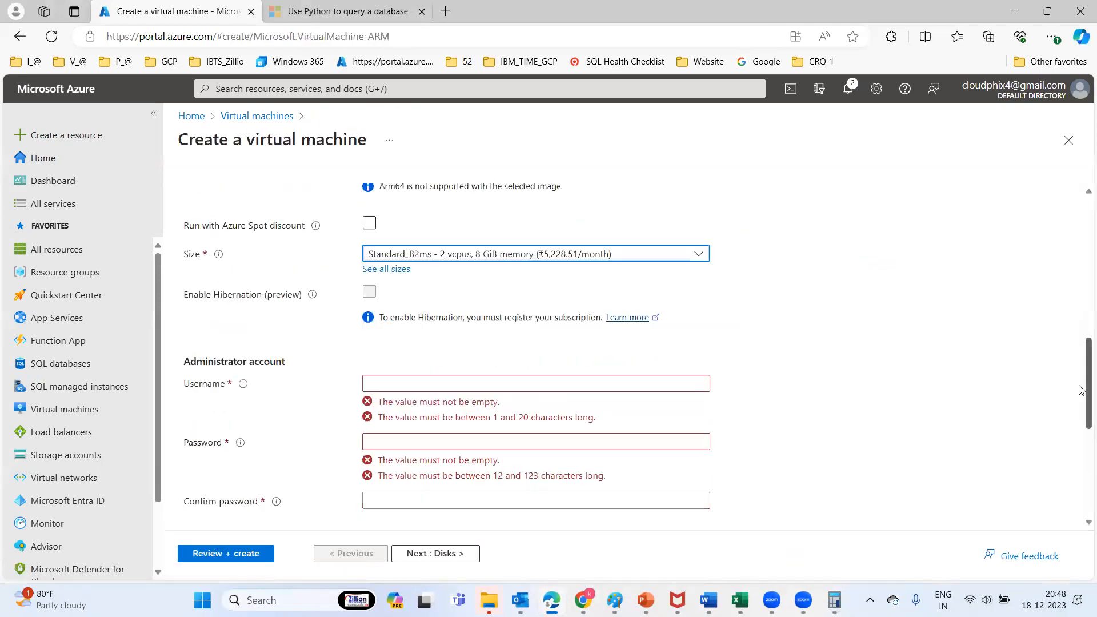
pyautogui.moveTo(1080, 391); pyautogui.dragTo(1079, 333)
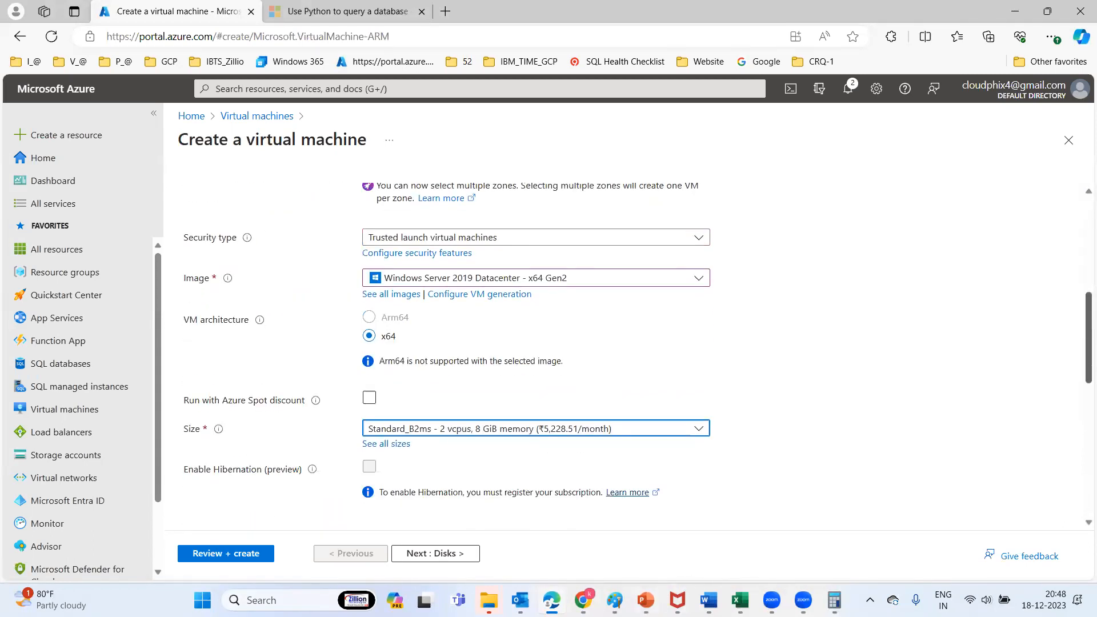
pyautogui.click(614, 600)
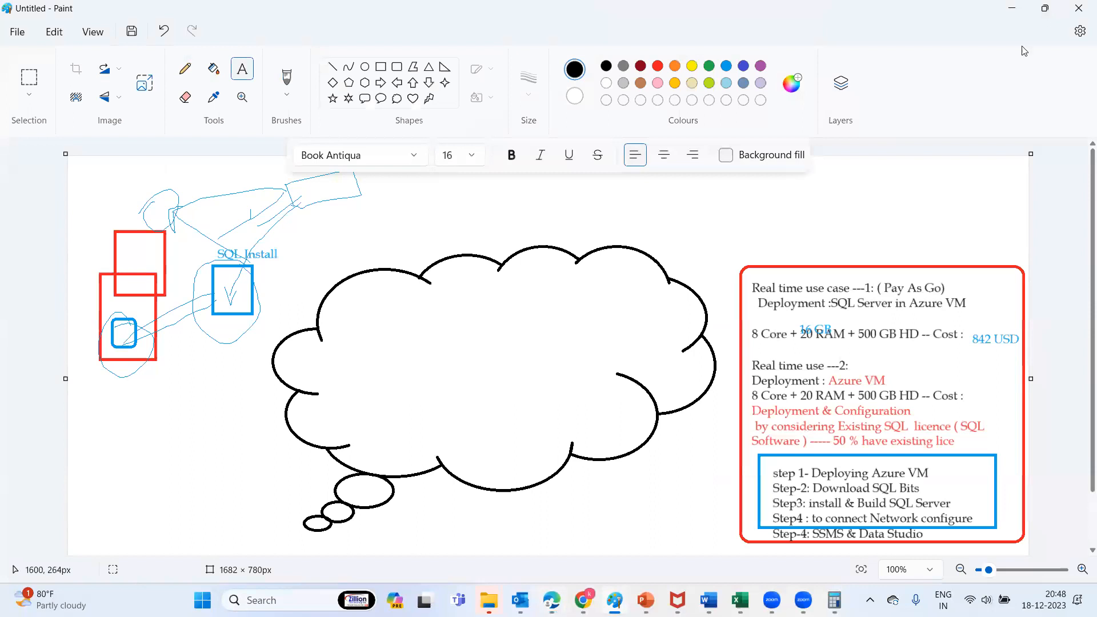
pyautogui.click(1015, 10)
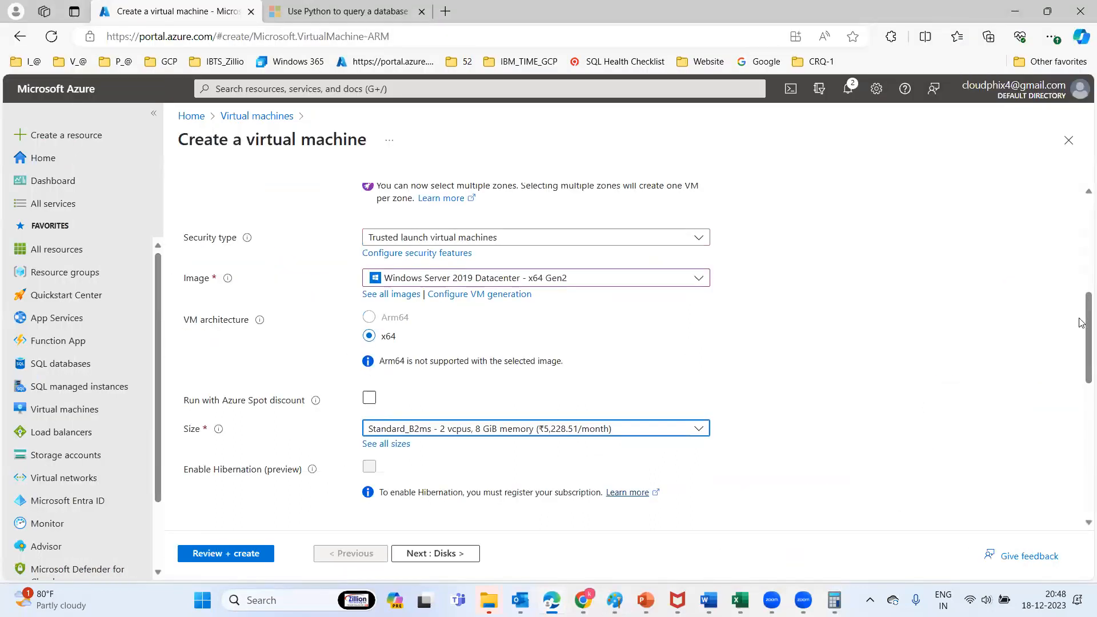
pyautogui.moveTo(1081, 322); pyautogui.dragTo(1082, 368)
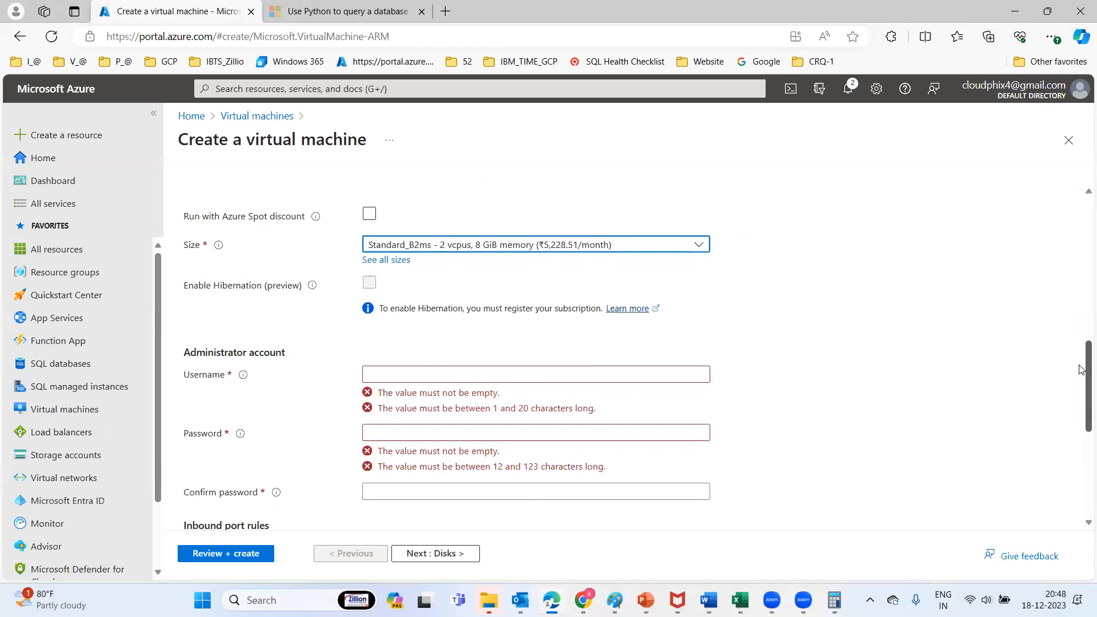
# Enter administrator username sqladmin, then type the account password and its confirmation
pyautogui.click(379, 369)
pyautogui.write('sqladmin')
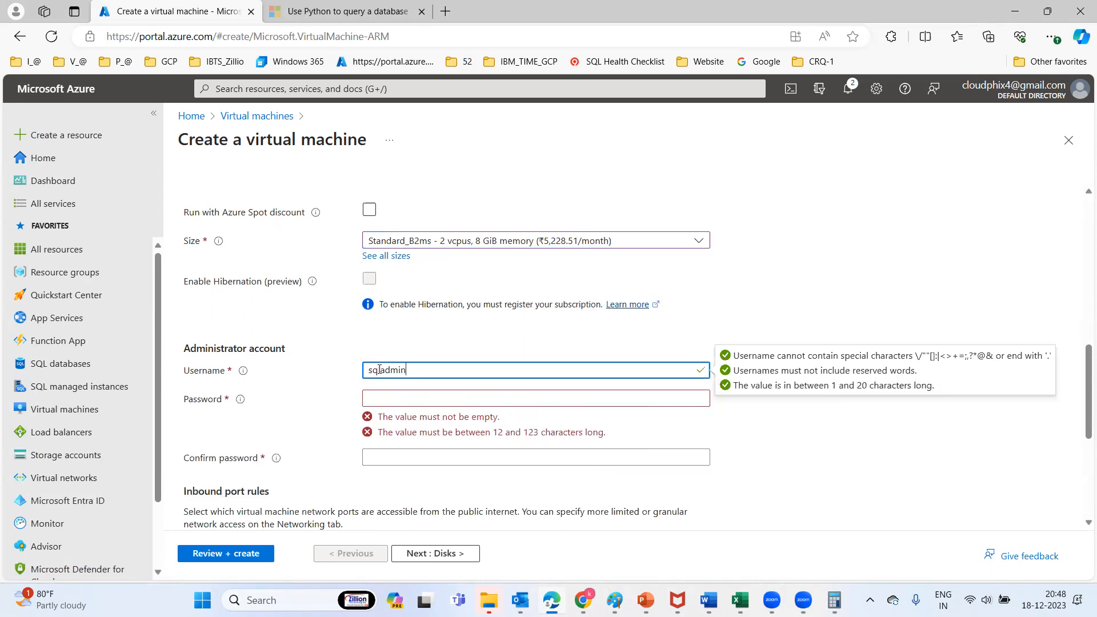
pyautogui.click(391, 395)
pyautogui.write('P')
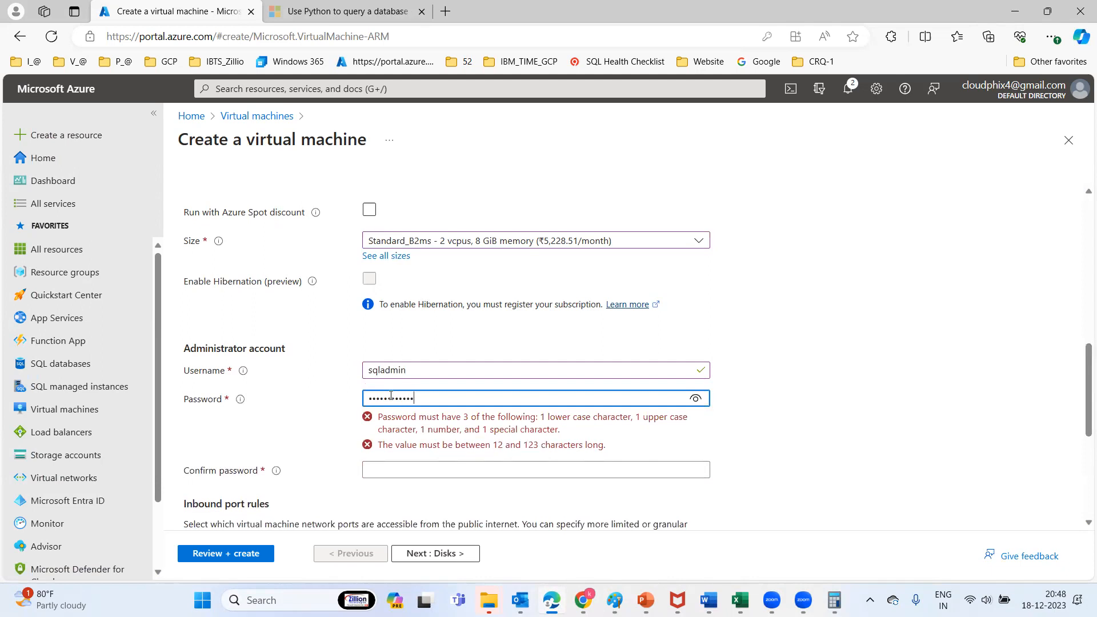
pyautogui.press('Tab')
pyautogui.write('Passwo')
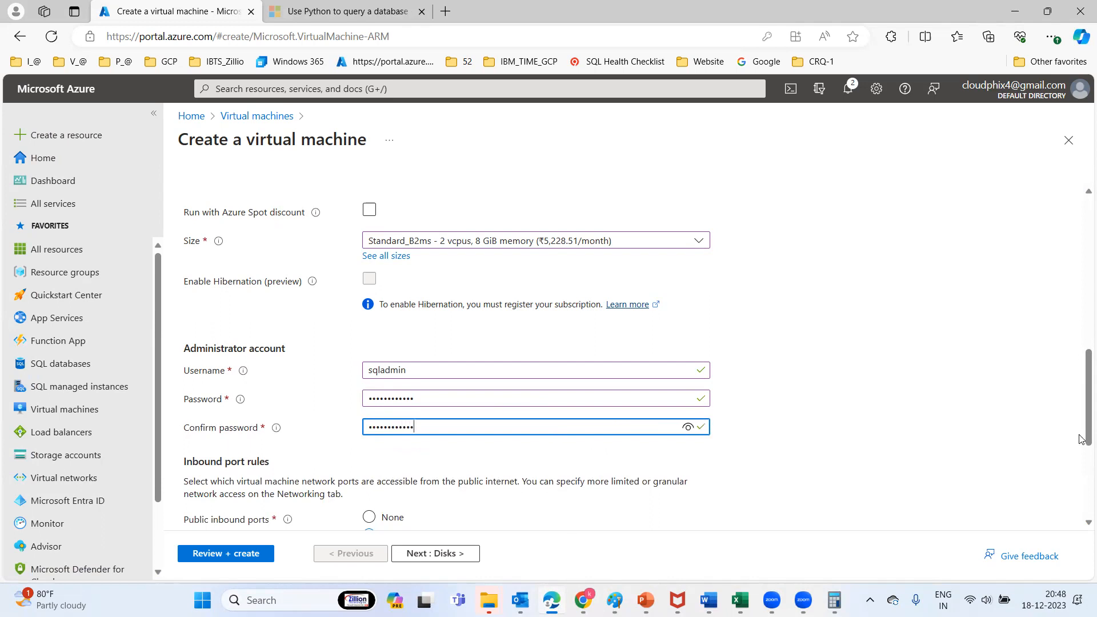
pyautogui.moveTo(1082, 439); pyautogui.dragTo(1082, 494)
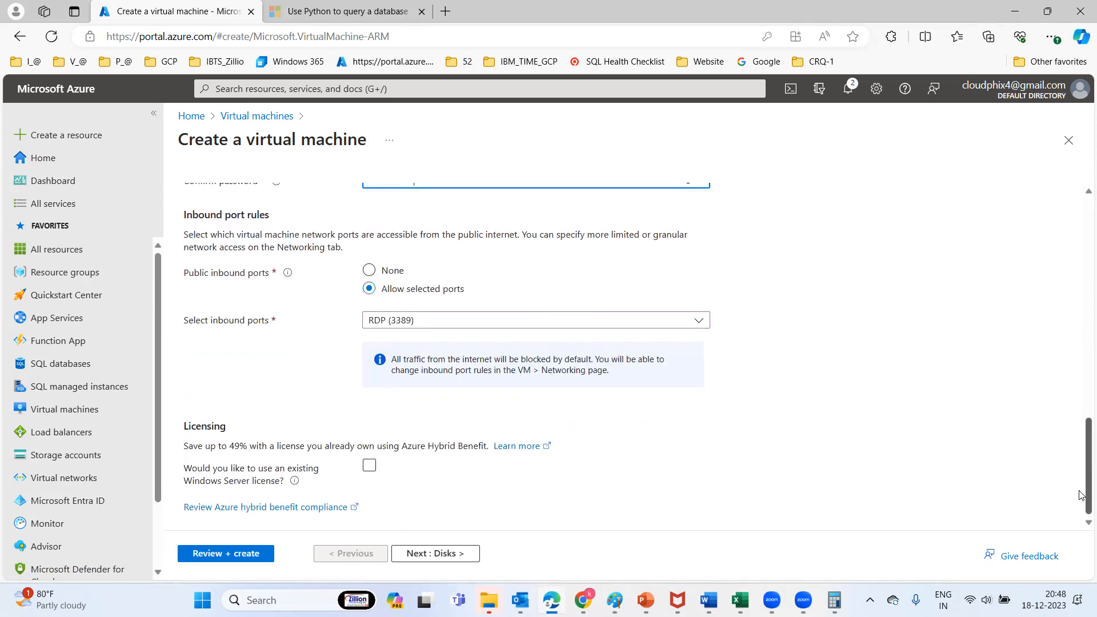
# On the Disks page, set the OS disk type to Standard SSD (LRS), keeping Delete with VM on
pyautogui.click(430, 559)
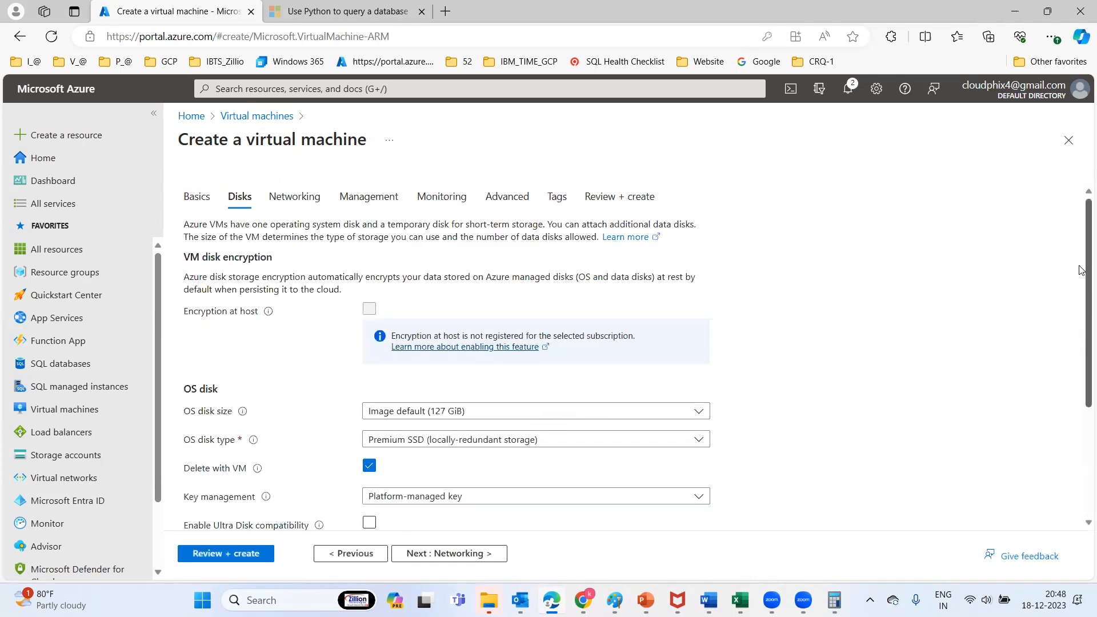
pyautogui.scroll(-3, 1081, 297)
pyautogui.scroll(2, 1082, 372)
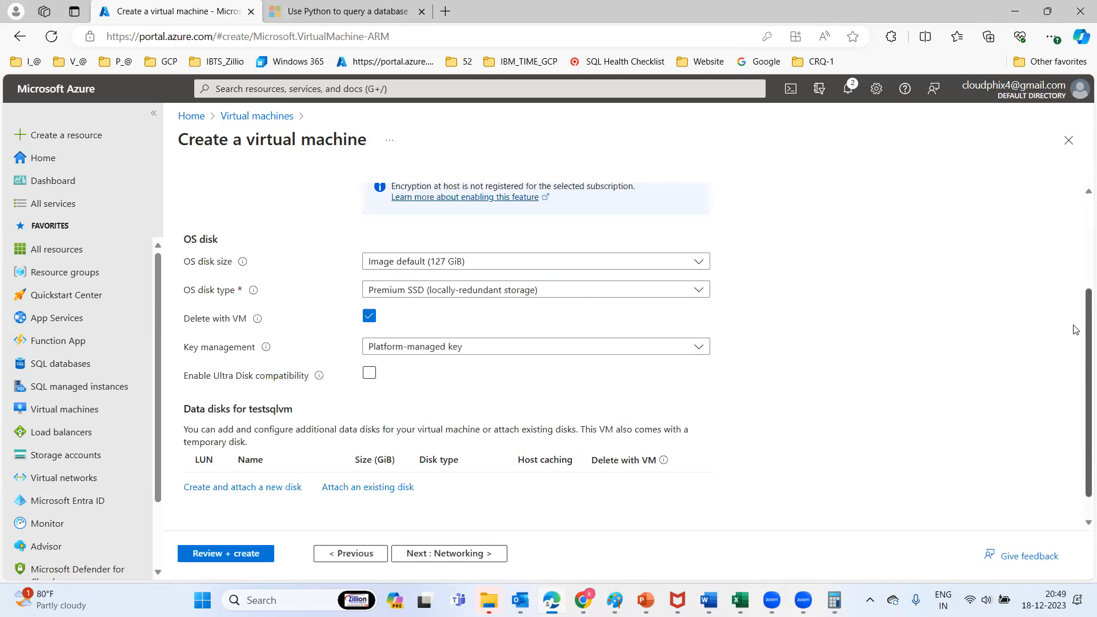
pyautogui.click(473, 370)
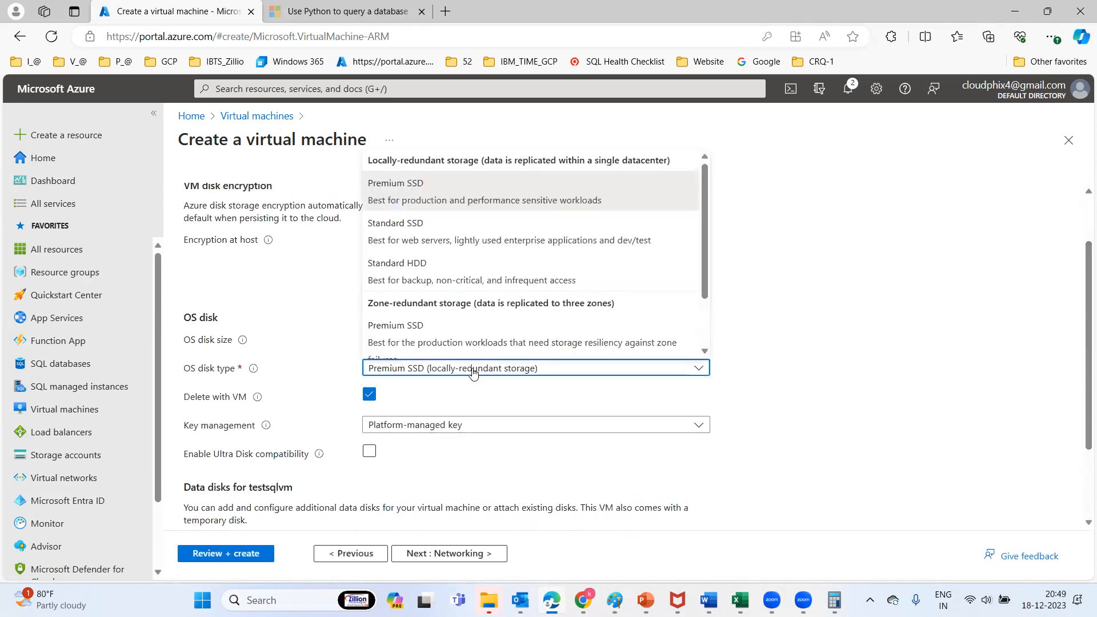
pyautogui.click(429, 245)
pyautogui.click(369, 433)
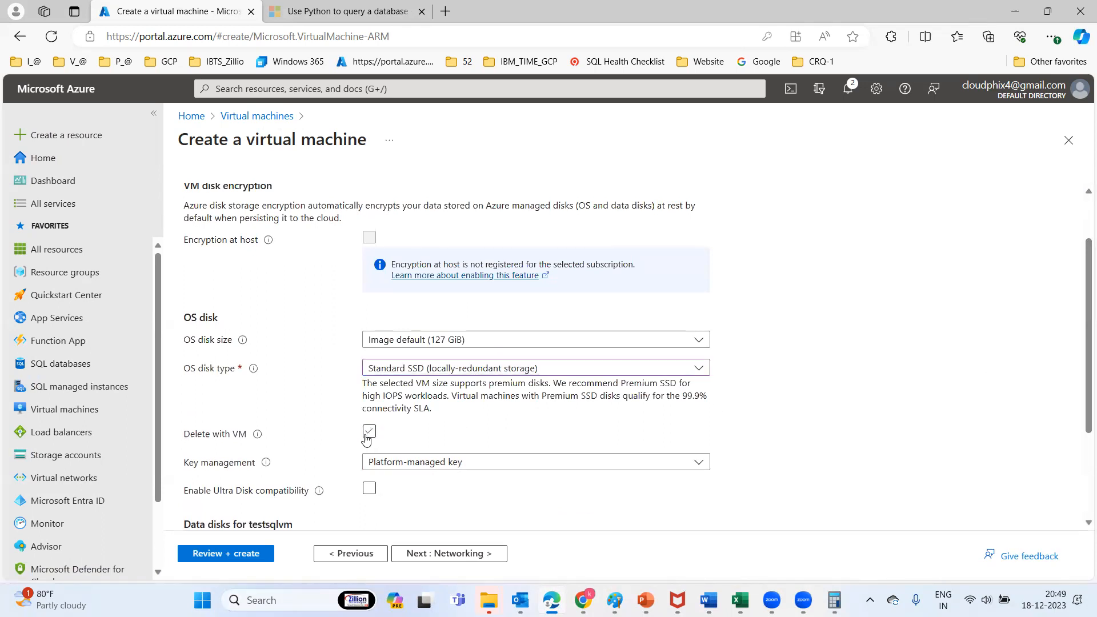
pyautogui.click(369, 432)
pyautogui.scroll(-2, 1064, 495)
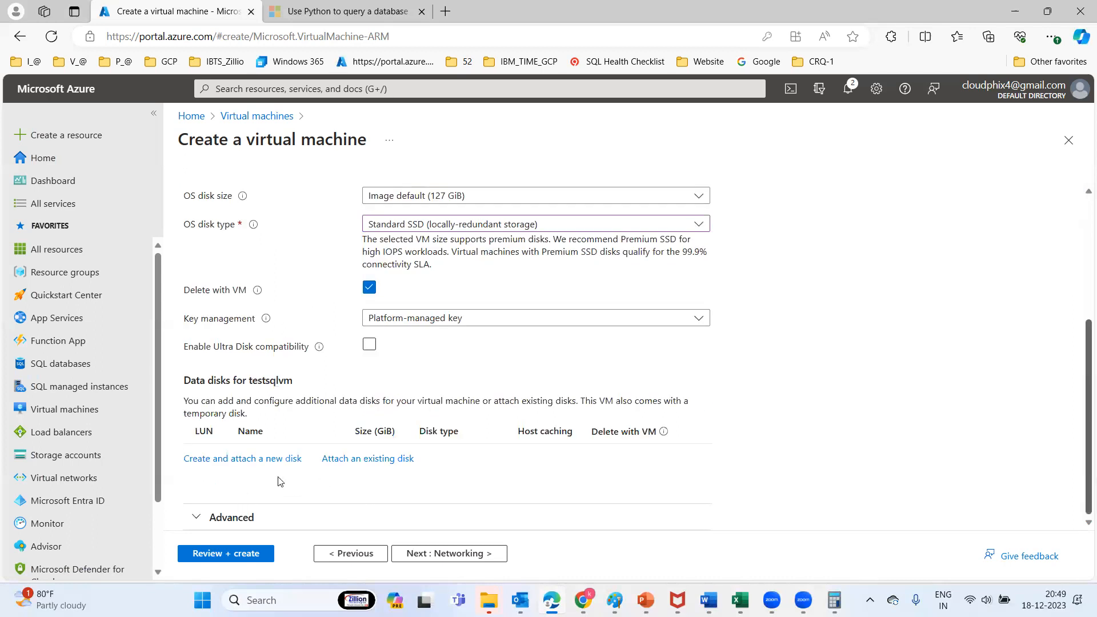
# Create an empty 4 GiB data disk named 'data' and attach it to the VM
pyautogui.click(245, 458)
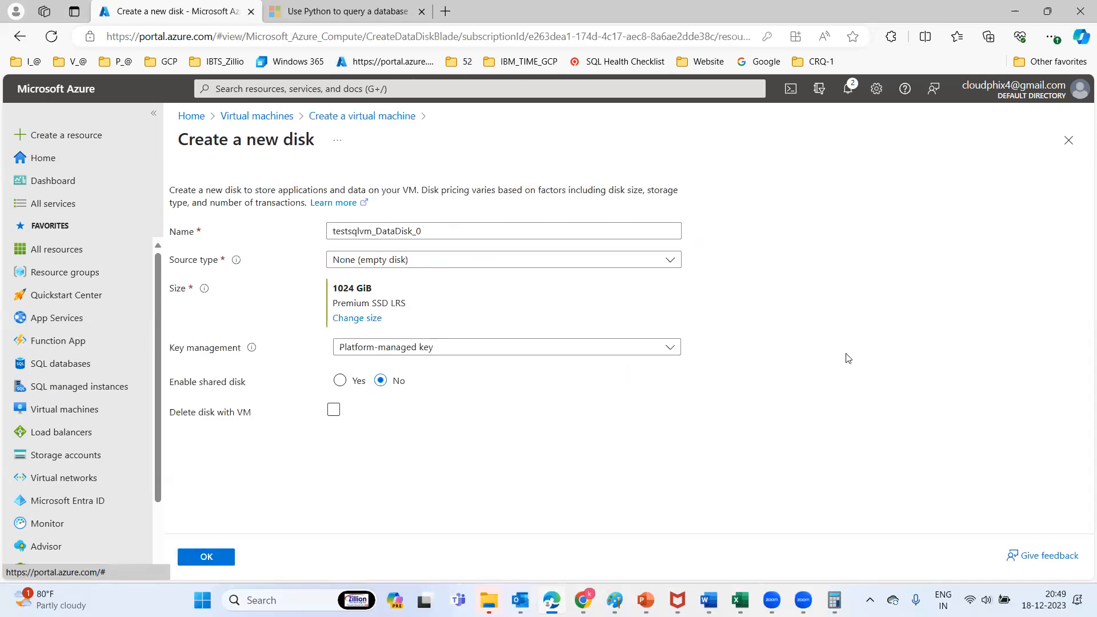
pyautogui.doubleClick(436, 231)
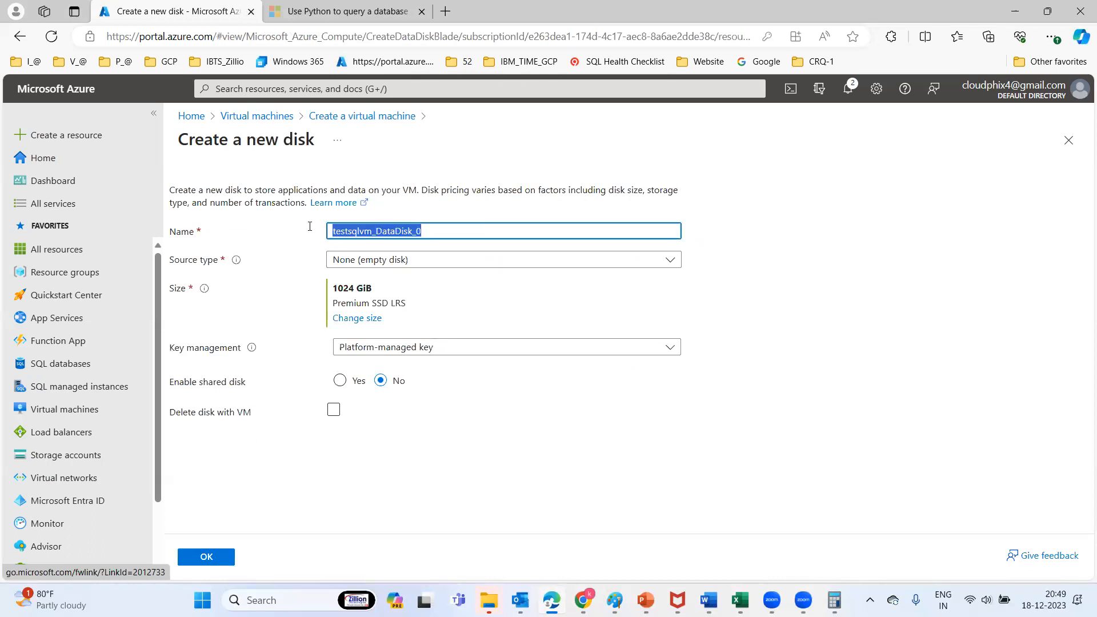
pyautogui.write('data')
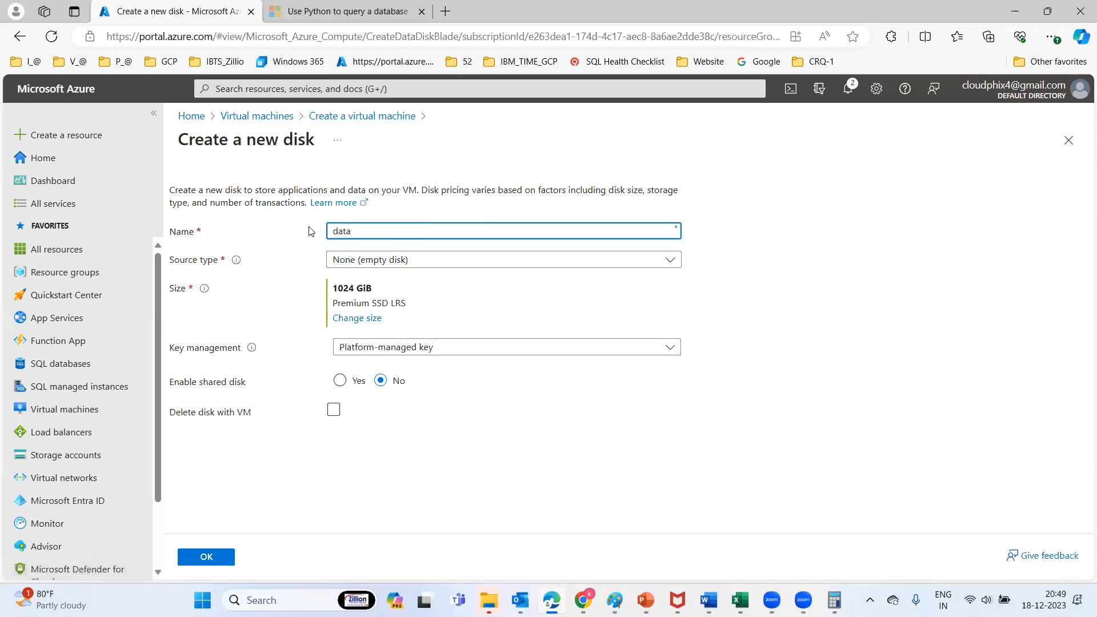
pyautogui.click(419, 262)
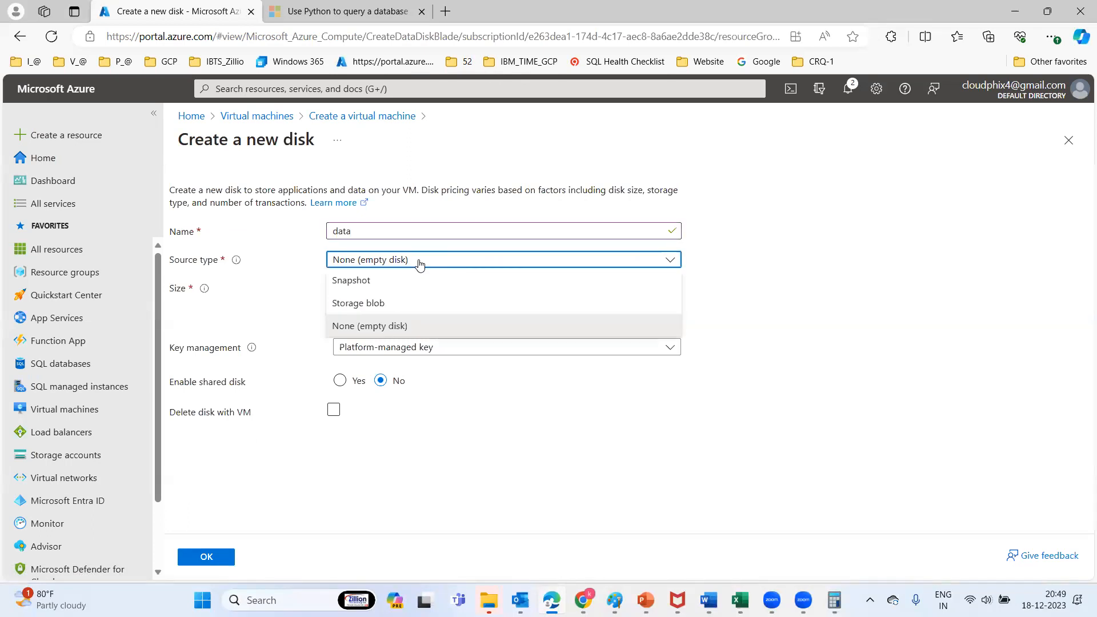
pyautogui.click(372, 329)
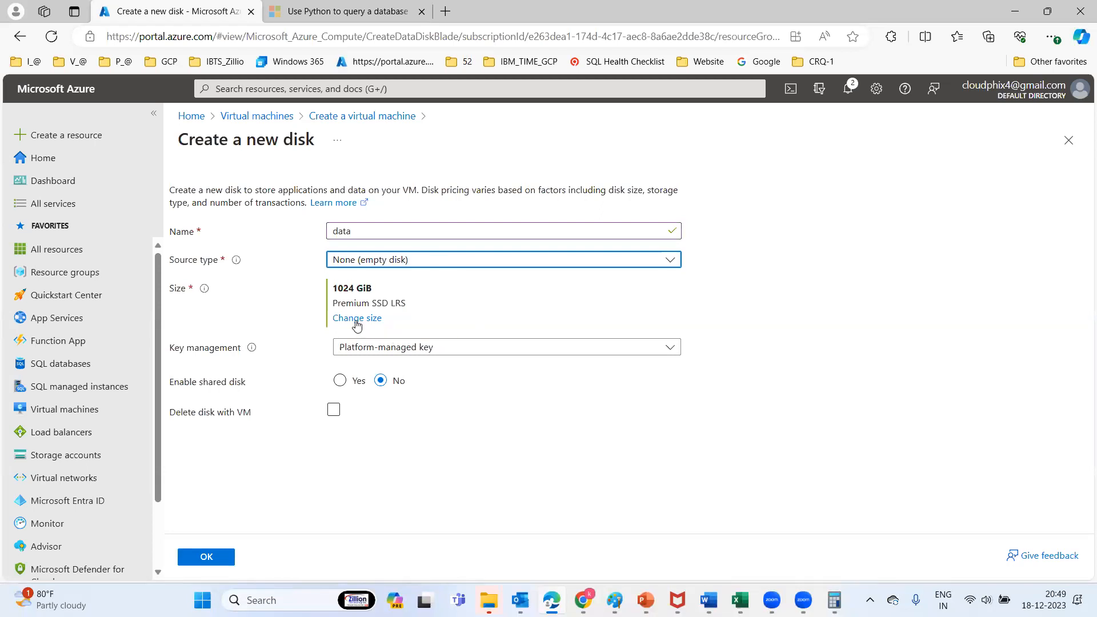
pyautogui.click(356, 318)
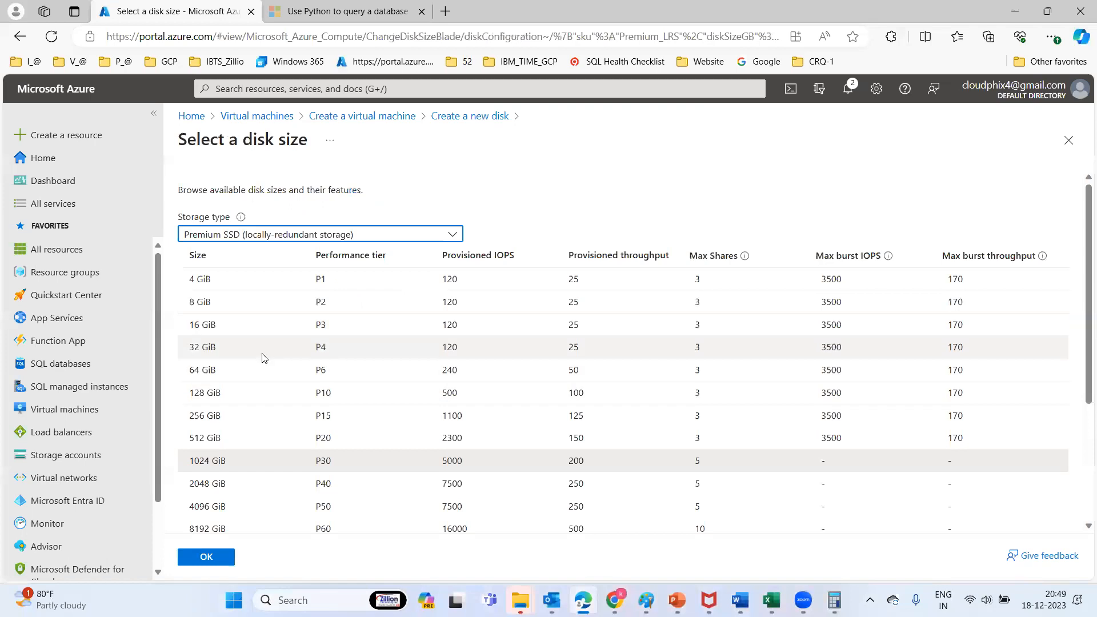
pyautogui.click(203, 279)
pyautogui.click(205, 559)
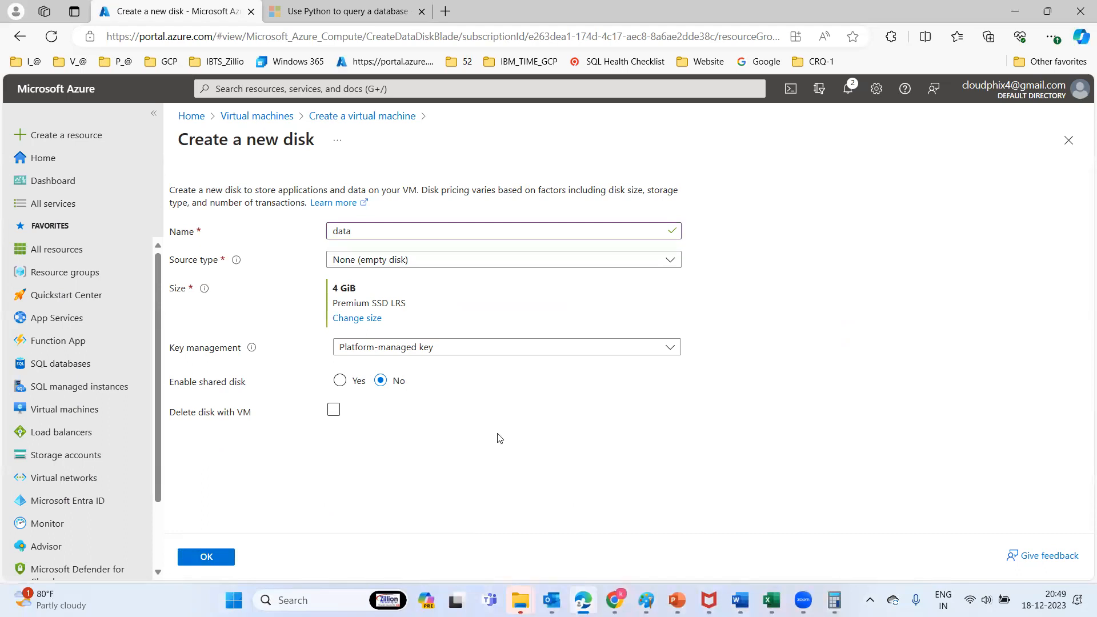
pyautogui.click(206, 558)
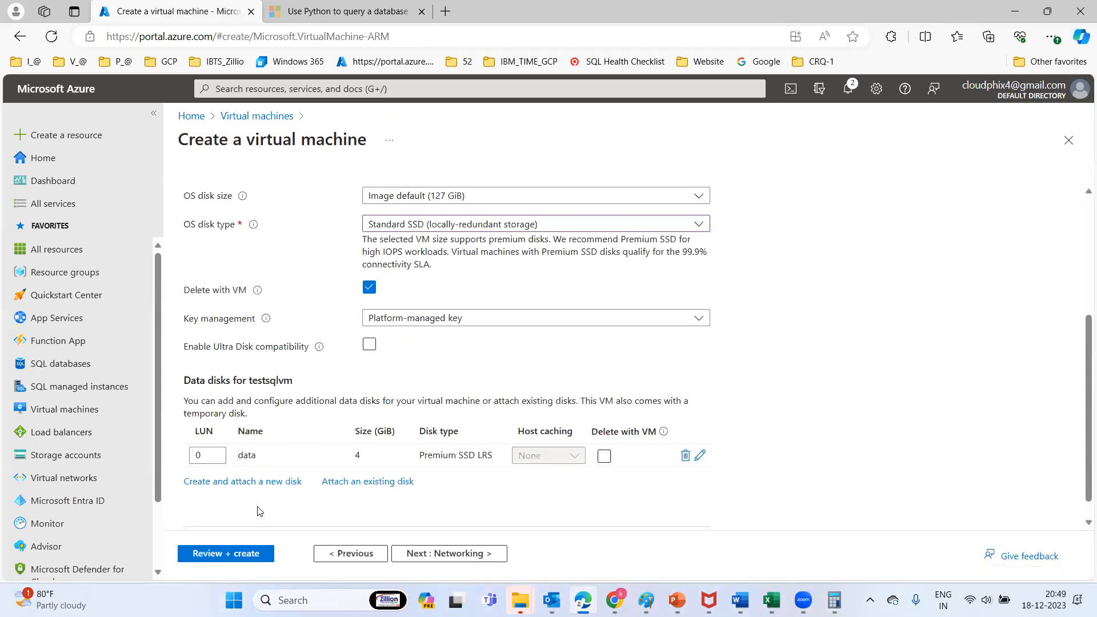
# Create and attach a second 4 GiB data disk, named 'Lod'
pyautogui.click(207, 455)
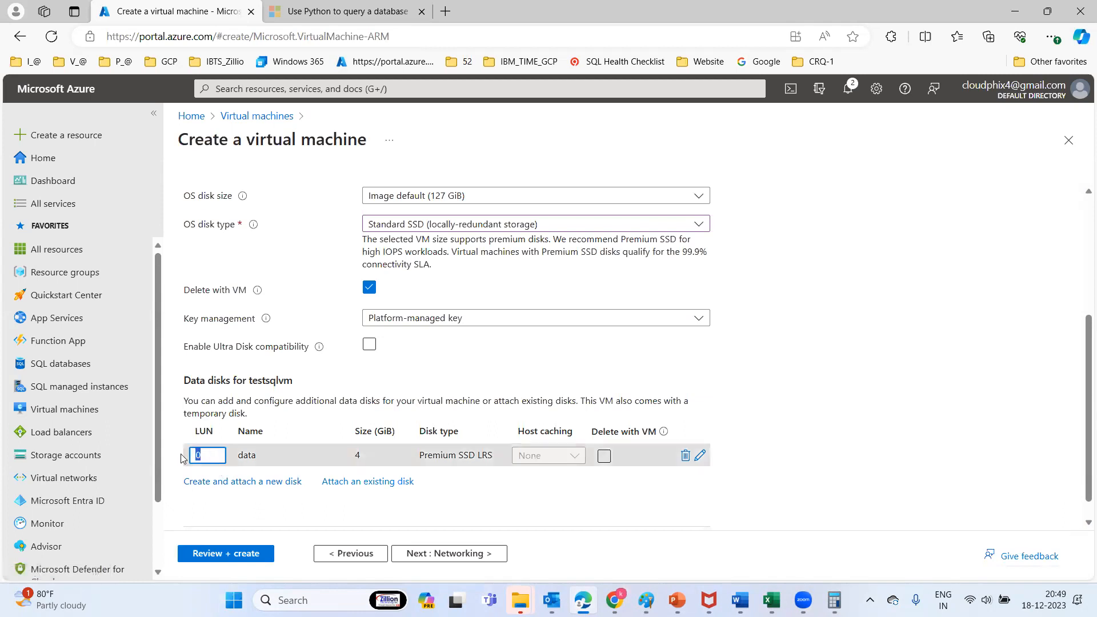
pyautogui.click(261, 483)
pyautogui.click(366, 229)
pyautogui.hotkey('ctrl', 'a')
pyautogui.write('Lo')
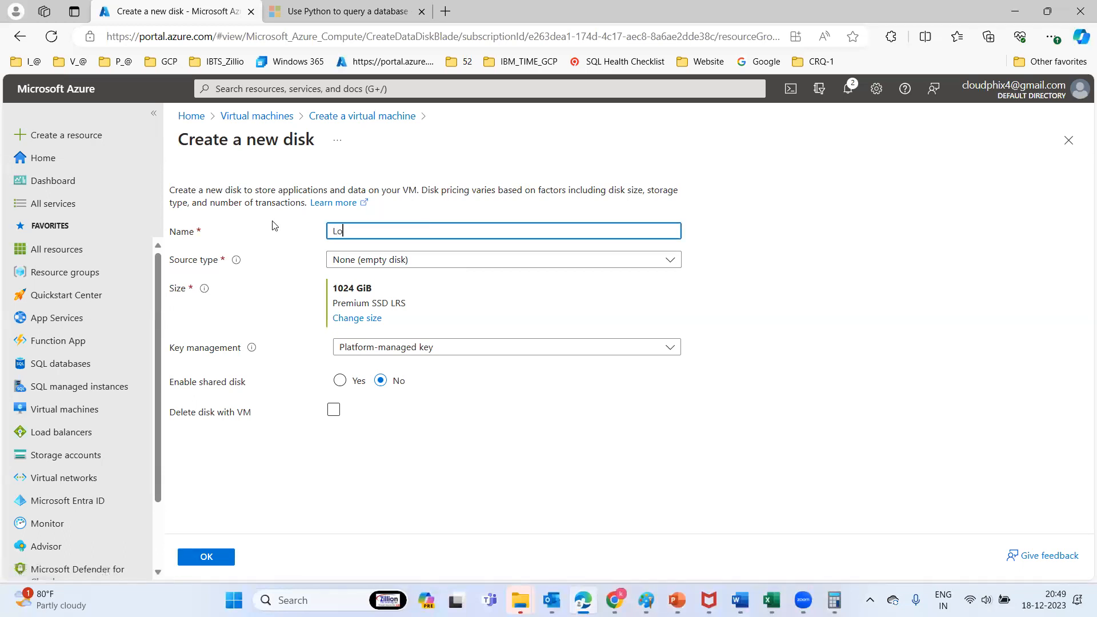
pyautogui.write('c')
pyautogui.click(360, 319)
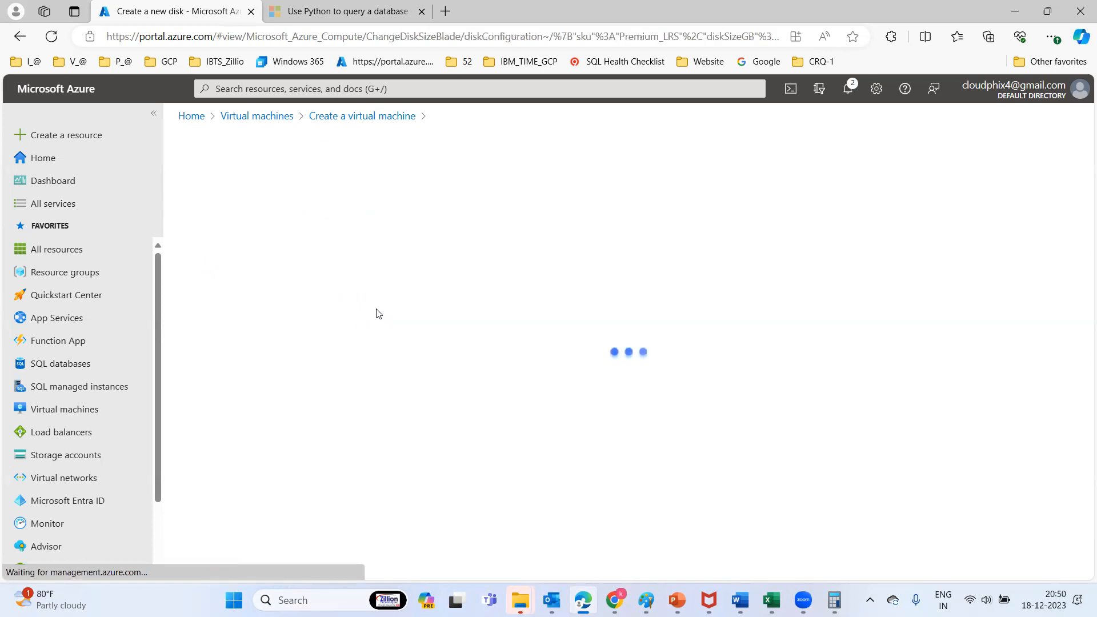
pyautogui.doubleClick(204, 278)
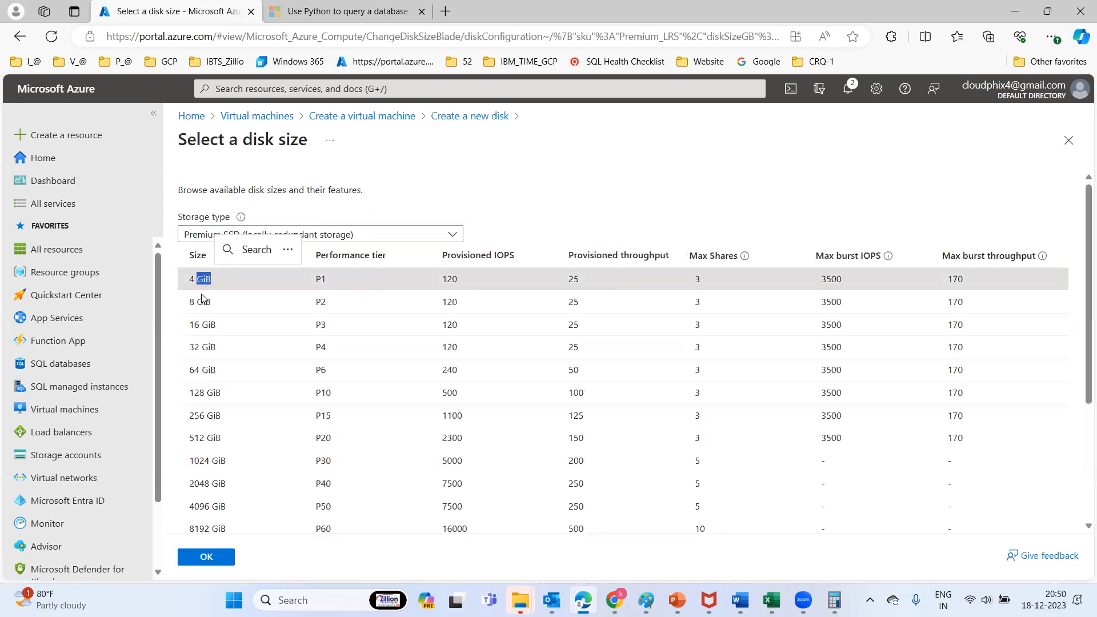
pyautogui.click(209, 557)
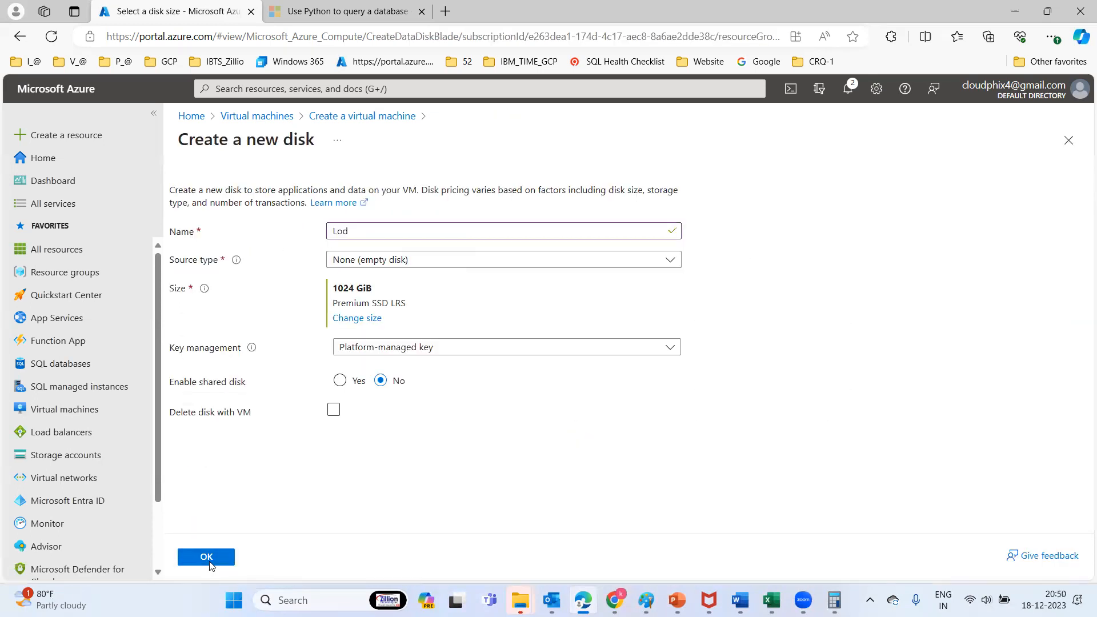
pyautogui.click(217, 559)
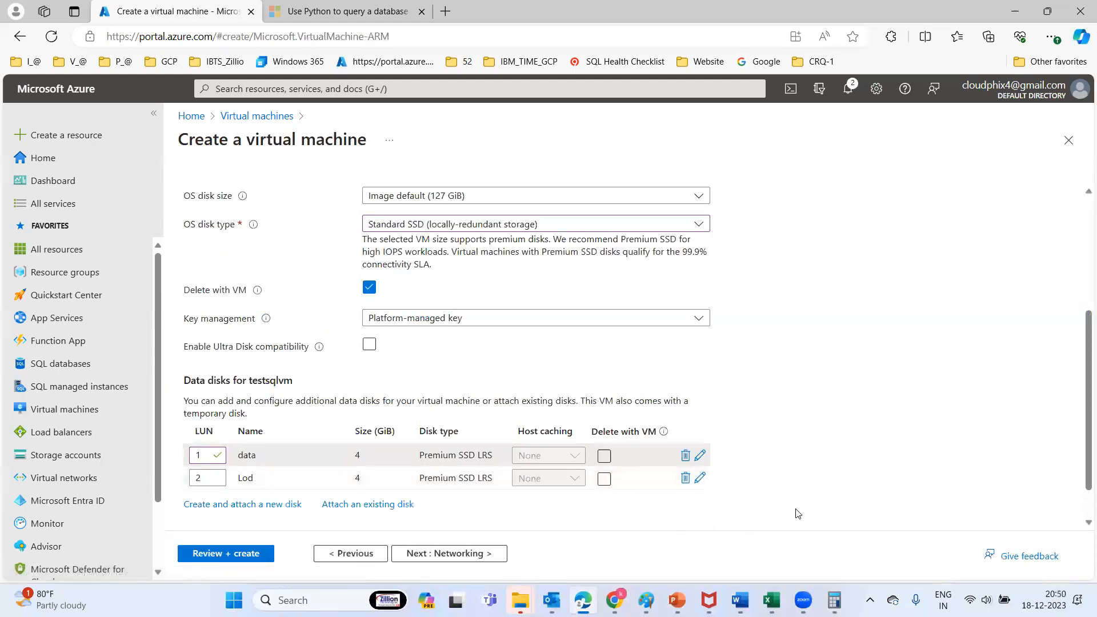
pyautogui.scroll(-1, 1080, 346)
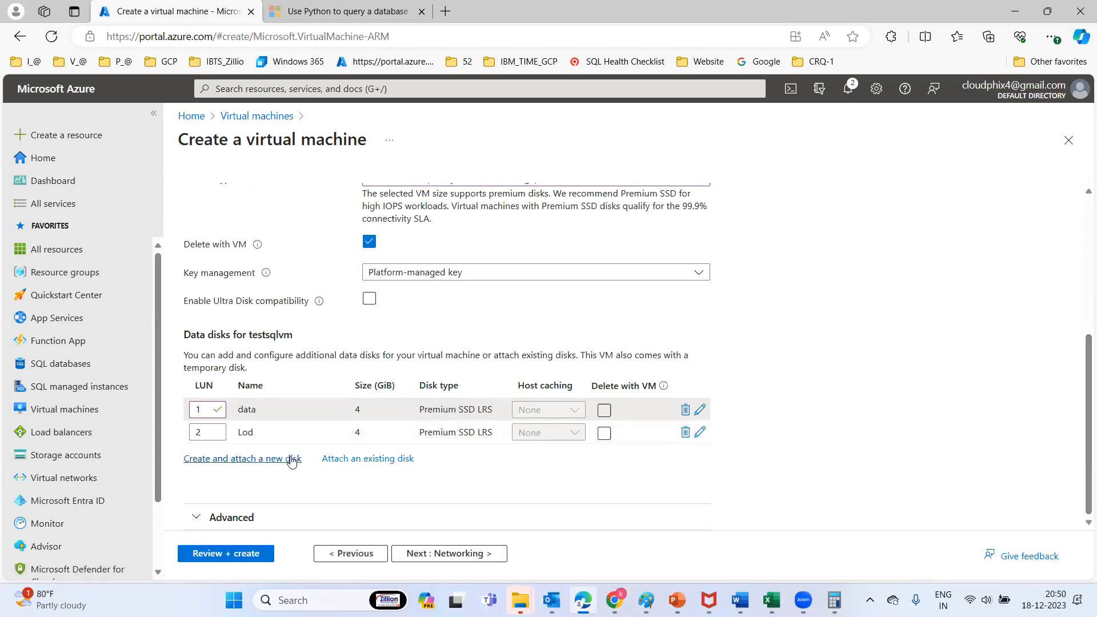
# Start a third disk, browse sizes up to 32767 GiB P80, then discard it unsaved
pyautogui.click(264, 460)
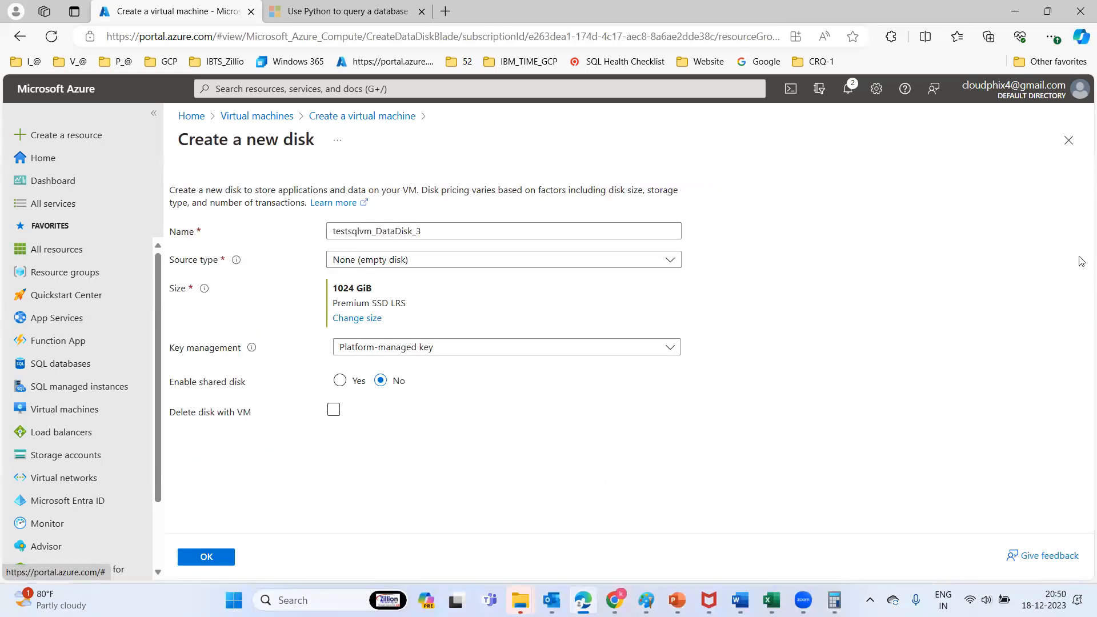
pyautogui.click(365, 319)
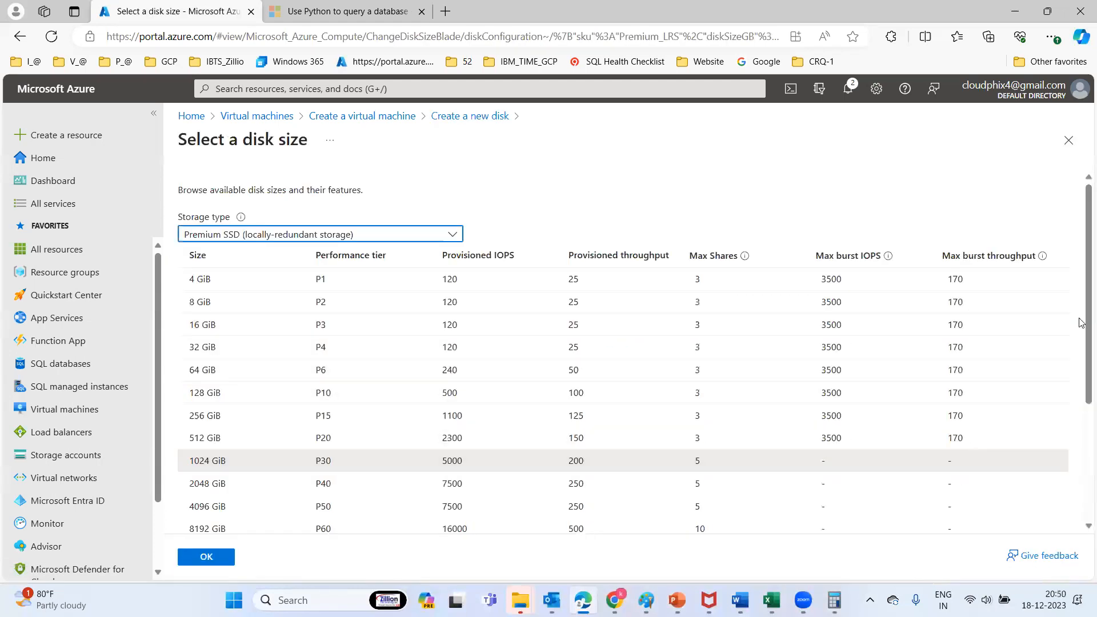
pyautogui.scroll(-3, 589, 394)
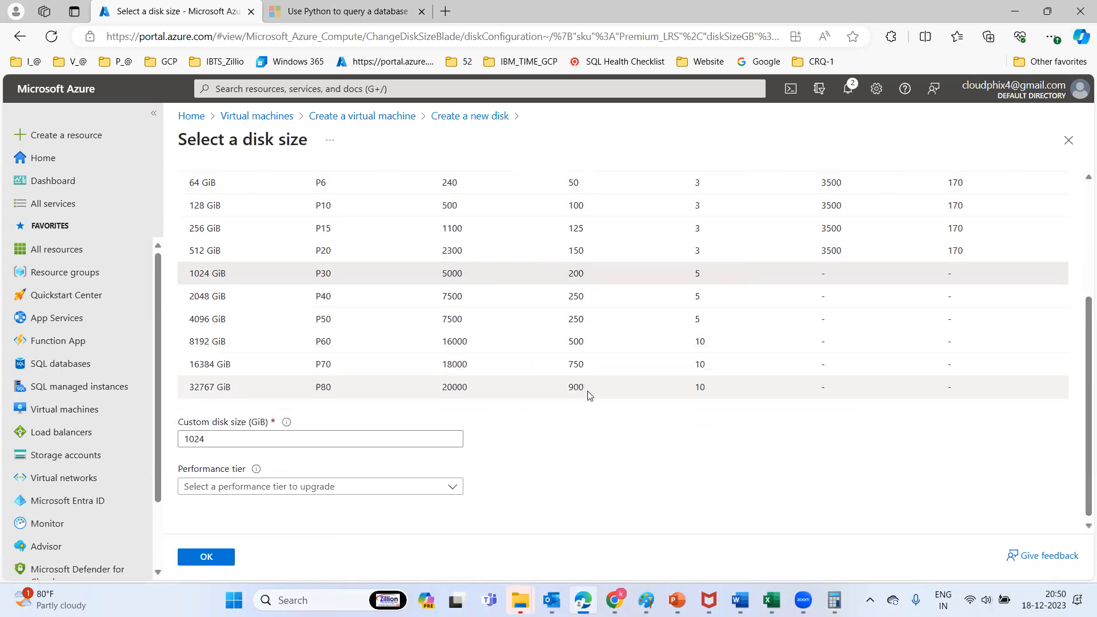
pyautogui.click(213, 389)
pyautogui.moveTo(213, 389); pyautogui.dragTo(199, 387)
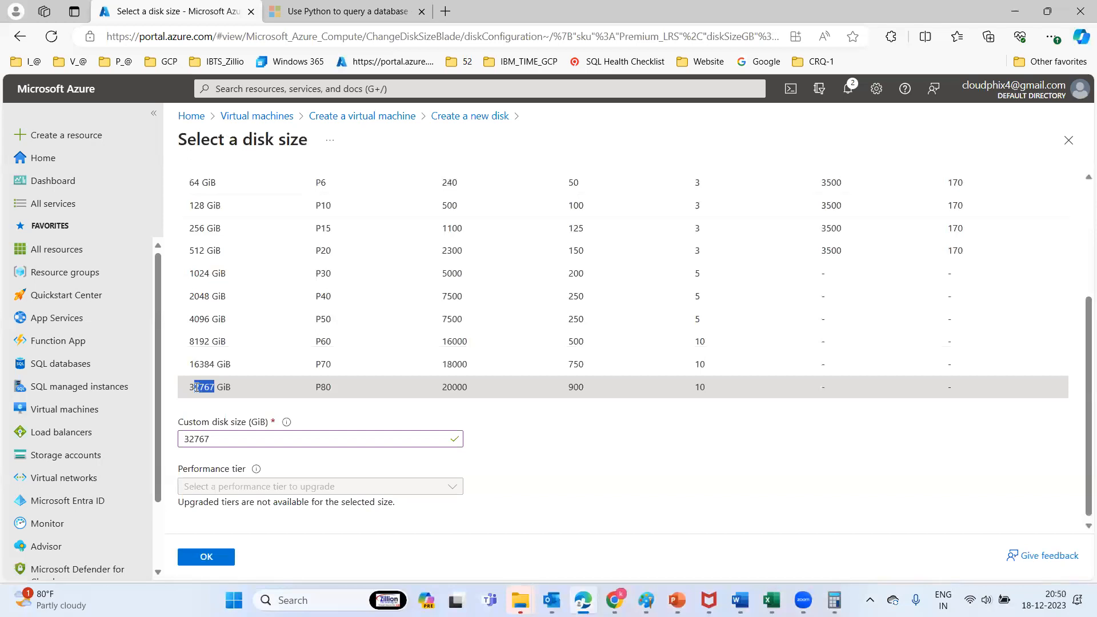
pyautogui.moveTo(195, 387); pyautogui.dragTo(187, 389)
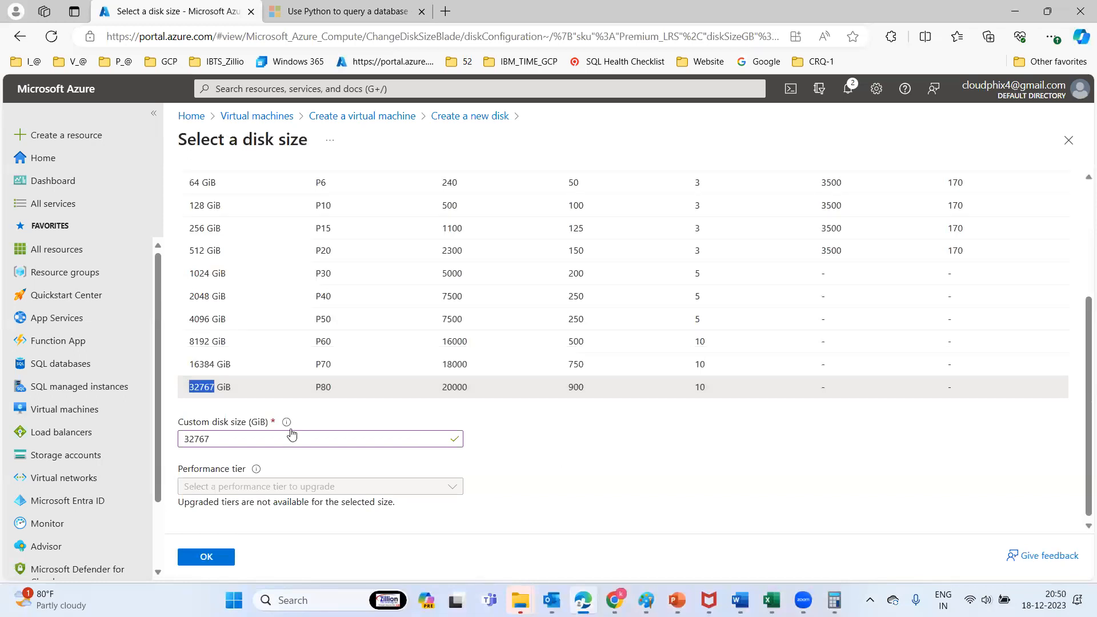
pyautogui.moveTo(287, 424)
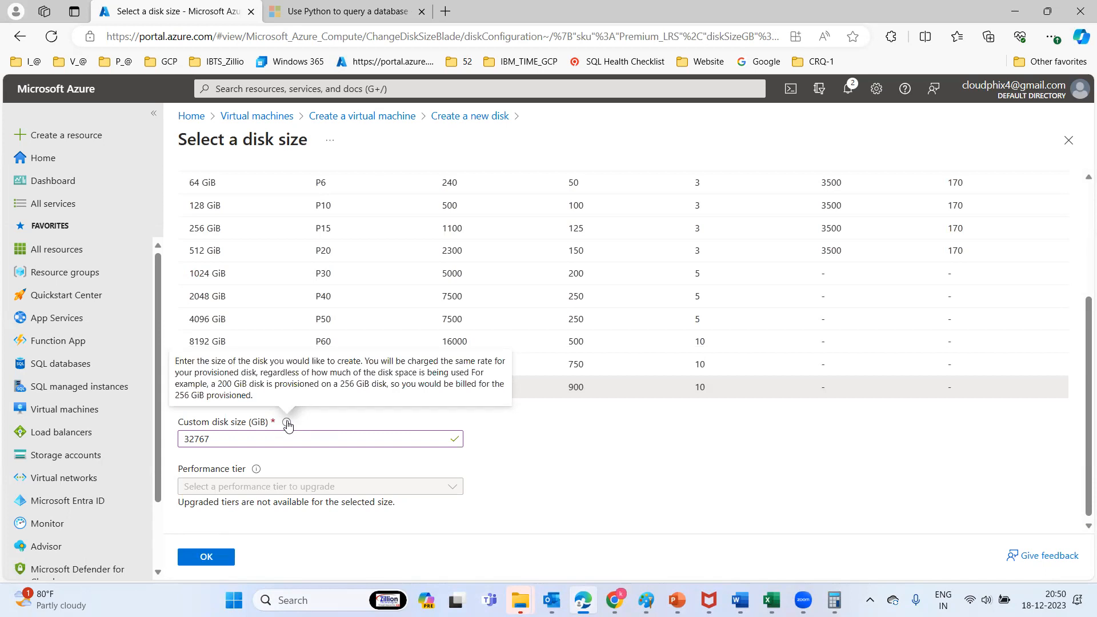
pyautogui.click(1076, 146)
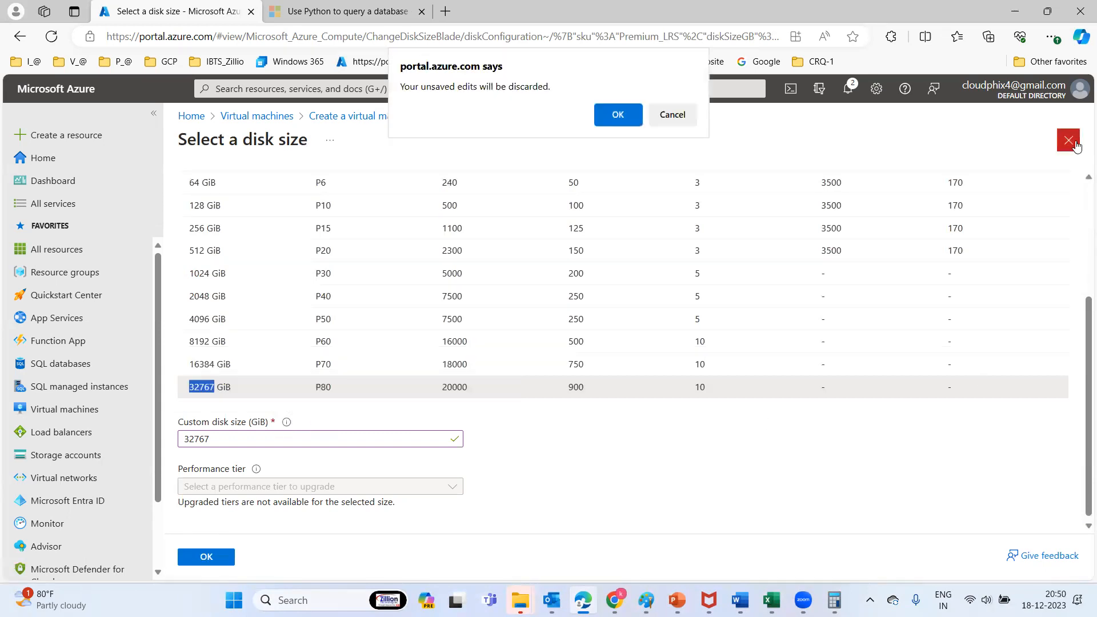
pyautogui.click(615, 118)
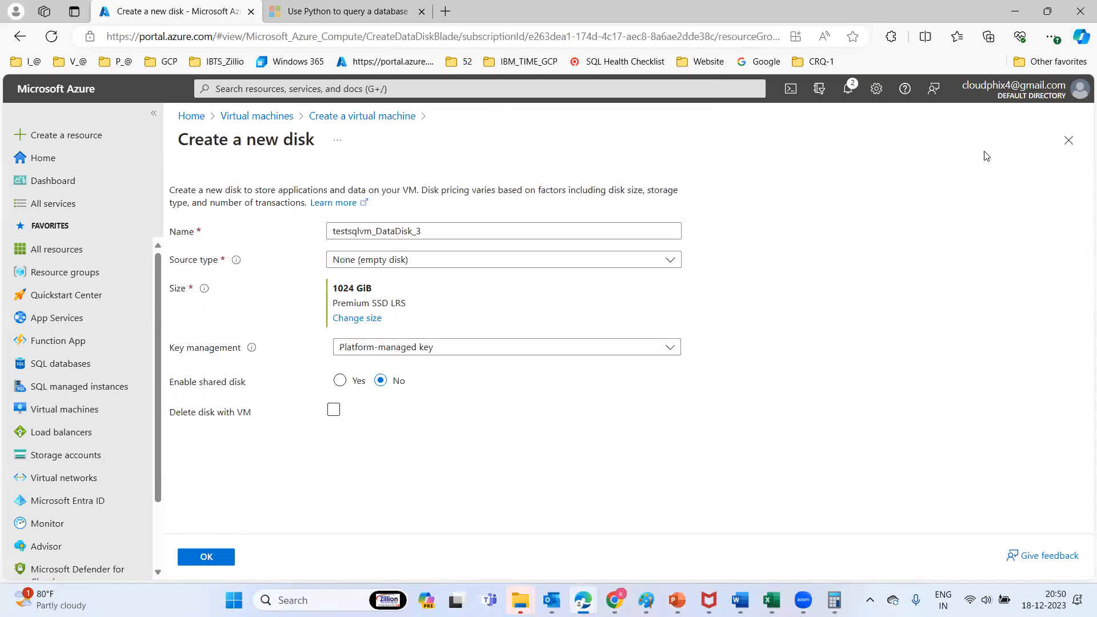
pyautogui.click(1068, 140)
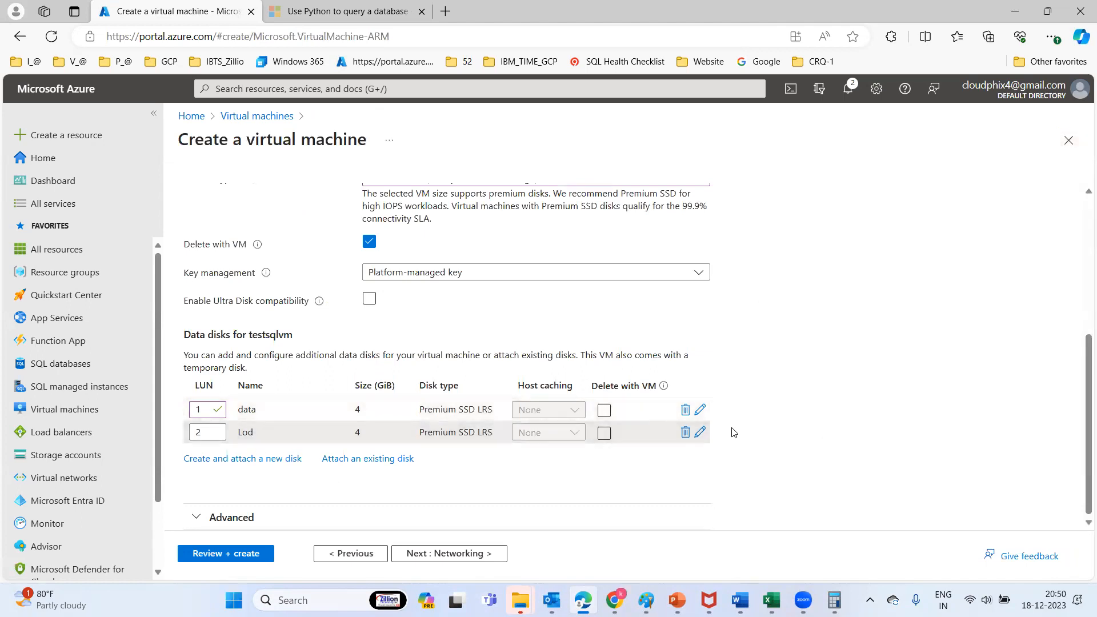
# Rename the 'Lod' data disk to 'Log' and save it
pyautogui.click(701, 434)
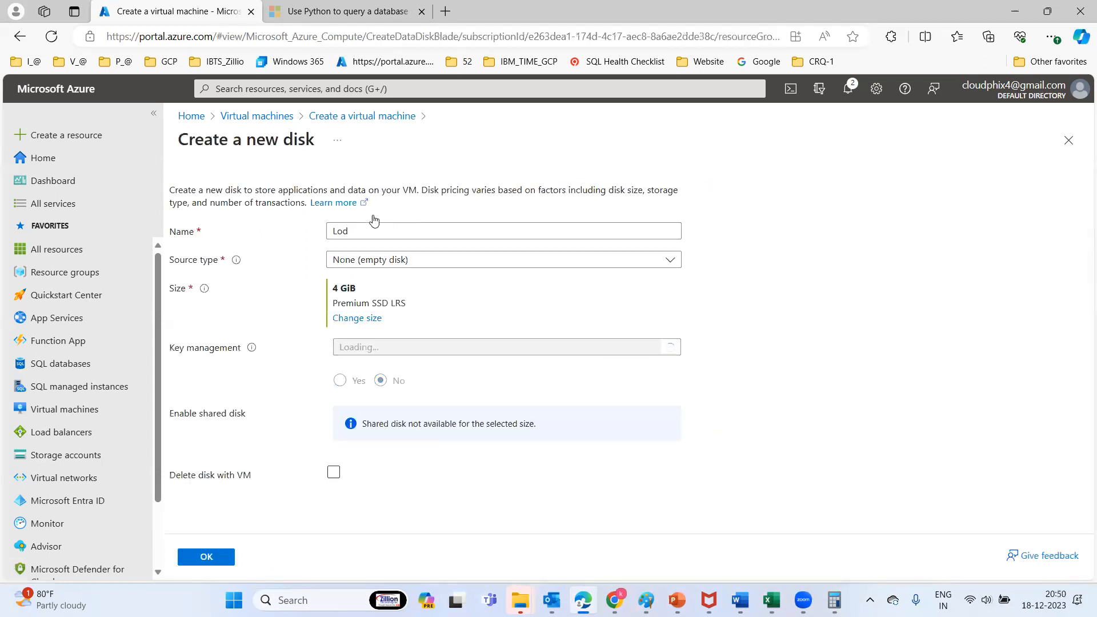
pyautogui.click(360, 230)
pyautogui.press('BackSpace')
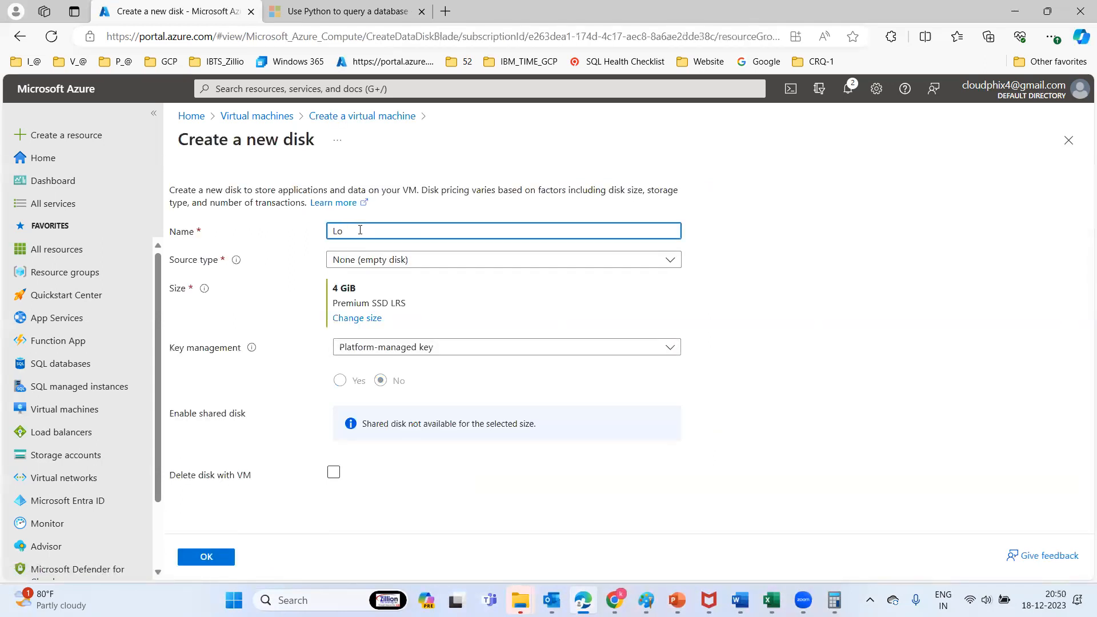
pyautogui.click(209, 558)
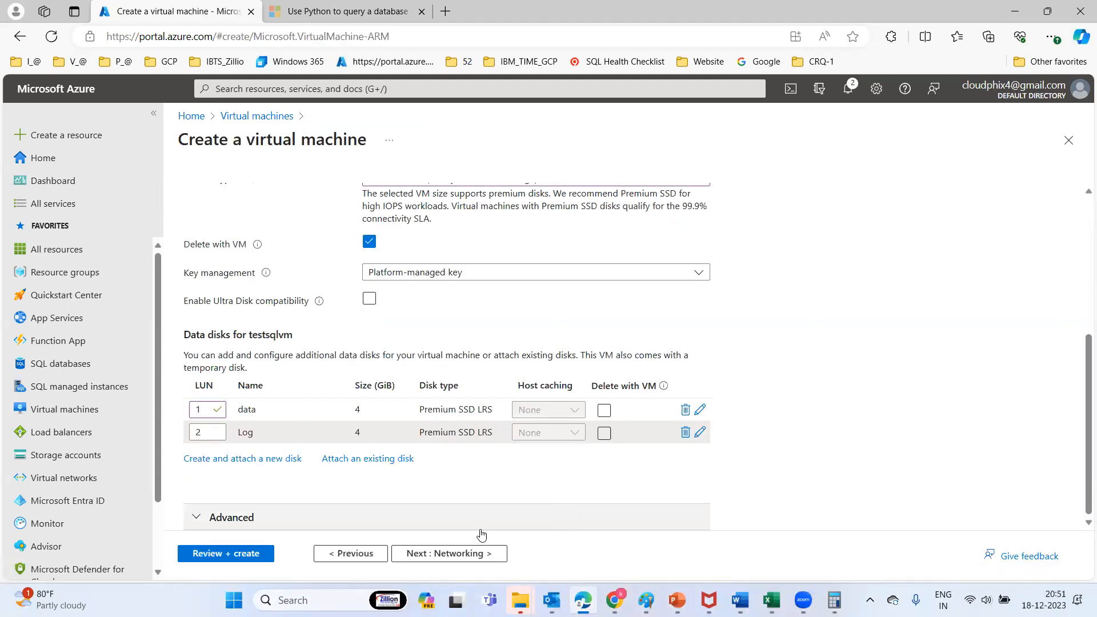
# Move past Networking, Management and Monitoring to Review + create until validation passes
pyautogui.click(454, 557)
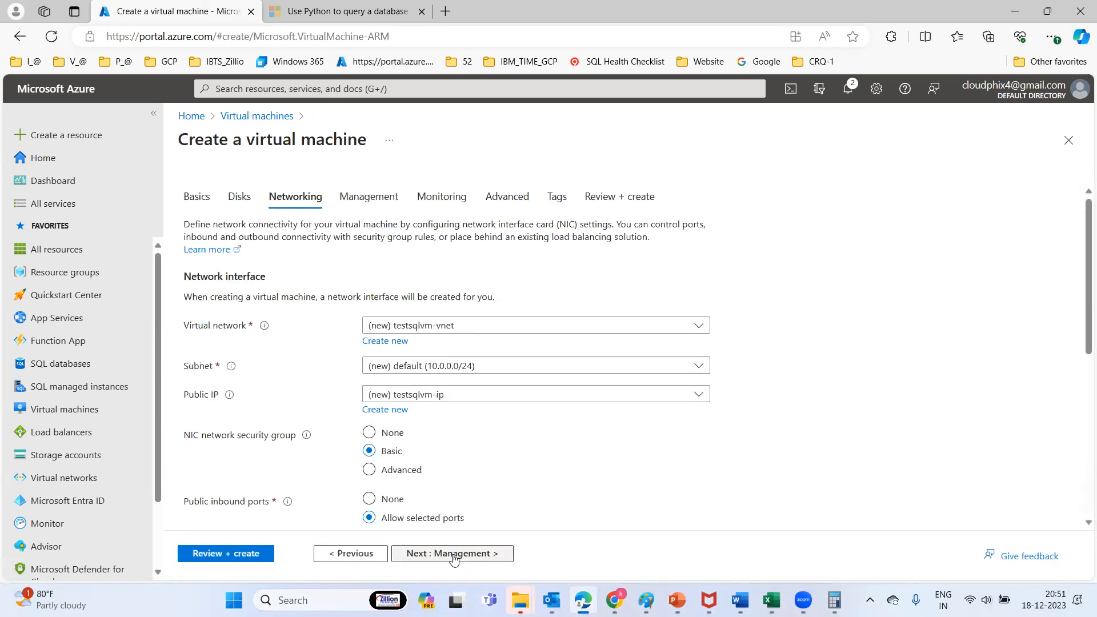
pyautogui.click(454, 557)
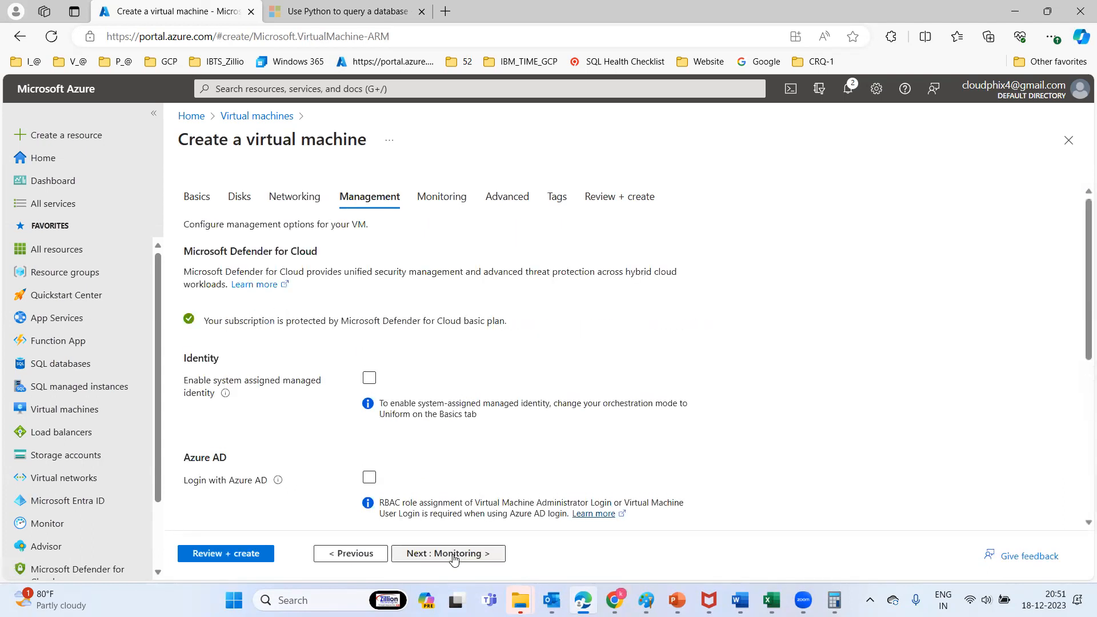
pyautogui.click(454, 557)
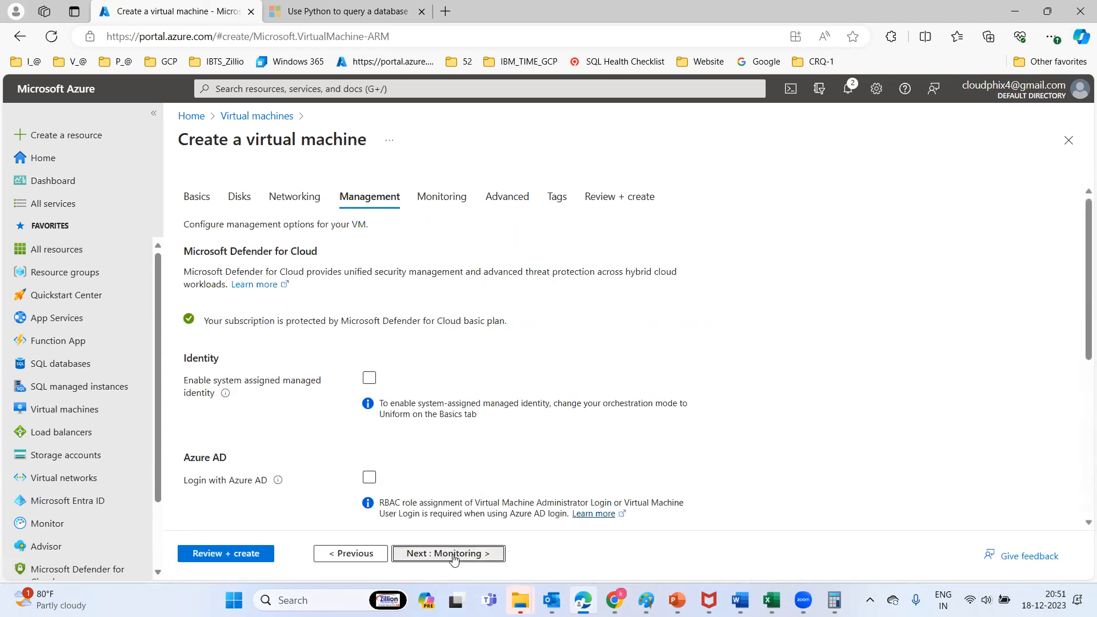
pyautogui.click(237, 554)
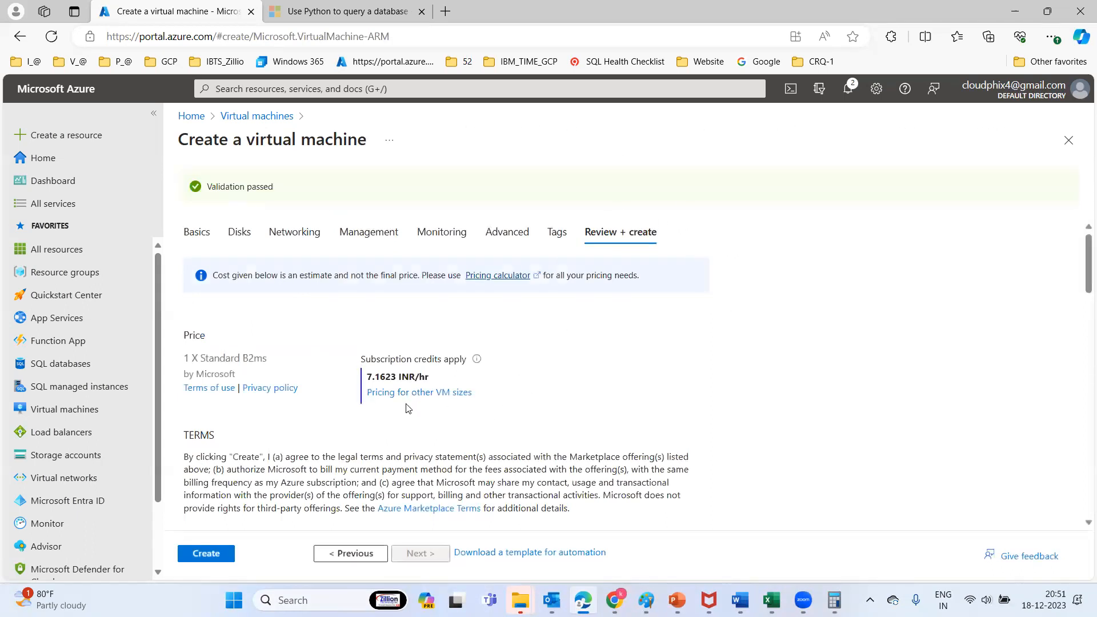
# Submit the testsqlvm deployment with Create, then bring up the Paint diagram
pyautogui.click(204, 557)
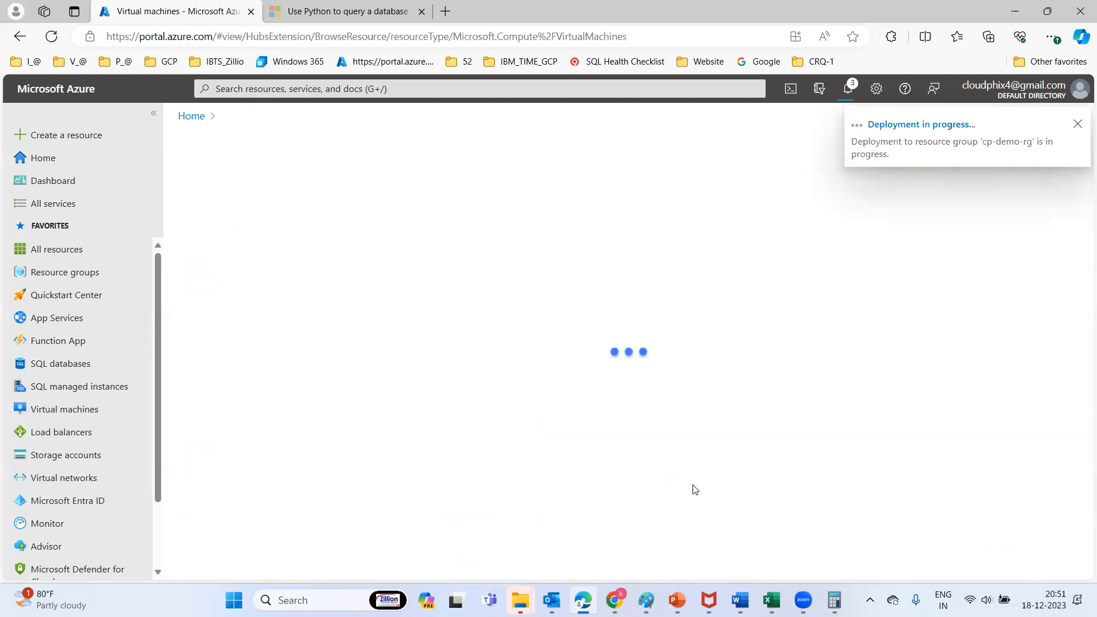
pyautogui.click(645, 600)
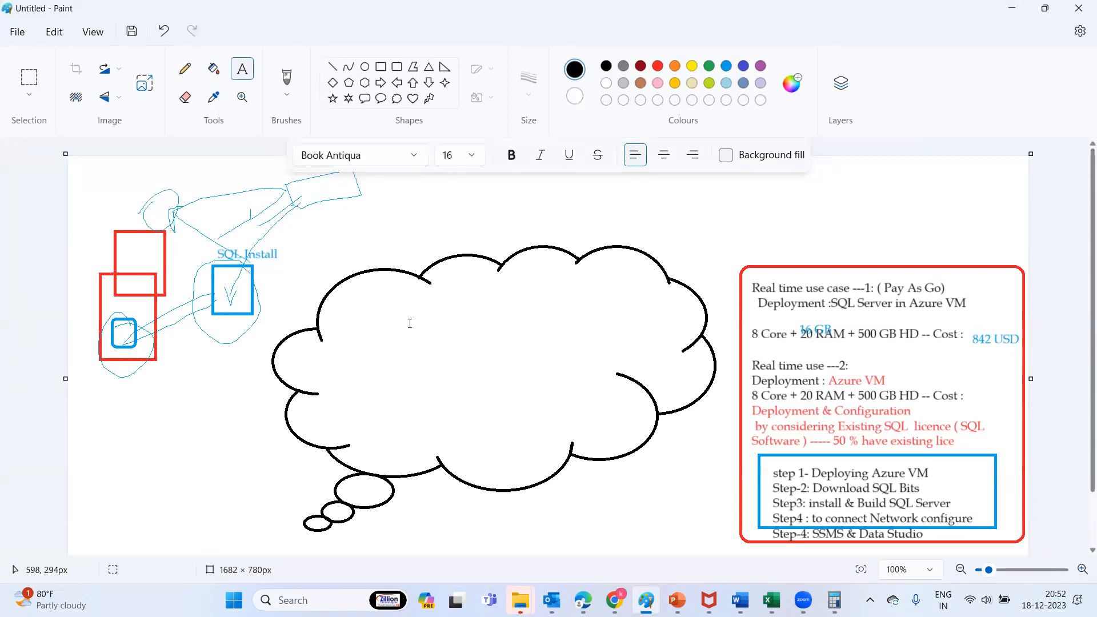
# With the Pencil, circle Step-2 to Step-4, underline the step box, then return to Edge
pyautogui.click(183, 70)
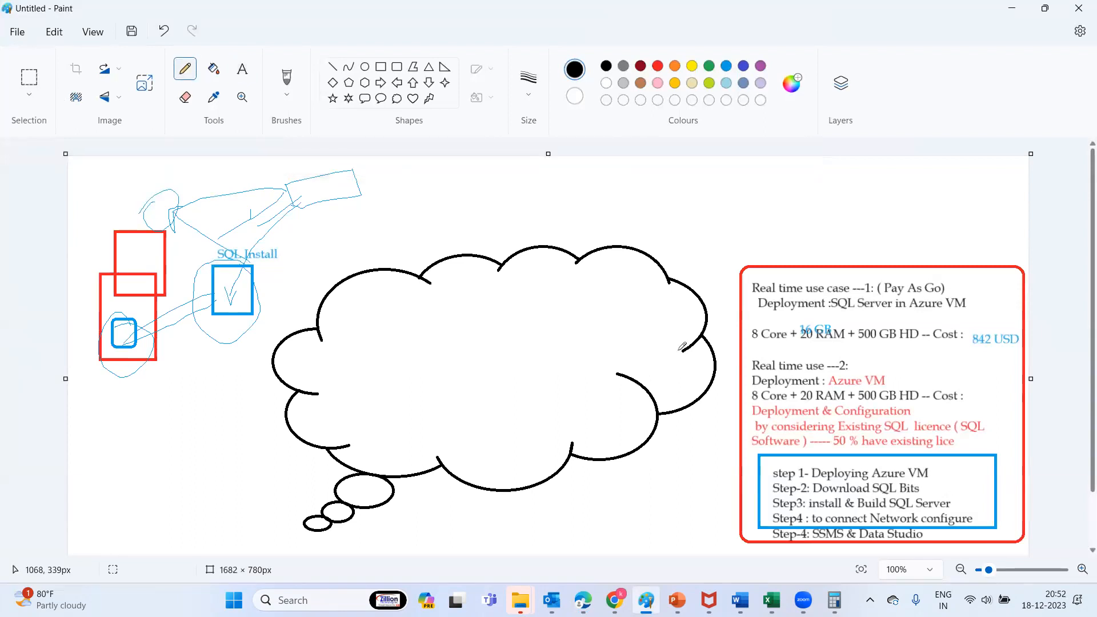
pyautogui.moveTo(931, 489)
pyautogui.mouseDown()
pyautogui.moveTo(949, 486)
pyautogui.moveTo(990, 514)
pyautogui.moveTo(960, 539)
pyautogui.mouseUp()
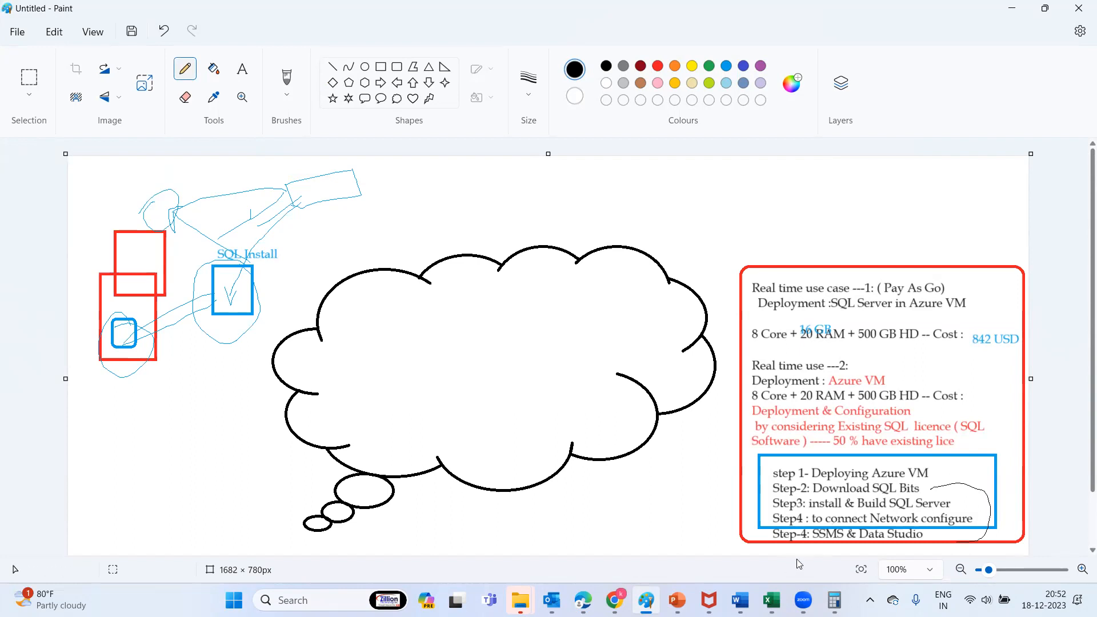
pyautogui.moveTo(785, 546)
pyautogui.mouseDown()
pyautogui.moveTo(546, 534)
pyautogui.moveTo(533, 549)
pyautogui.moveTo(555, 552)
pyautogui.mouseUp()
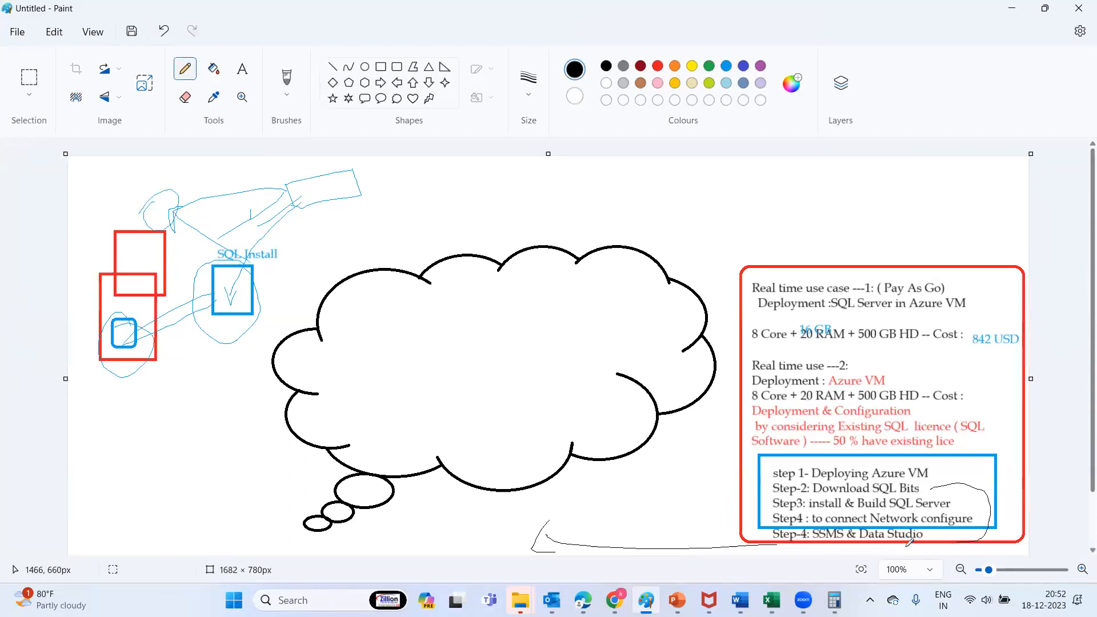
pyautogui.hotkey('alt', 'Tab')
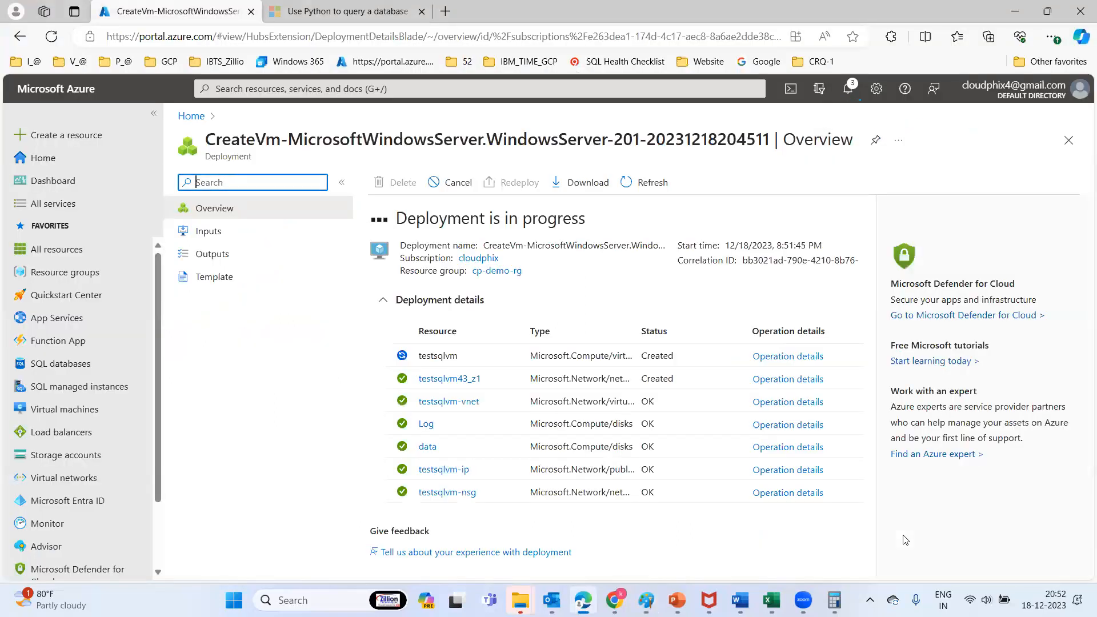
# Refresh the testsqlvm deployment overview, glance at Paint, and come back to the portal
pyautogui.click(651, 186)
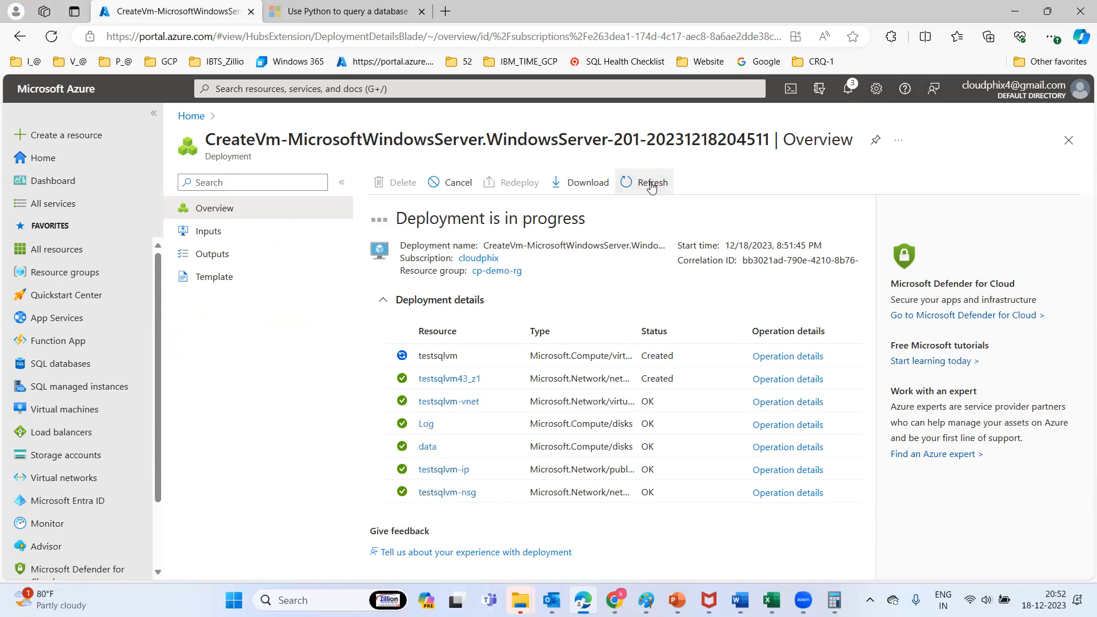
pyautogui.hotkey('alt', 'Tab')
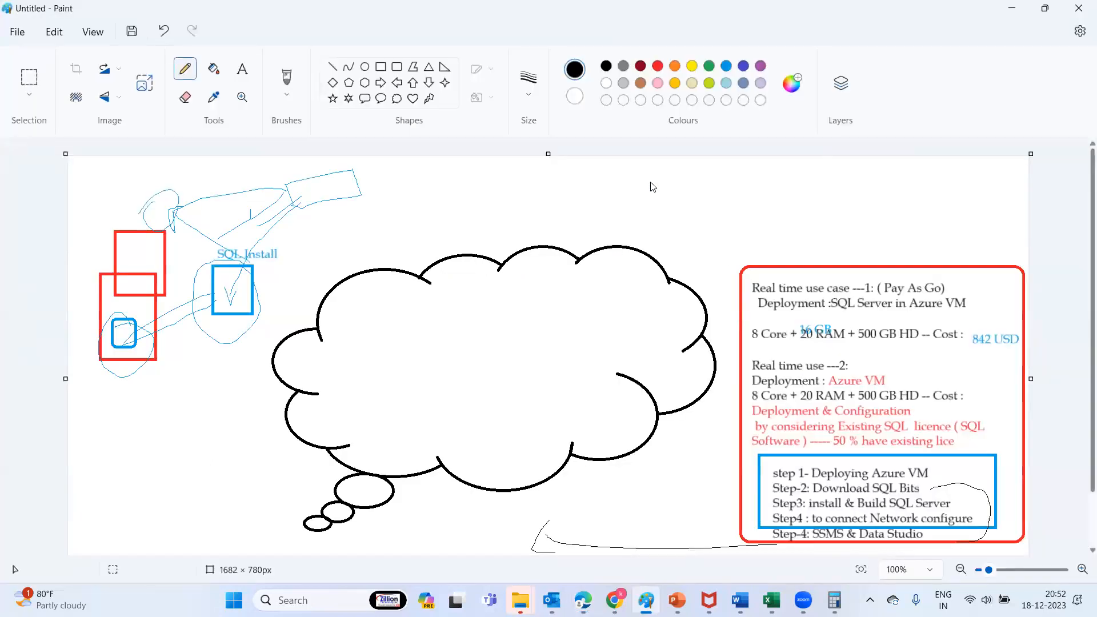
pyautogui.hotkey('alt', 'Tab')
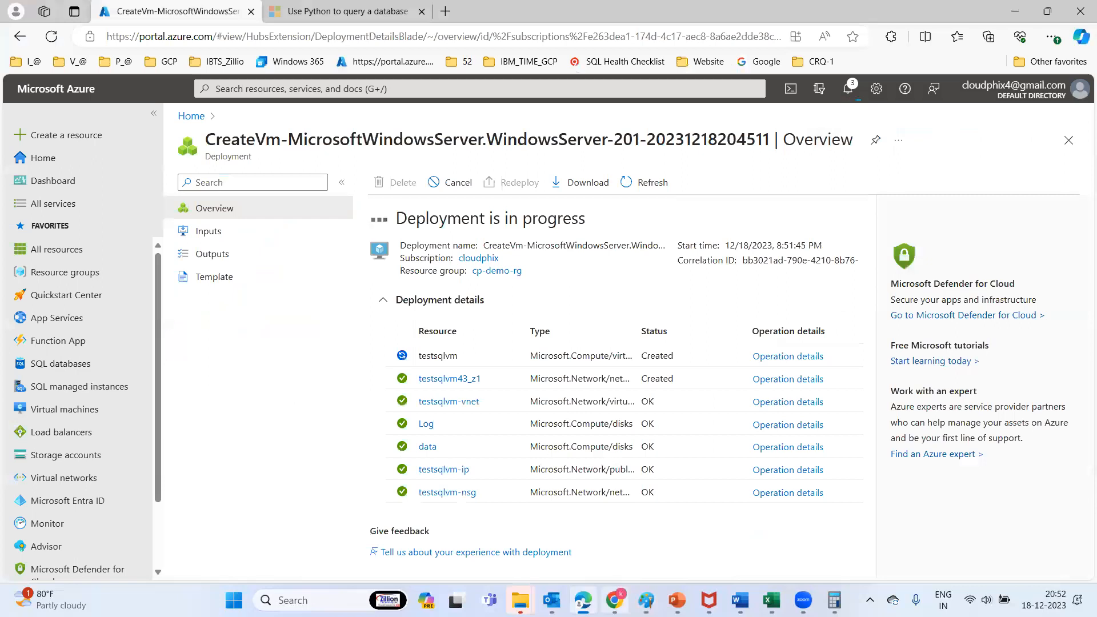
# In a new Chrome tab, Google 'SQL Server 2019 evaluation' and open the Eval Center result
pyautogui.click(623, 526)
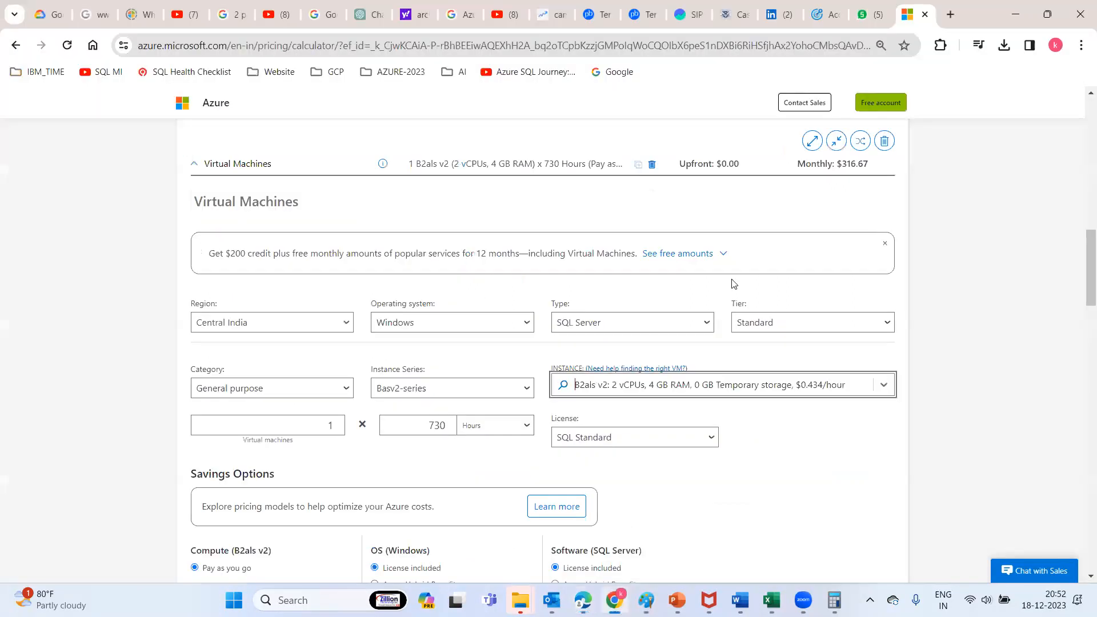
pyautogui.click(950, 15)
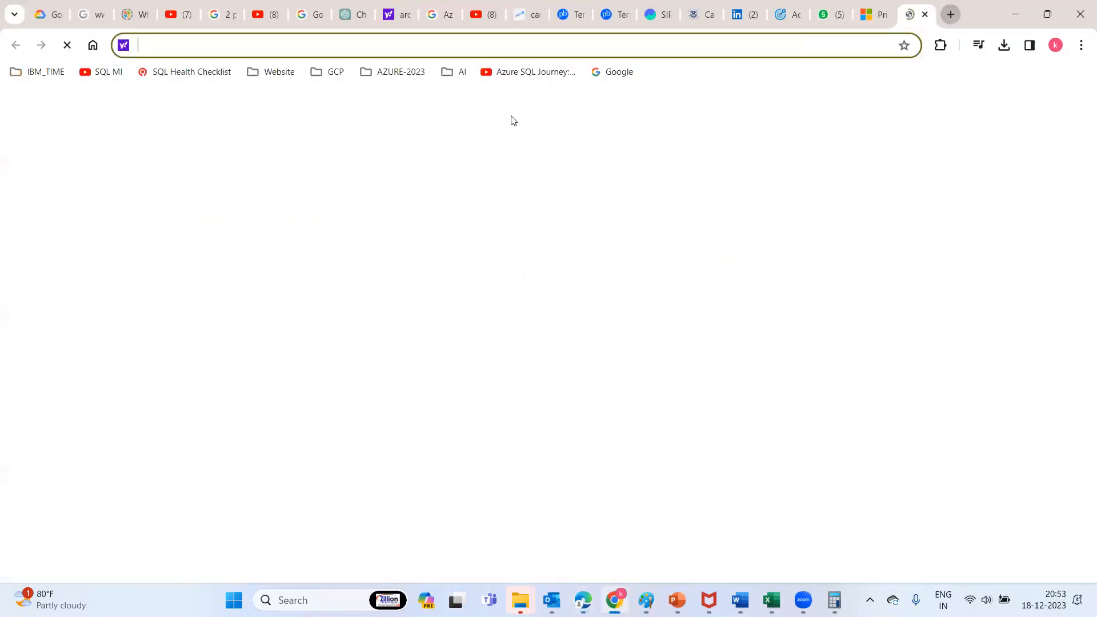
pyautogui.click(611, 71)
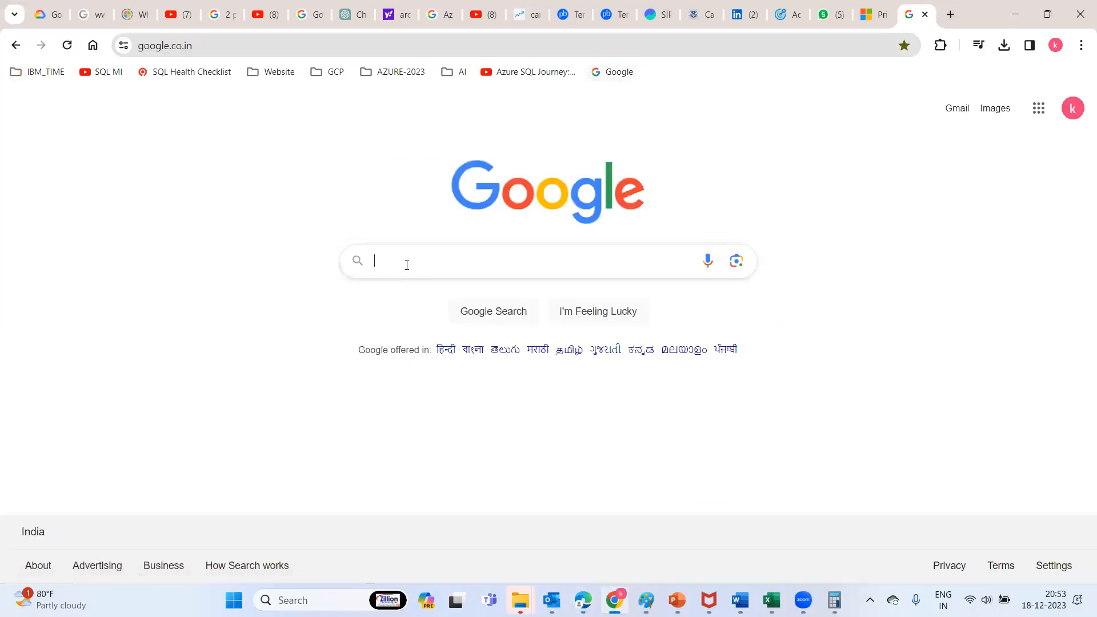
pyautogui.click(406, 264)
pyautogui.write('SQL')
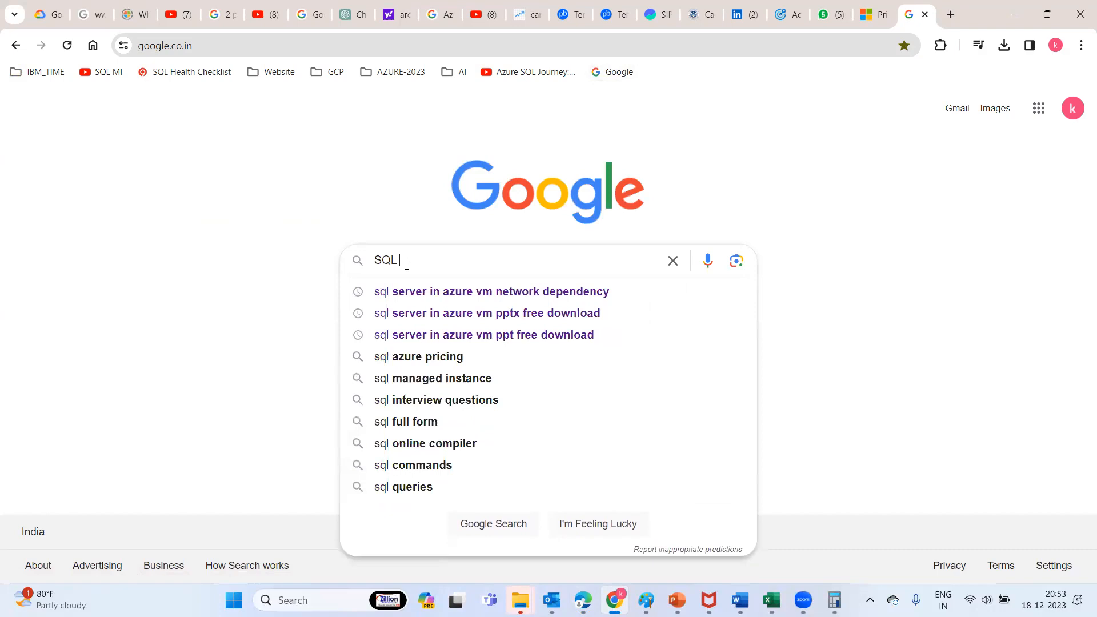
pyautogui.write(' Sere')
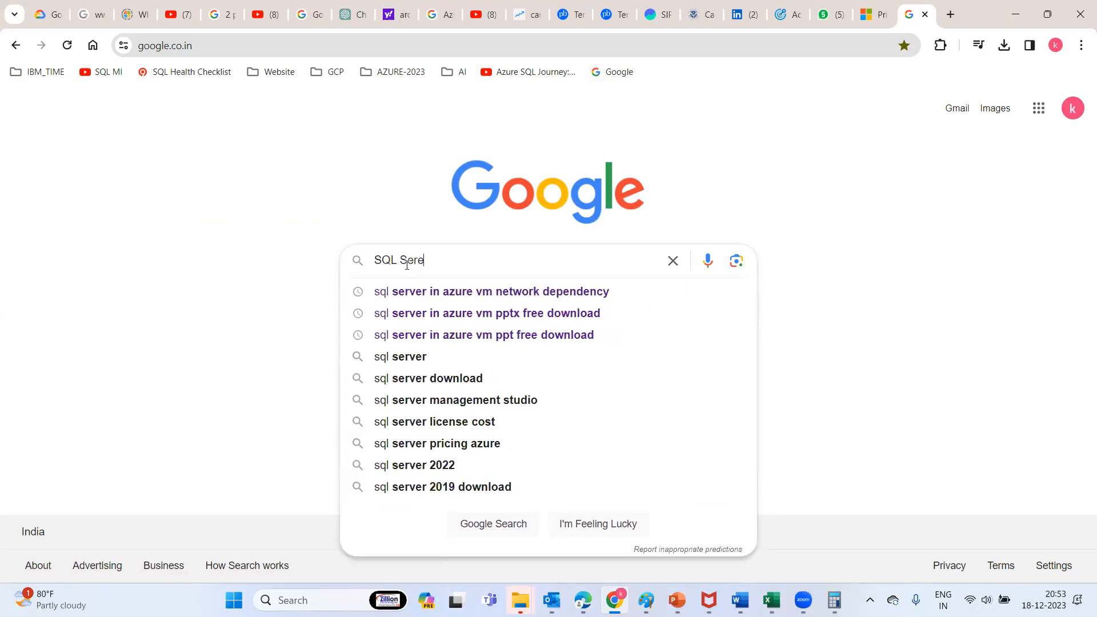
pyautogui.write('ver ')
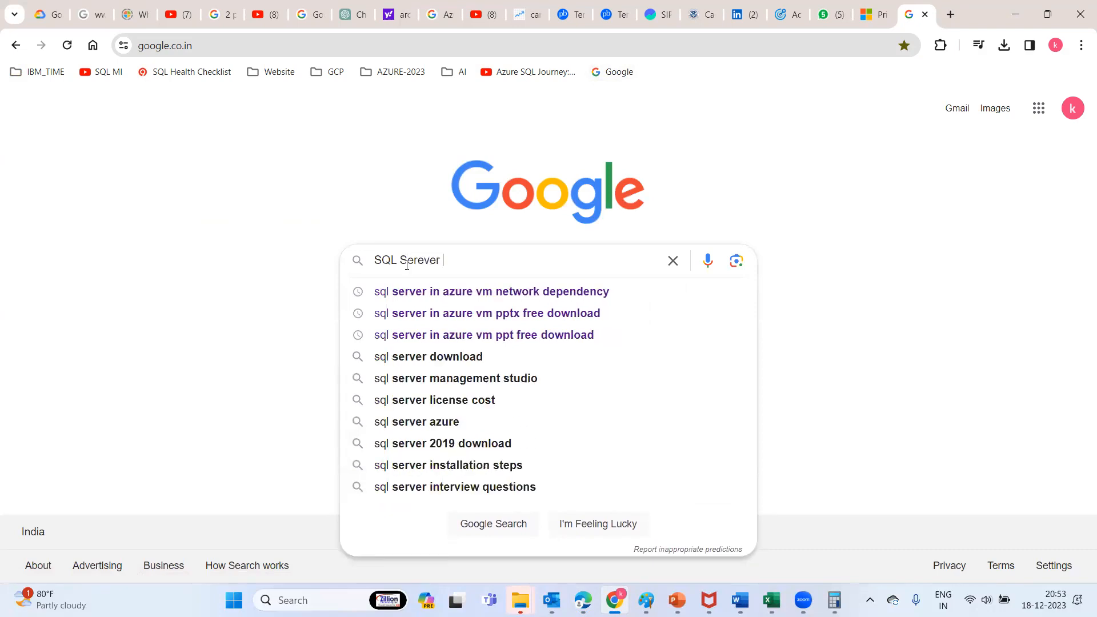
pyautogui.write('2019')
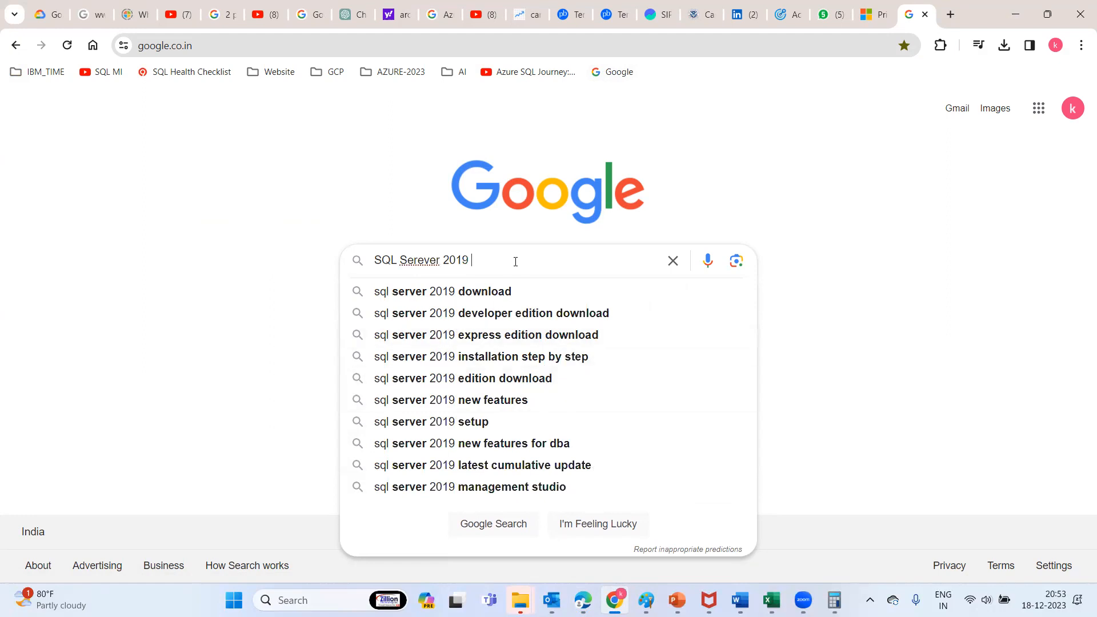
pyautogui.write(' eve')
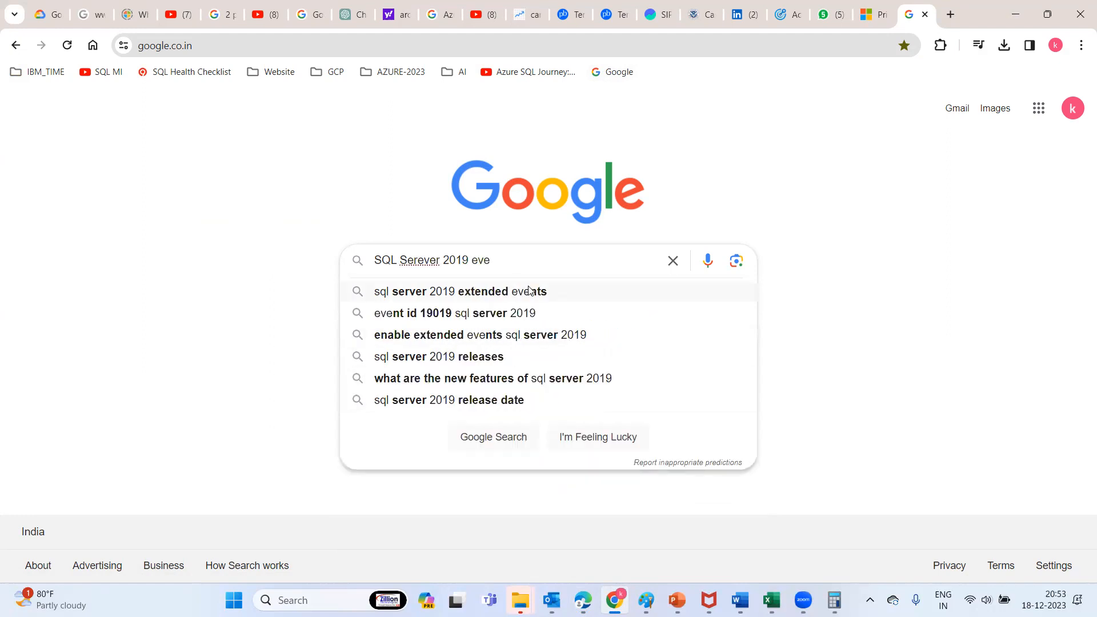
pyautogui.write('luation')
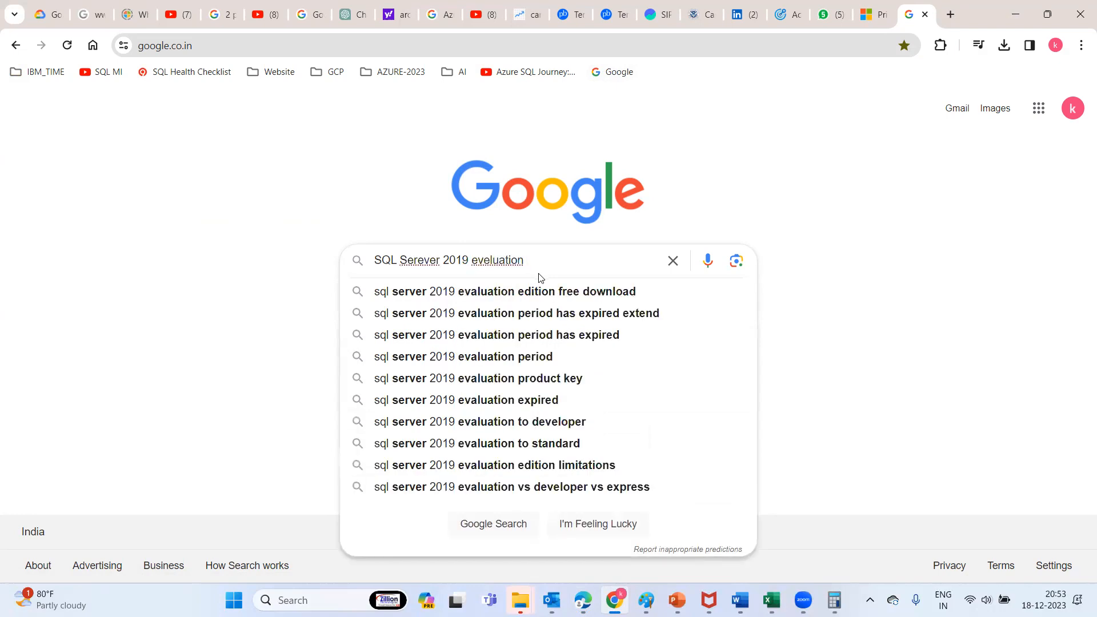
pyautogui.click(540, 296)
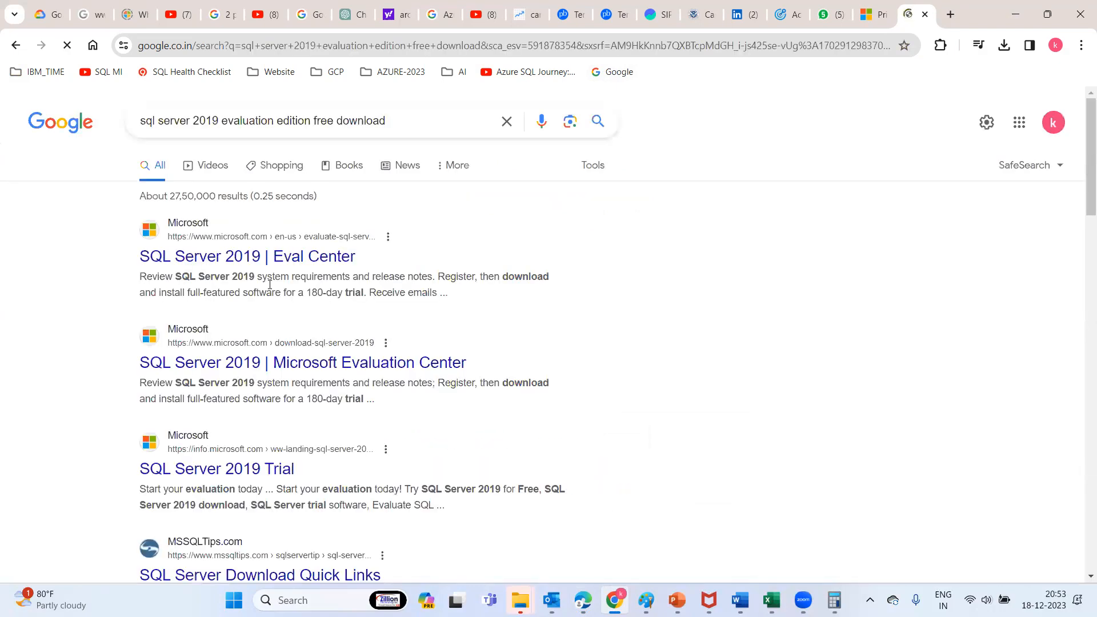
pyautogui.click(209, 259)
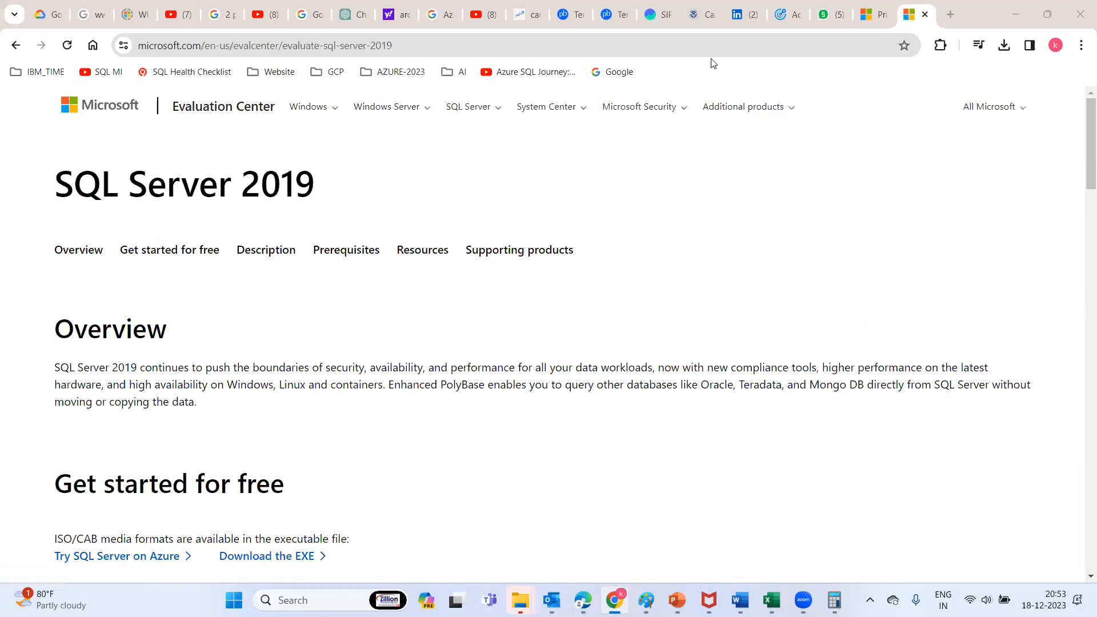
# Leave the Evaluation Center page and open the deployed testsqlvm VM from the Azure deployment page
pyautogui.click(418, 44)
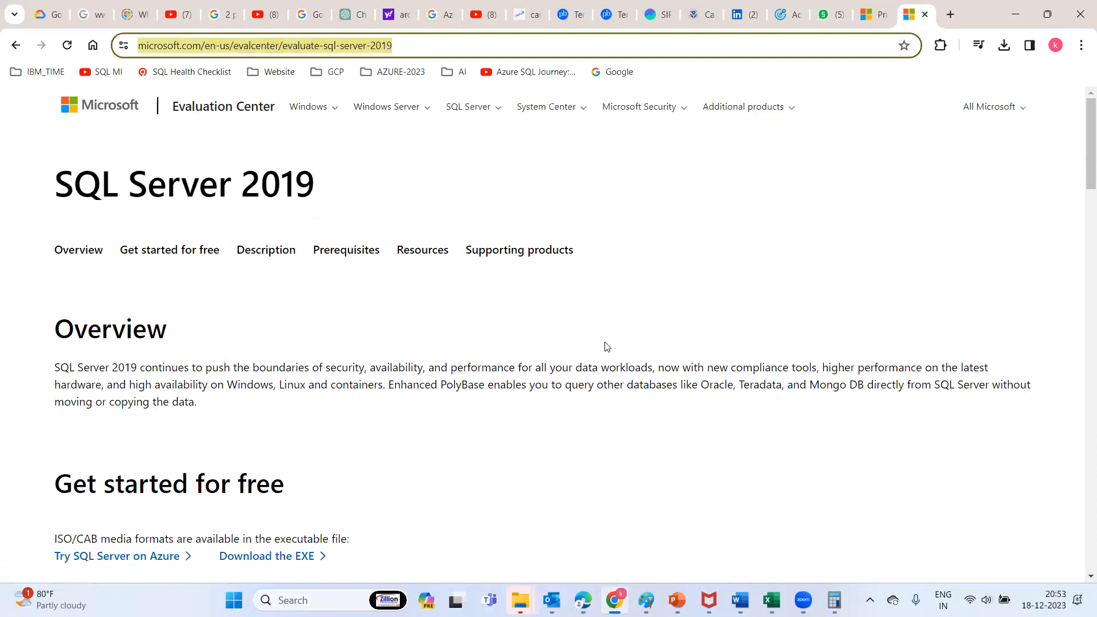
pyautogui.click(618, 375)
pyautogui.moveTo(1085, 137); pyautogui.dragTo(1068, 110)
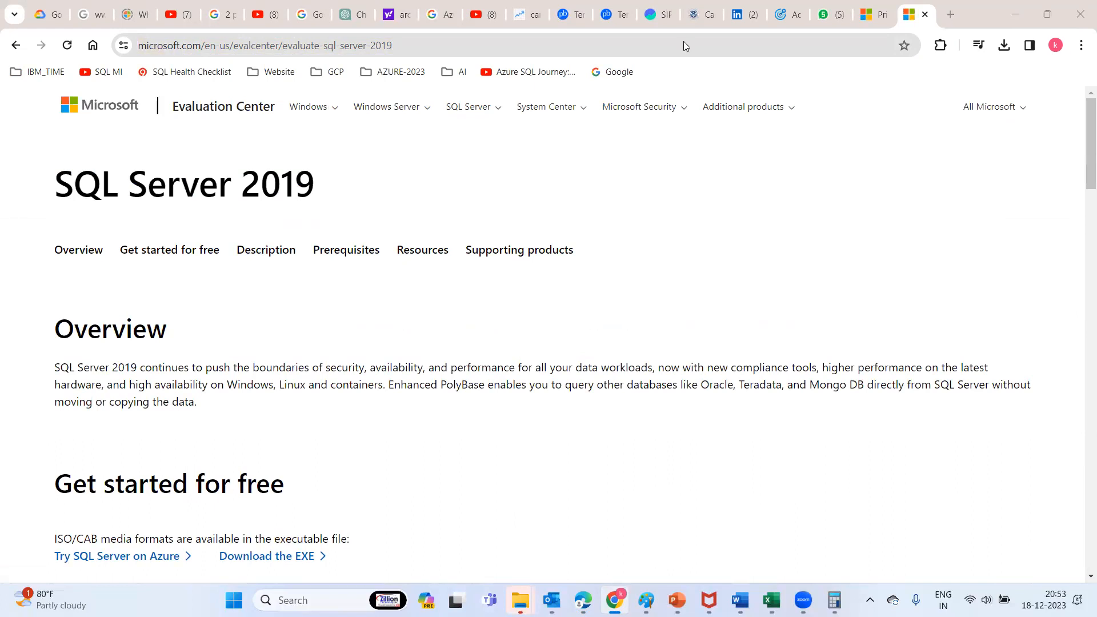
pyautogui.moveTo(582, 600)
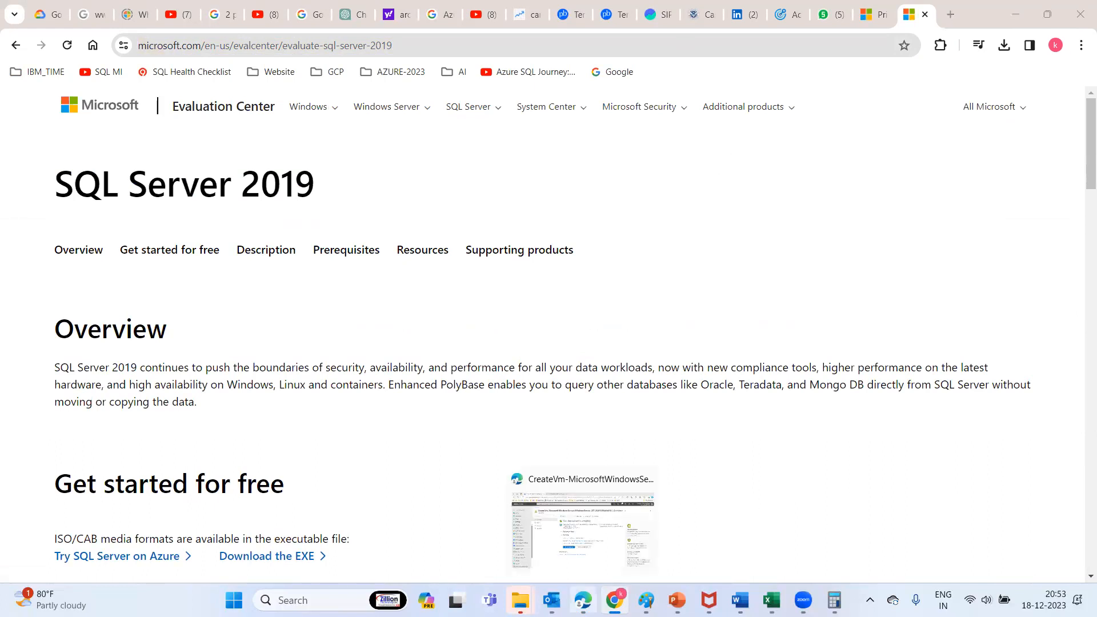
pyautogui.click(583, 525)
pyautogui.click(434, 419)
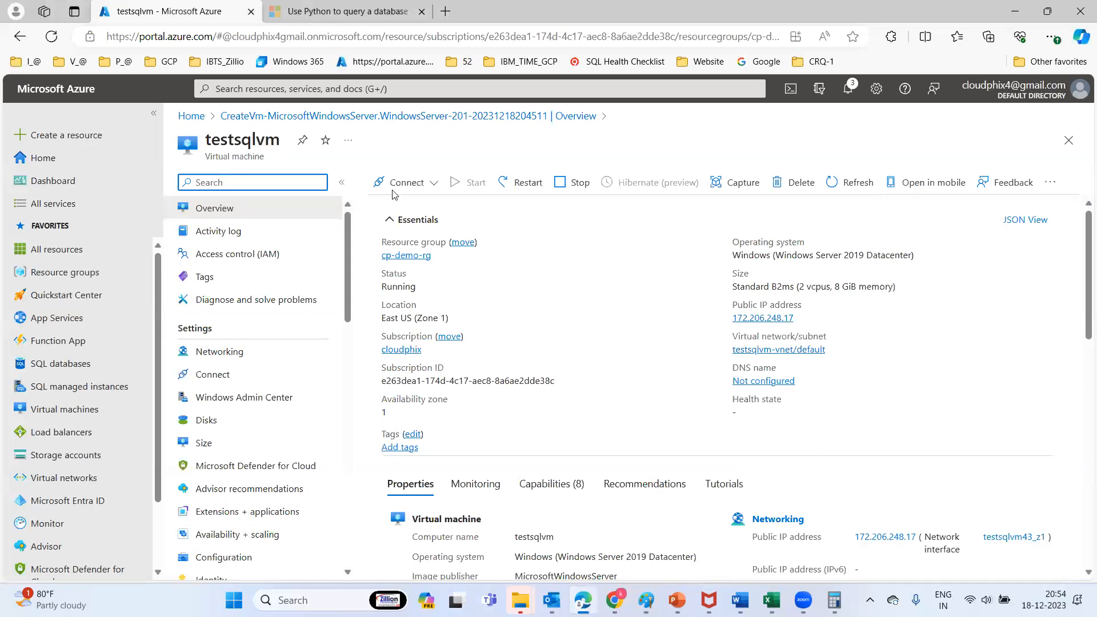
# Open testsqlvm's Connect page, reopening the VM from its deployment overview
pyautogui.click(431, 188)
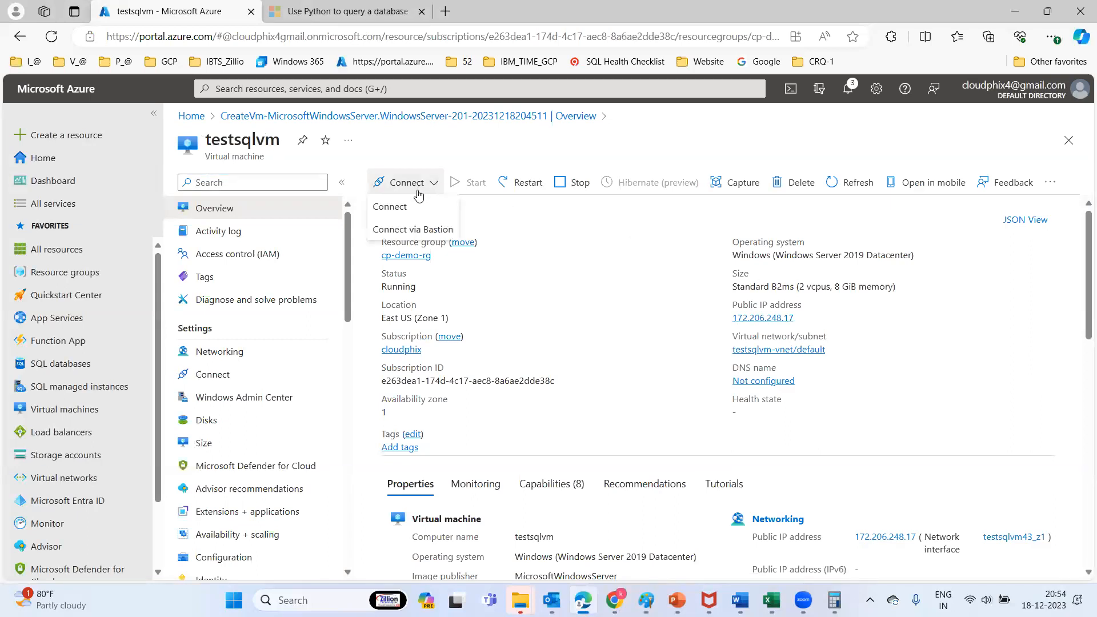
pyautogui.click(407, 209)
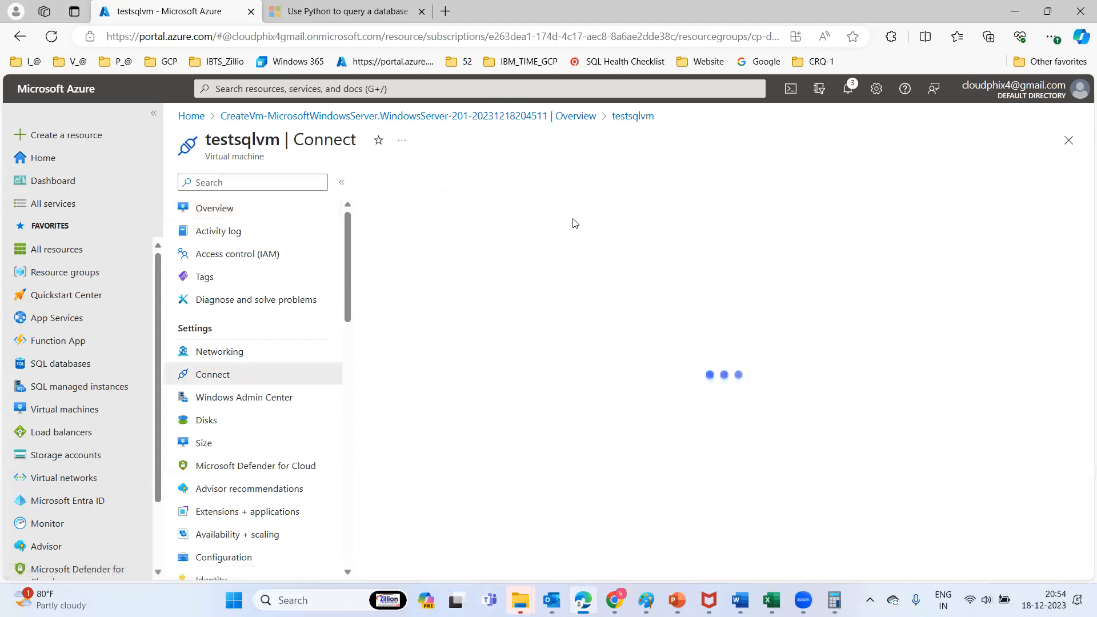
pyautogui.click(1068, 140)
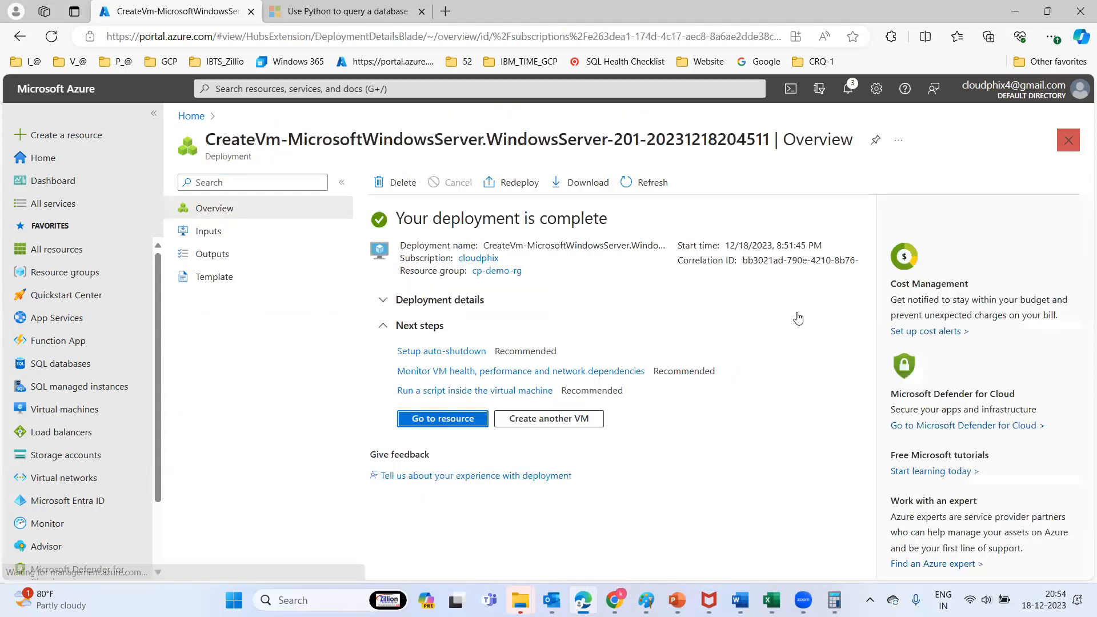
pyautogui.click(448, 420)
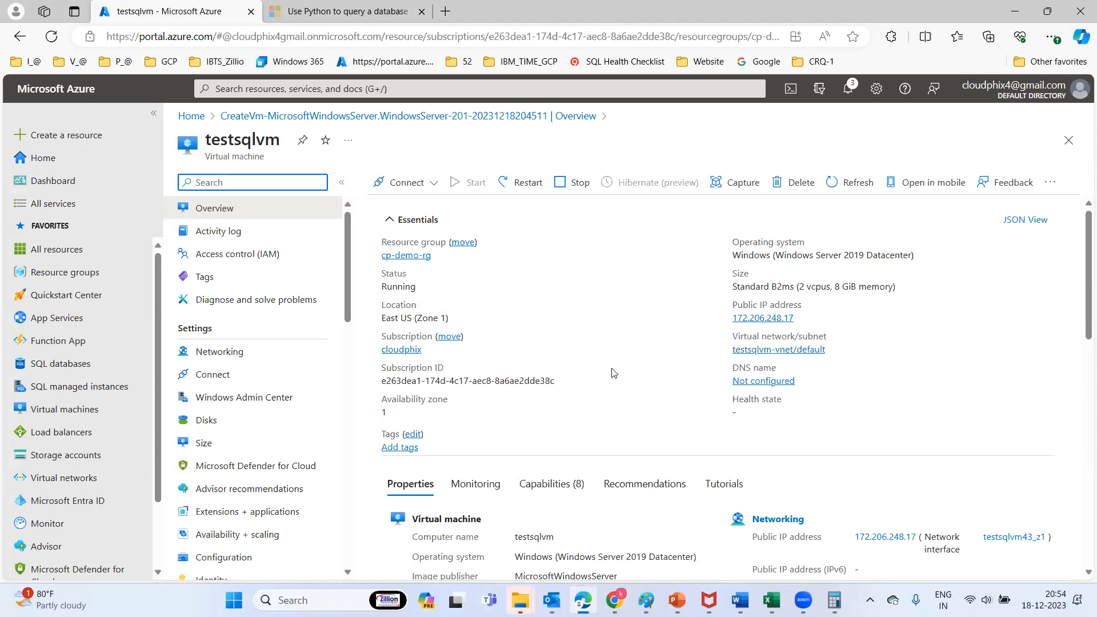
pyautogui.click(428, 184)
pyautogui.click(415, 205)
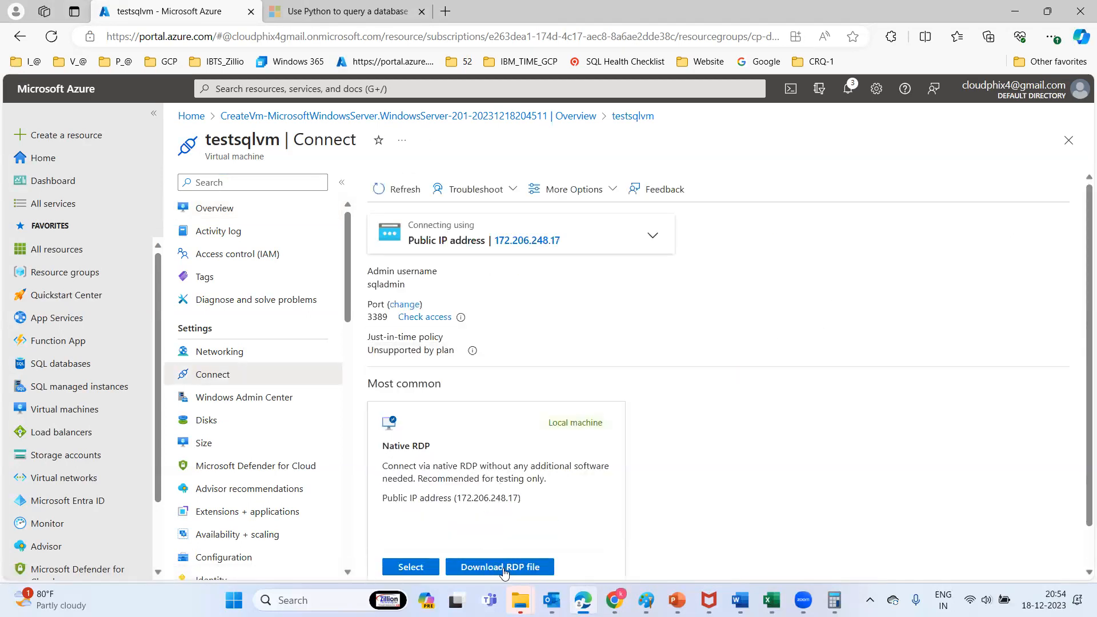
# Download and keep testsqlvm.rdp, delete the old sqltestvm.rdp, and show it in its folder
pyautogui.click(504, 567)
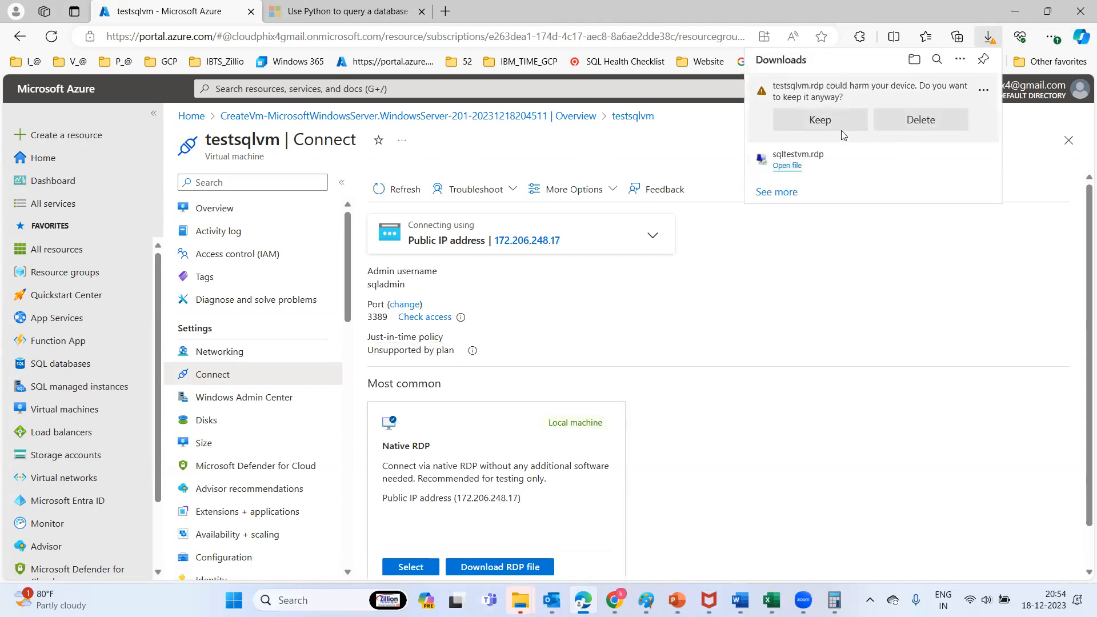
pyautogui.click(828, 125)
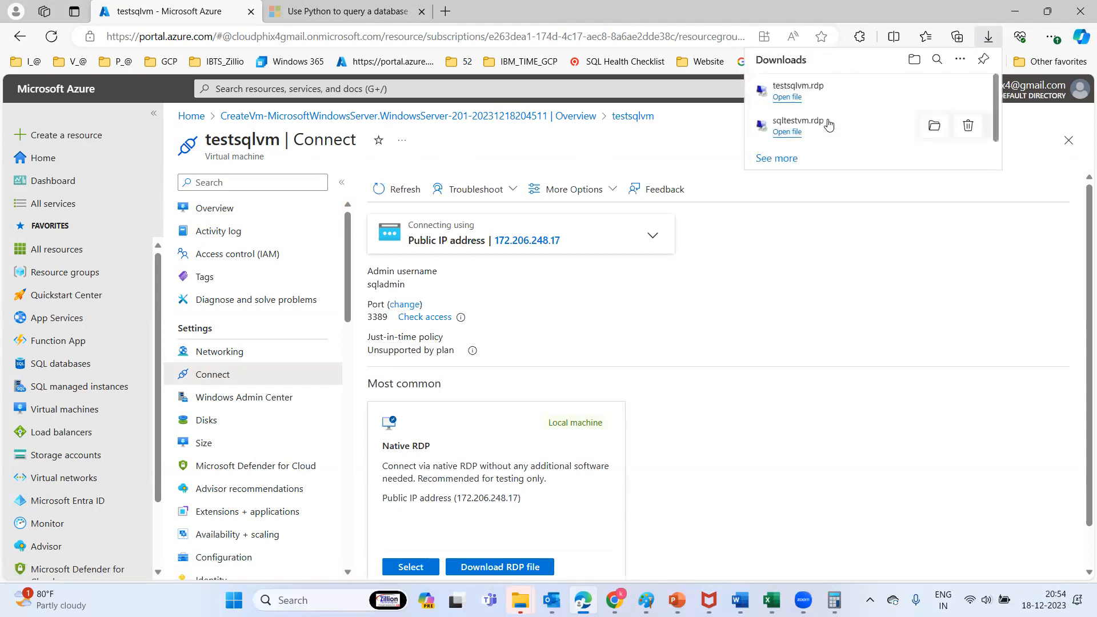
pyautogui.click(967, 128)
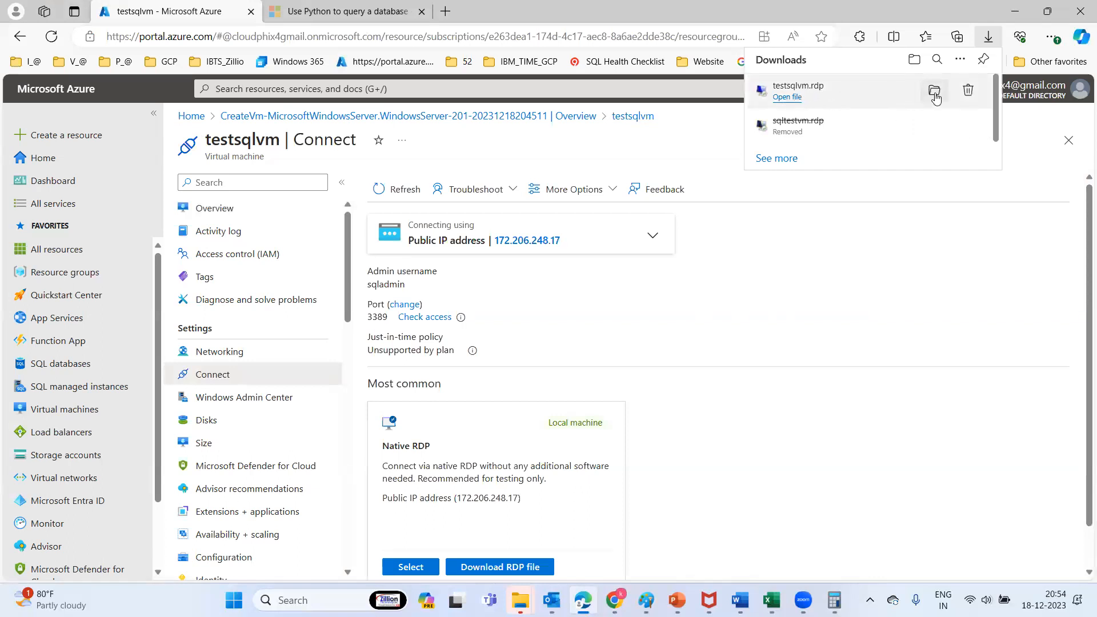
pyautogui.click(934, 93)
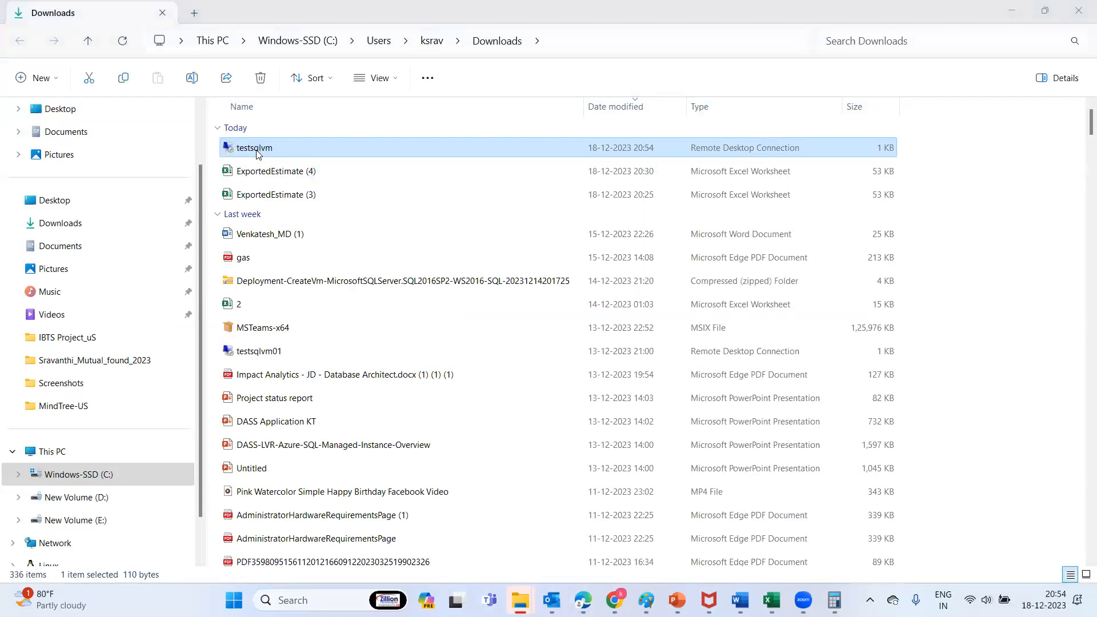
# Open testsqlvm.rdp, sign in with the admin password, accept the certificate, and minimize File Explorer
pyautogui.doubleClick(254, 149)
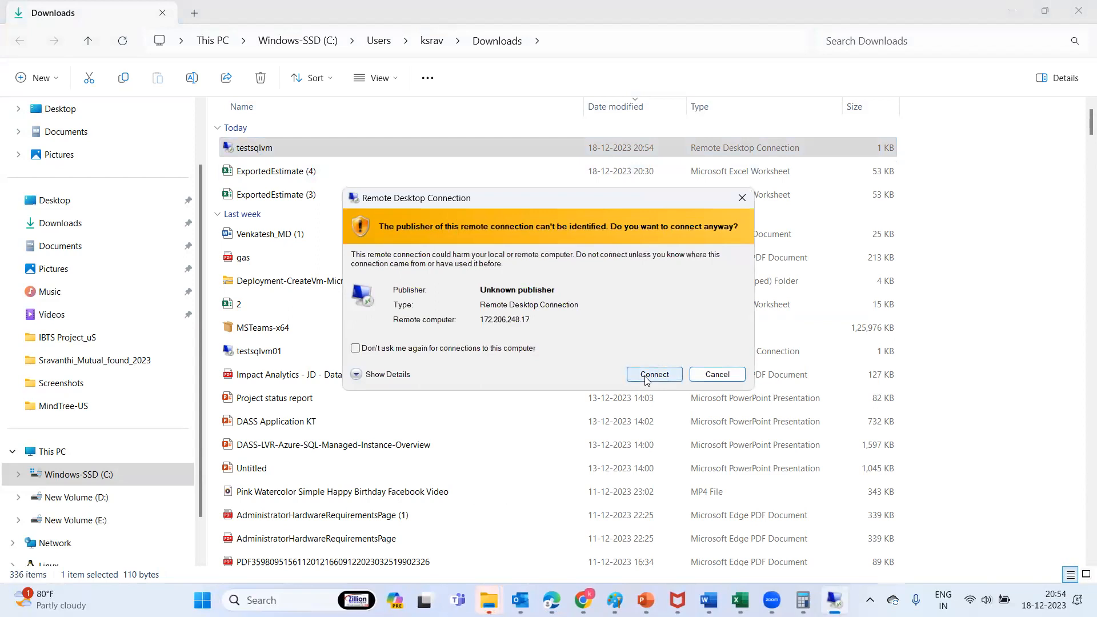
pyautogui.click(646, 378)
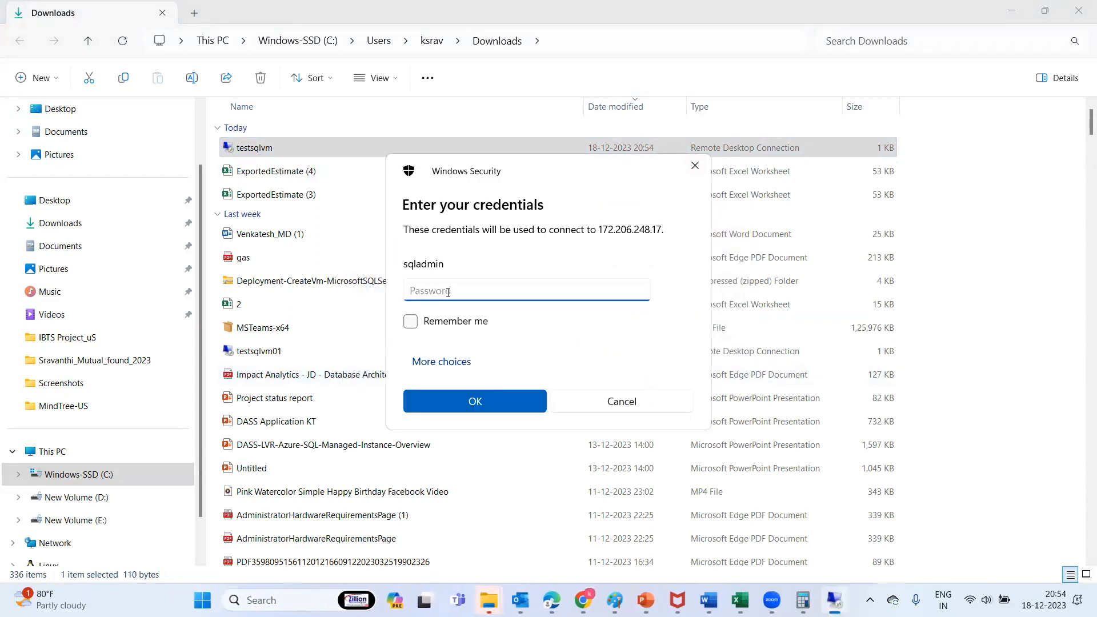
pyautogui.write('************')
pyautogui.press('Return')
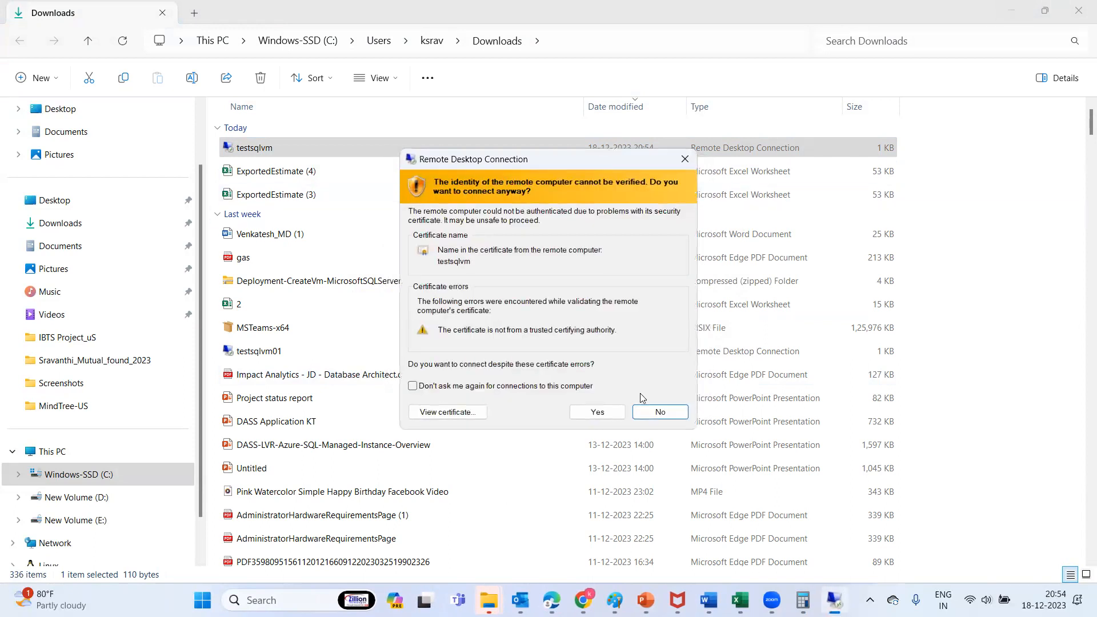
pyautogui.click(596, 412)
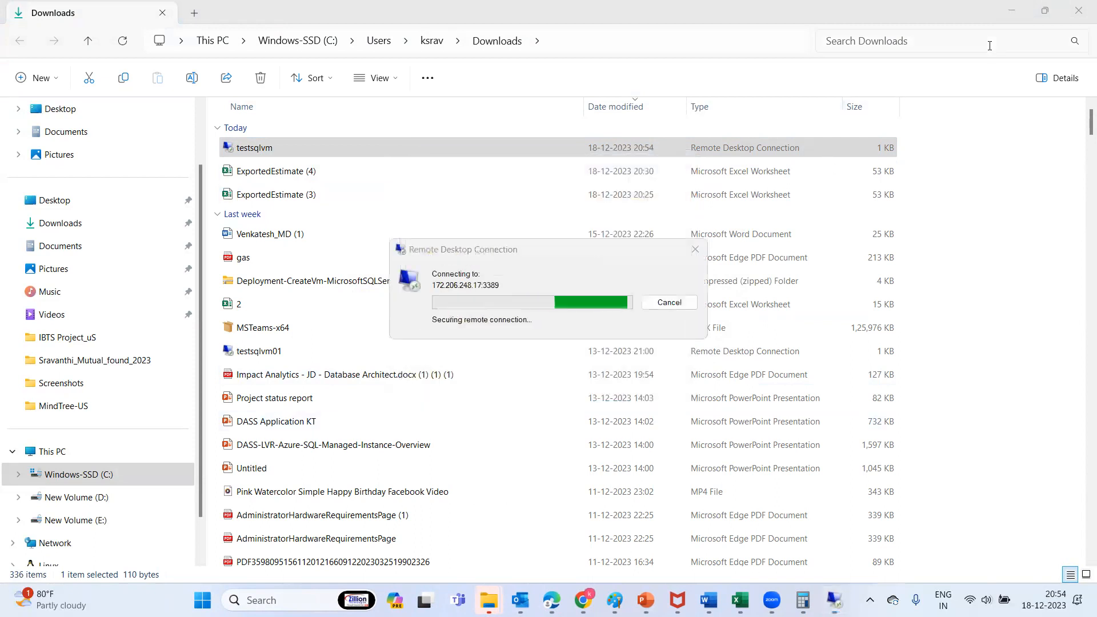
pyautogui.click(1012, 12)
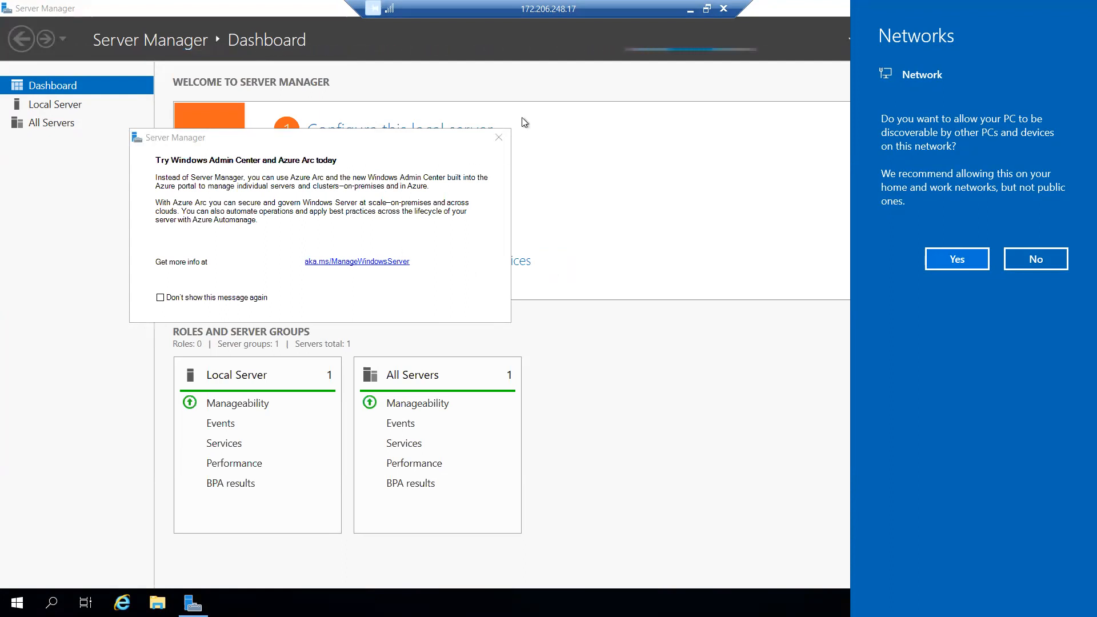
# Dismiss the network and Windows Admin Center prompts and go to the Local Server page
pyautogui.click(499, 138)
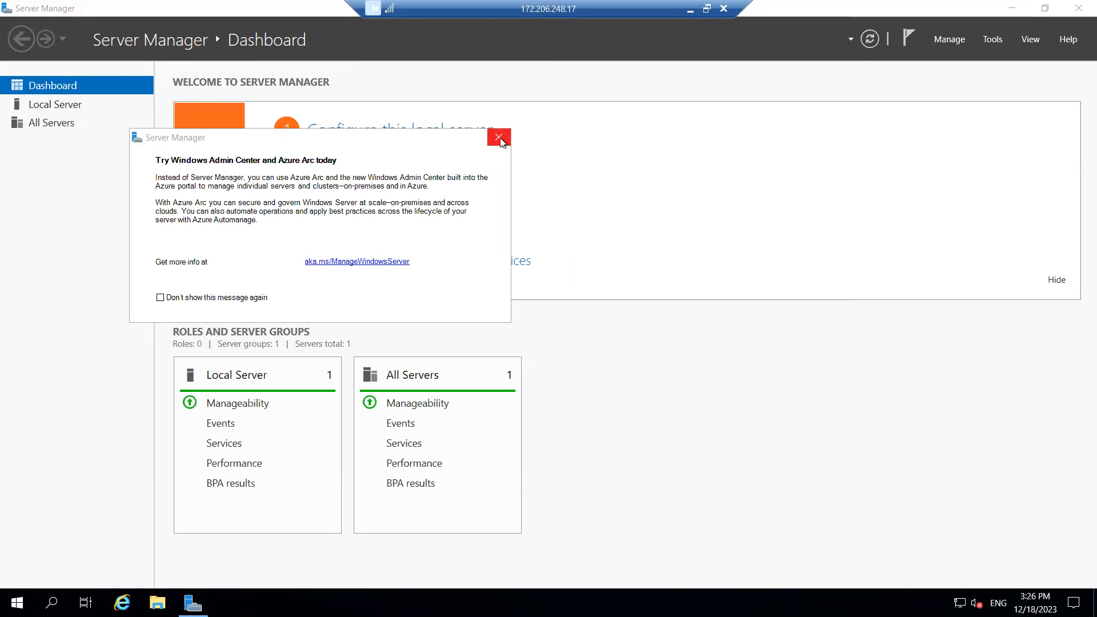
pyautogui.click(171, 295)
pyautogui.click(171, 298)
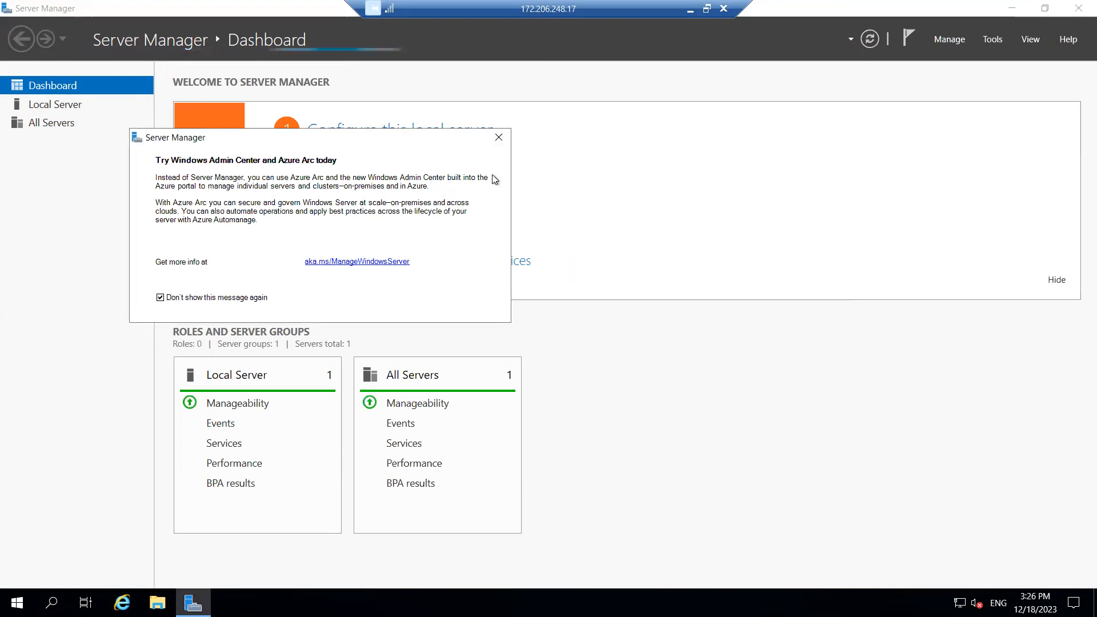
pyautogui.click(498, 143)
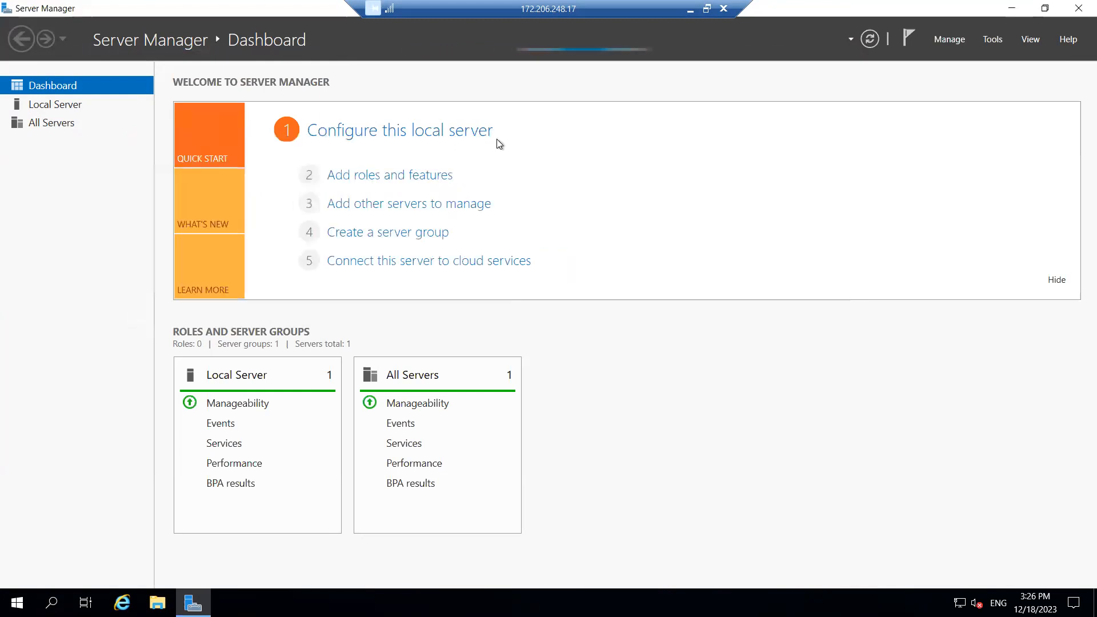
pyautogui.click(67, 106)
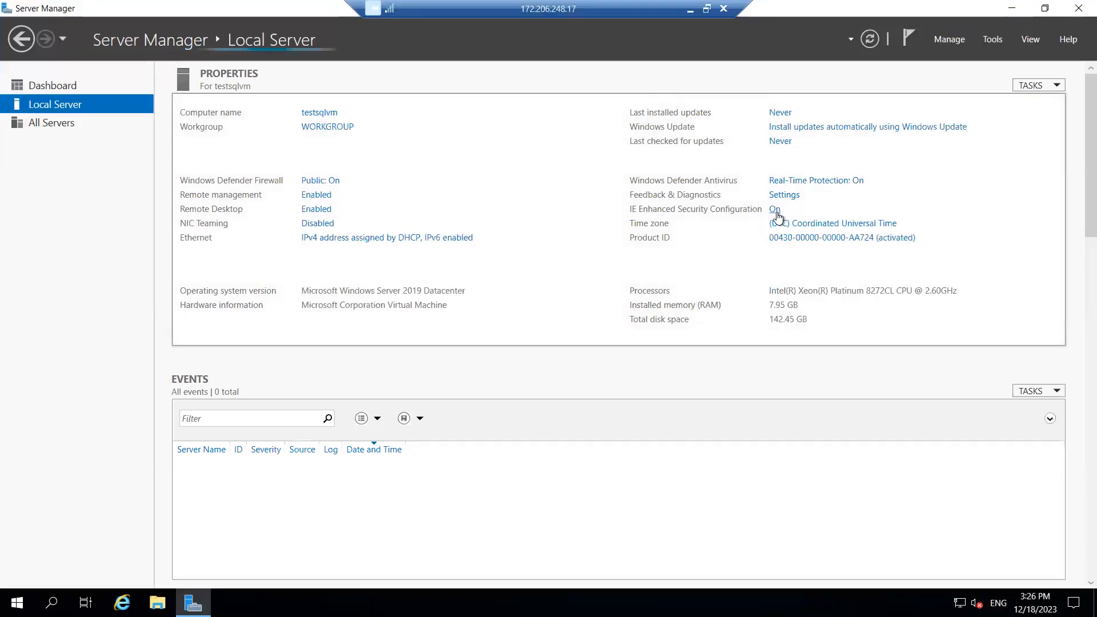
# Turn IE Enhanced Security Configuration off for Administrators and Users, then close Server Manager
pyautogui.click(776, 211)
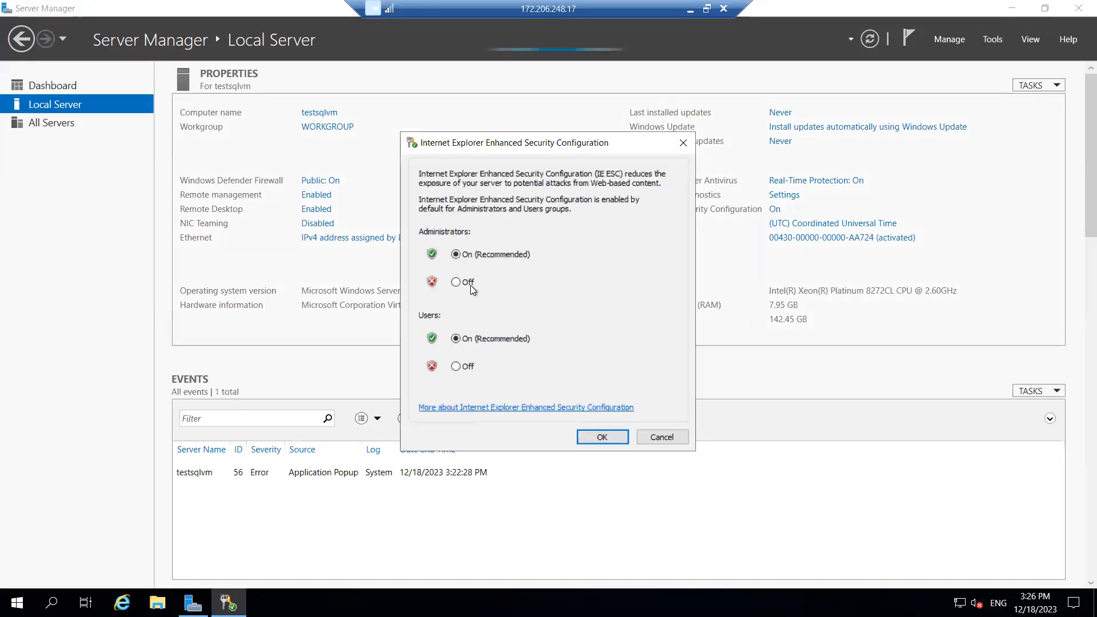
pyautogui.click(455, 282)
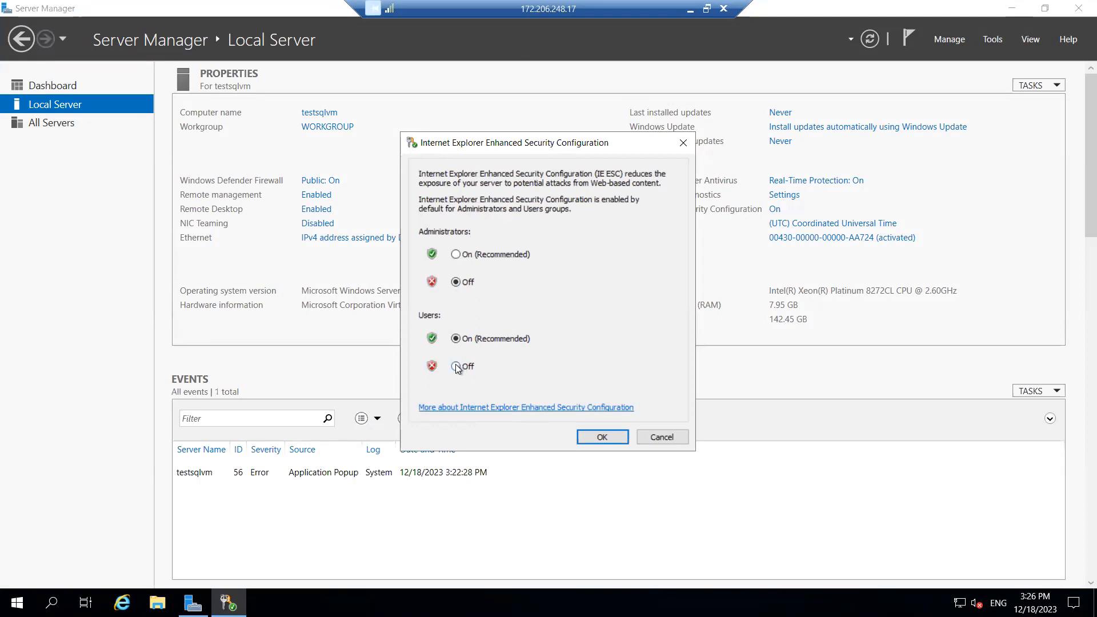
pyautogui.click(456, 367)
pyautogui.click(602, 437)
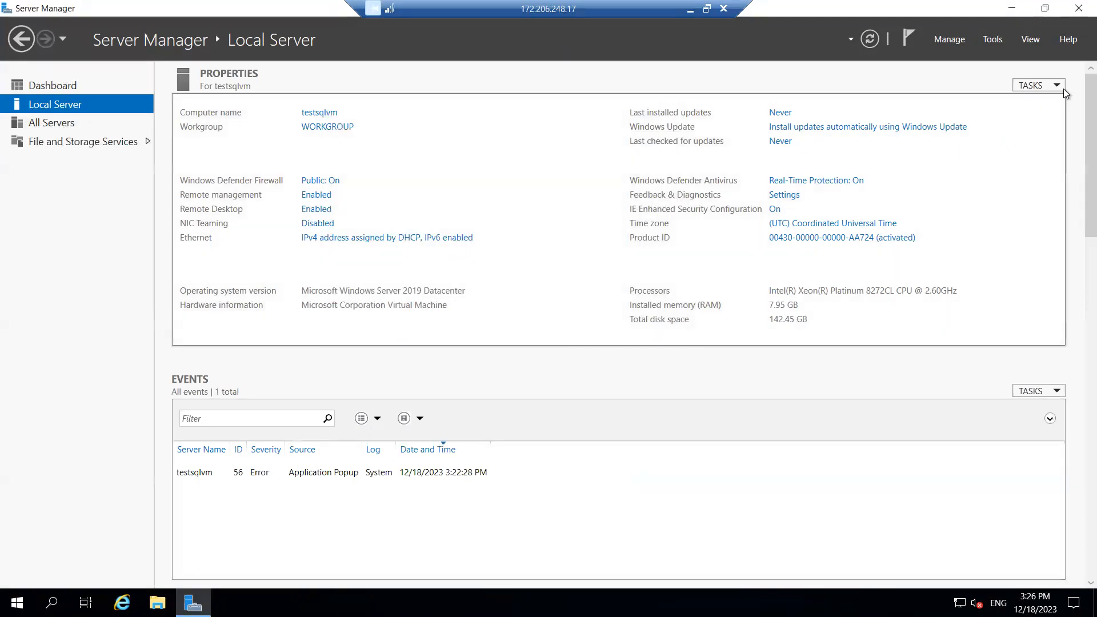
pyautogui.click(323, 181)
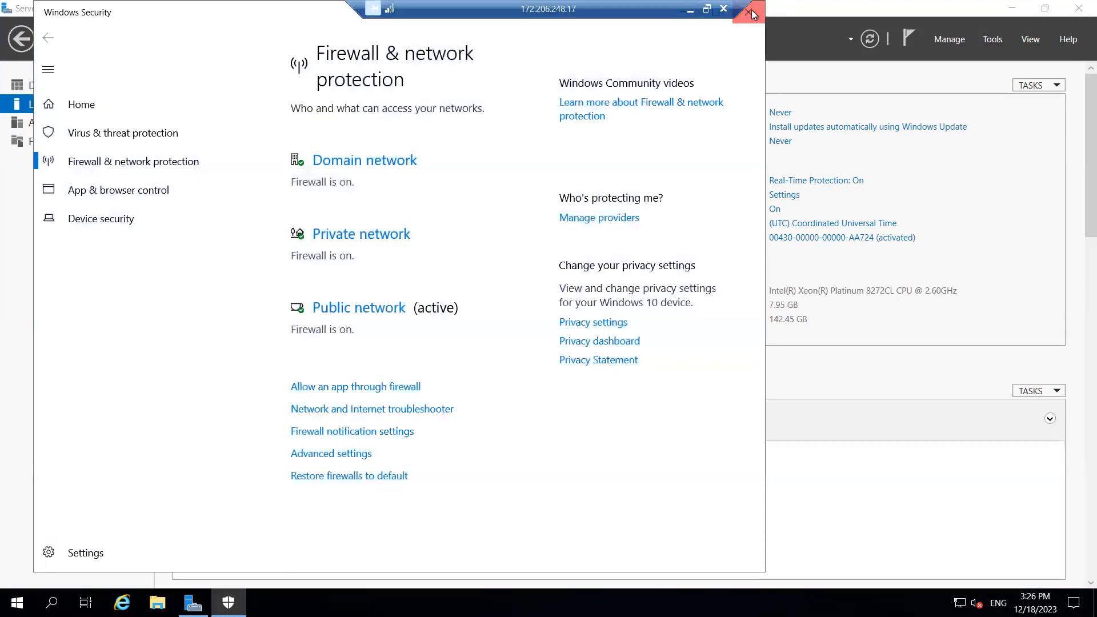
pyautogui.click(749, 12)
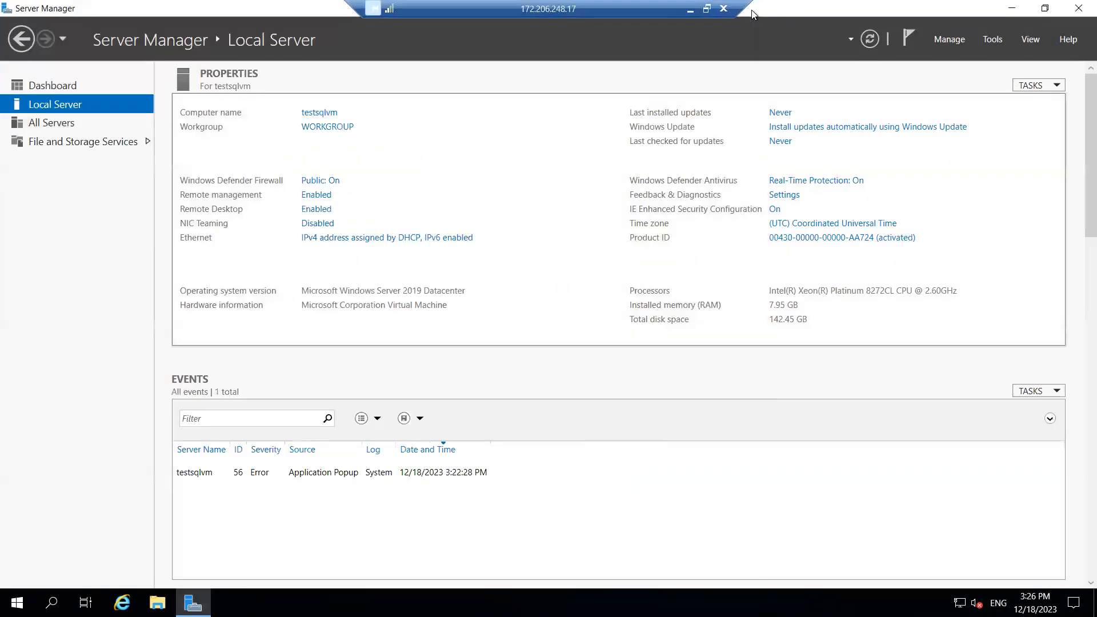
pyautogui.click(1077, 8)
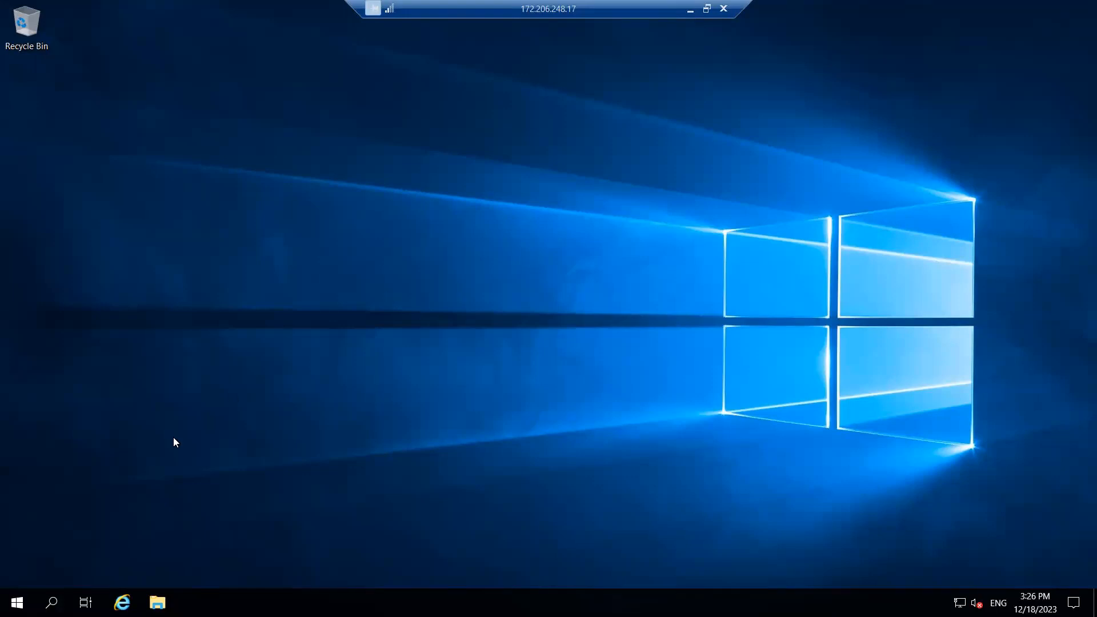
# Launch the browser from the taskbar, dismiss its setup prompt, and search for 'google'
pyautogui.click(121, 602)
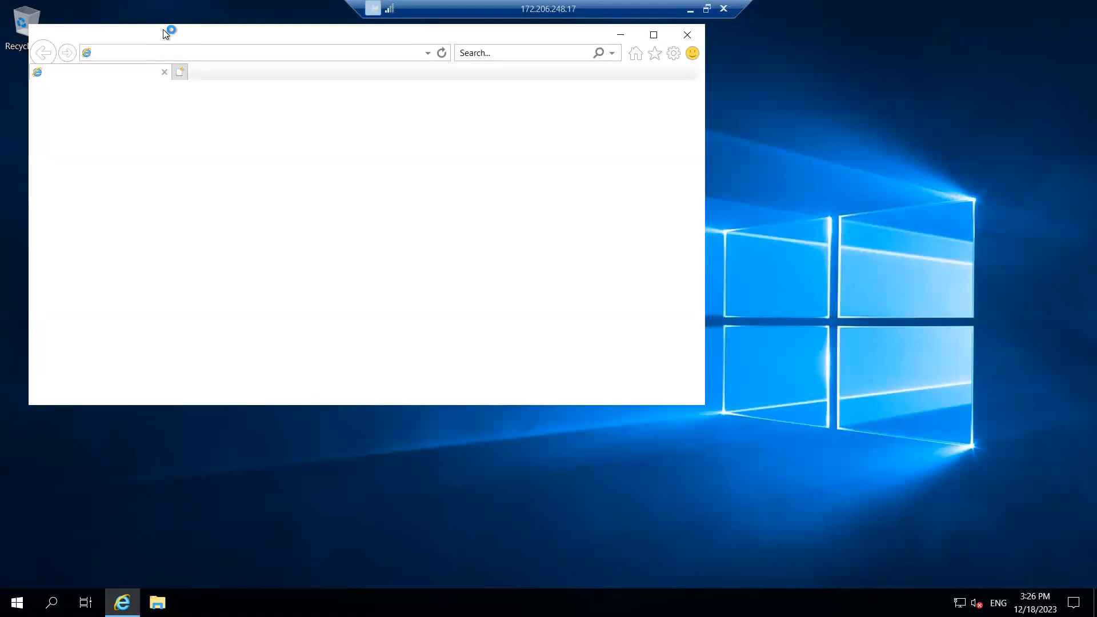
pyautogui.click(455, 339)
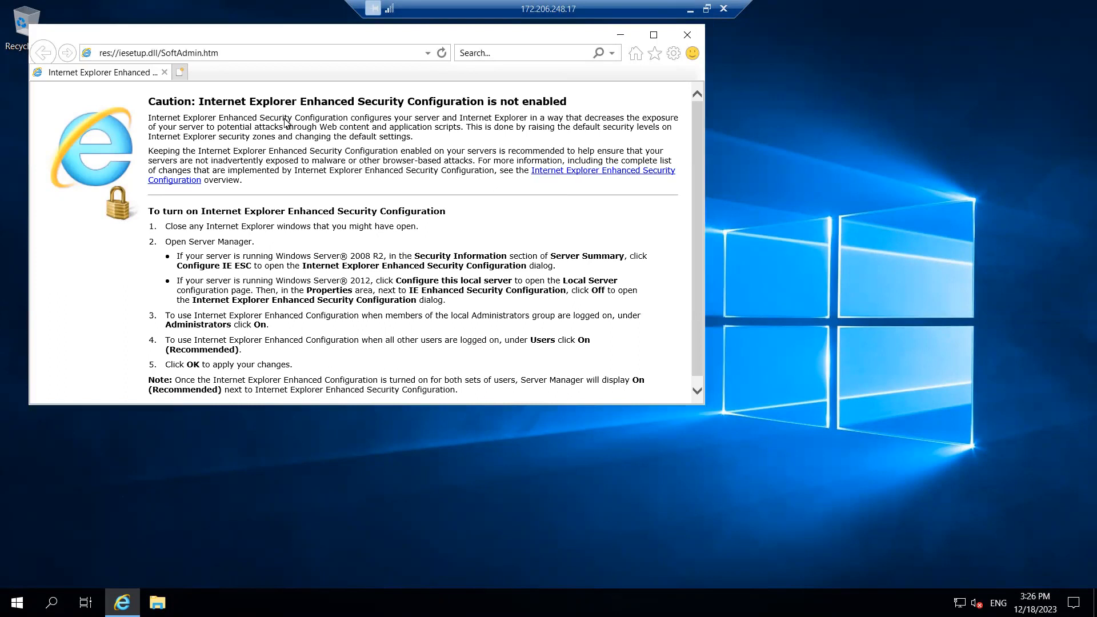
pyautogui.write('g')
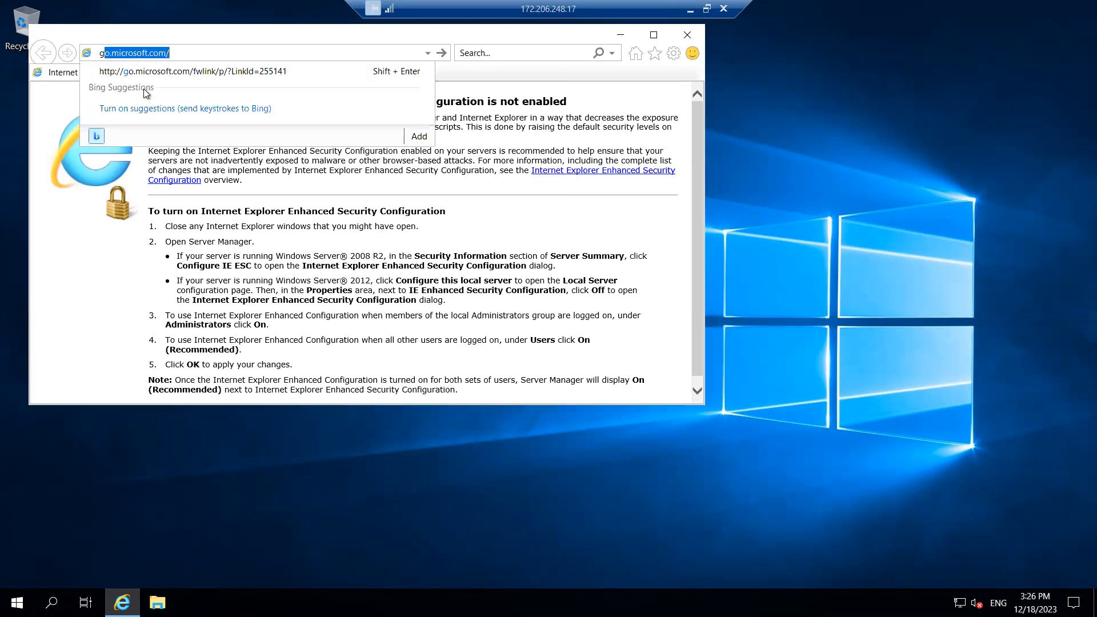
pyautogui.write('oogle')
pyautogui.press('Return')
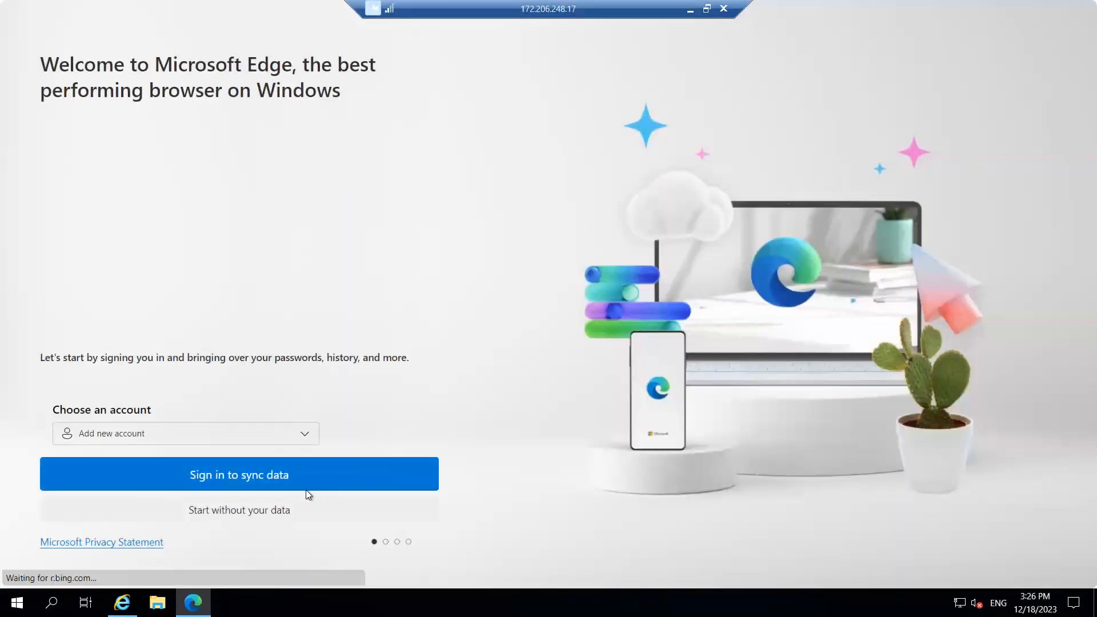
# Complete Edge's first-run setup without signing in, syncing, or importing browsing data
pyautogui.click(242, 510)
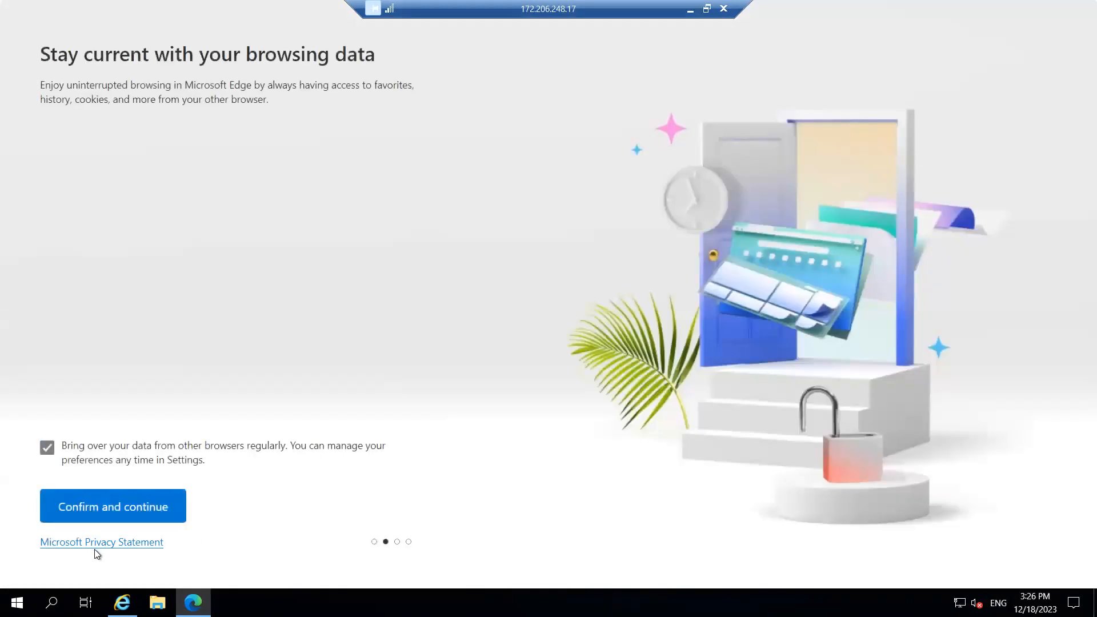
pyautogui.click(107, 521)
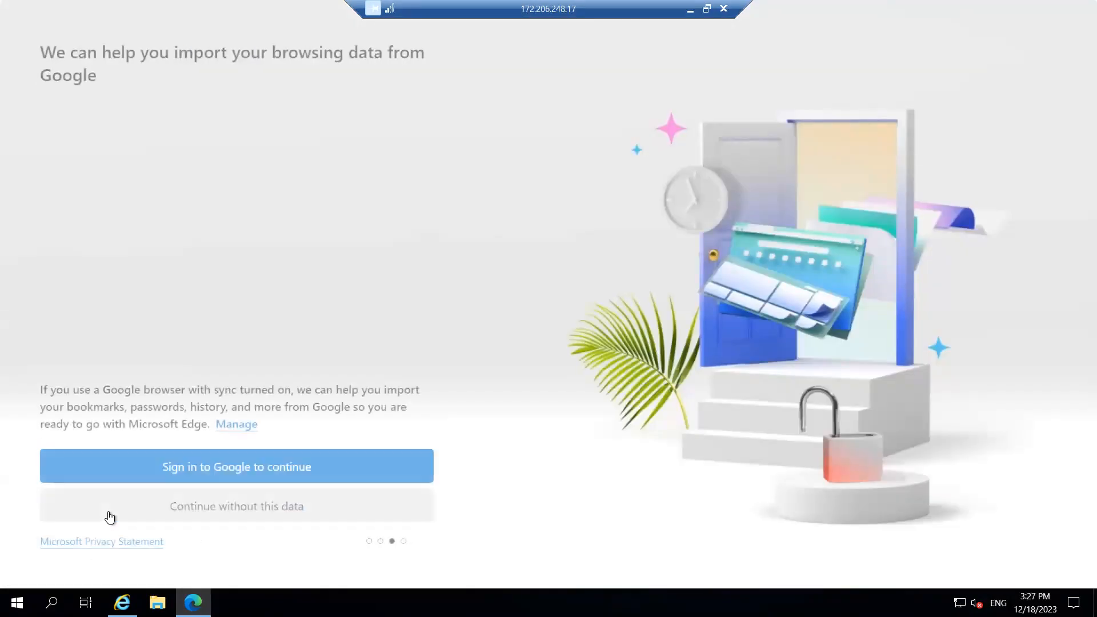
pyautogui.click(267, 506)
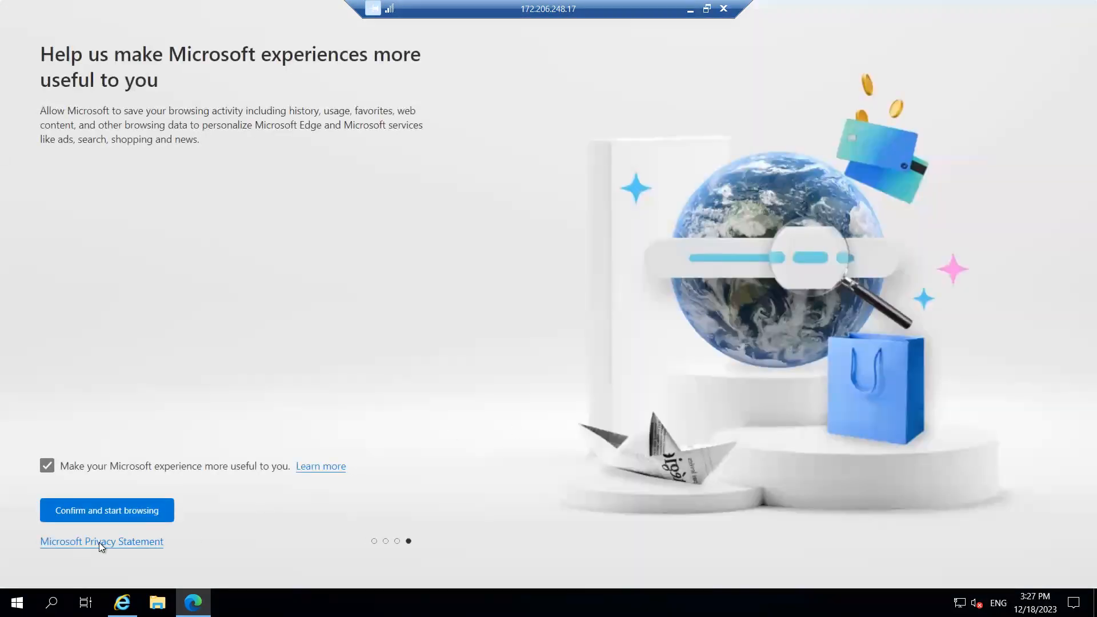
pyautogui.click(98, 517)
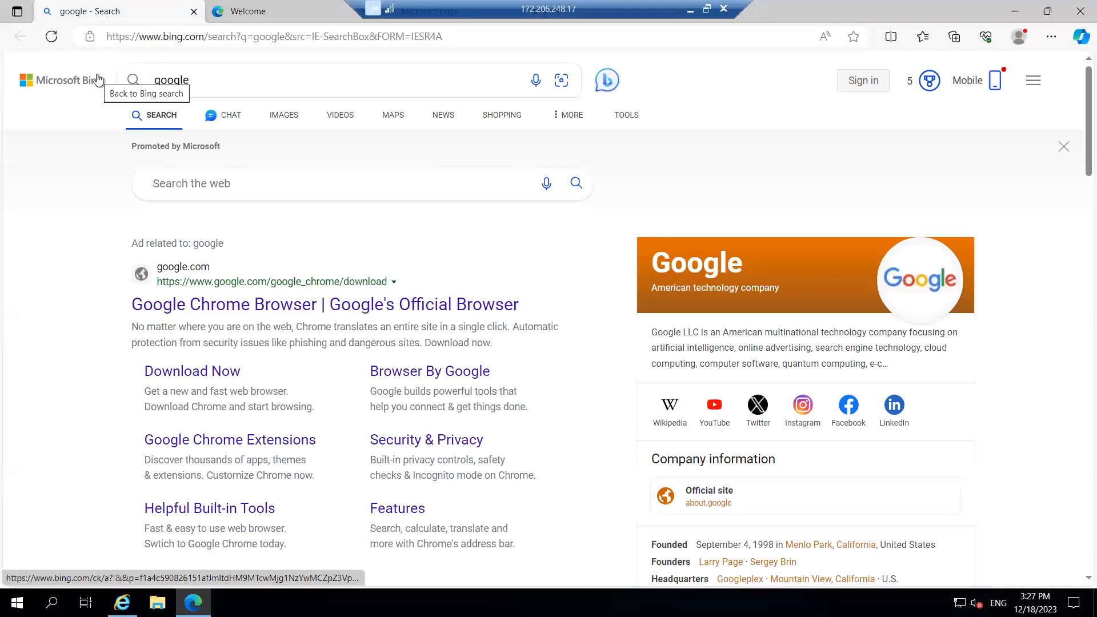
# Search Bing for 'download SQL Server 2019' and open the Microsoft Evaluation Center result
pyautogui.press('BackSpace')
pyautogui.press('BackSpace')
pyautogui.press('BackSpace')
pyautogui.press('BackSpace')
pyautogui.press('BackSpace')
pyautogui.press('BackSpace')
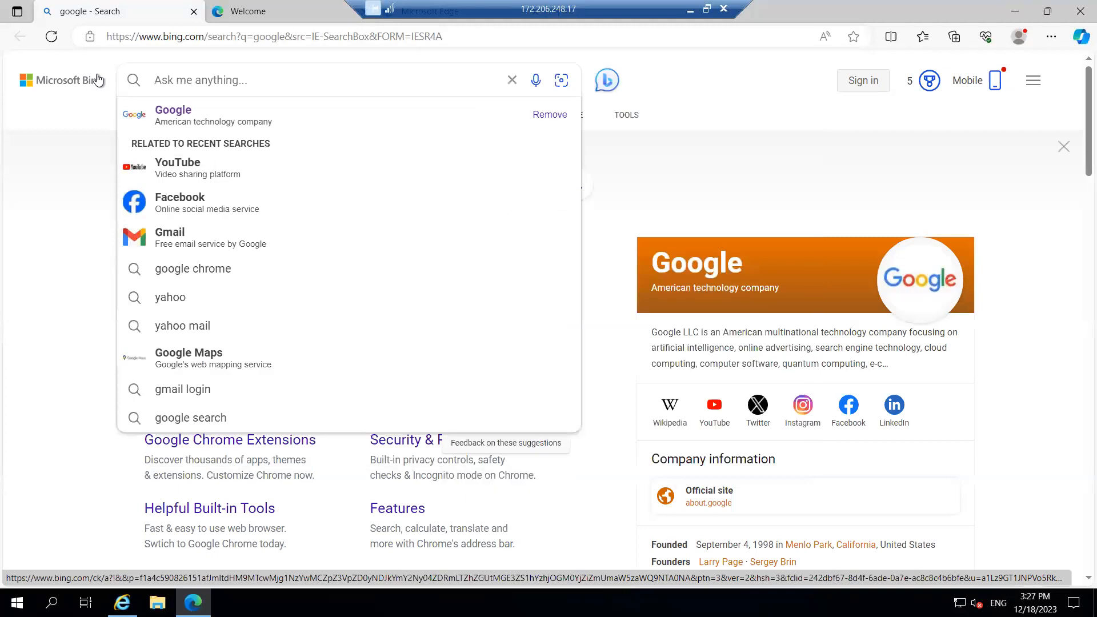
pyautogui.write('d')
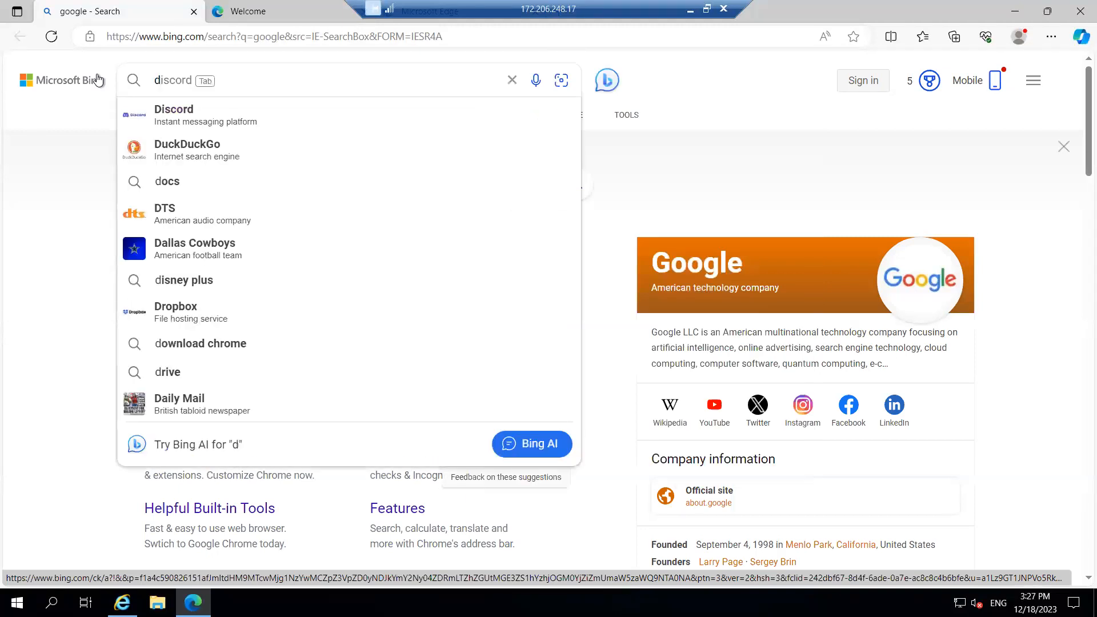
pyautogui.write('ownlo')
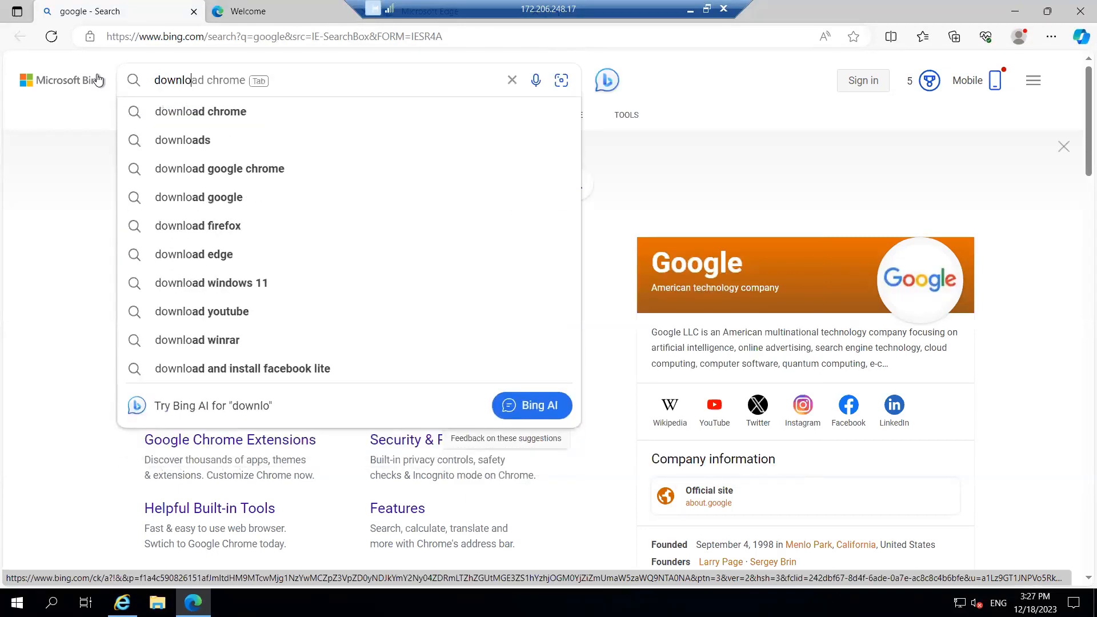
pyautogui.write('ad SQL Server')
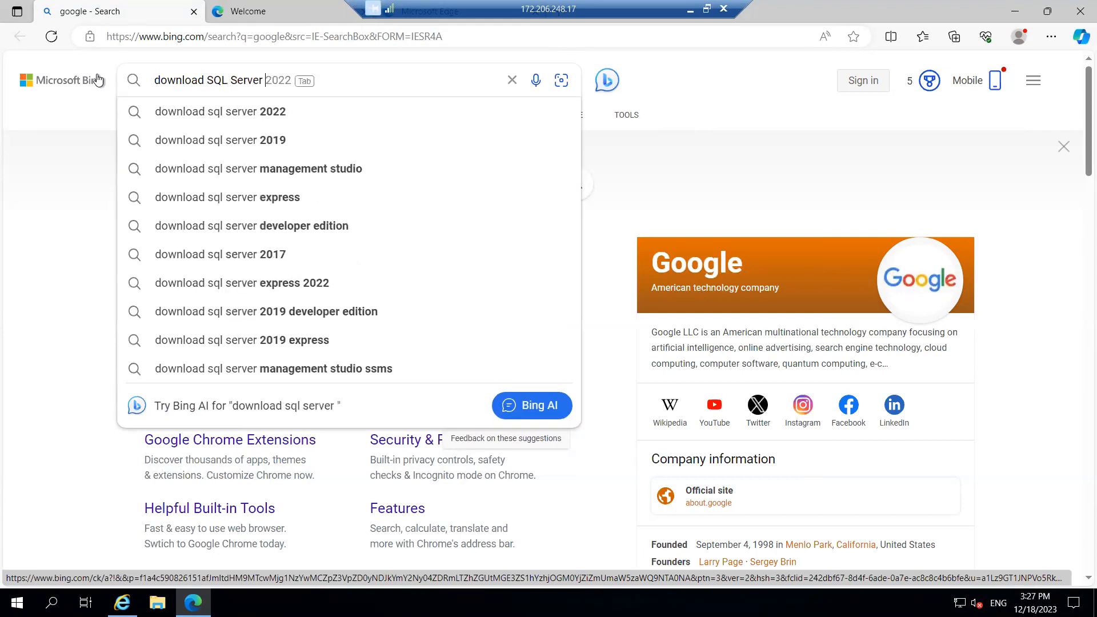
pyautogui.write(' 2019')
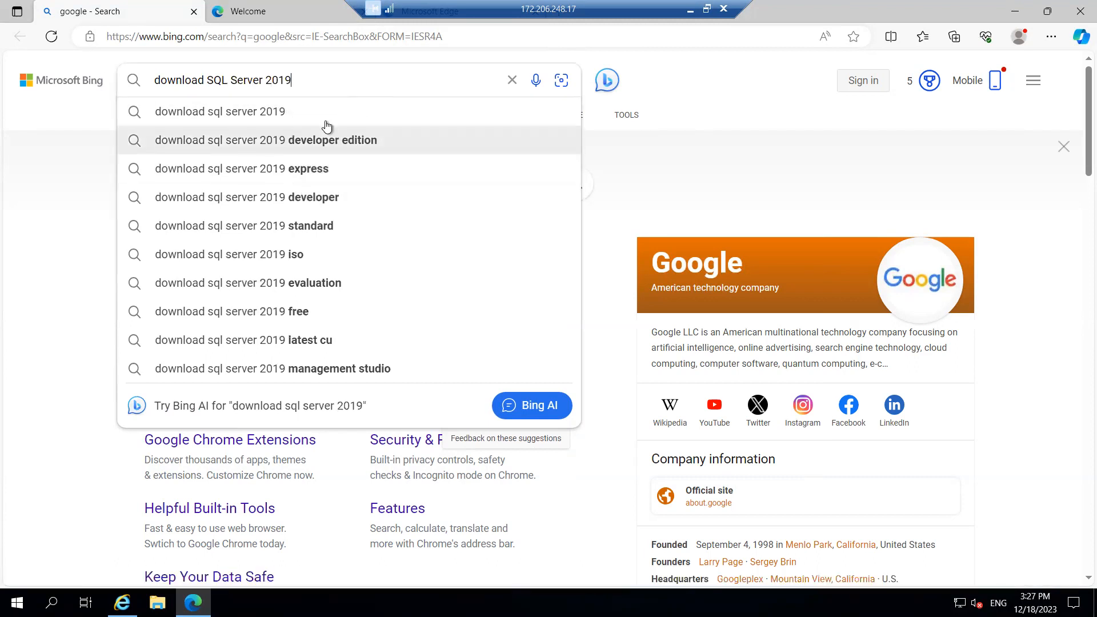
pyautogui.click(308, 285)
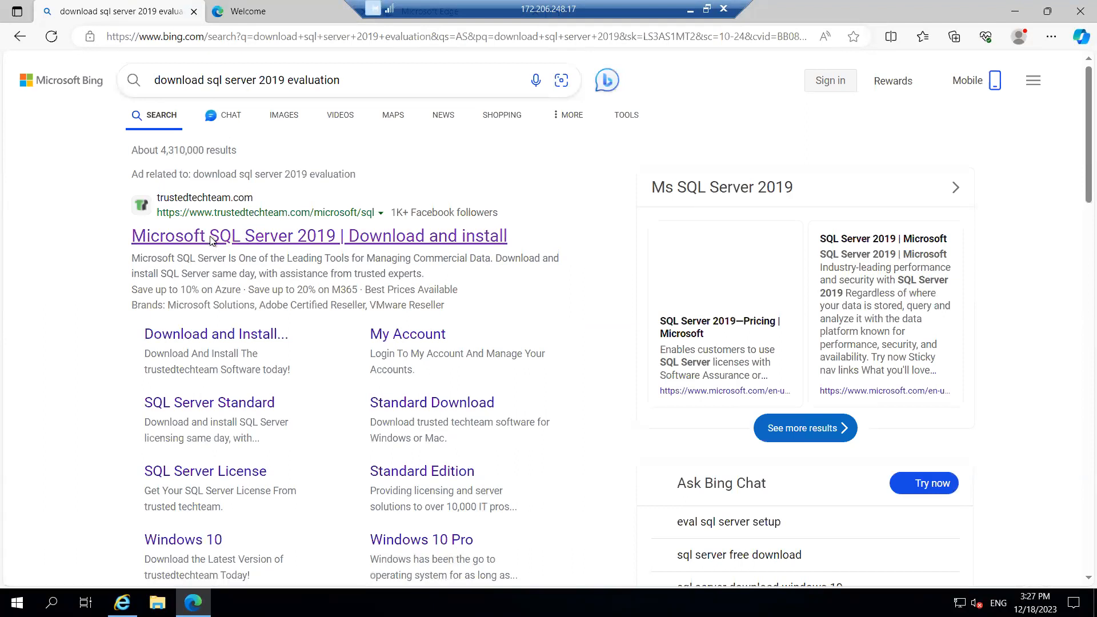
pyautogui.click(210, 239)
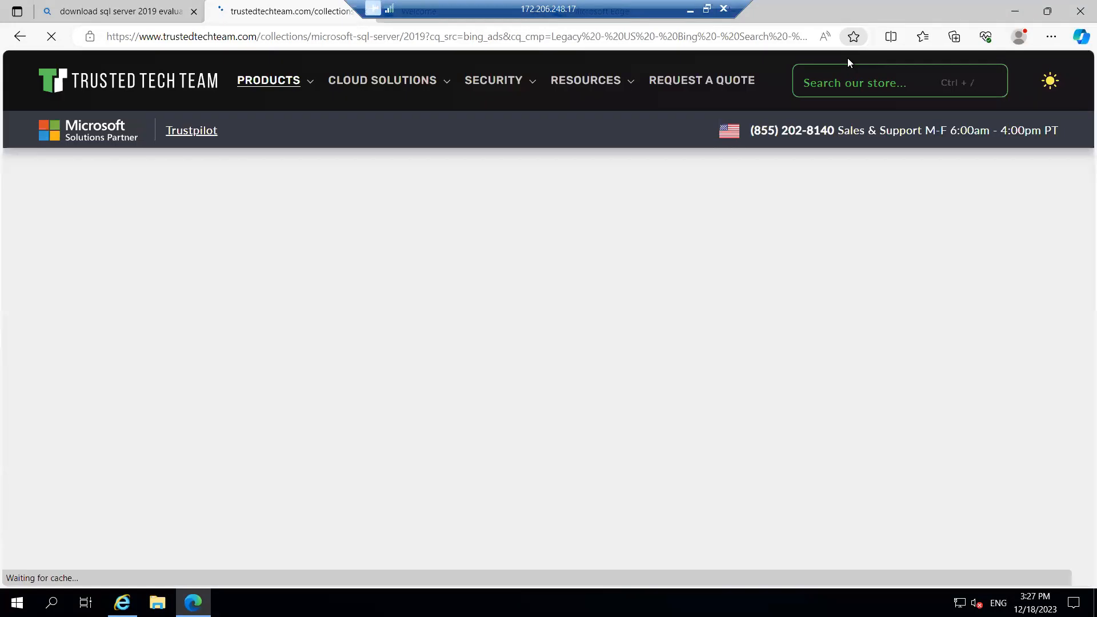
pyautogui.click(144, 8)
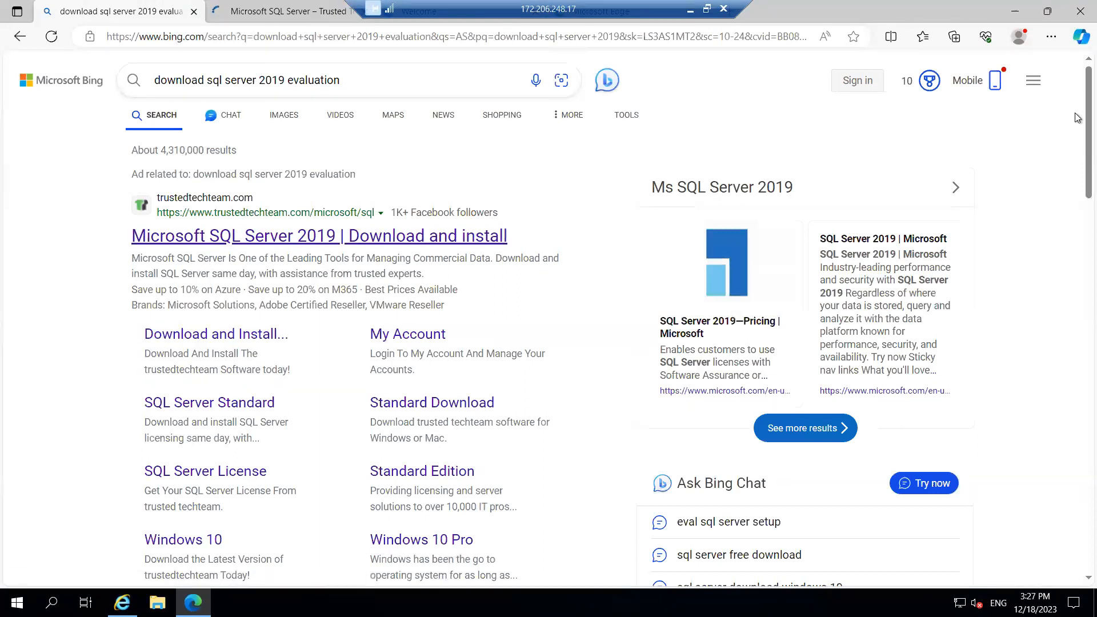
pyautogui.scroll(-5, 1076, 198)
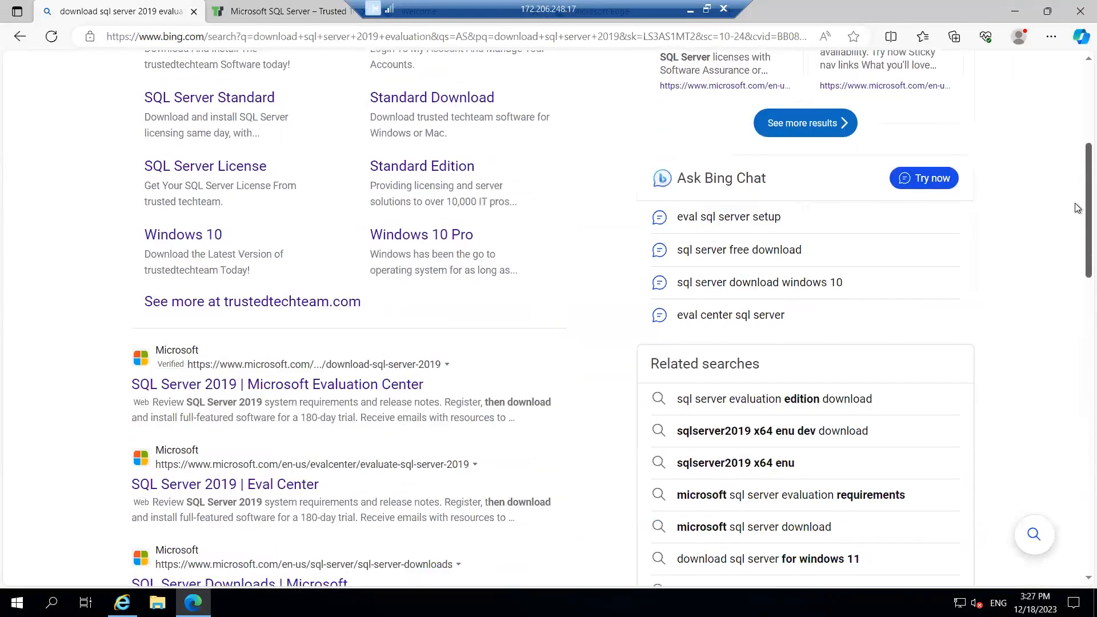
pyautogui.click(220, 383)
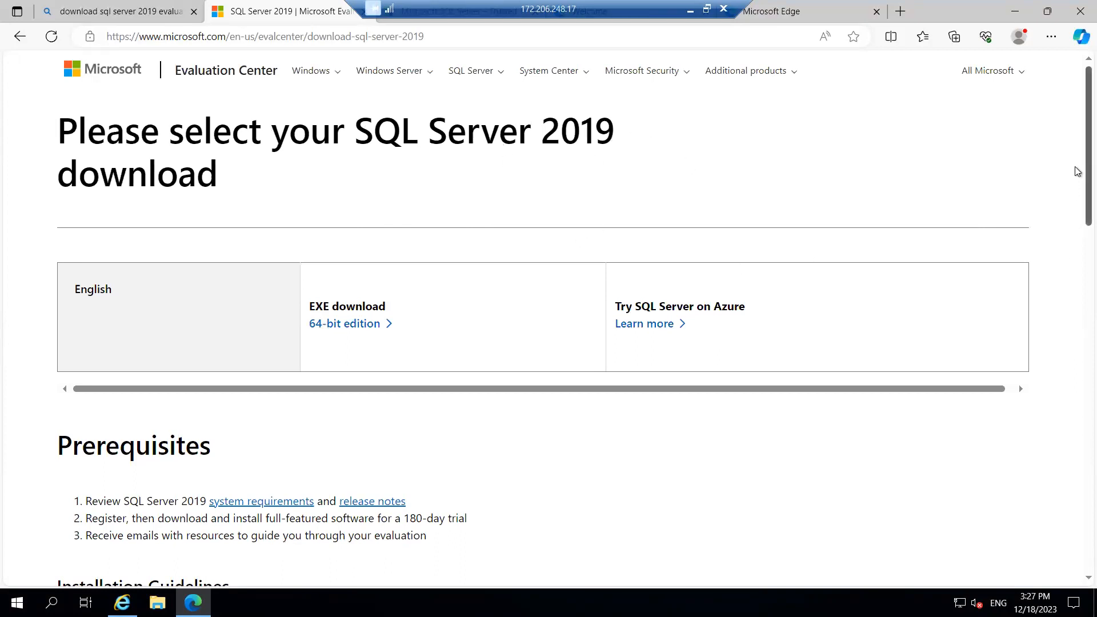
# Download the 64-bit SQL2019-SSEI-Eval.exe installer and open the Downloads folder holding it
pyautogui.scroll(-10, 1077, 170)
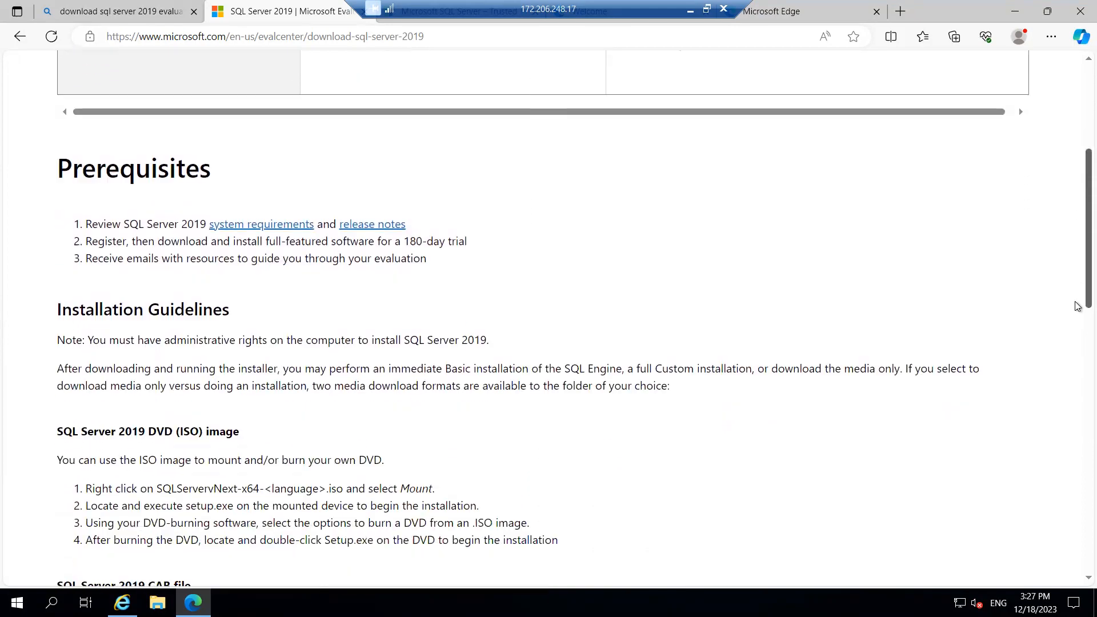
pyautogui.scroll(-10, 1078, 378)
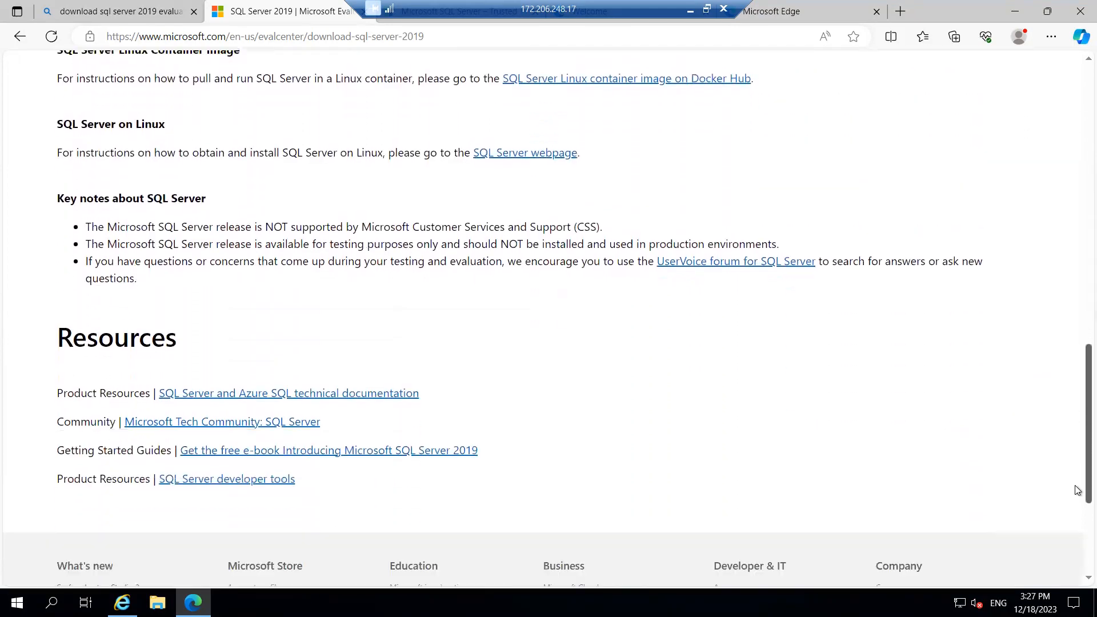
pyautogui.press('Home')
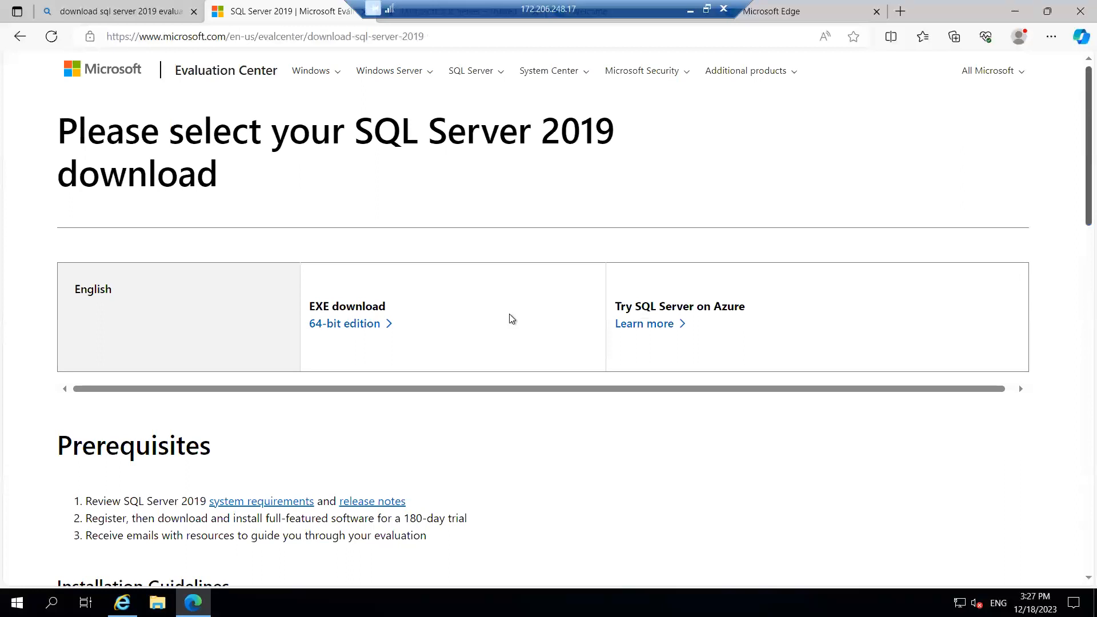
pyautogui.click(350, 325)
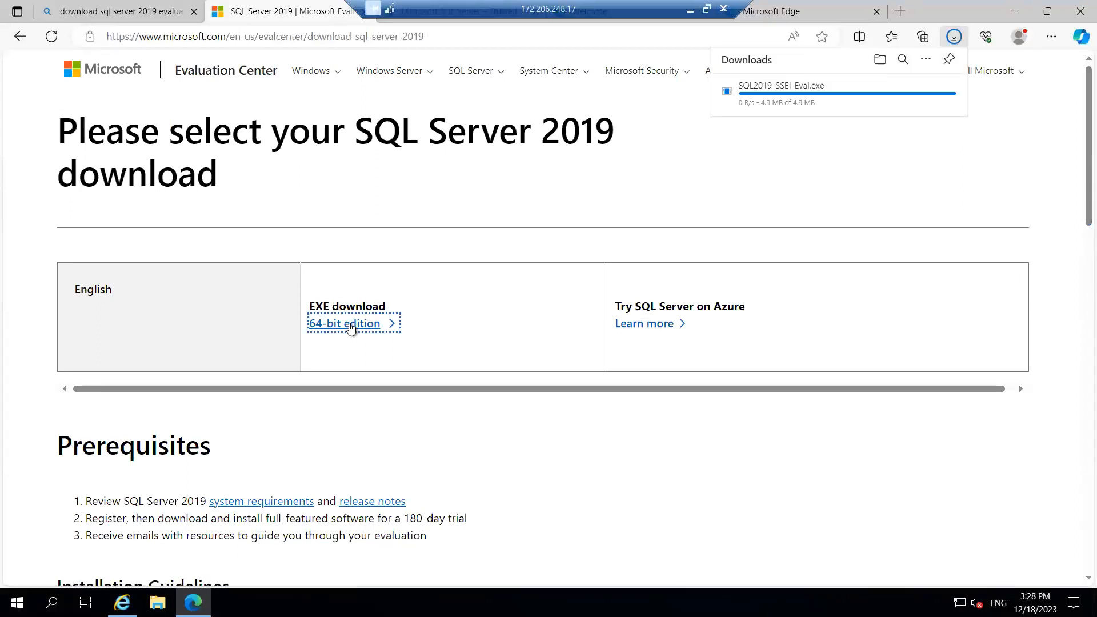
pyautogui.click(880, 60)
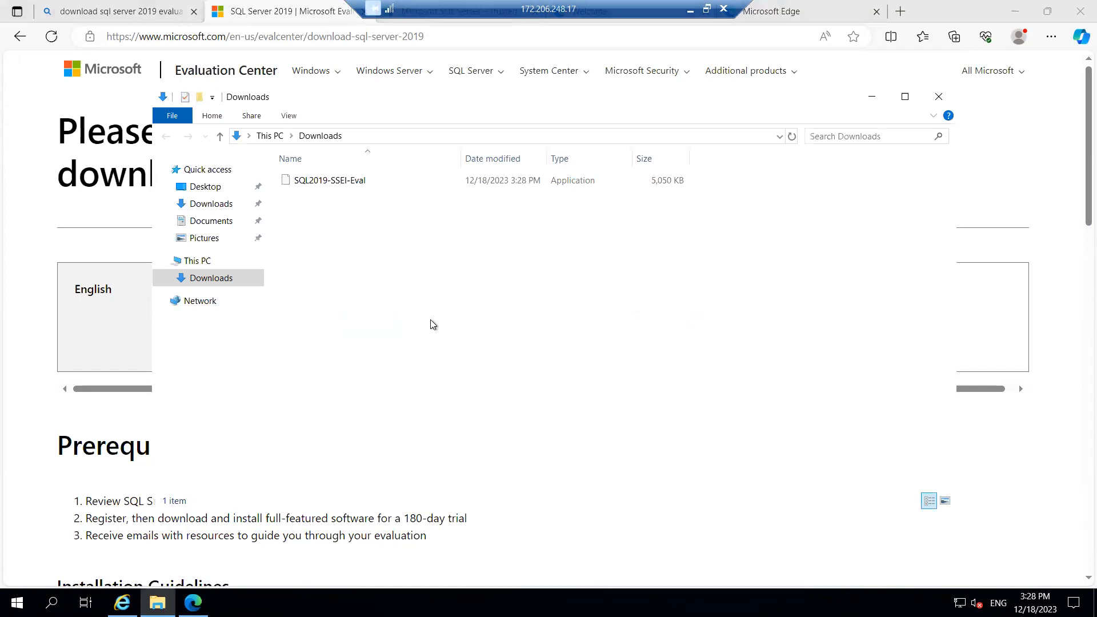
# Cut SQL2019-SSEI-Eval from Downloads, minimize both browsers, and show This PC's drives
pyautogui.click(351, 181)
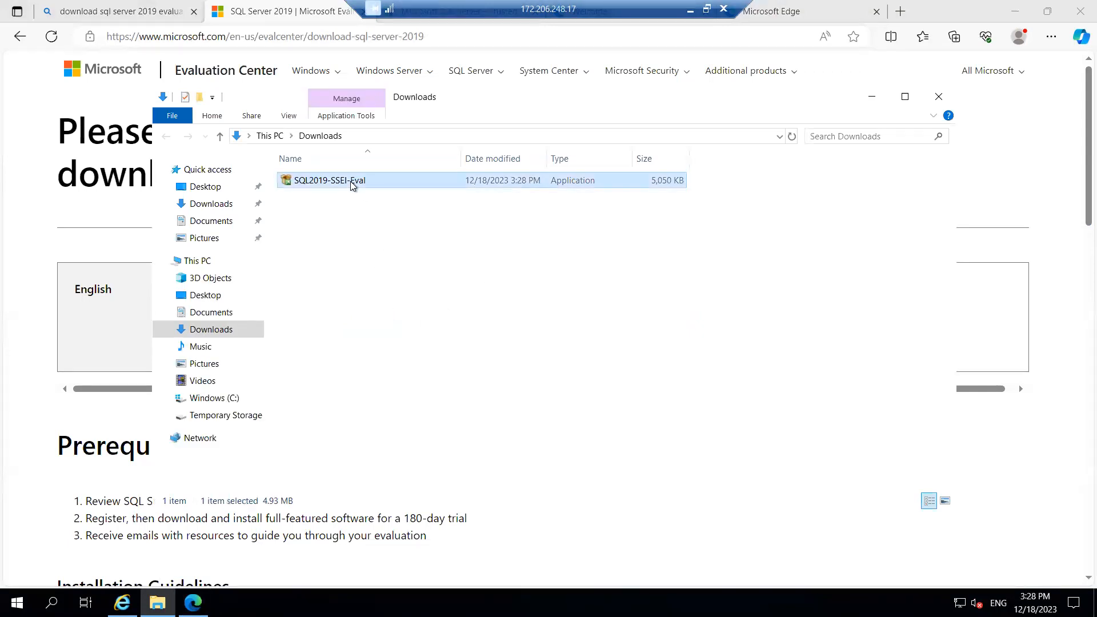
pyautogui.hotkey('ctrl', 'x')
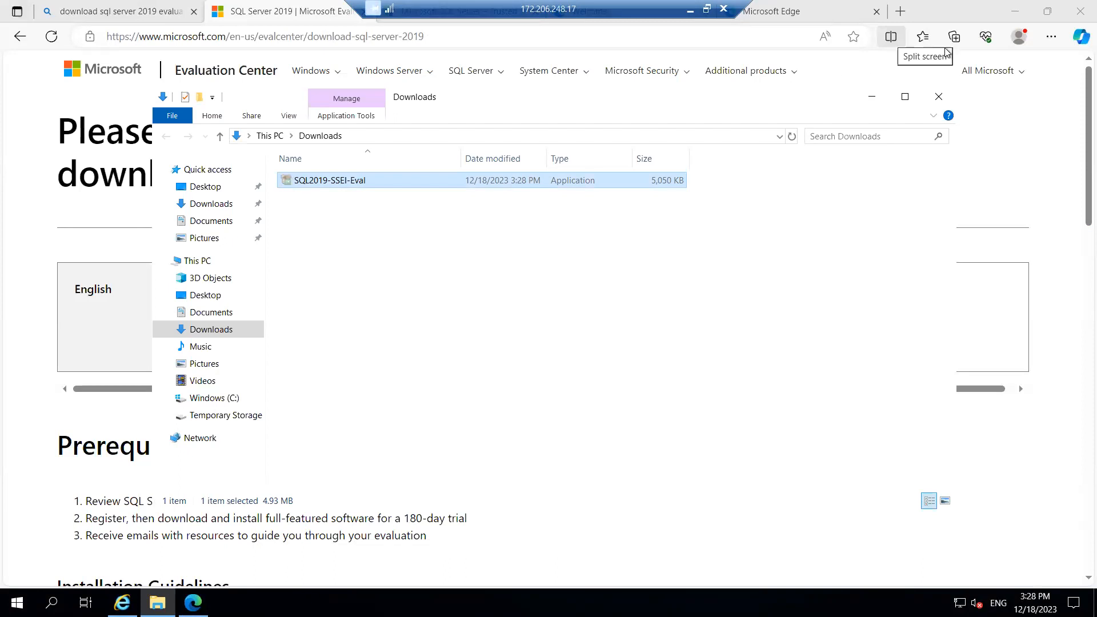
pyautogui.click(1015, 11)
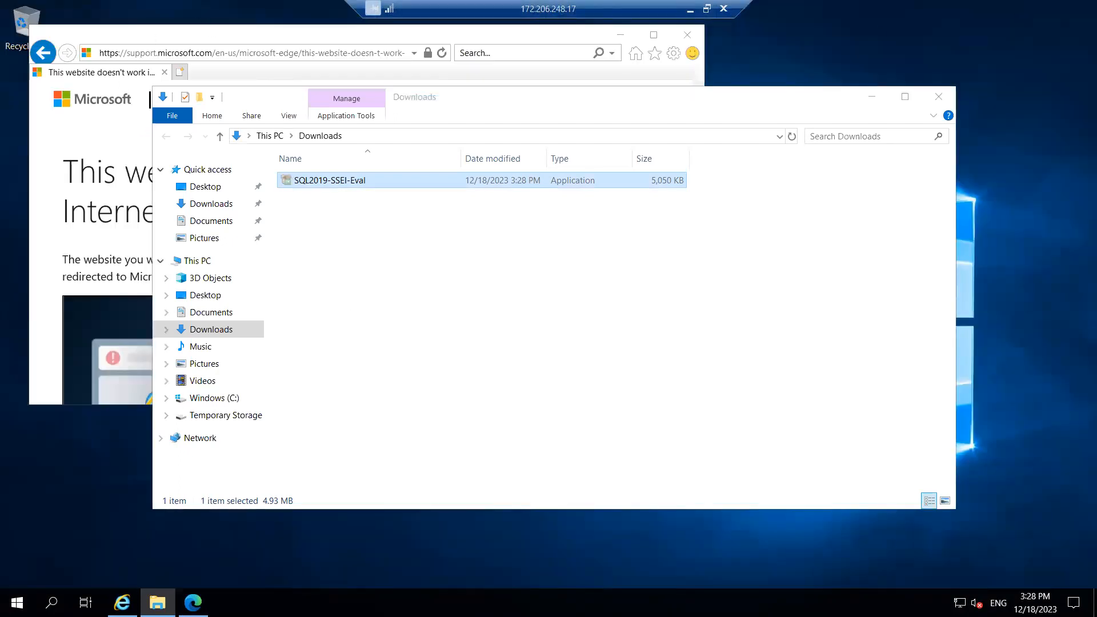
pyautogui.moveTo(157, 602)
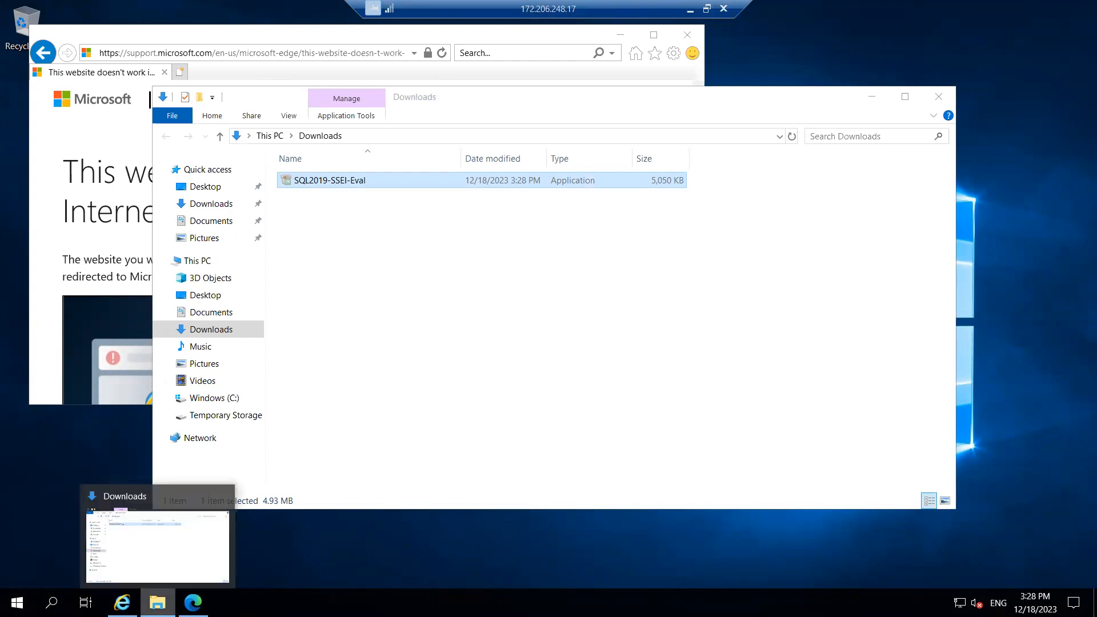
pyautogui.click(141, 537)
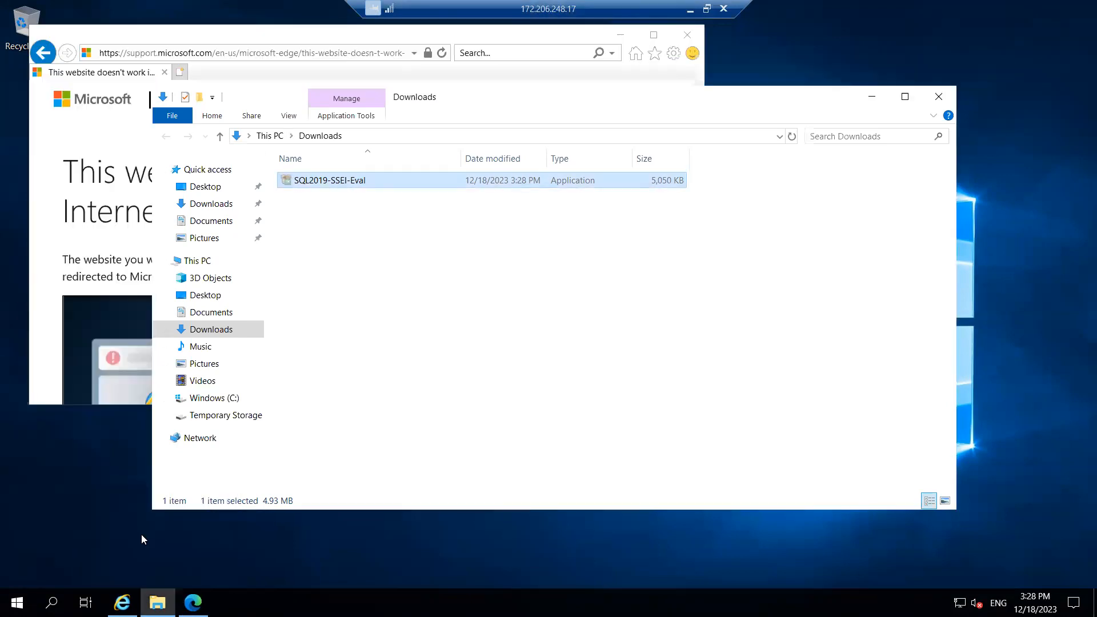
pyautogui.click(616, 34)
pyautogui.click(615, 34)
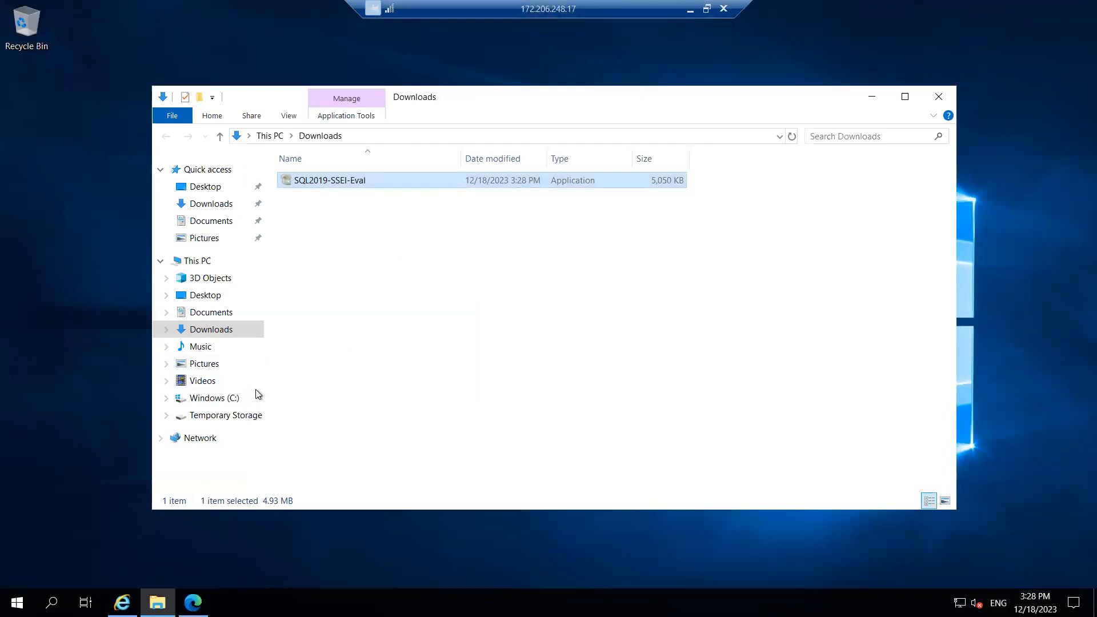
pyautogui.click(197, 261)
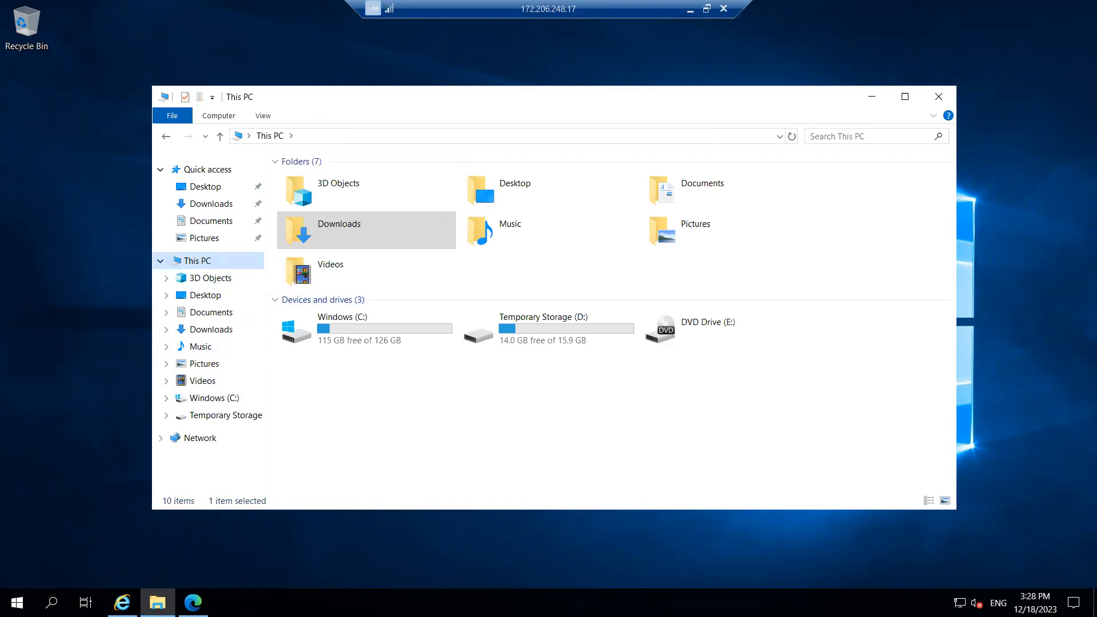
pyautogui.click(17, 602)
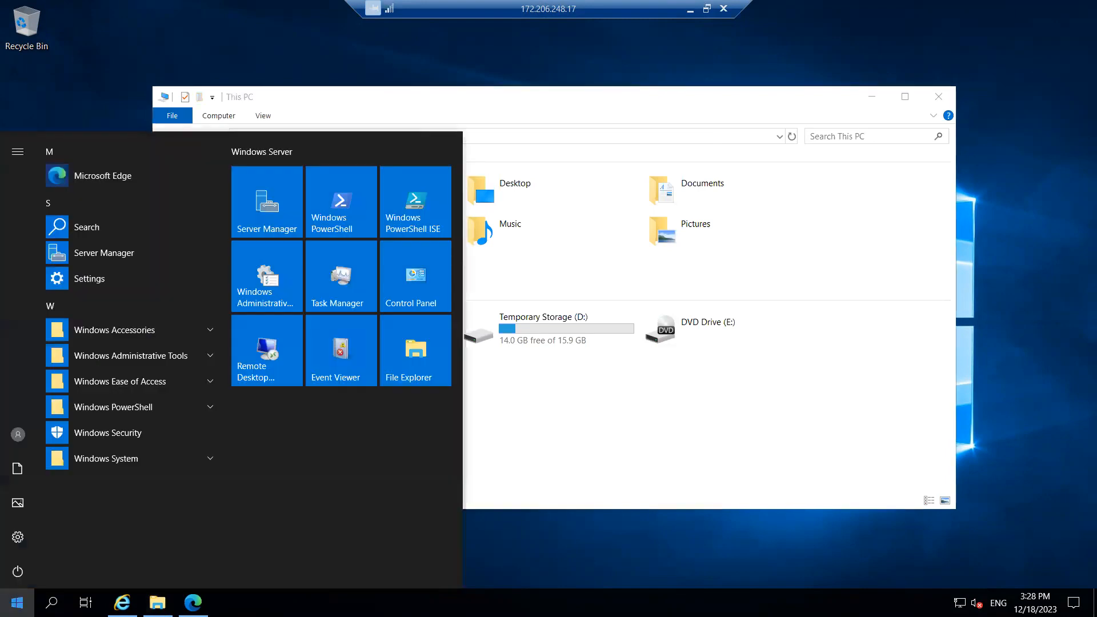
pyautogui.press('super+r')
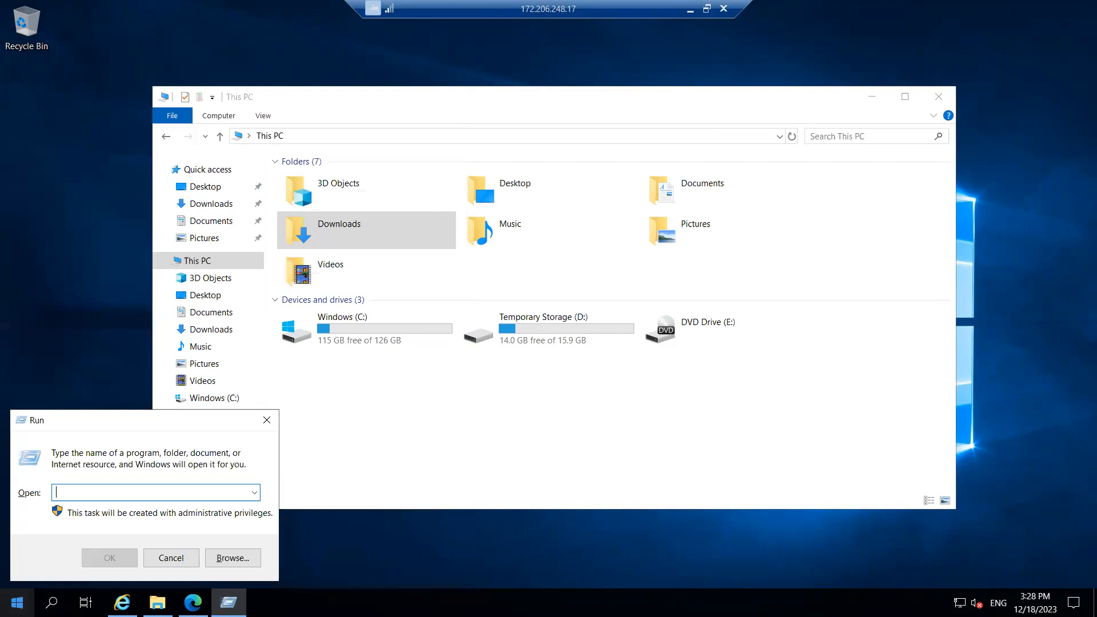
pyautogui.write('dism')
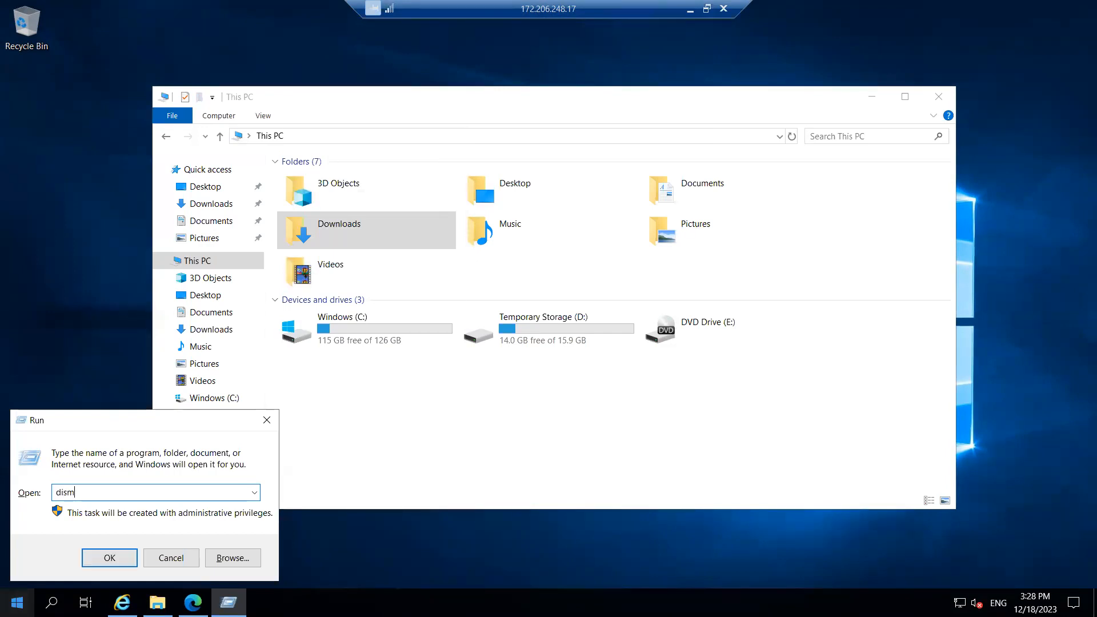
pyautogui.write('gmt.msc')
pyautogui.press('Return')
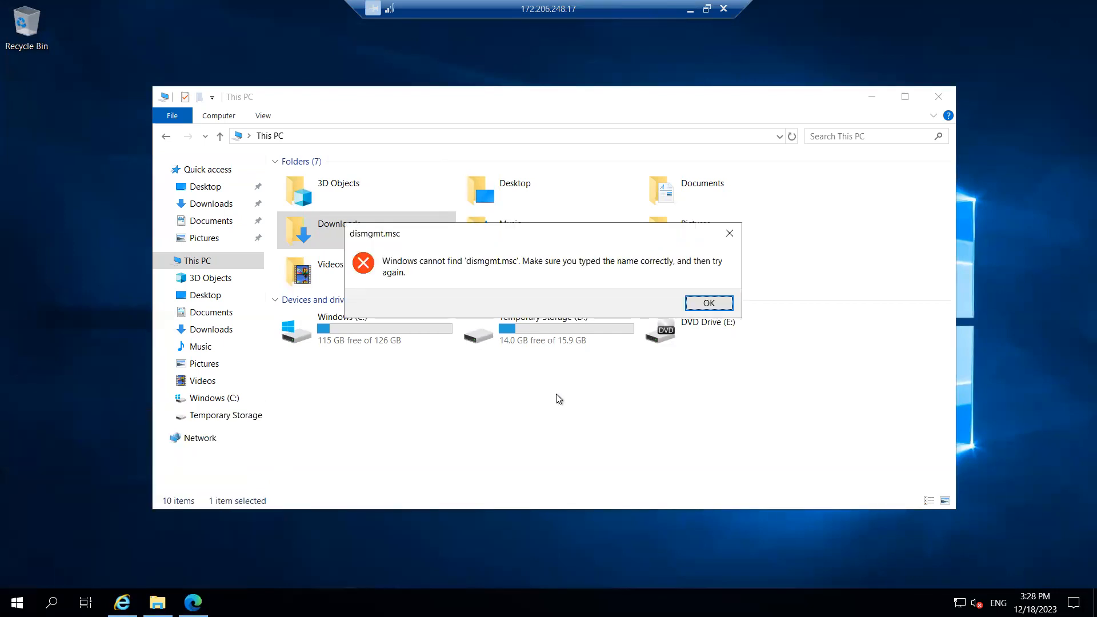
pyautogui.click(707, 306)
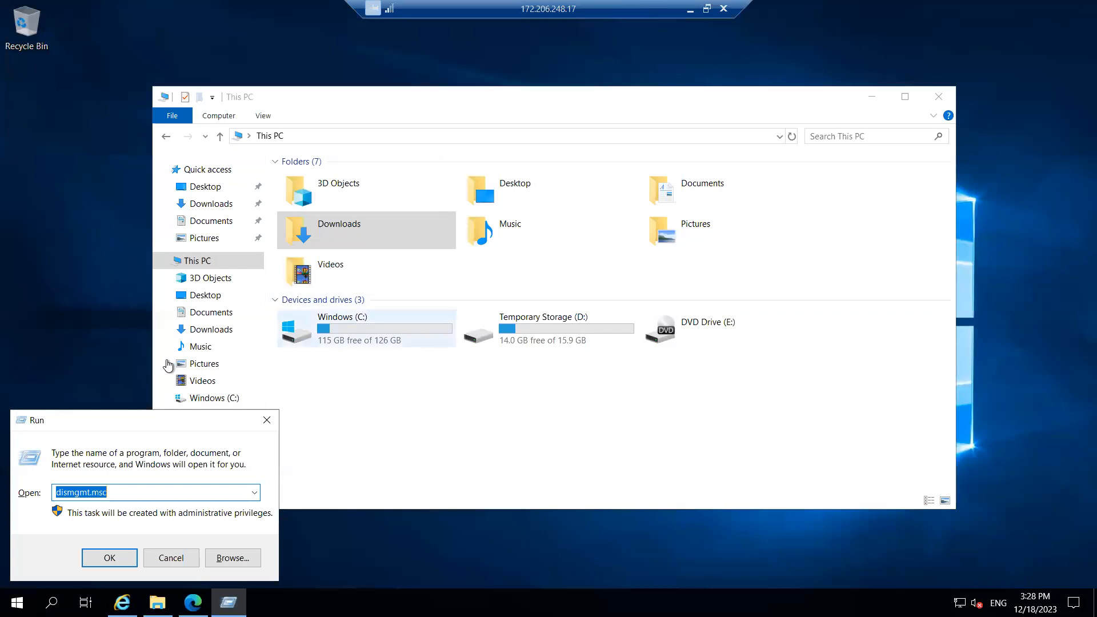
pyautogui.click(268, 419)
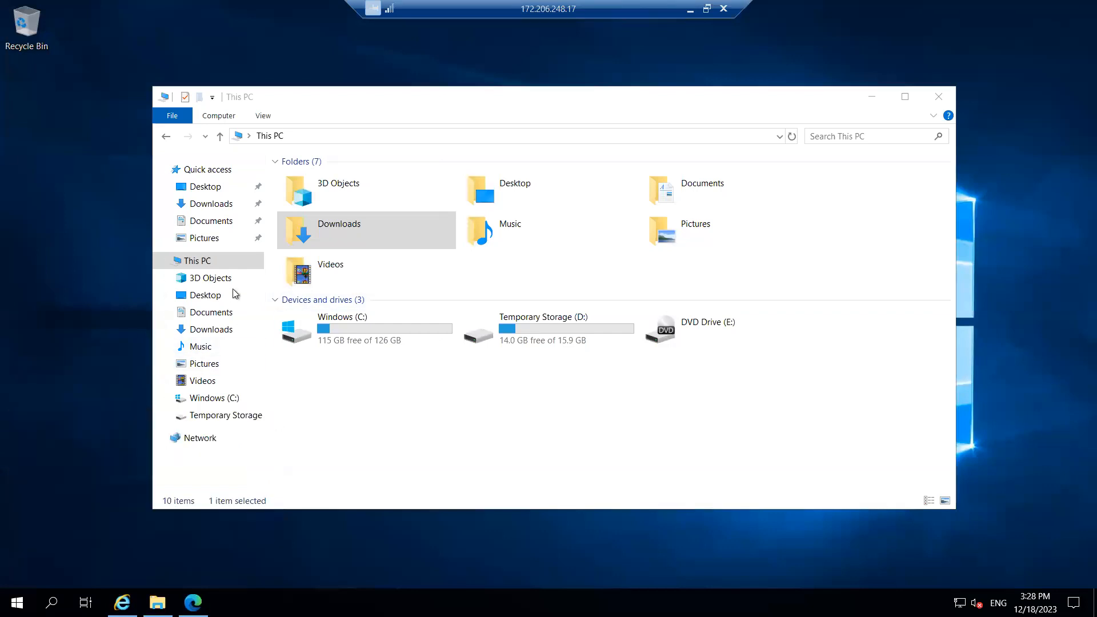
# Launch Server Manager via This PC > Manage and show testsqlvm's Local Server properties
pyautogui.rightClick(208, 264)
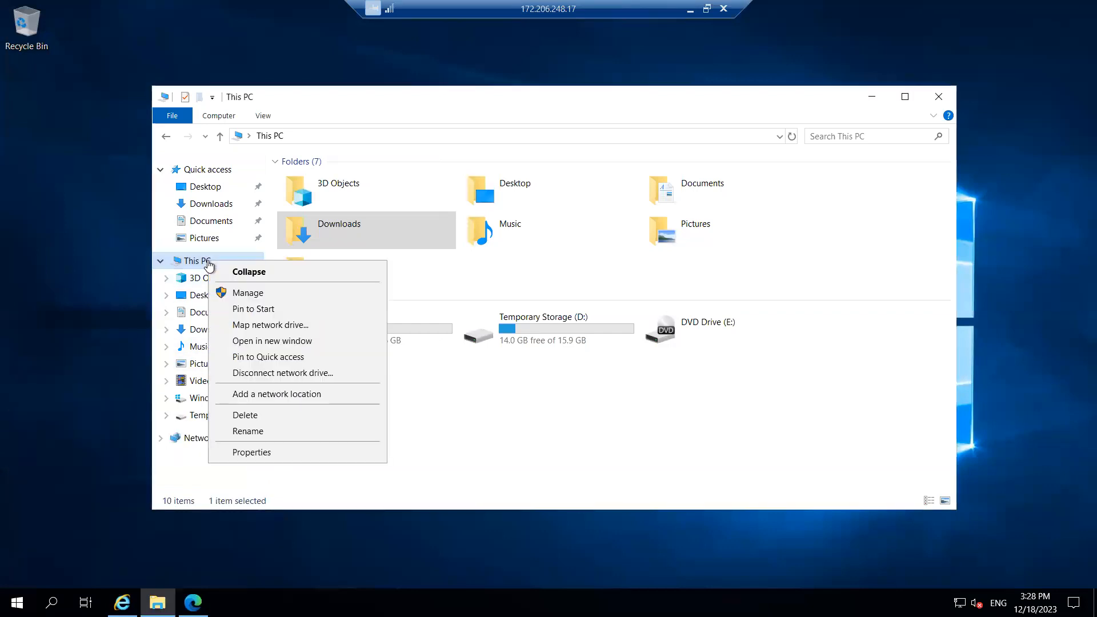
pyautogui.click(263, 293)
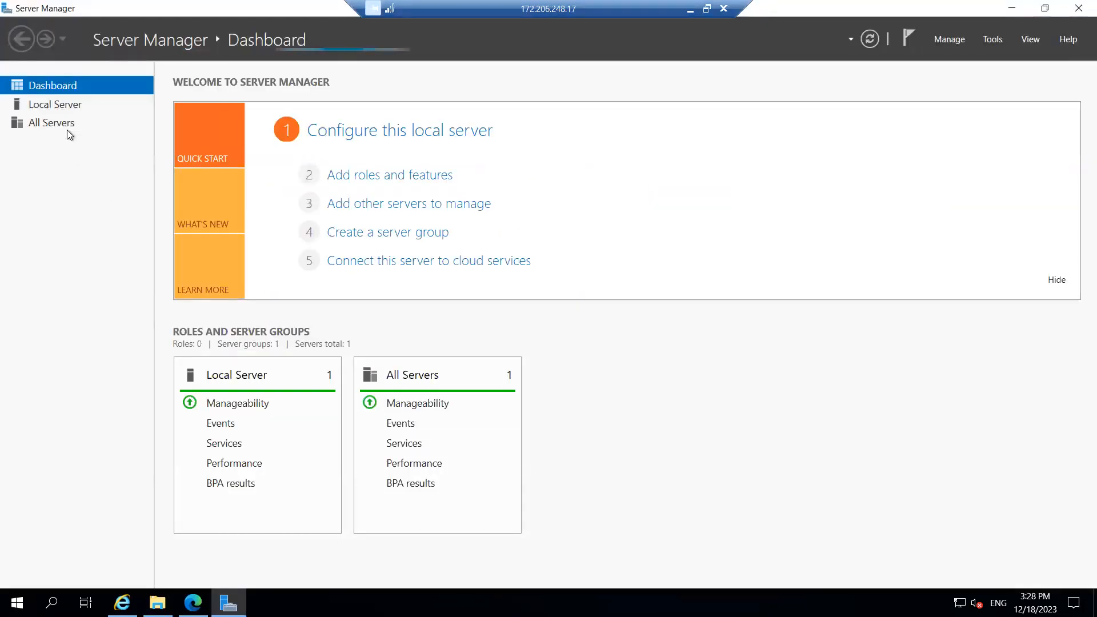
pyautogui.click(56, 108)
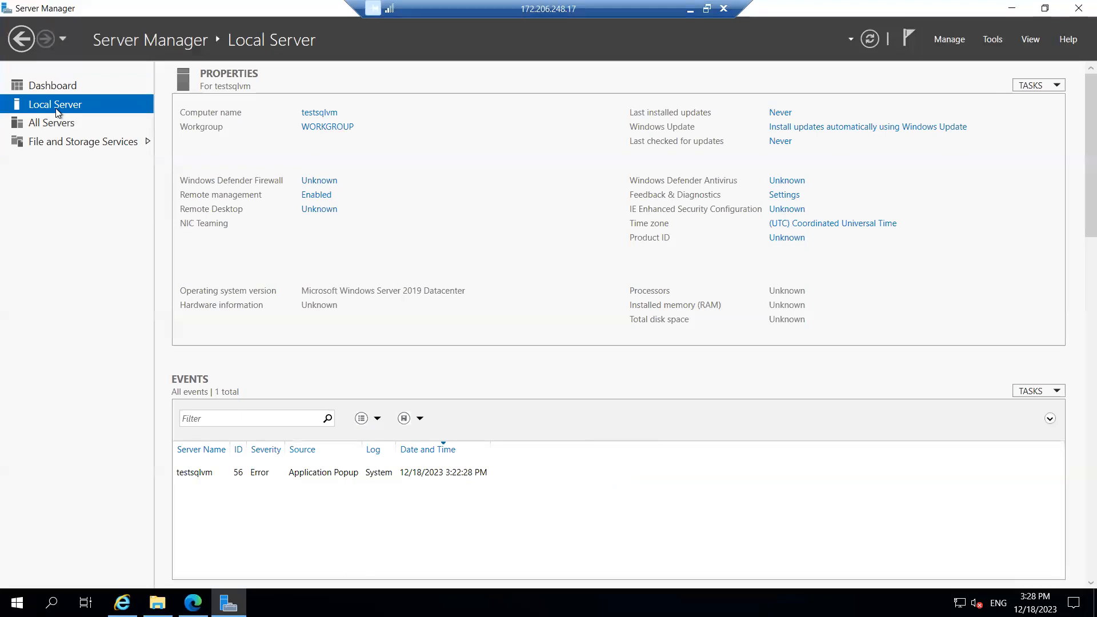
pyautogui.click(49, 127)
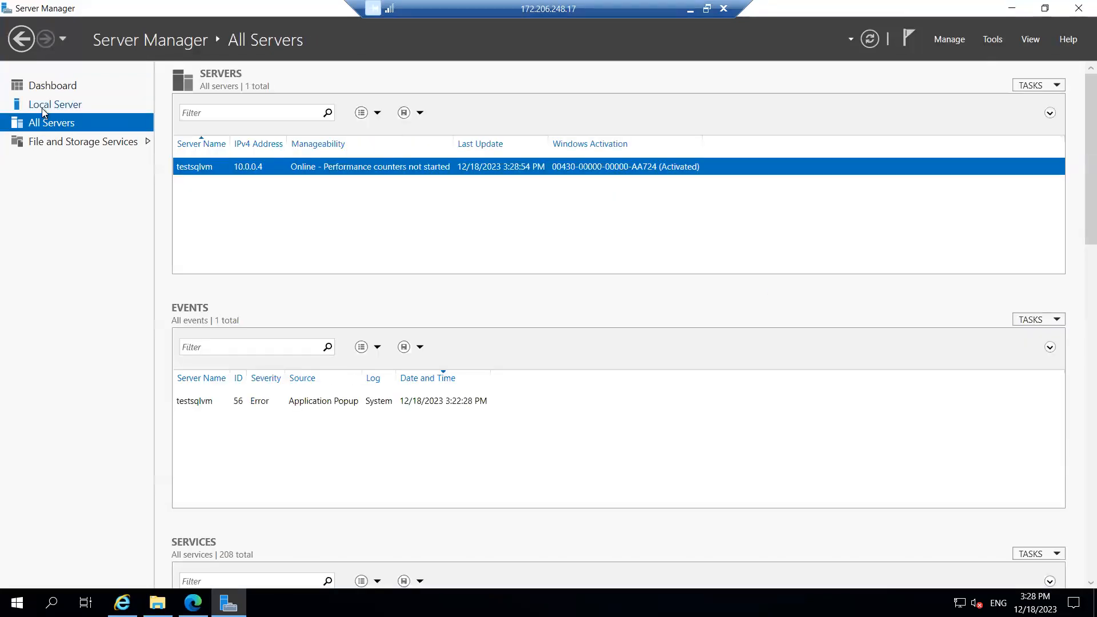
pyautogui.click(42, 108)
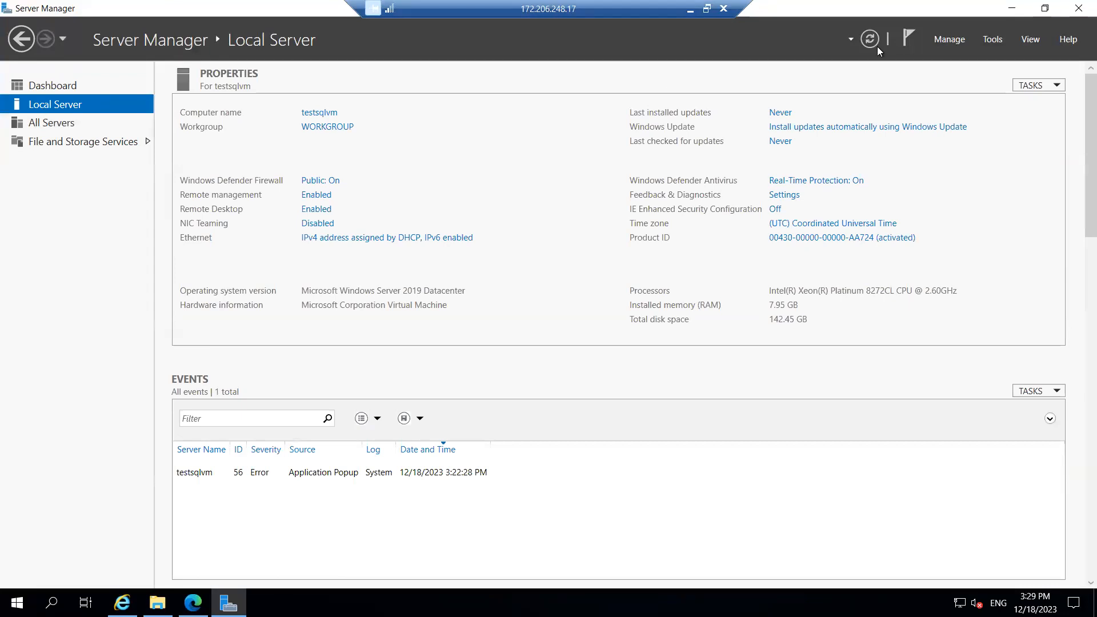
pyautogui.click(1077, 8)
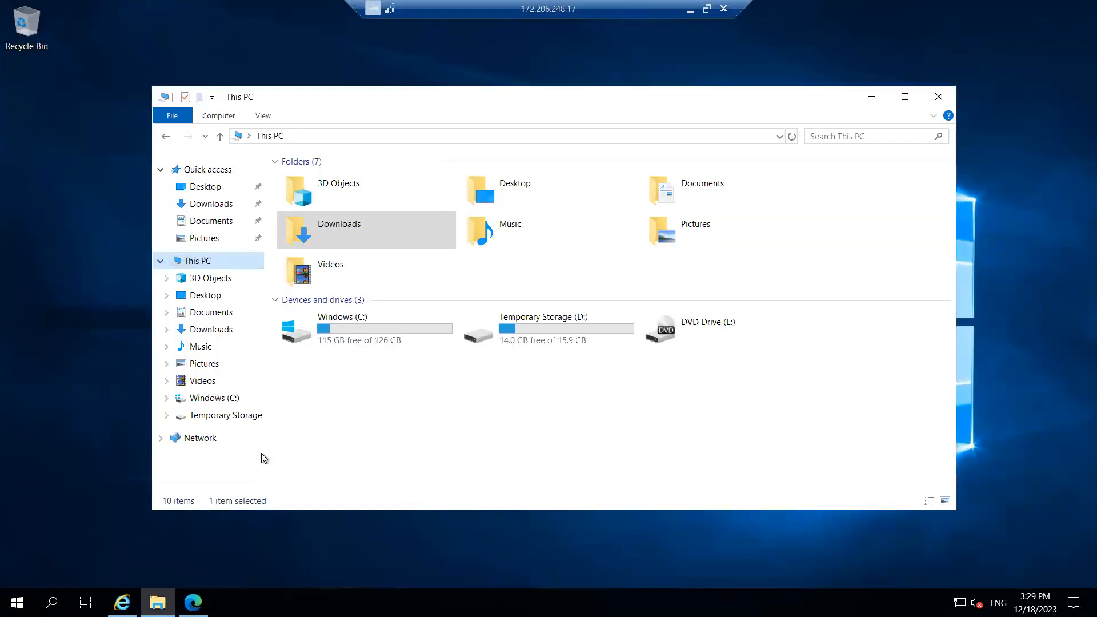
pyautogui.rightClick(202, 264)
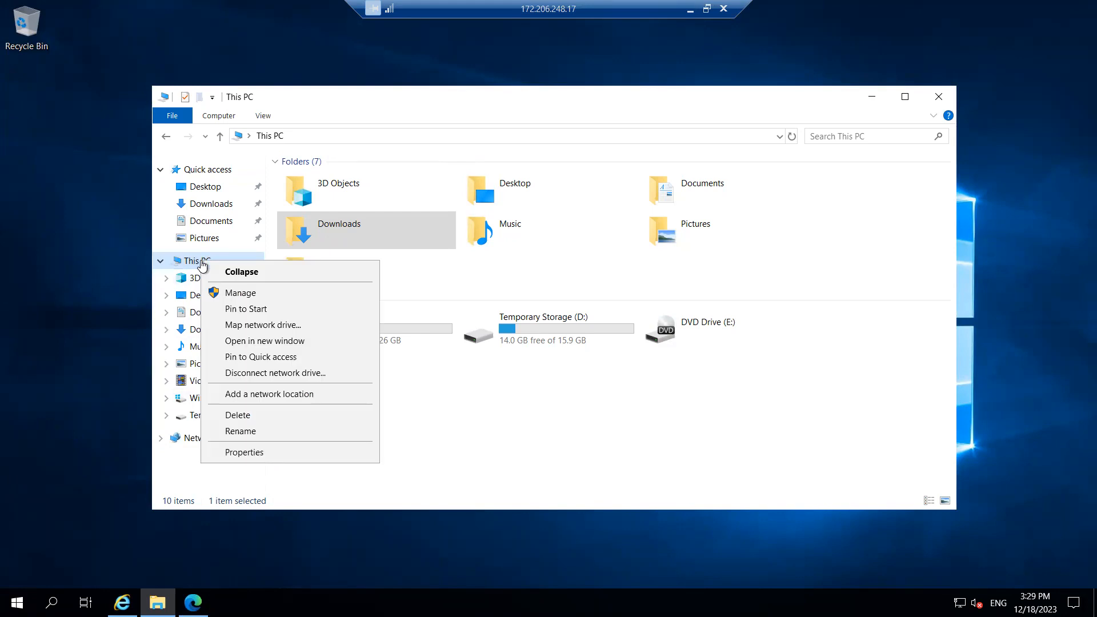
pyautogui.click(254, 296)
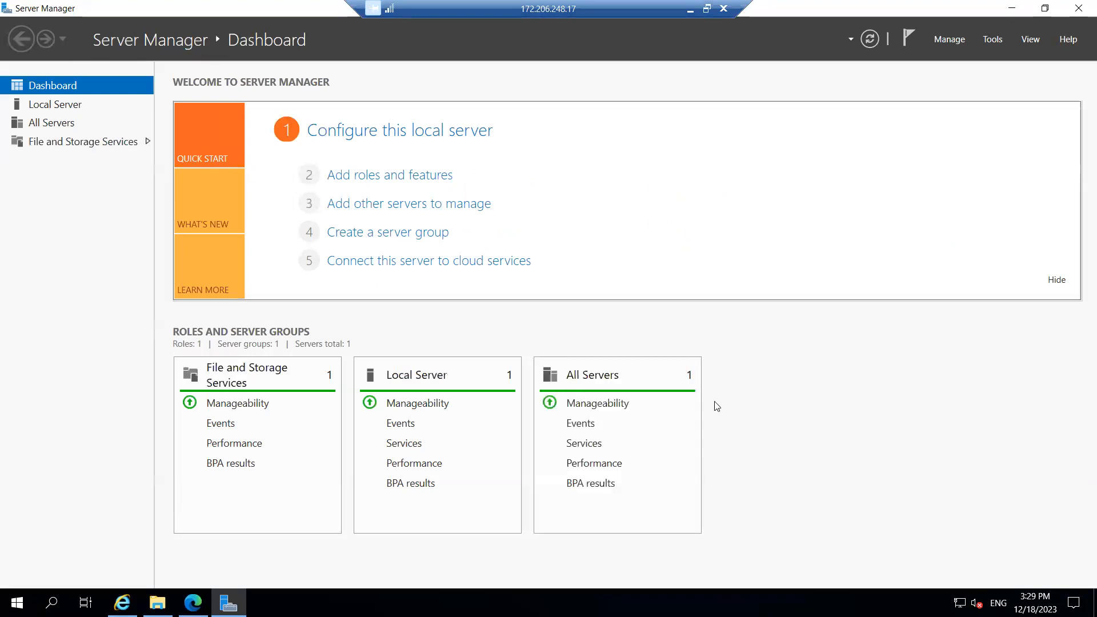
pyautogui.click(64, 107)
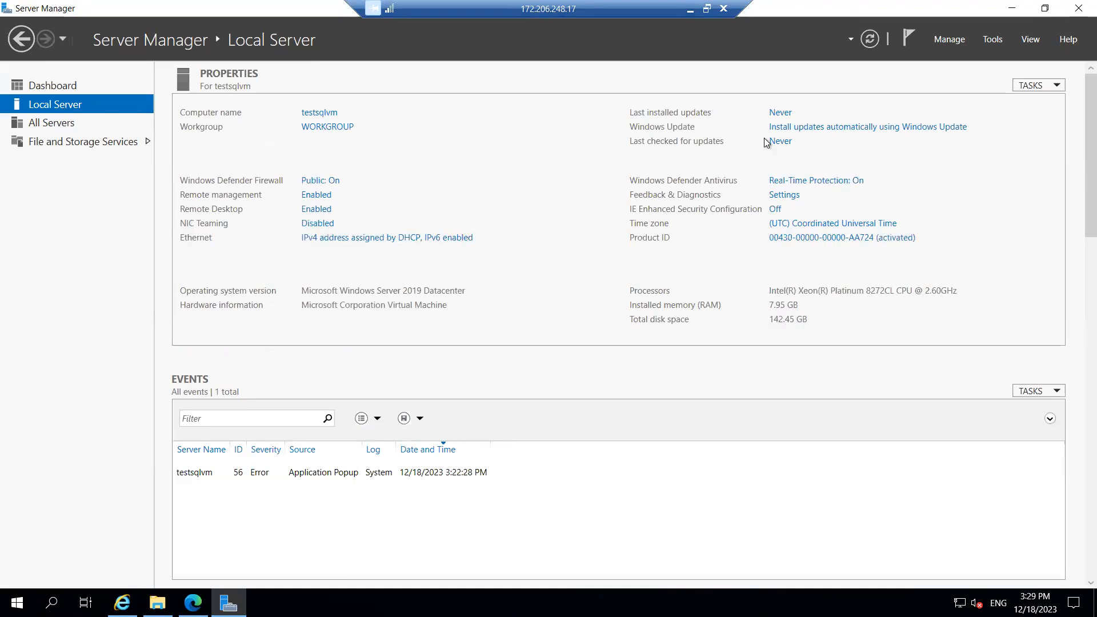
# Run diskmgmt.msc and confirm initializing Disk 2 and Disk 3 as GPT
pyautogui.press('super+r')
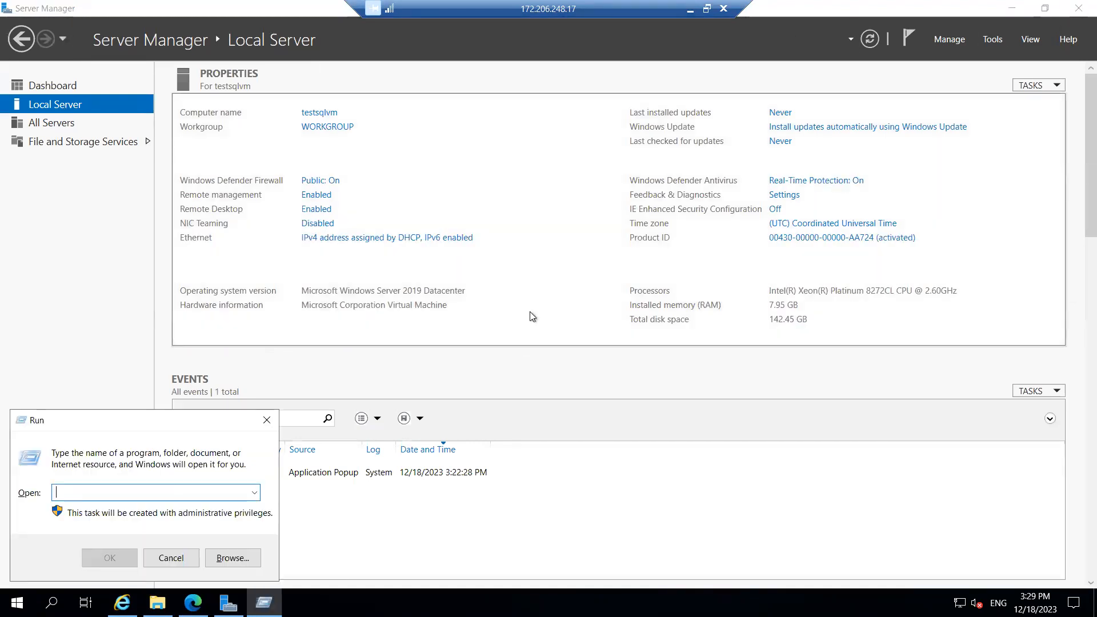
pyautogui.write('disk')
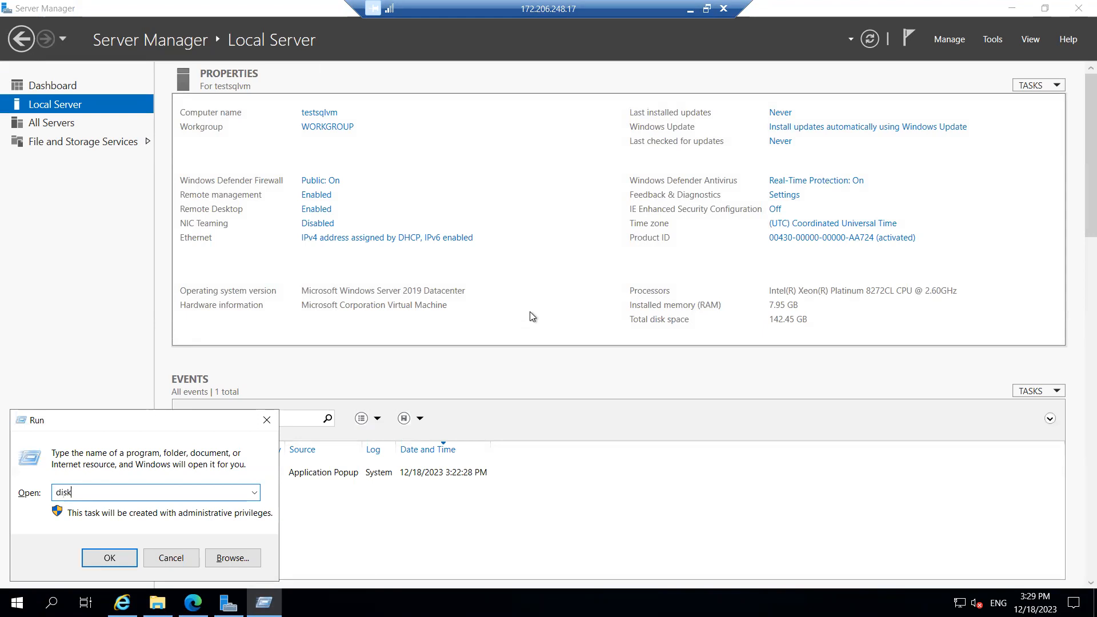
pyautogui.write('mgmt.msc')
pyautogui.press('Return')
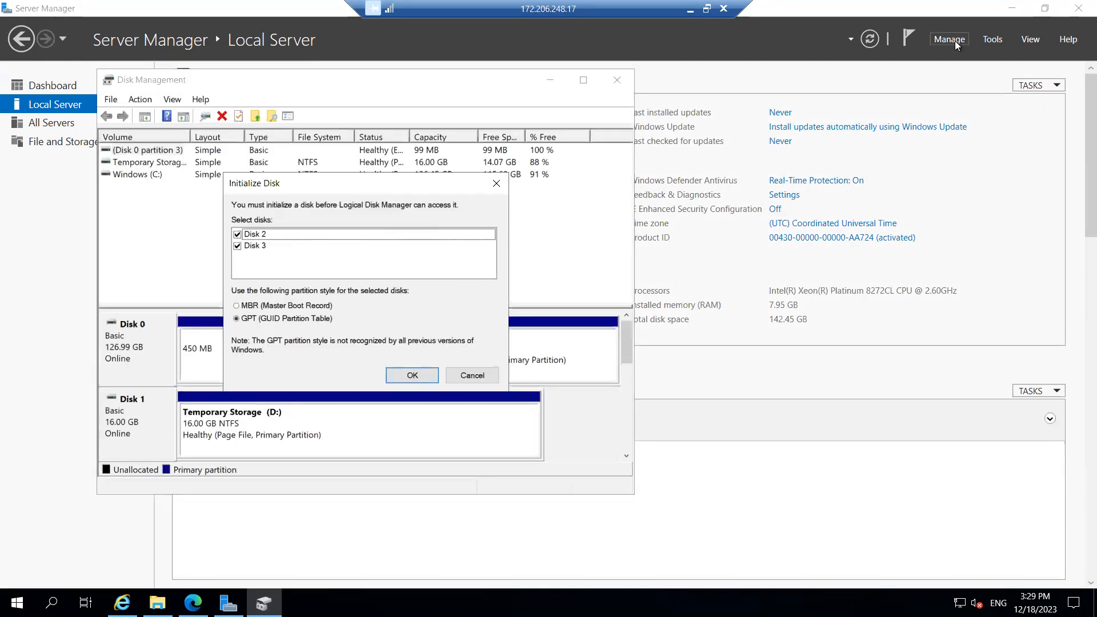
pyautogui.click(954, 40)
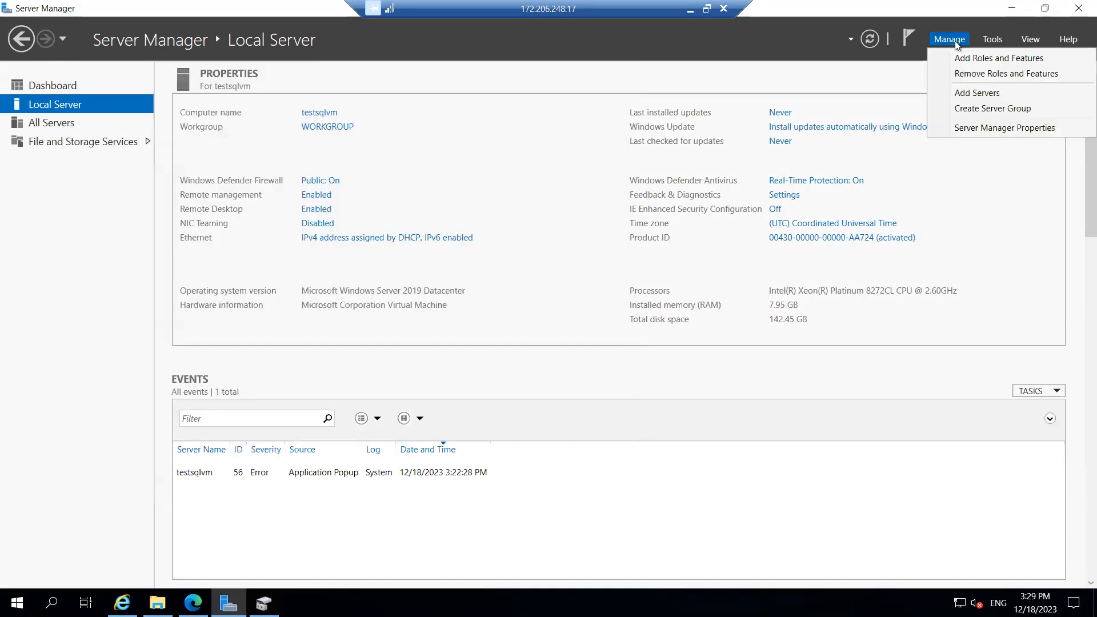
pyautogui.click(989, 40)
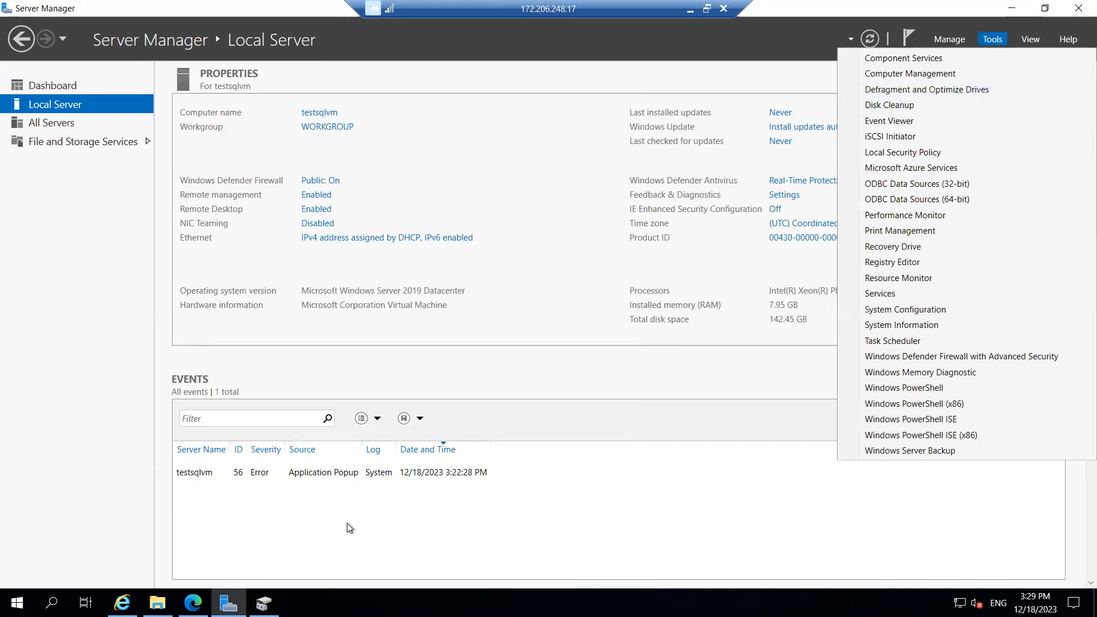
pyautogui.click(263, 604)
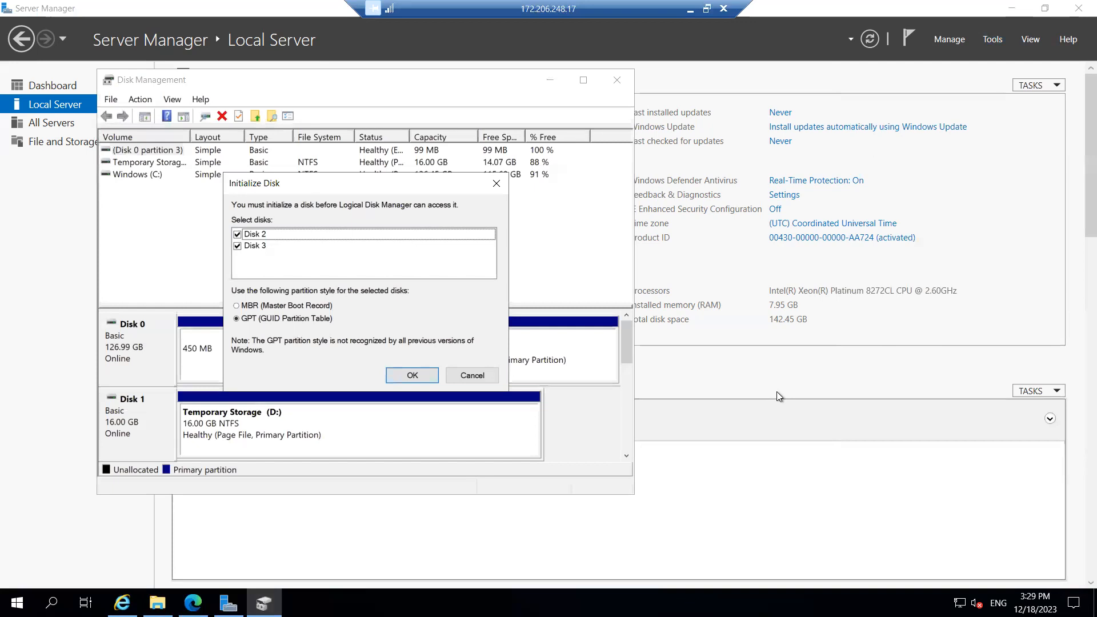
pyautogui.click(414, 375)
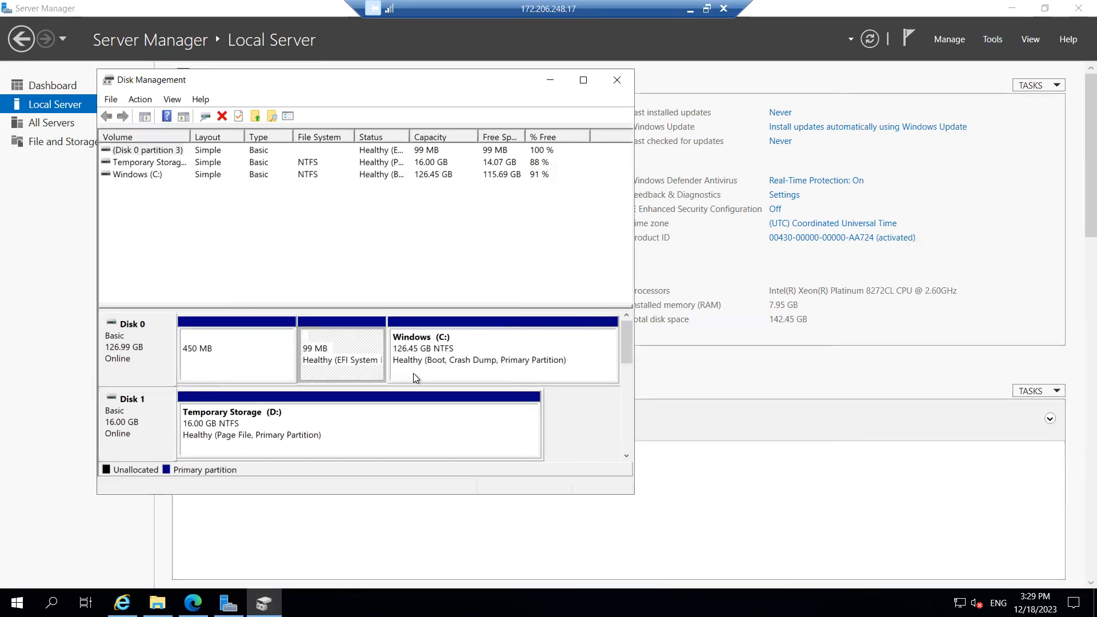
# Refresh the This PC drive list, then scroll Disk Management down to the unallocated 3.98 GB Disk 2 and Disk 3
pyautogui.moveTo(626, 374); pyautogui.dragTo(632, 314)
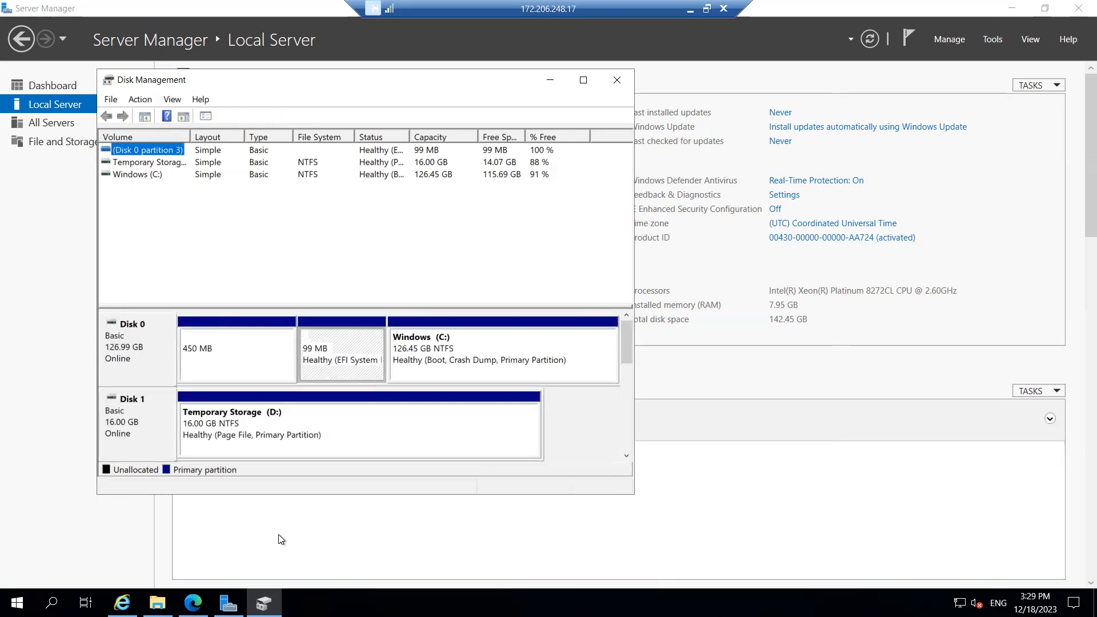
pyautogui.click(157, 602)
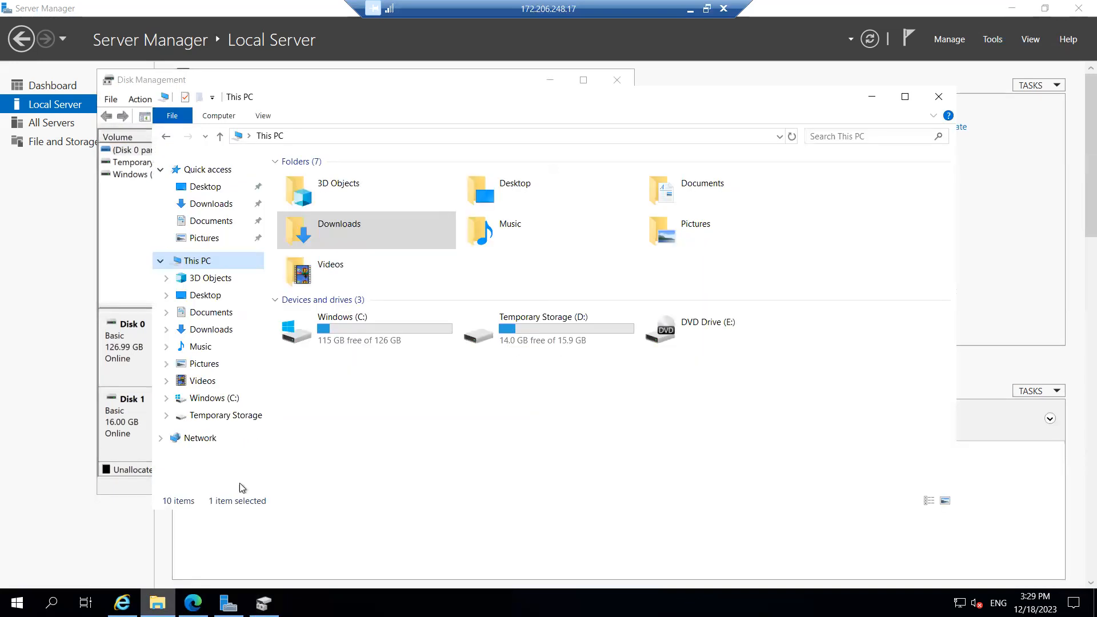
pyautogui.rightClick(389, 430)
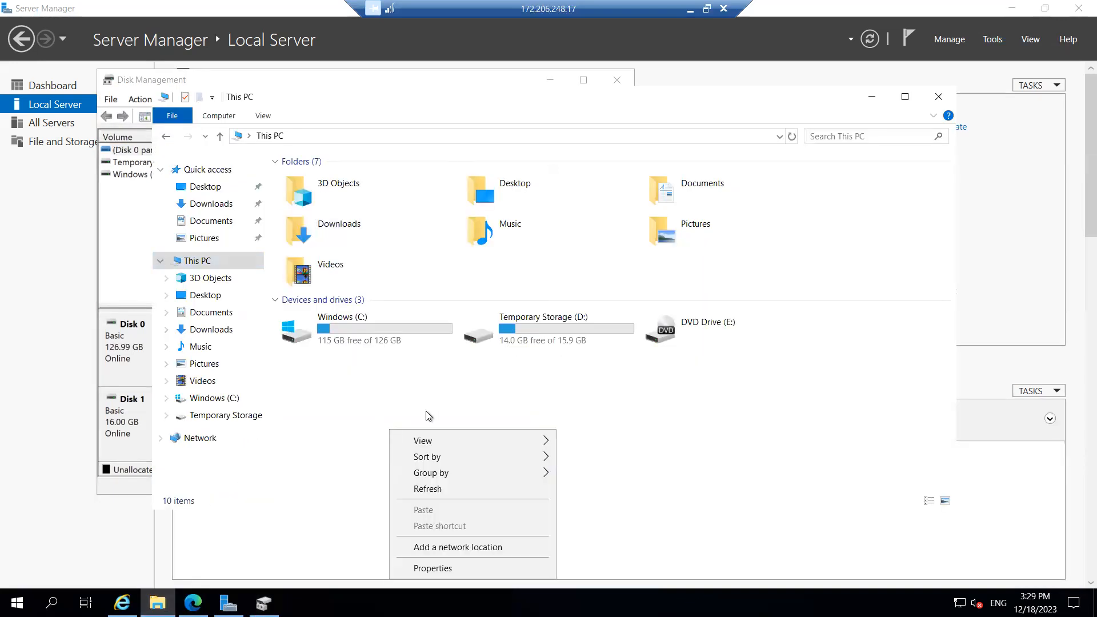
pyautogui.click(445, 489)
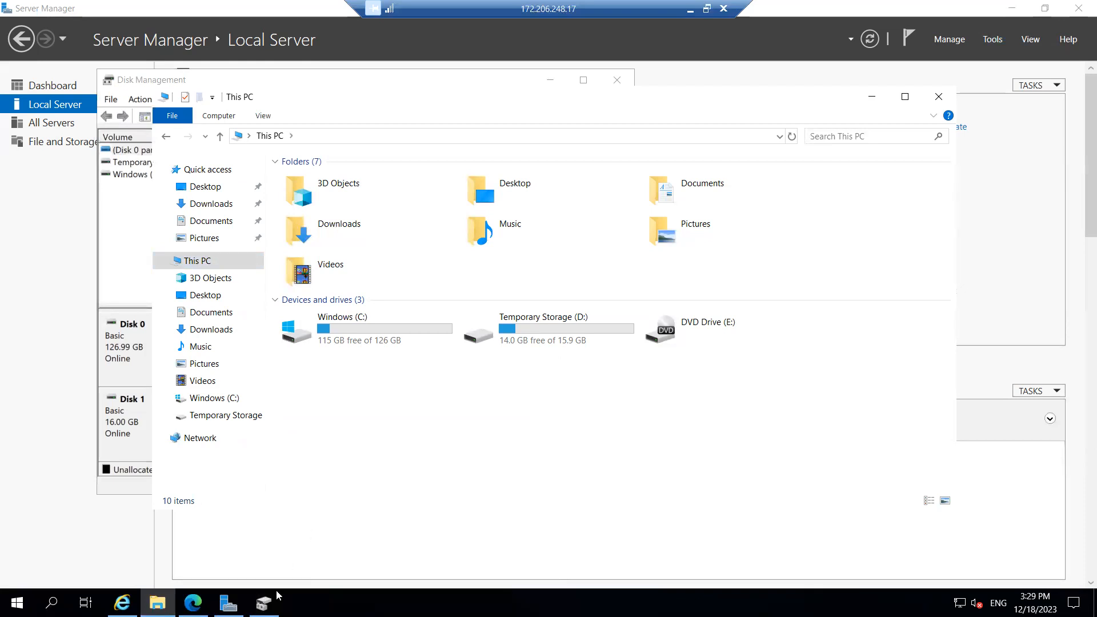
pyautogui.click(265, 601)
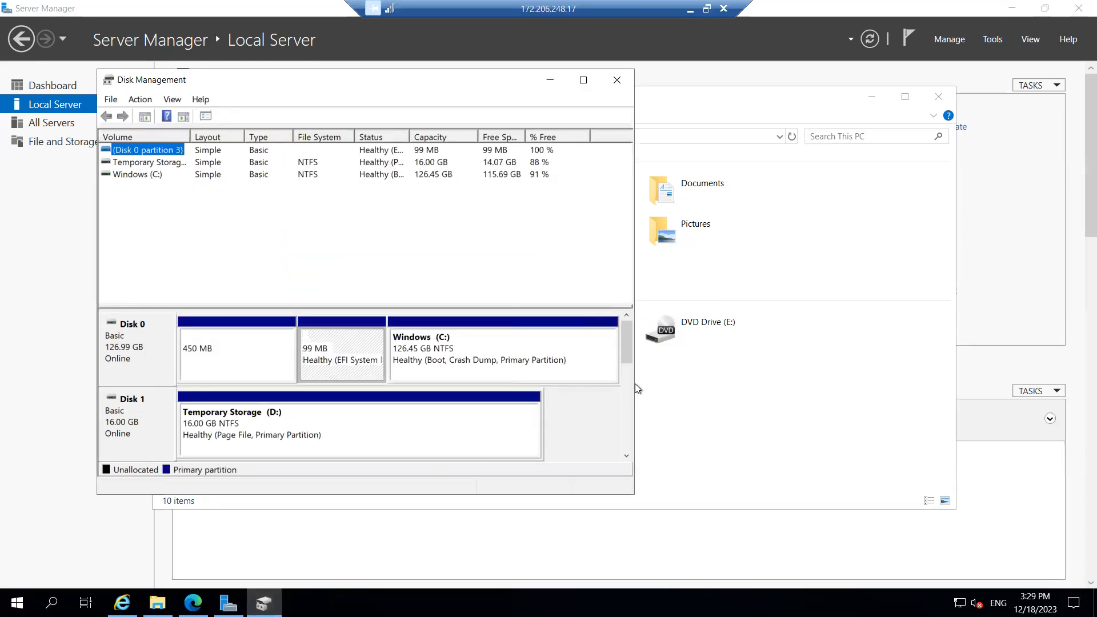
pyautogui.moveTo(626, 334); pyautogui.dragTo(372, 372)
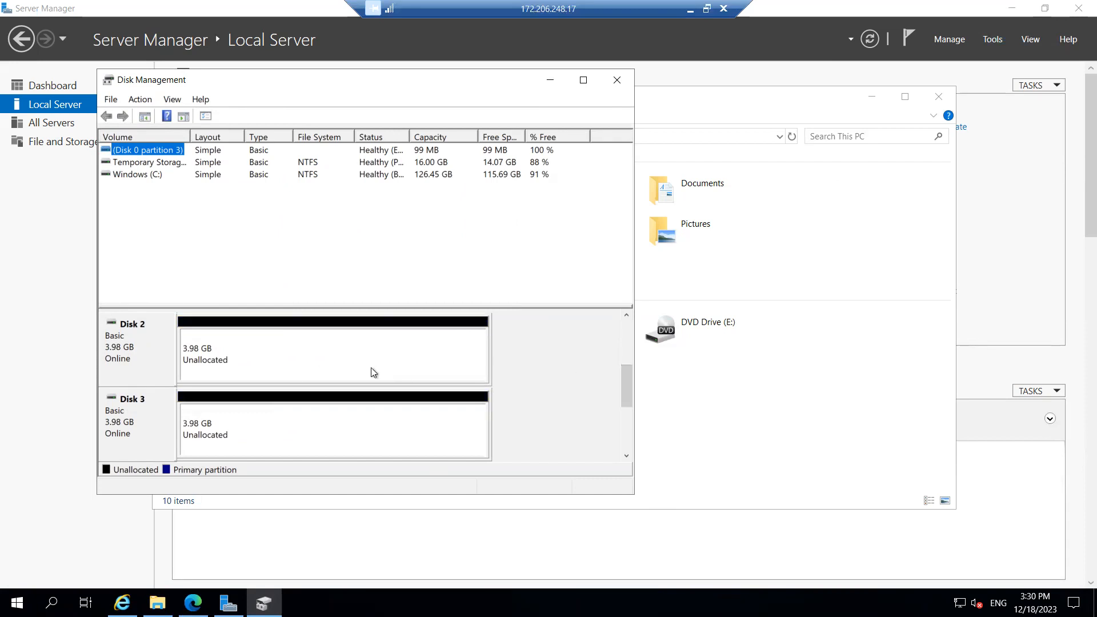
# Create a 4078 MB NTFS simple volume on Disk 2 with the default drive letter and label
pyautogui.rightClick(373, 372)
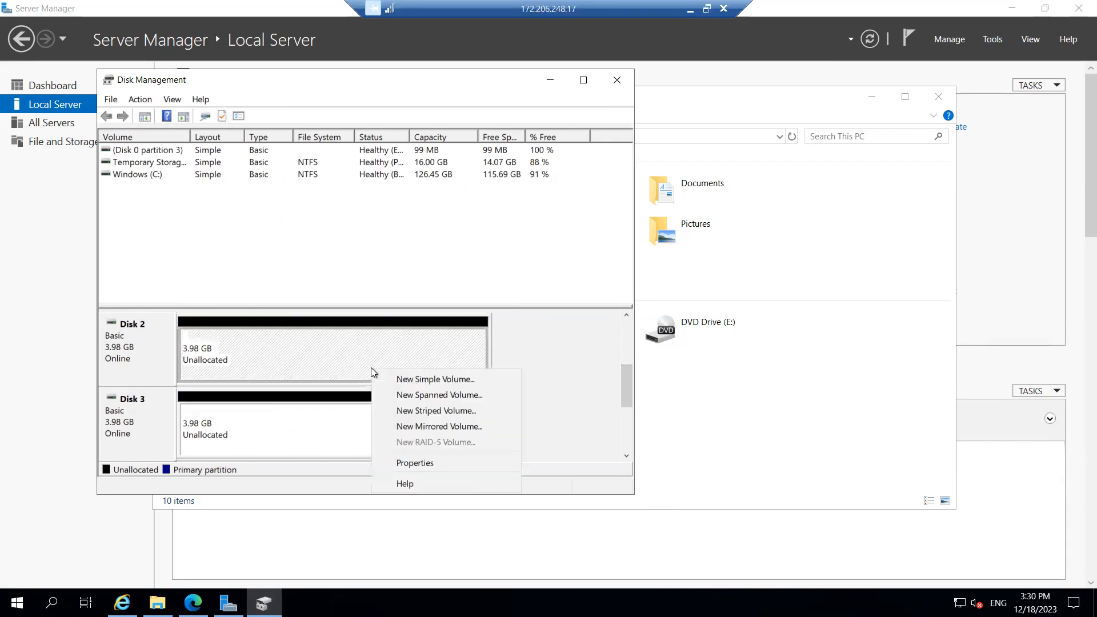
pyautogui.click(426, 379)
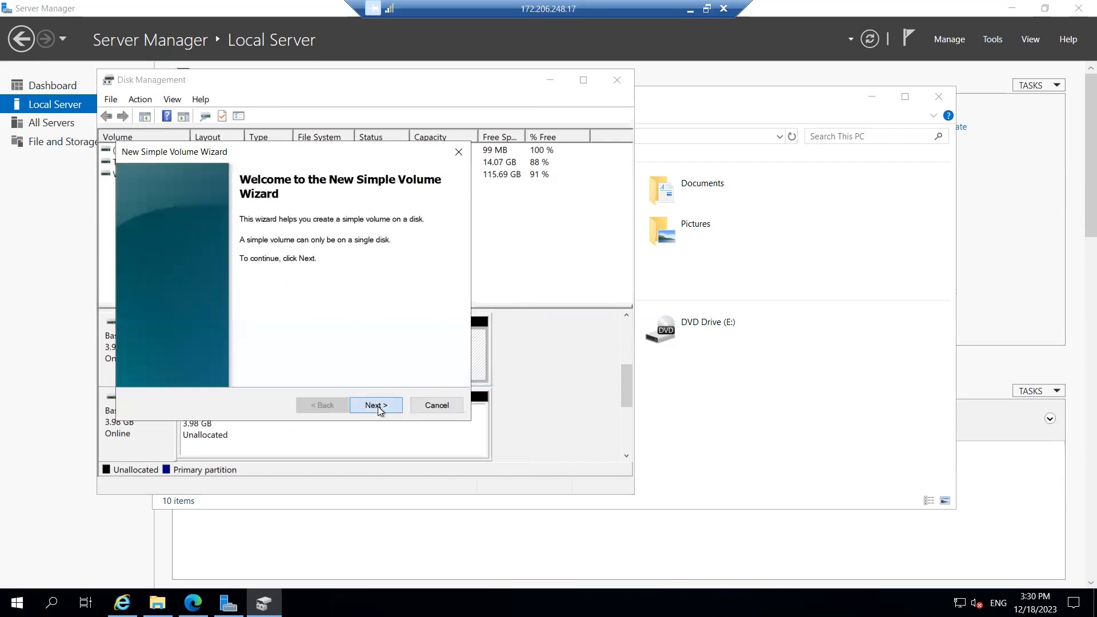
pyautogui.click(378, 406)
pyautogui.click(378, 406)
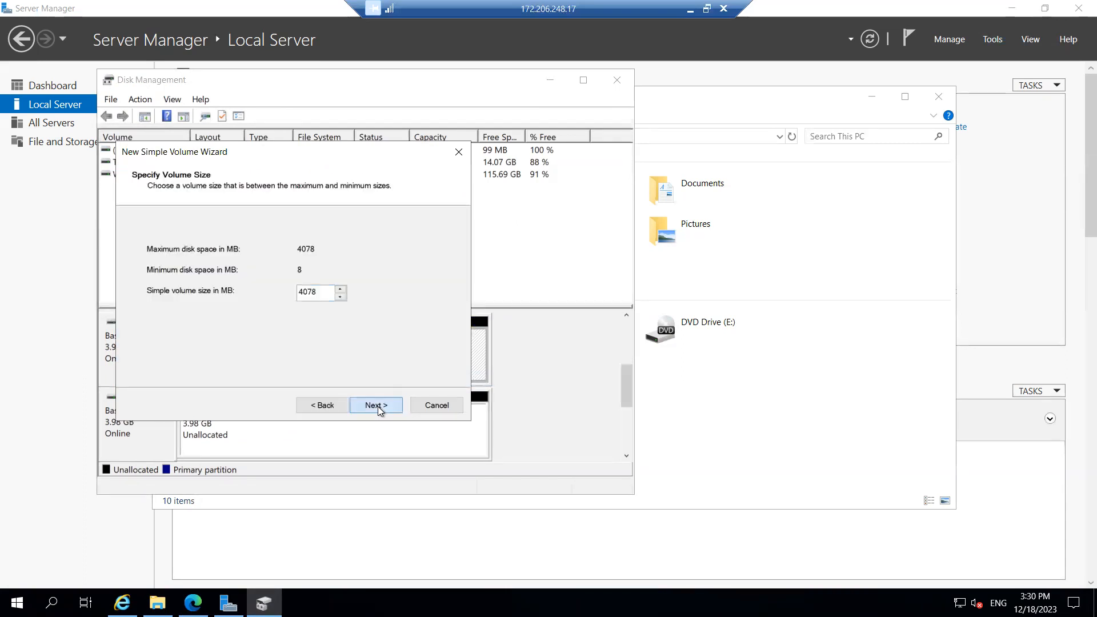
pyautogui.click(378, 406)
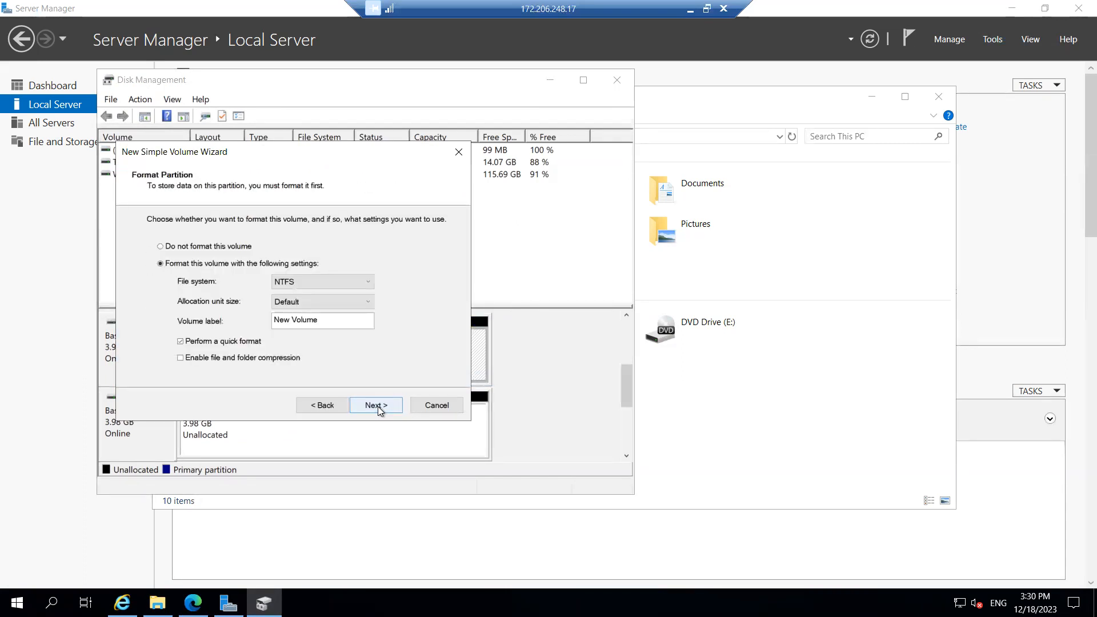
pyautogui.click(378, 406)
pyautogui.click(377, 406)
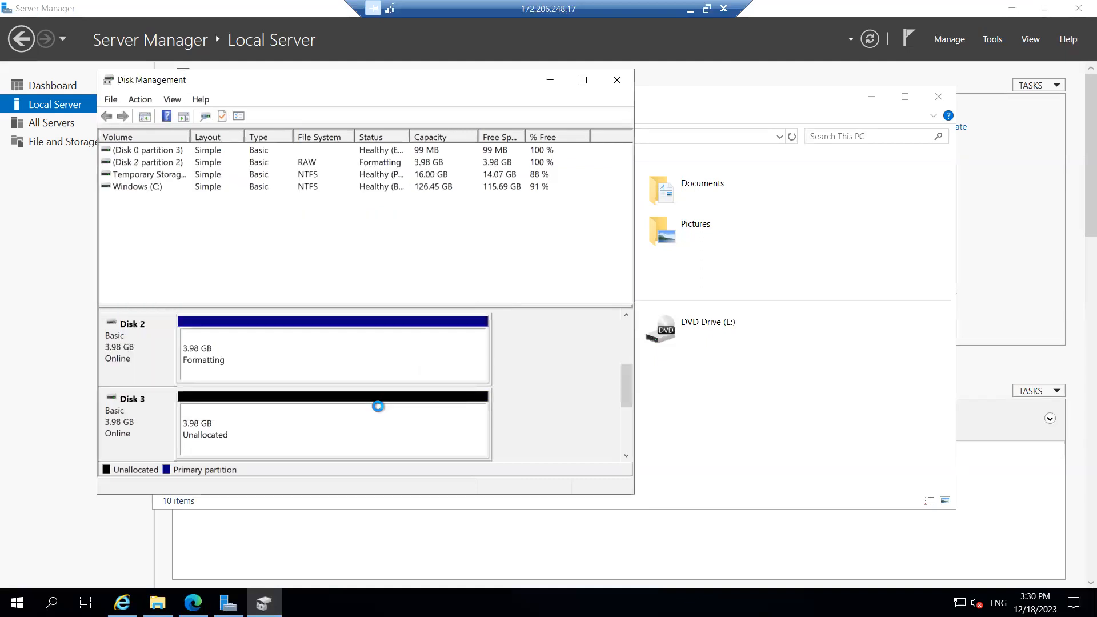
# Create a matching 4078 MB NTFS simple volume on Disk 3 with defaults, then close Disk Management
pyautogui.rightClick(350, 433)
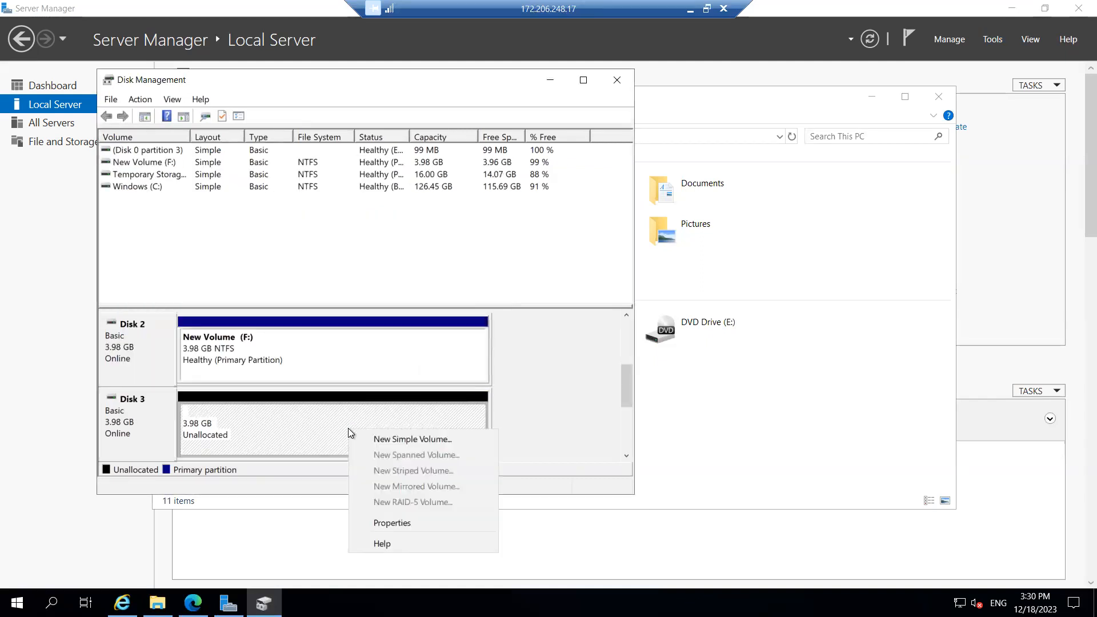
pyautogui.click(408, 441)
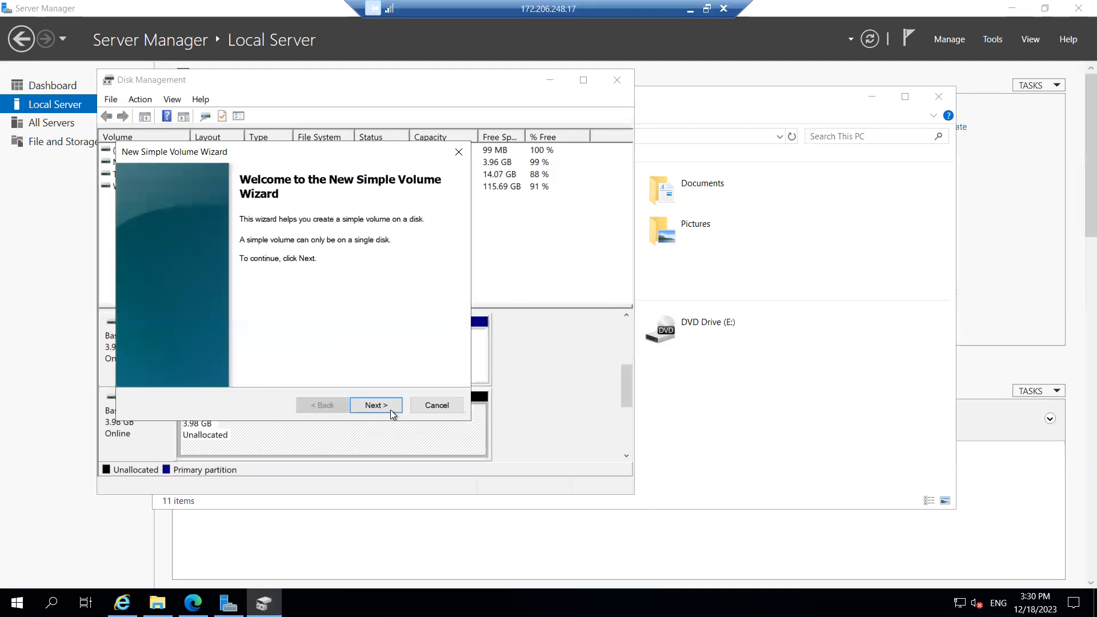
pyautogui.click(374, 406)
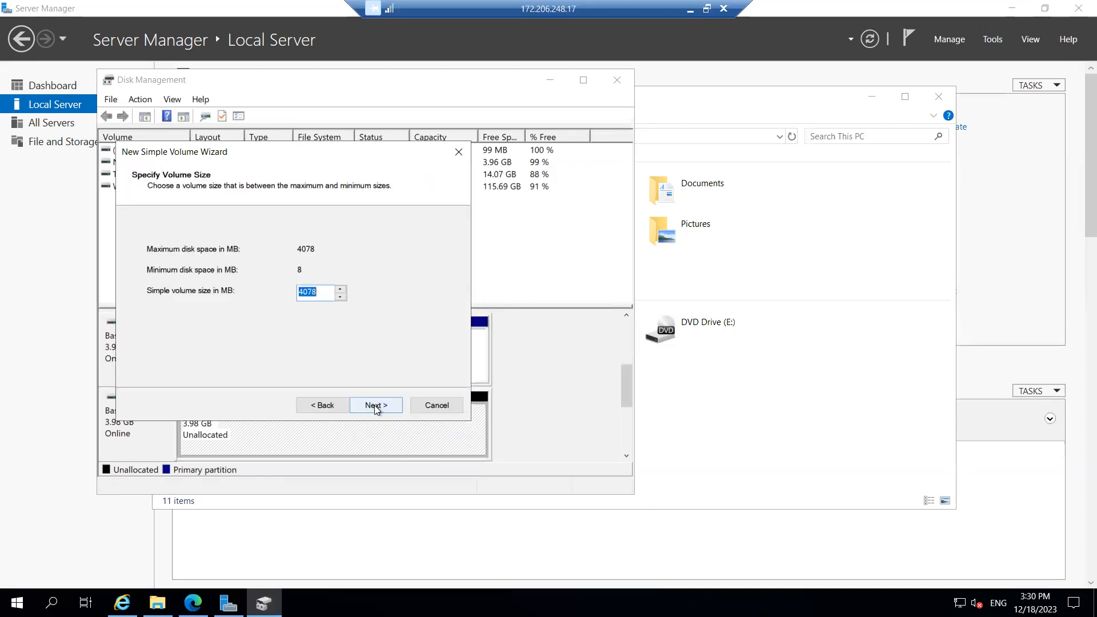
pyautogui.click(374, 405)
pyautogui.click(375, 405)
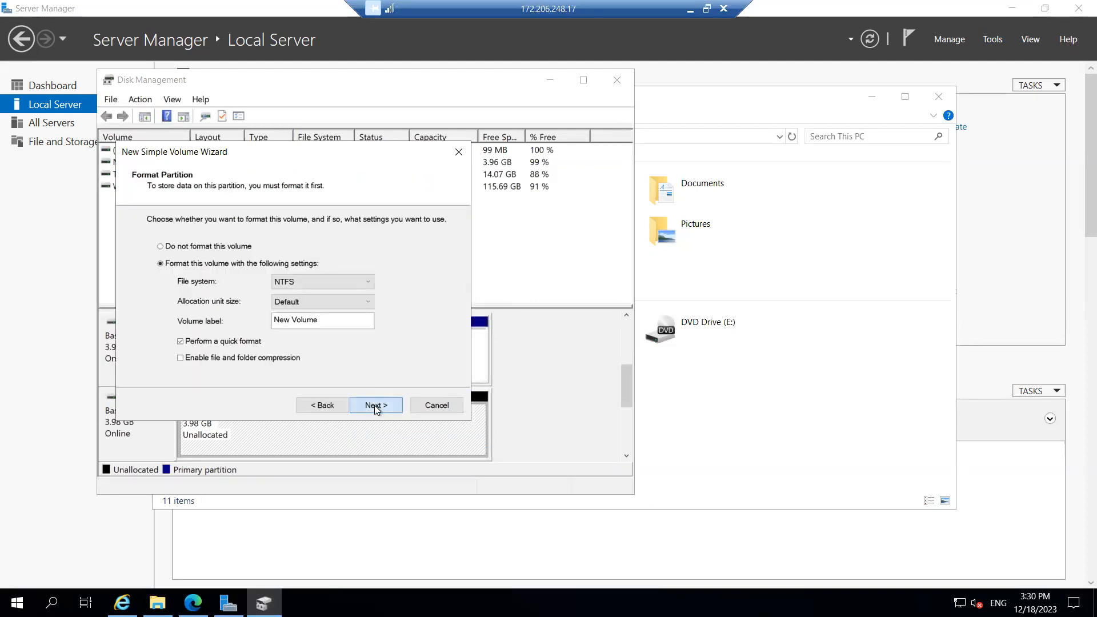
pyautogui.click(375, 405)
pyautogui.click(375, 406)
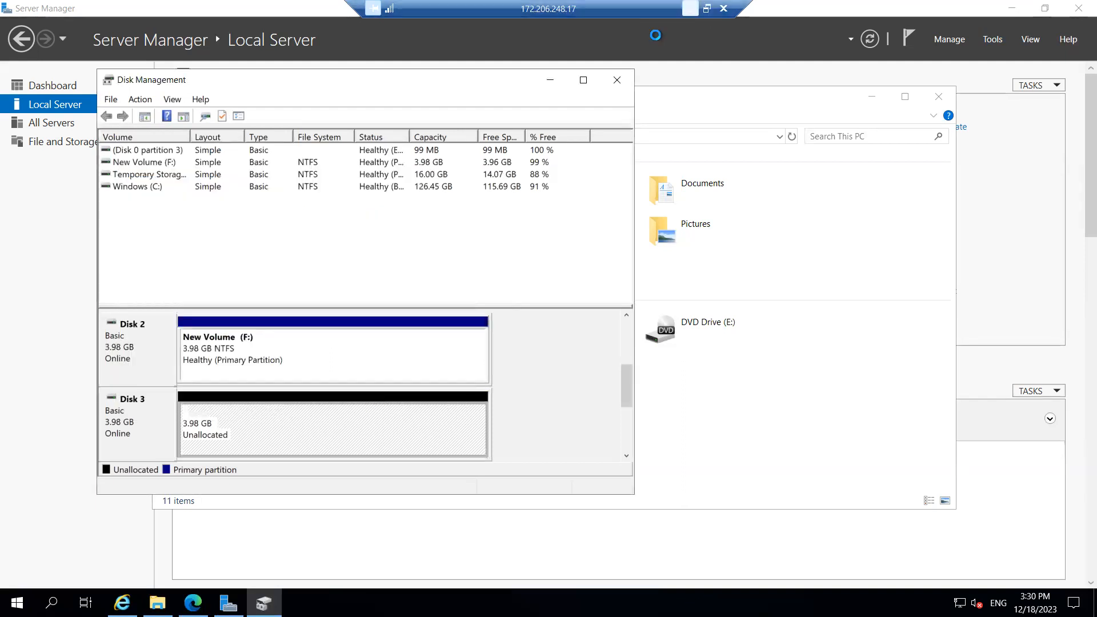
pyautogui.click(616, 80)
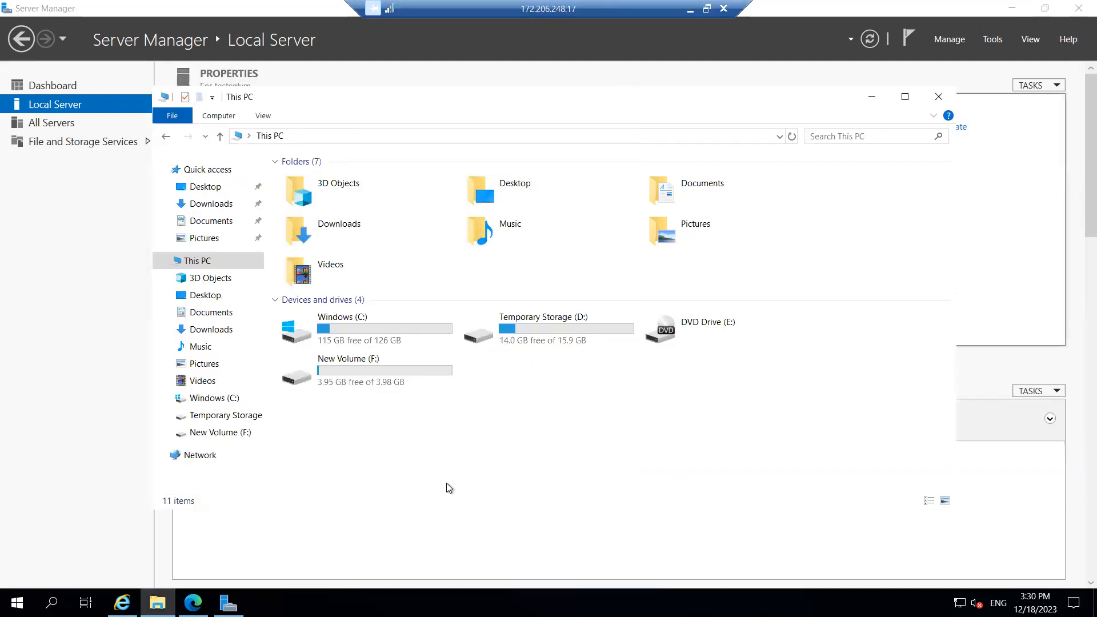
pyautogui.rightClick(410, 436)
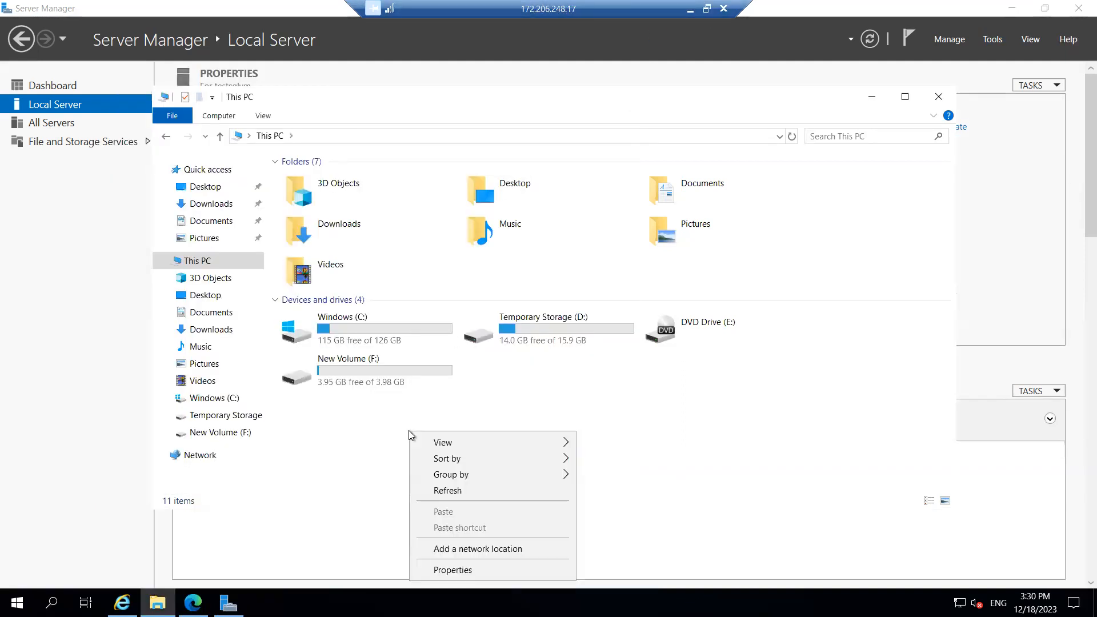
pyautogui.click(447, 490)
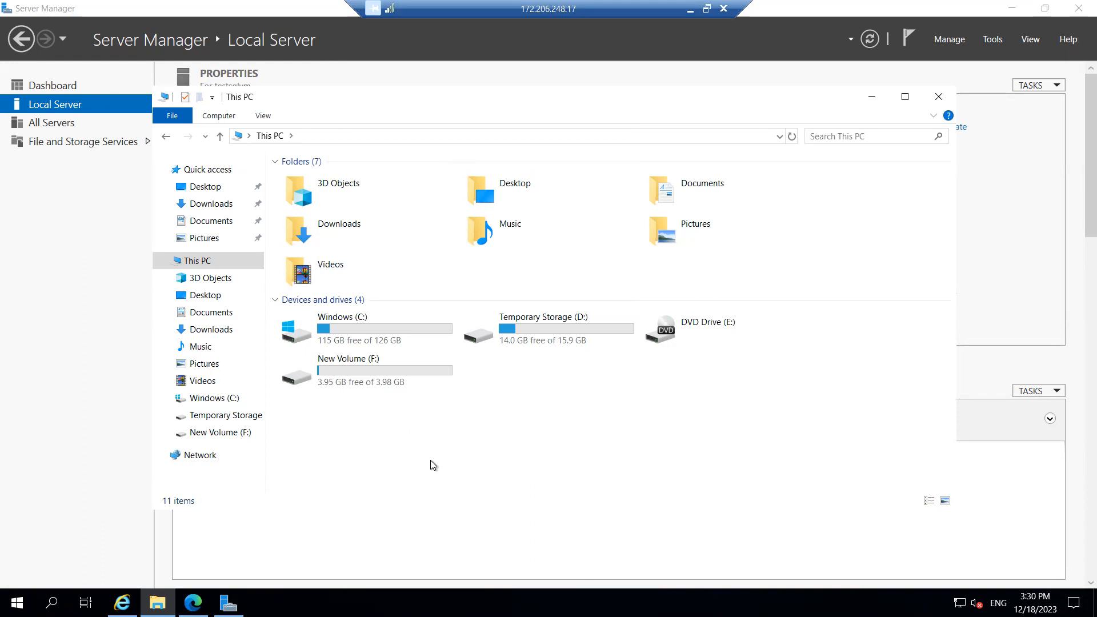
# Relaunch diskmgmt.msc, quick-format Disk 3's New Volume as NTFS, and close Disk Management
pyautogui.press('super+r')
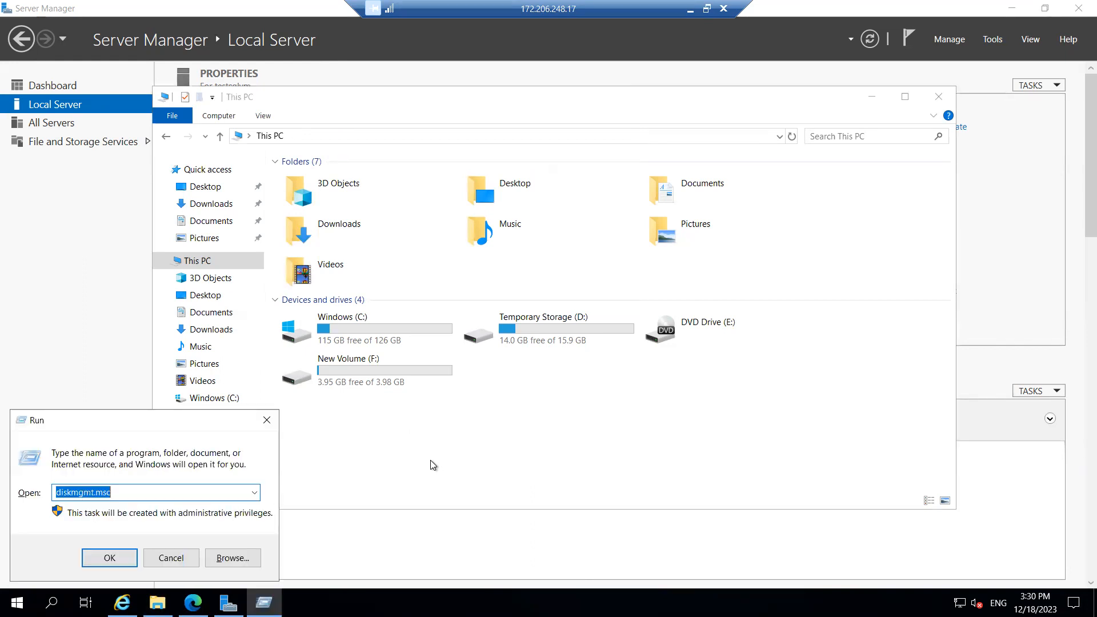
pyautogui.click(110, 558)
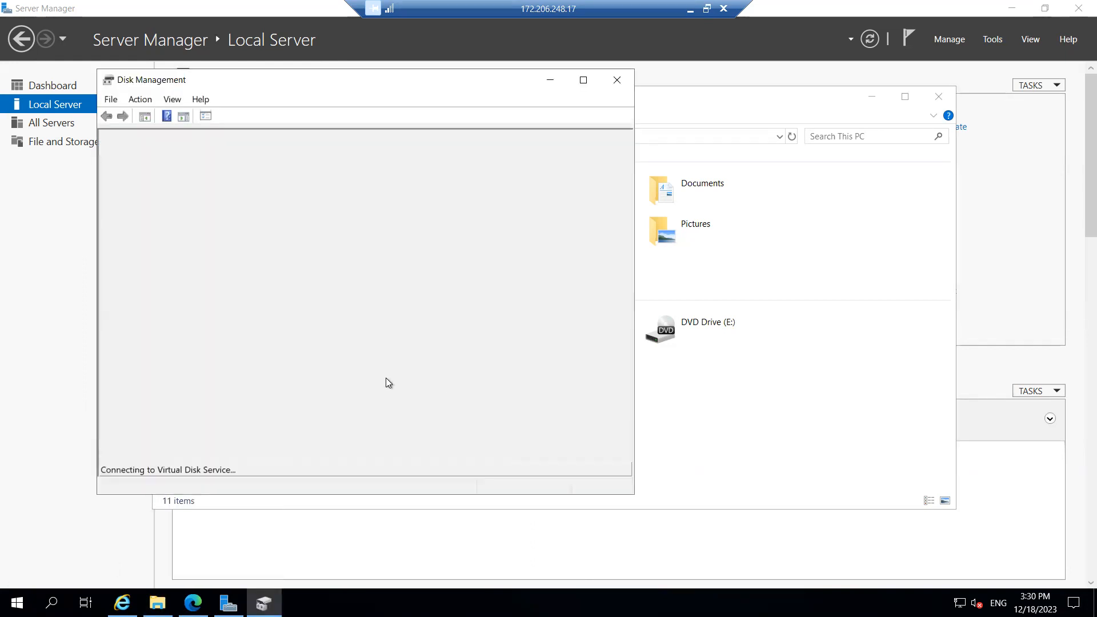
pyautogui.moveTo(625, 356); pyautogui.dragTo(625, 380)
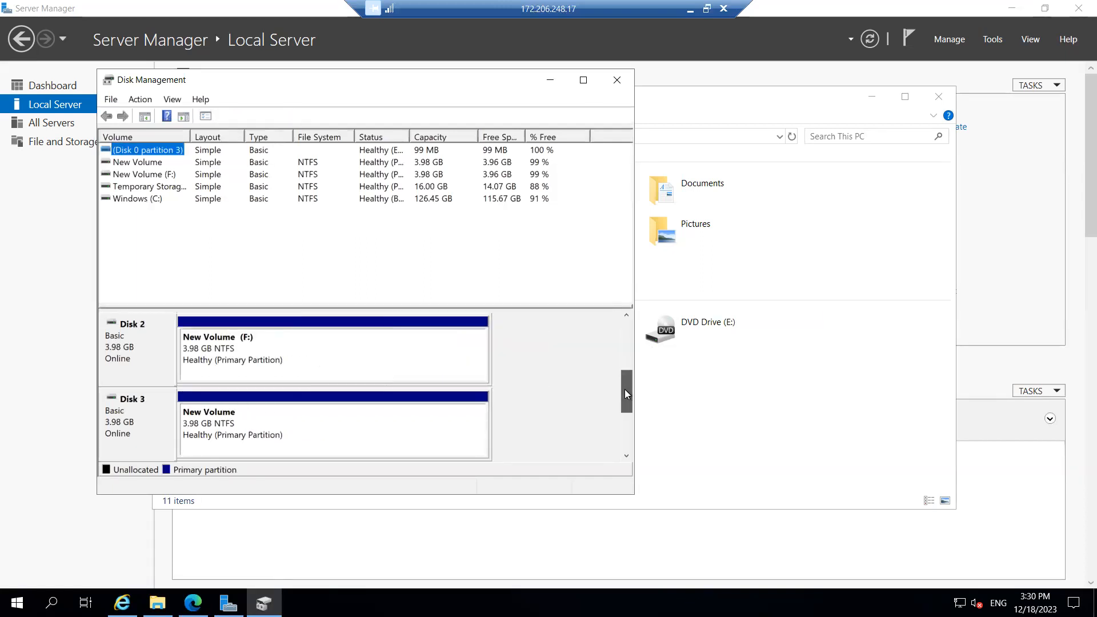
pyautogui.click(246, 438)
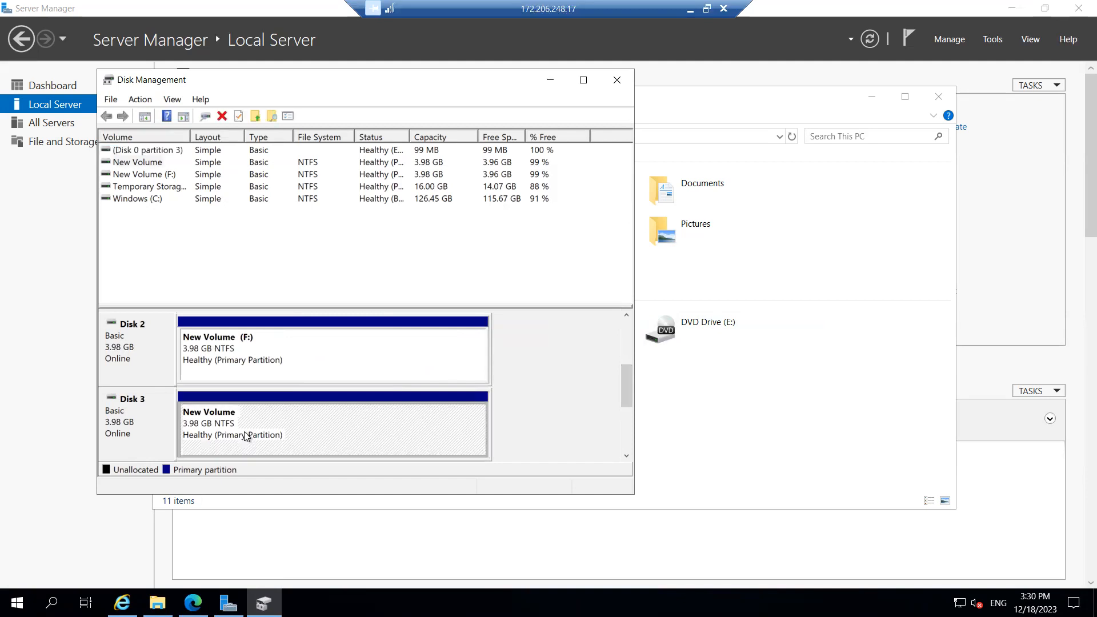
pyautogui.rightClick(246, 435)
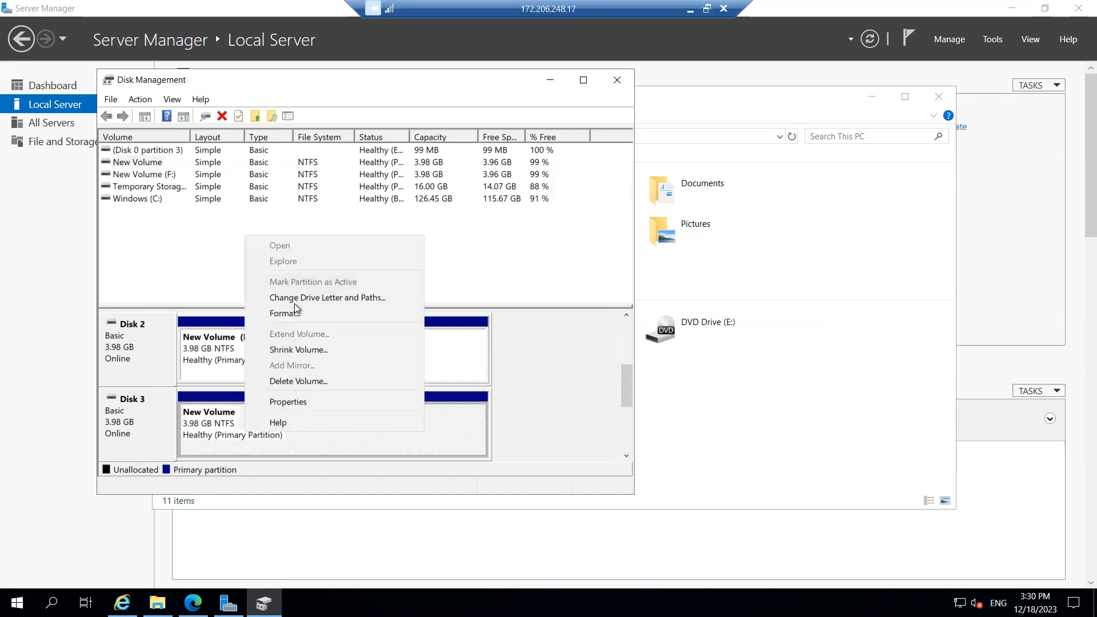
pyautogui.click(300, 316)
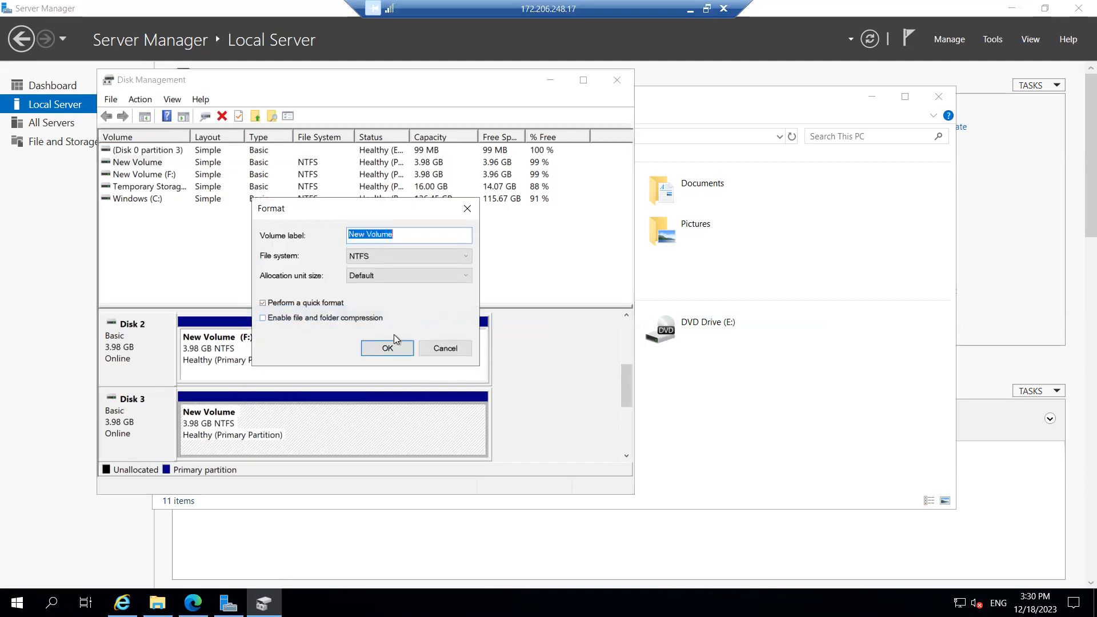
pyautogui.click(393, 351)
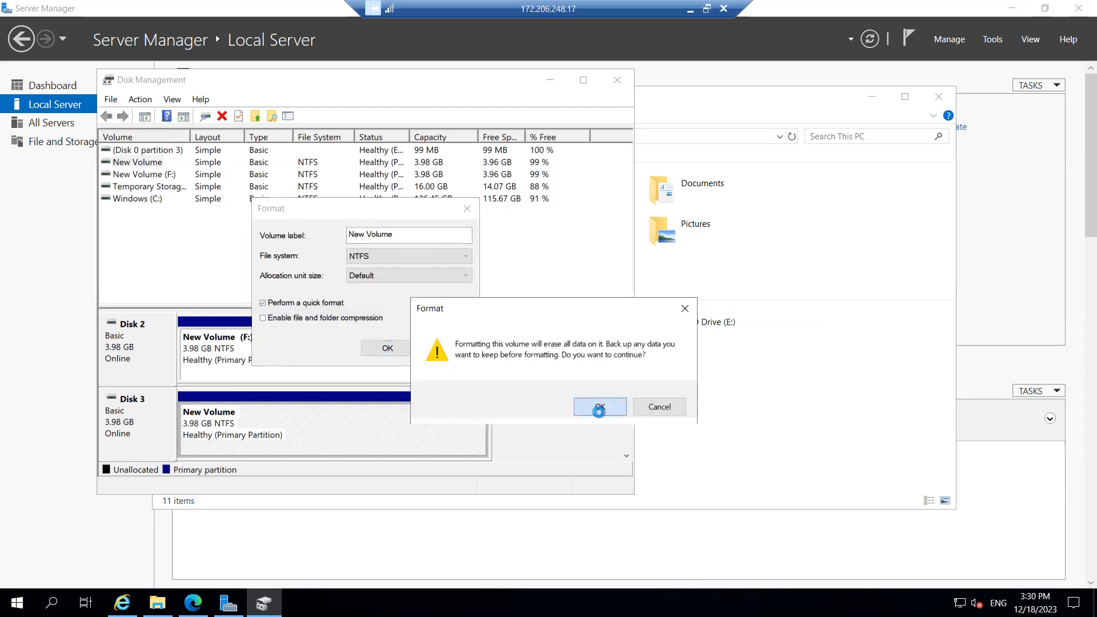
pyautogui.click(599, 409)
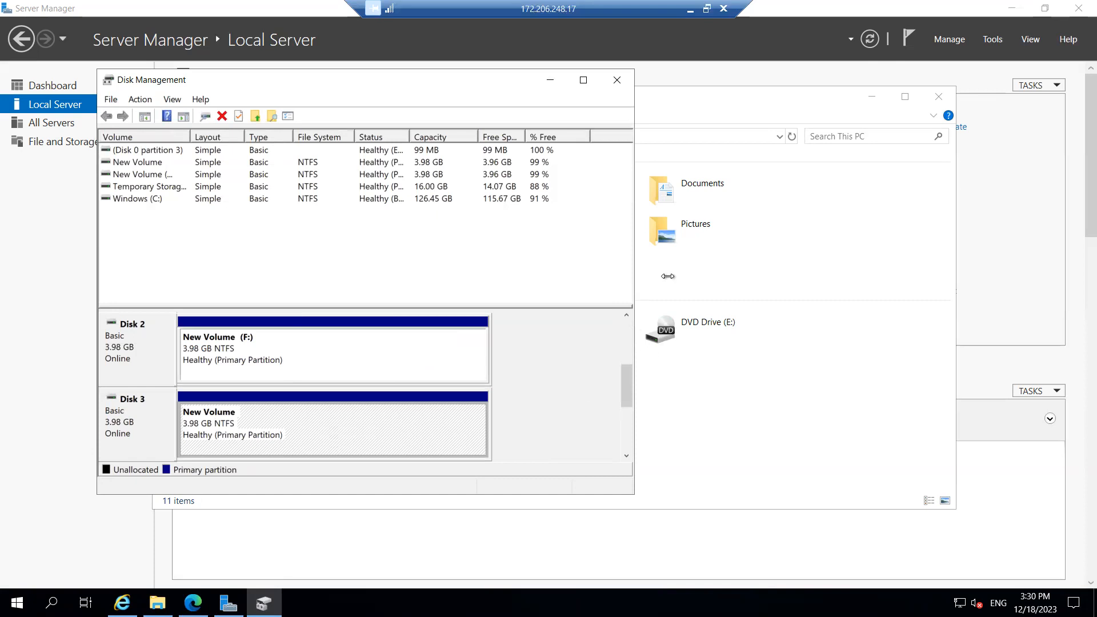
pyautogui.click(619, 80)
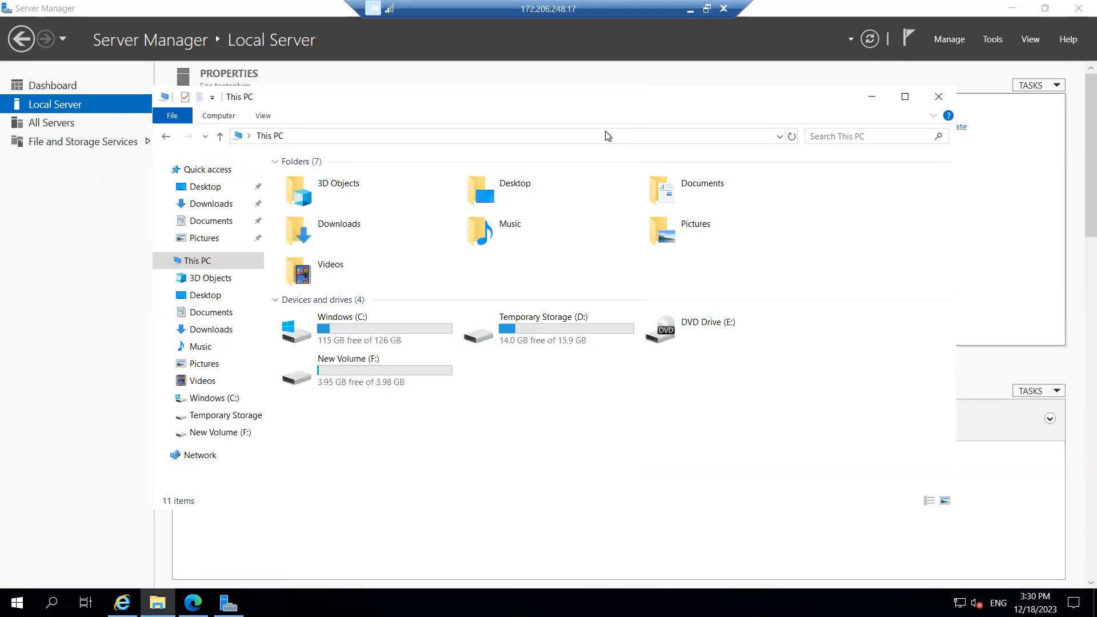
# Refresh the This PC drive list, then close Server Manager and the This PC window
pyautogui.rightClick(564, 420)
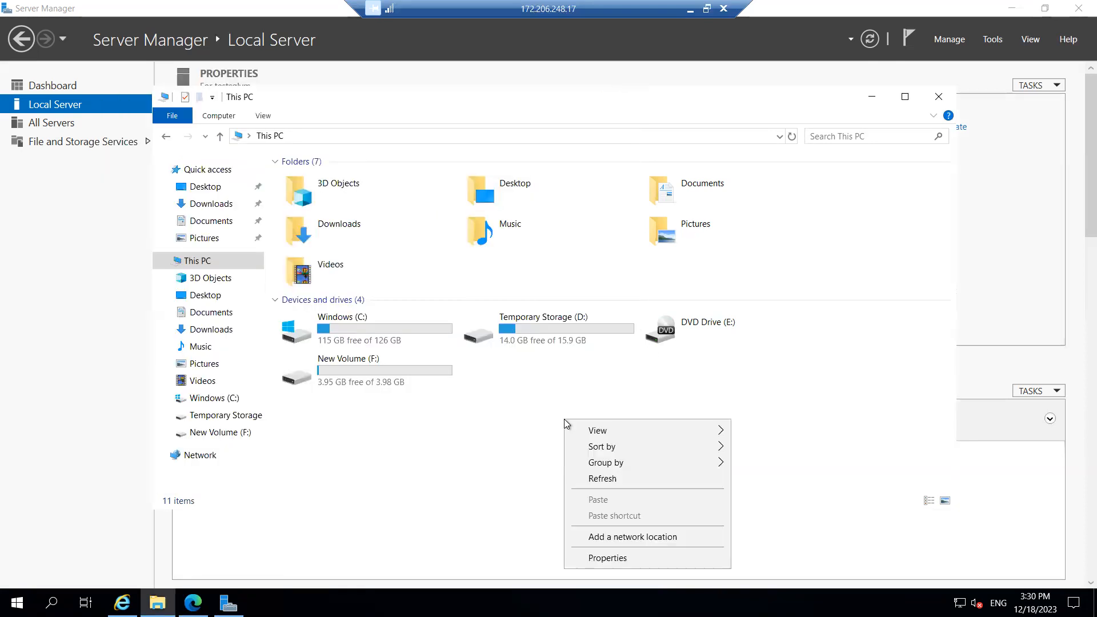
pyautogui.click(607, 479)
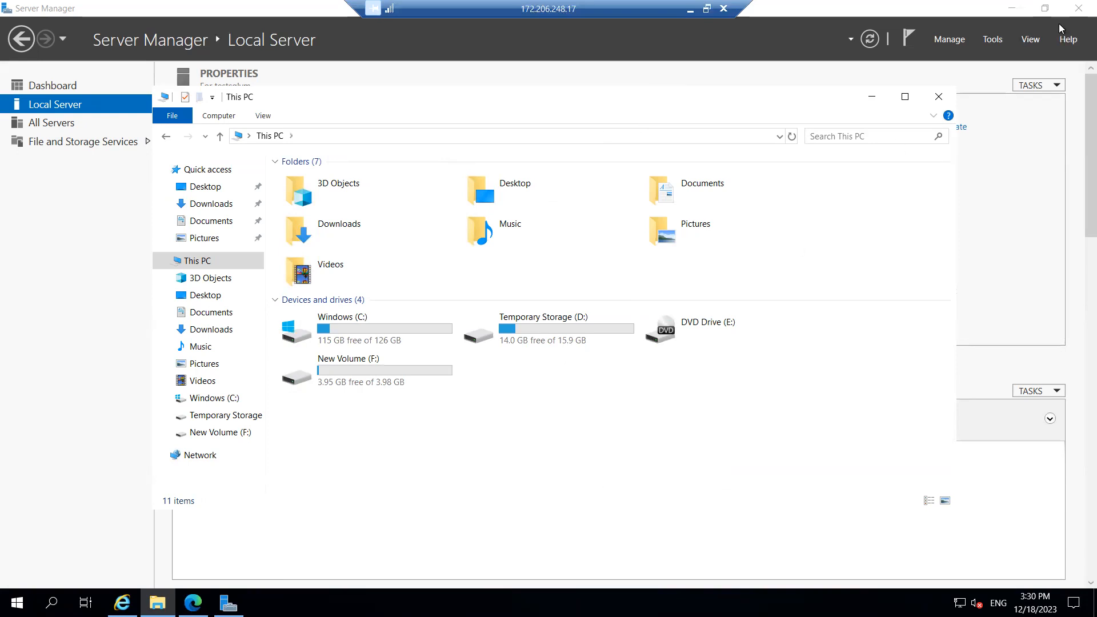
pyautogui.click(1077, 8)
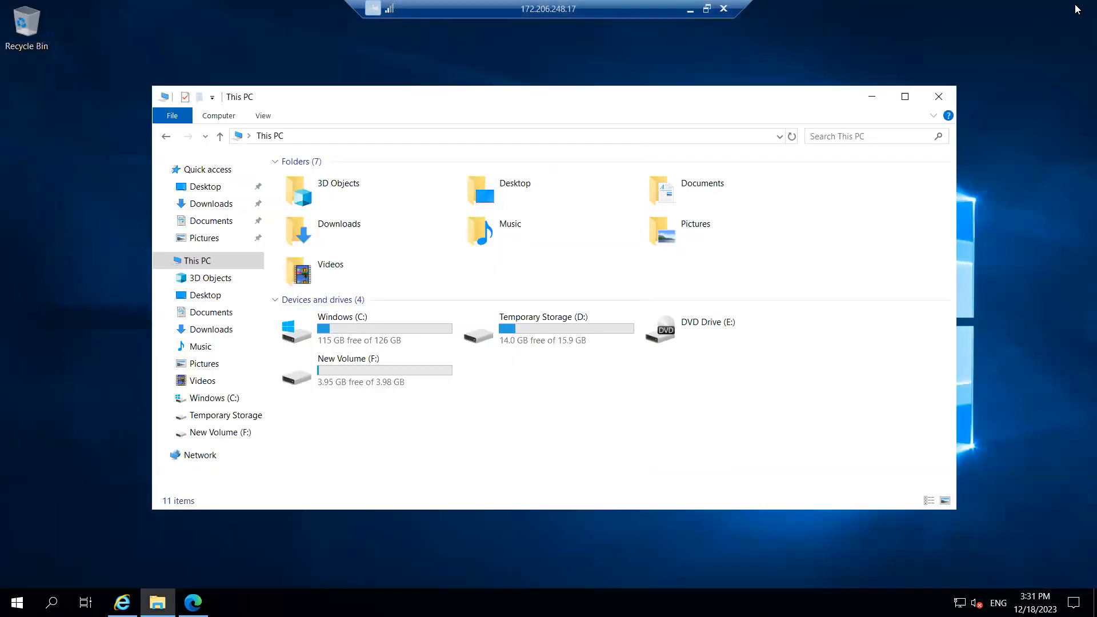
pyautogui.click(938, 99)
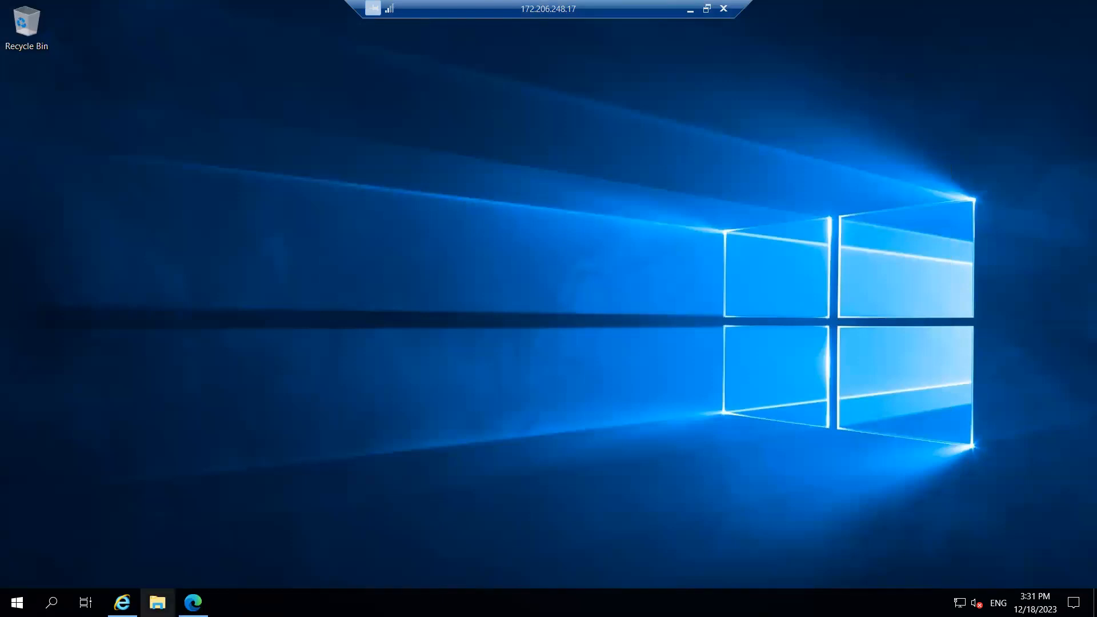
# Open a fresh File Explorer on This PC, refresh the drives, and open New Volume (F:)
pyautogui.click(157, 602)
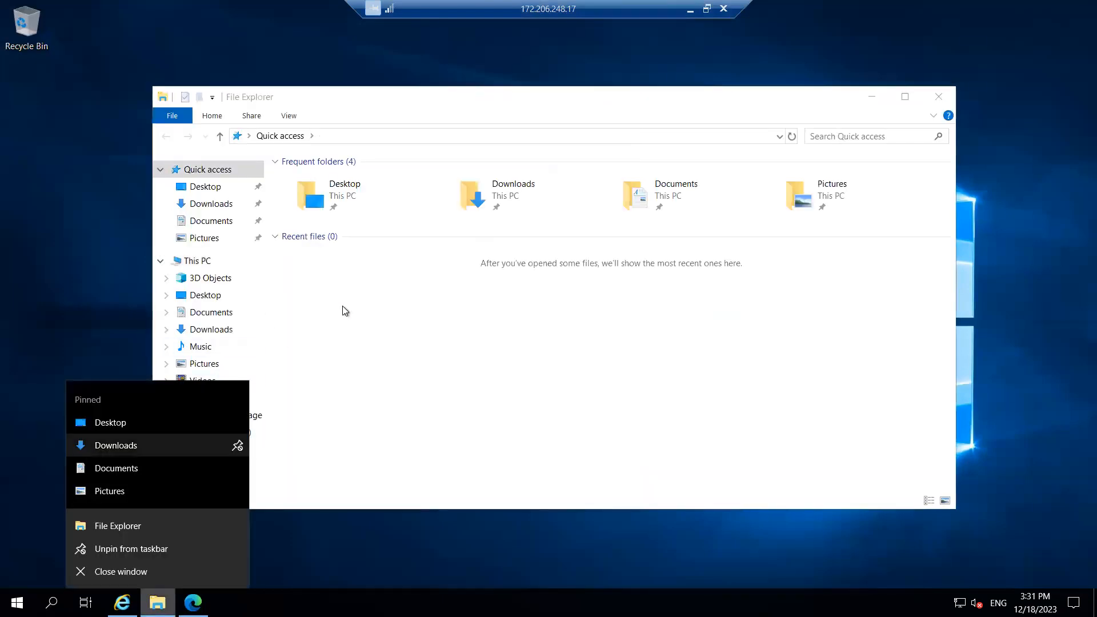
pyautogui.click(366, 335)
pyautogui.moveTo(224, 273); pyautogui.dragTo(209, 266)
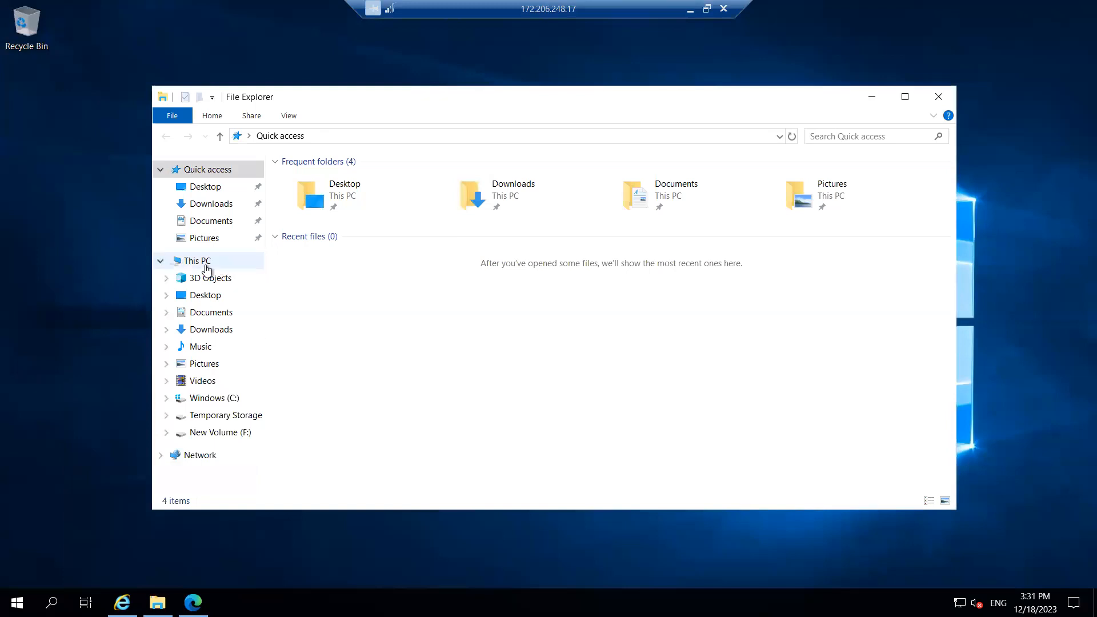
pyautogui.click(206, 263)
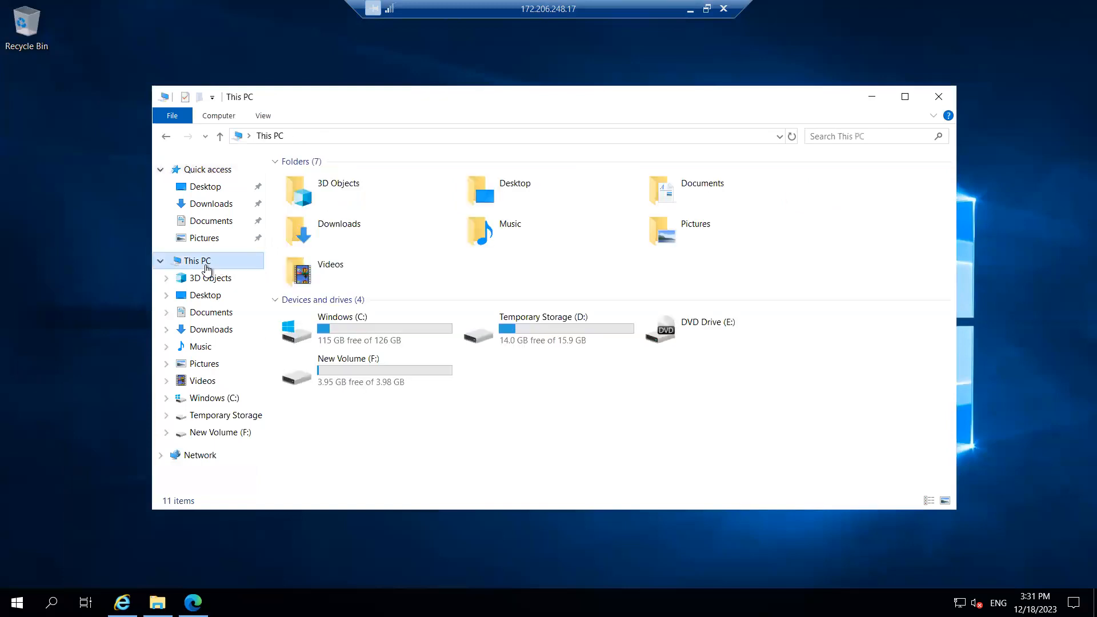
pyautogui.rightClick(542, 446)
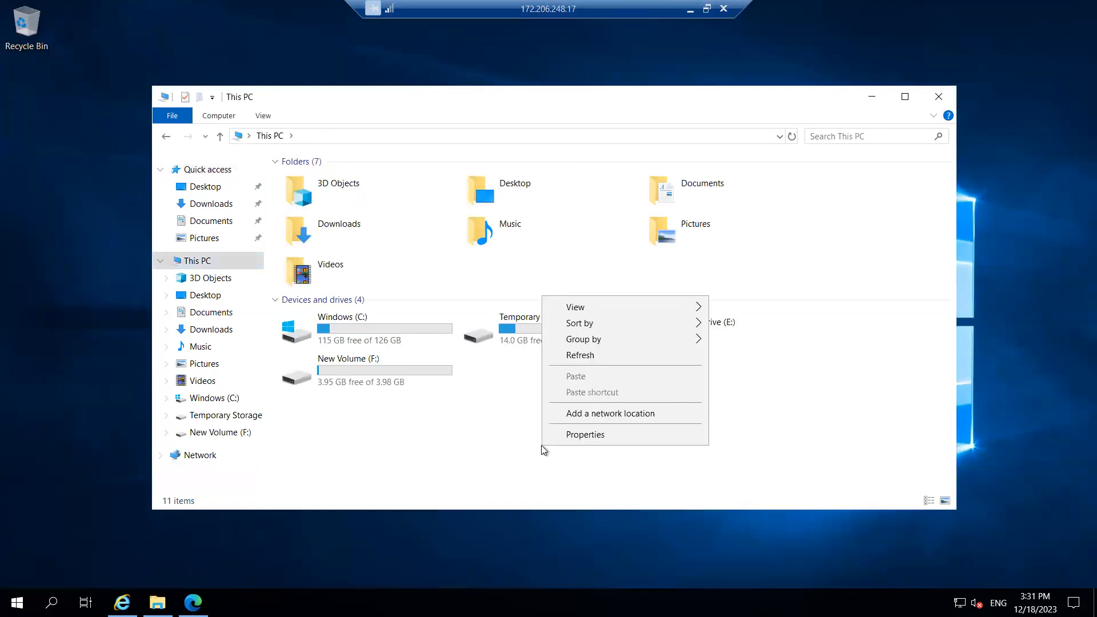
pyautogui.click(584, 358)
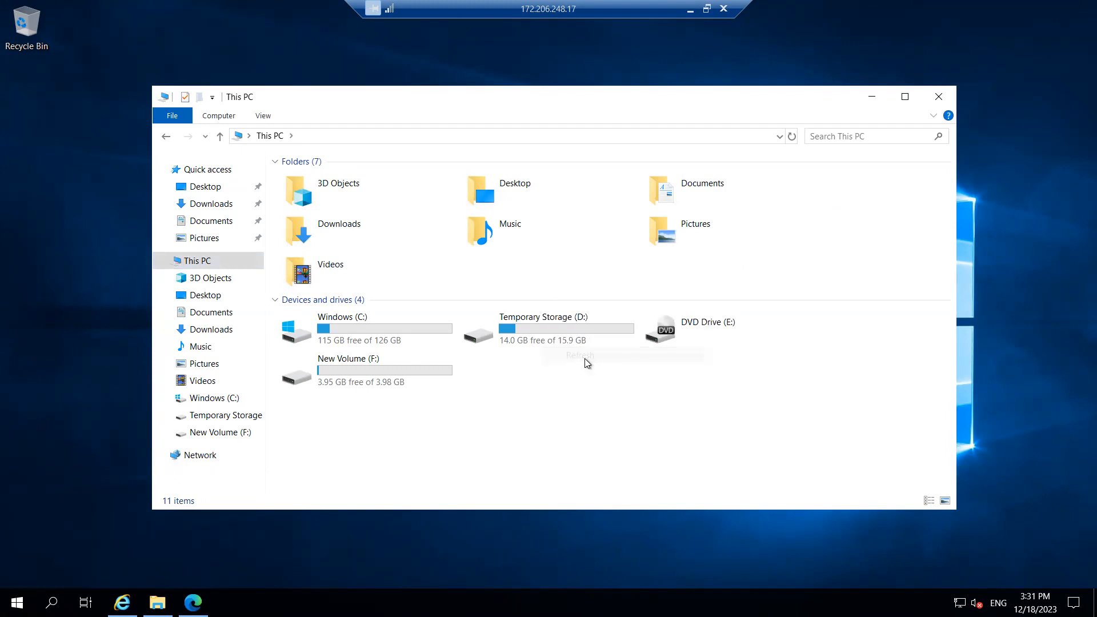
pyautogui.doubleClick(392, 378)
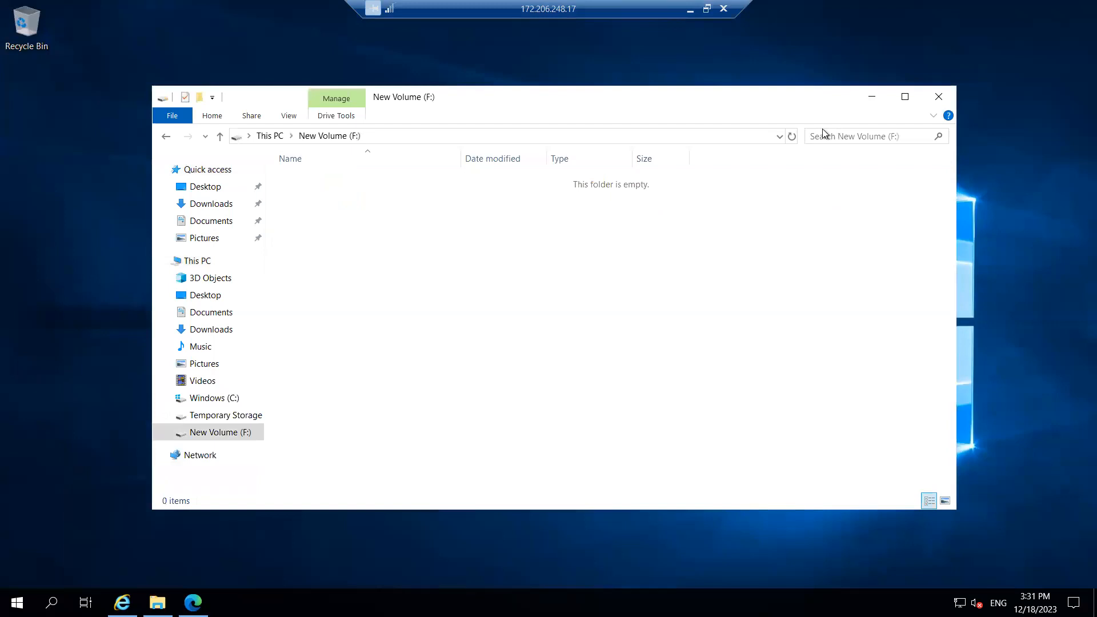
# Paste the SQL2019-SSEI-Eval installer into the empty New Volume (F:) drive
pyautogui.rightClick(375, 247)
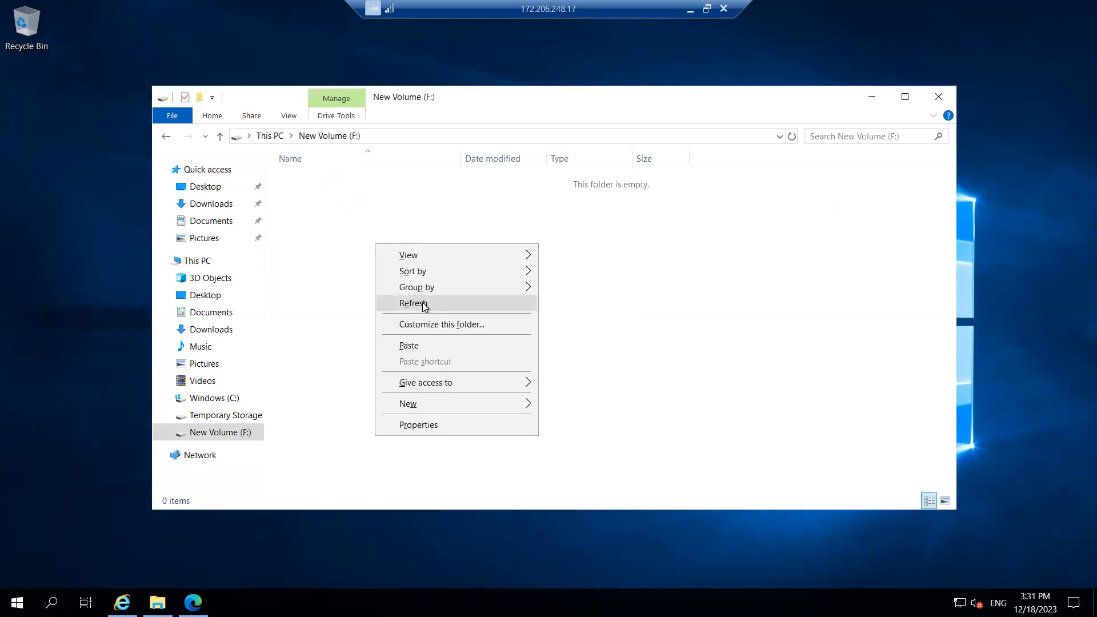
pyautogui.click(414, 348)
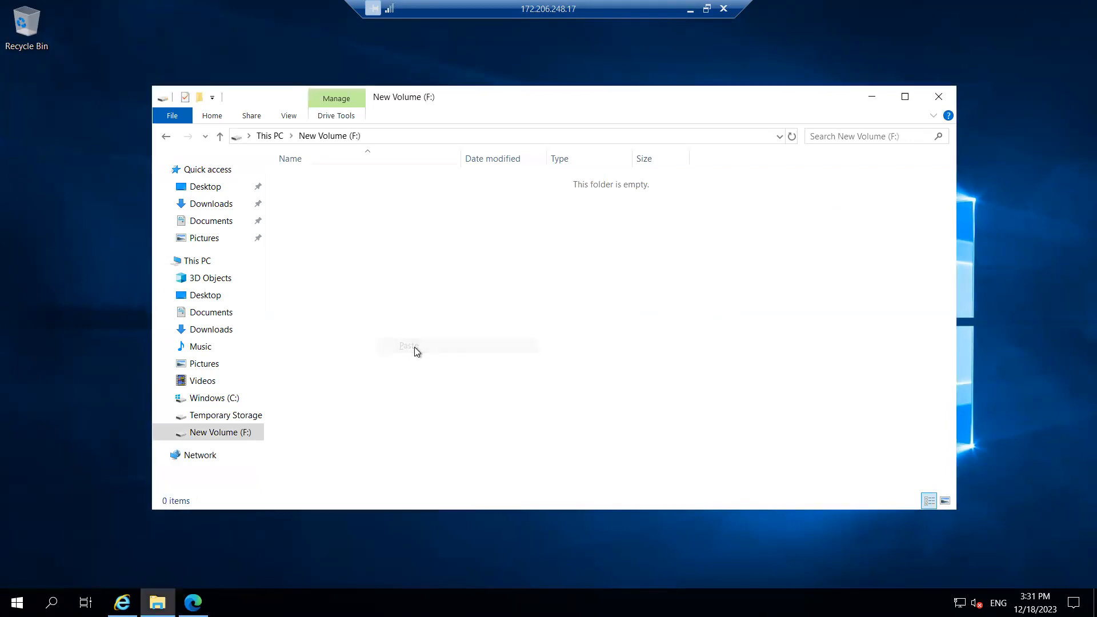
pyautogui.click(835, 251)
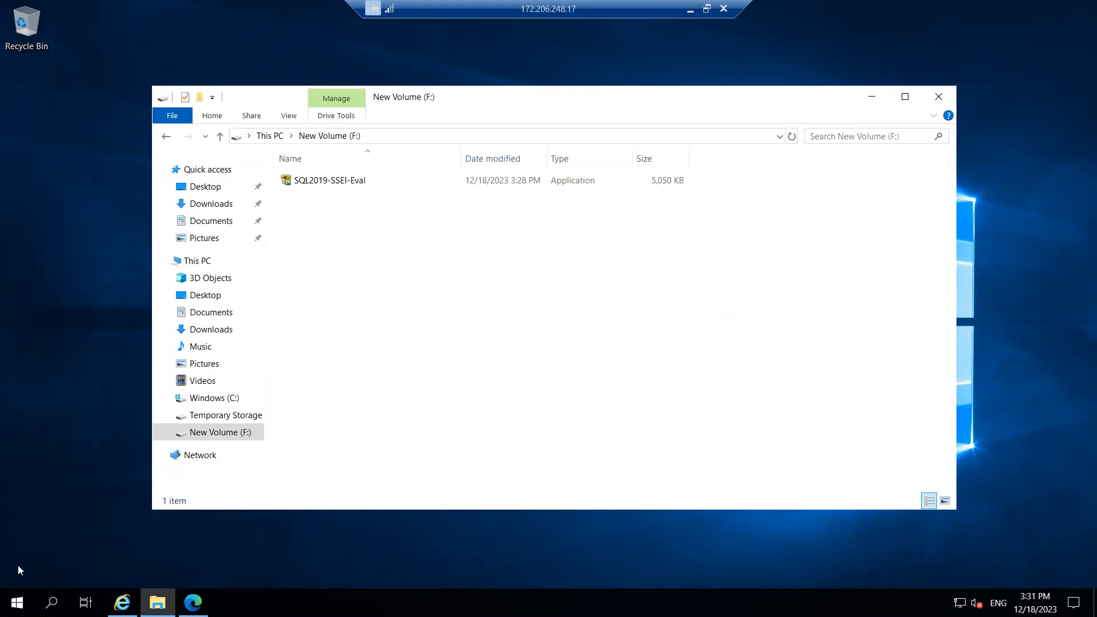
# Search the Start menu for 'cpain', then return and select the SQL2019-SSEI-Eval installer
pyautogui.click(16, 602)
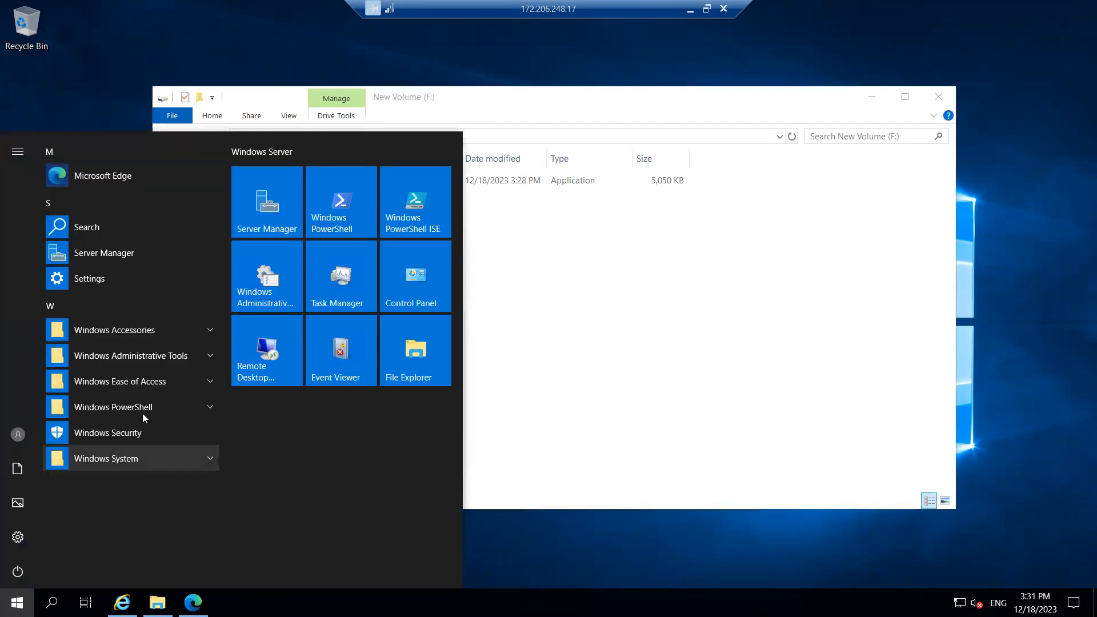
pyautogui.click(616, 297)
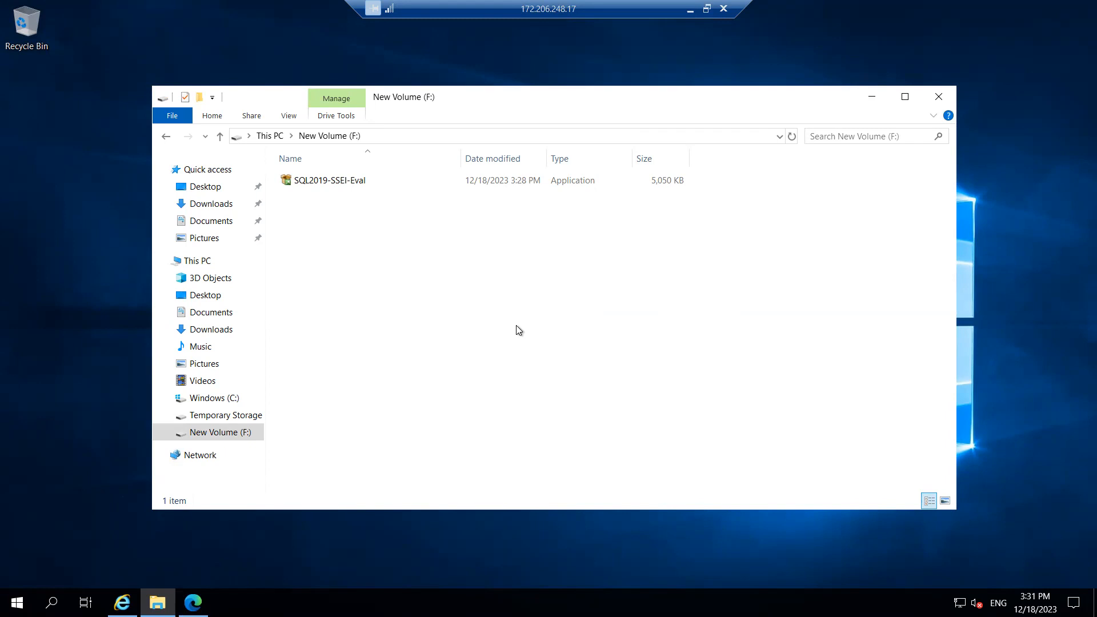
pyautogui.press('super')
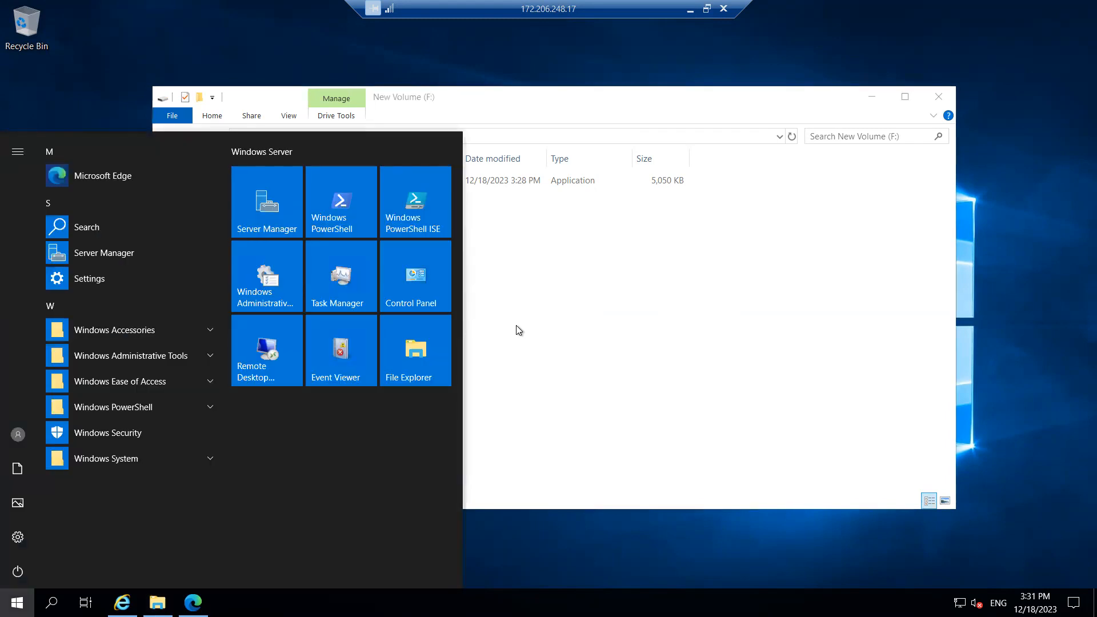
pyautogui.write('c')
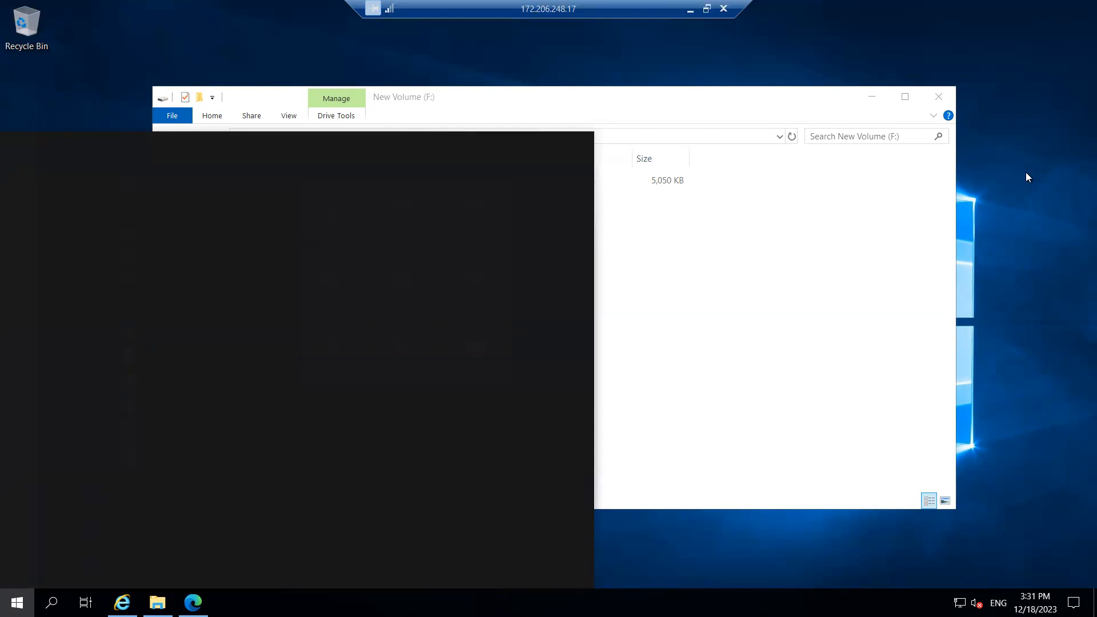
pyautogui.write('pain')
pyautogui.click(726, 226)
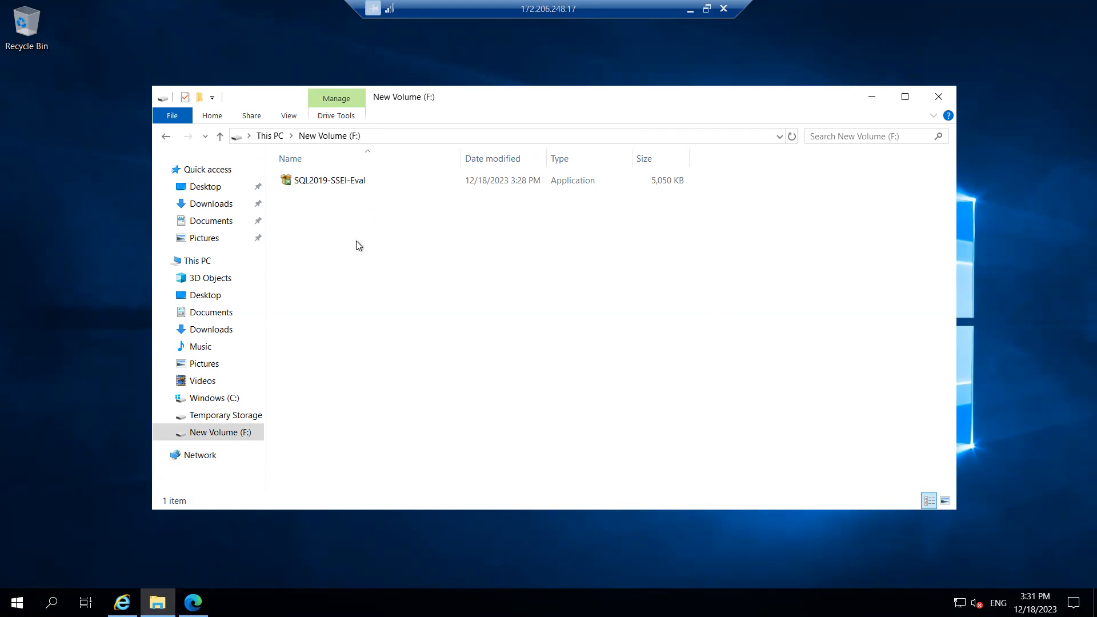
pyautogui.click(328, 182)
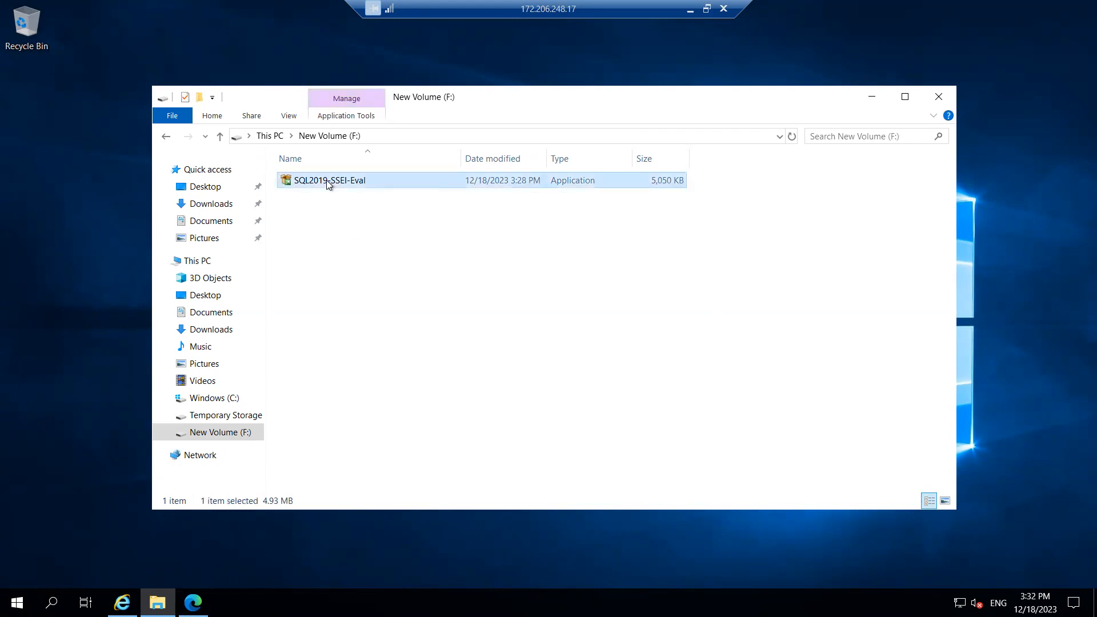
# Run SQL2019-SSEI-Eval from New Volume (F:) as administrator
pyautogui.rightClick(328, 181)
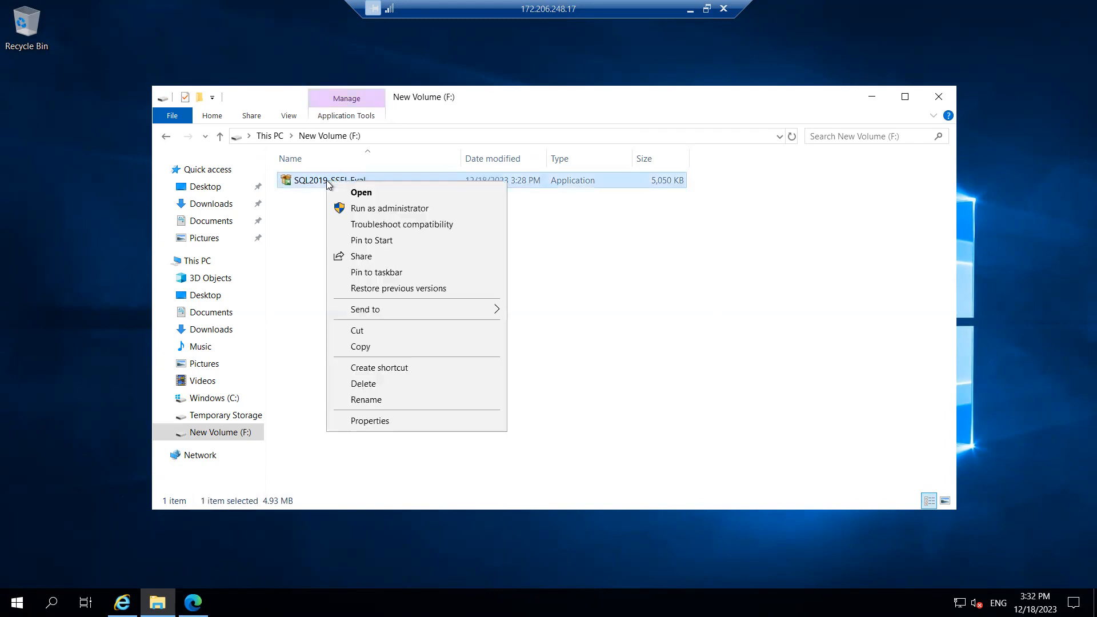
pyautogui.click(398, 210)
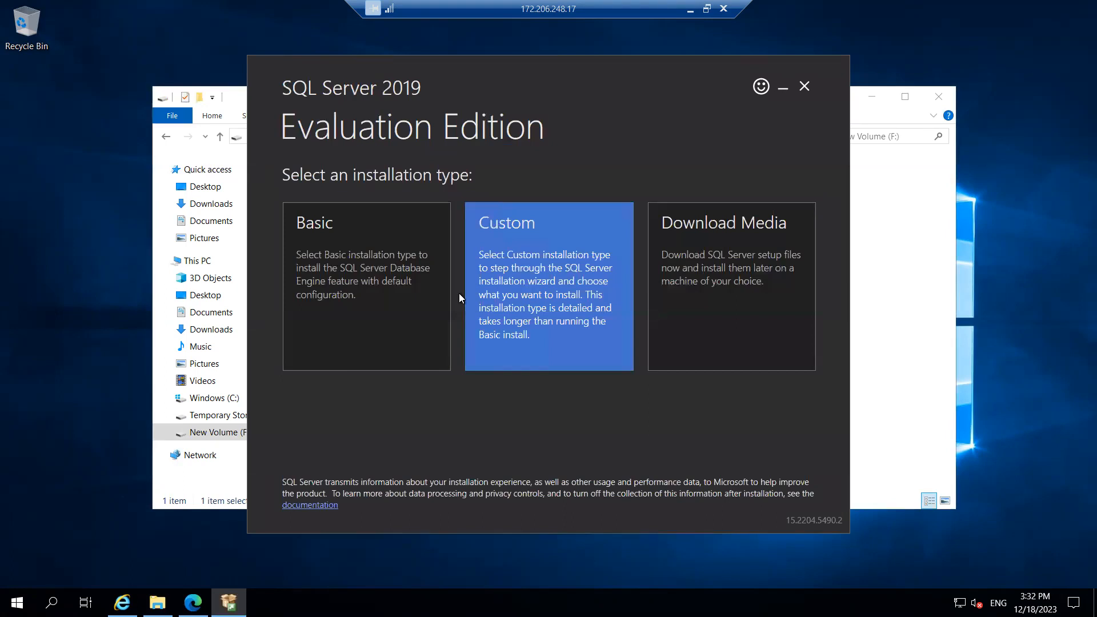
# Choose Download Media and start fetching the 1,416 MB setup package into C:\SQL2019
pyautogui.click(563, 294)
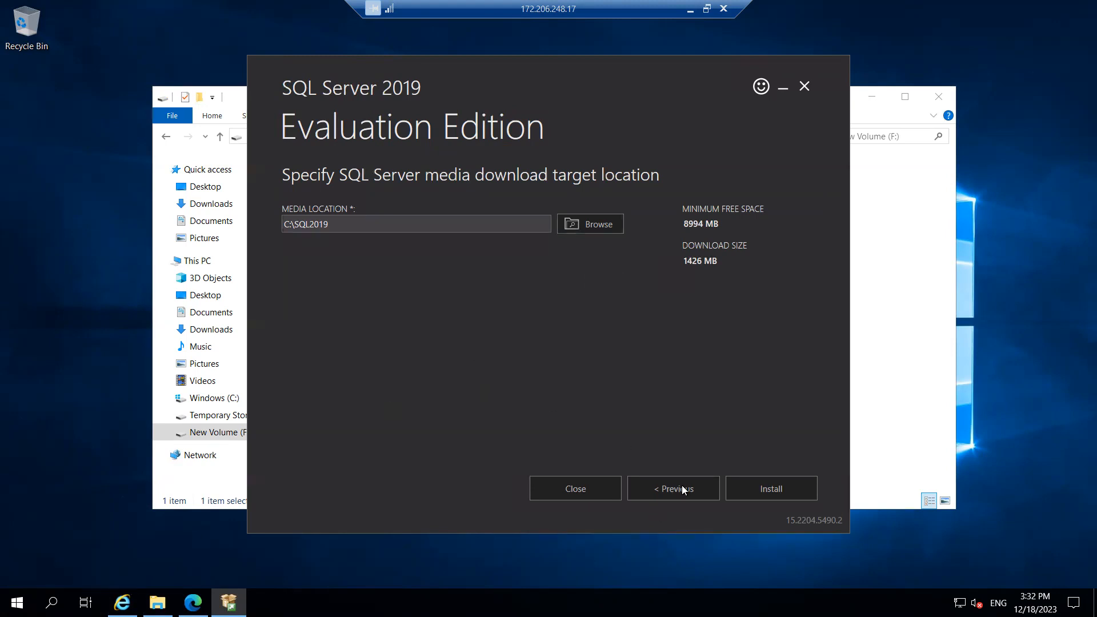
pyautogui.click(771, 493)
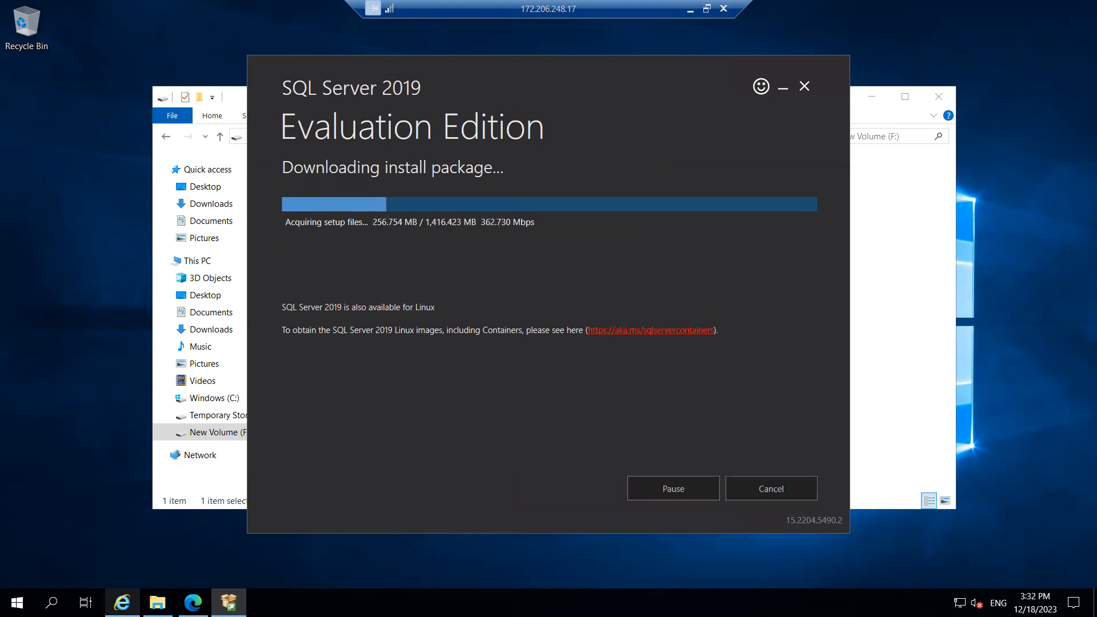
pyautogui.click(17, 602)
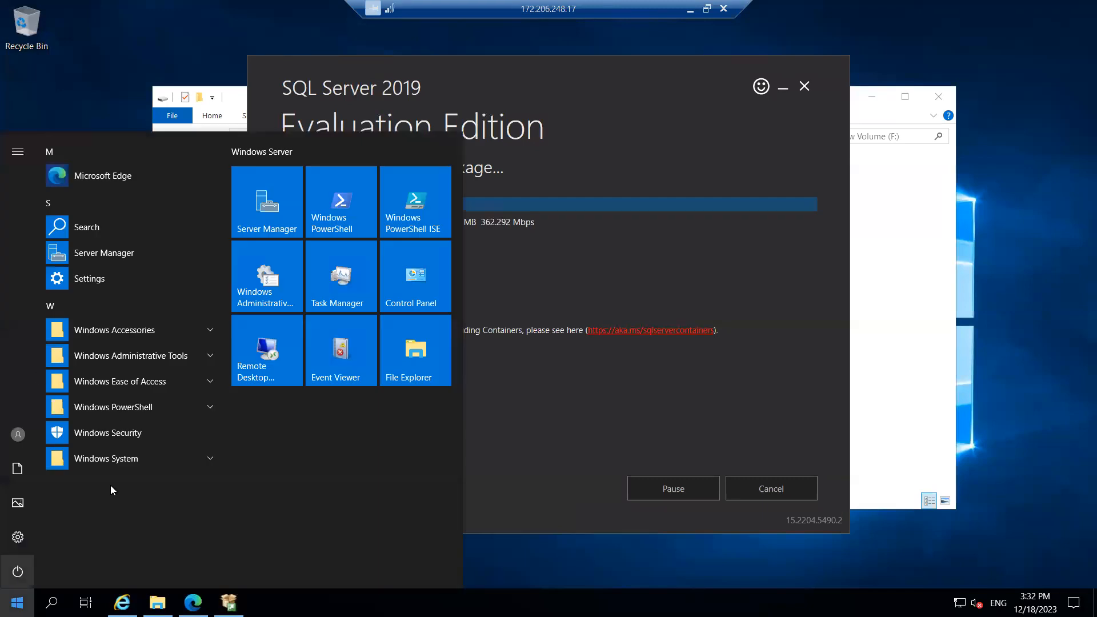
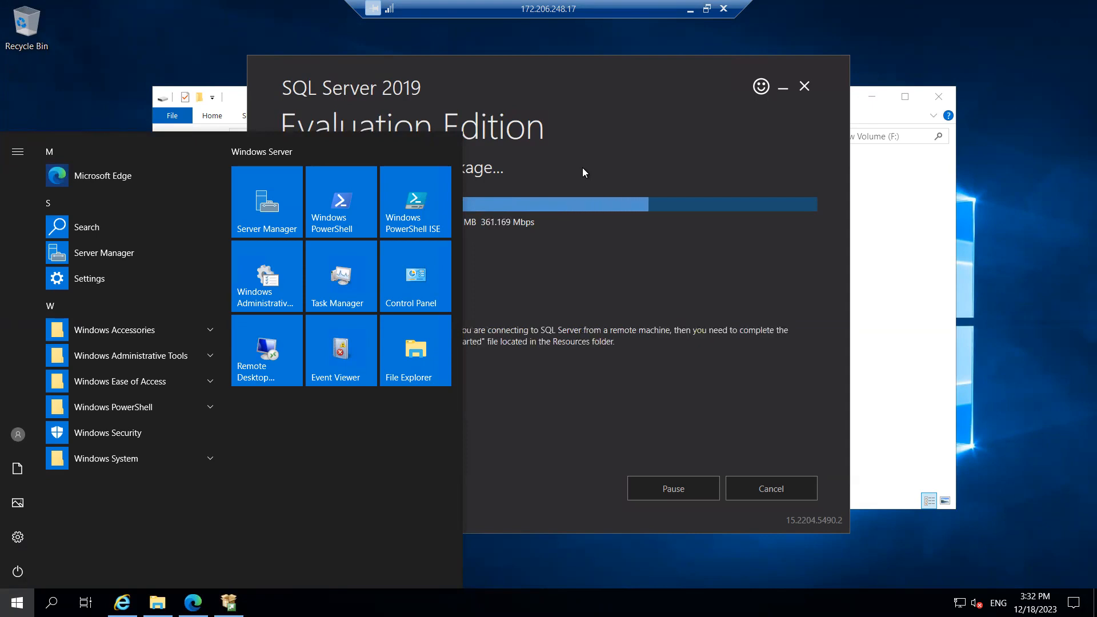
# Close the Start menu and minimize the RDP session while the 1,416 MB package keeps downloading
pyautogui.press('super')
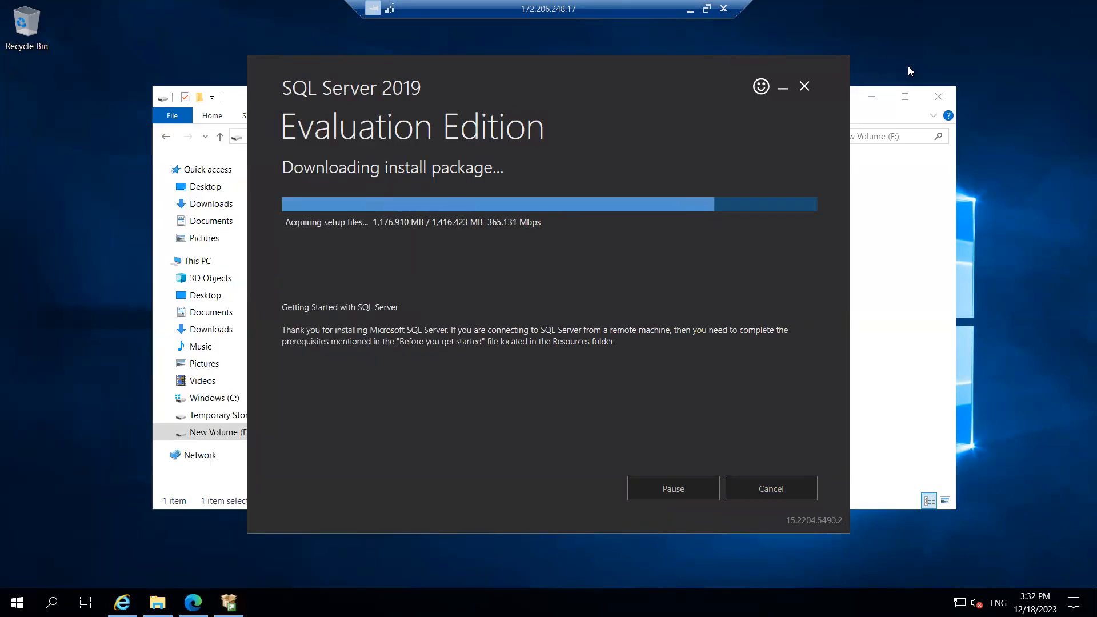
pyautogui.click(690, 9)
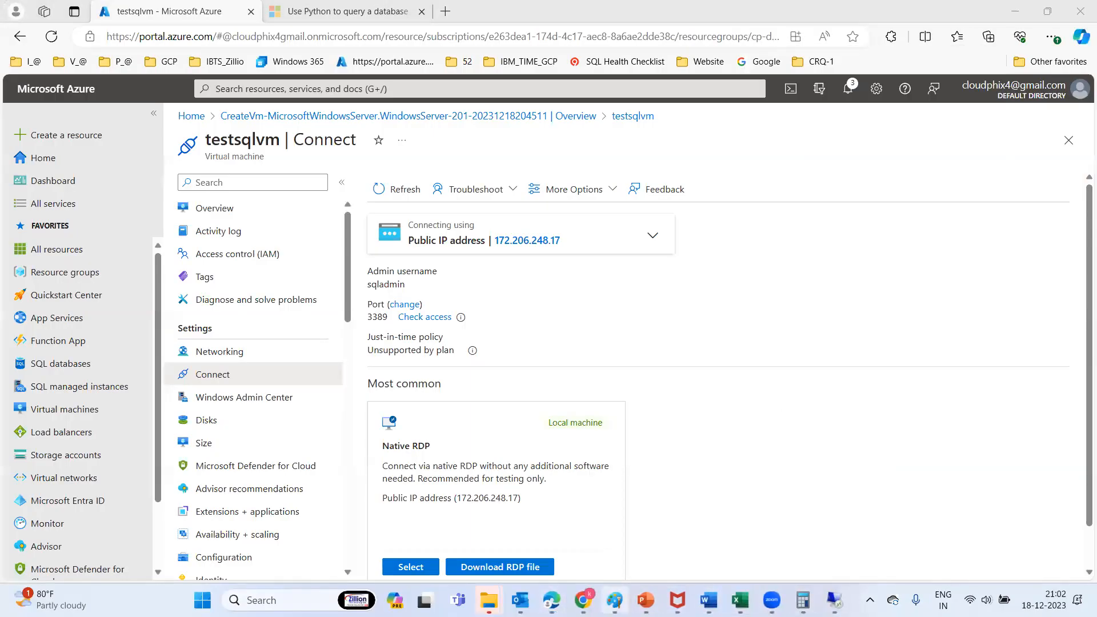
# Mark Step-2 and Step3 in the Paint diagram with black pencil strokes, then return to the remote session
pyautogui.click(615, 600)
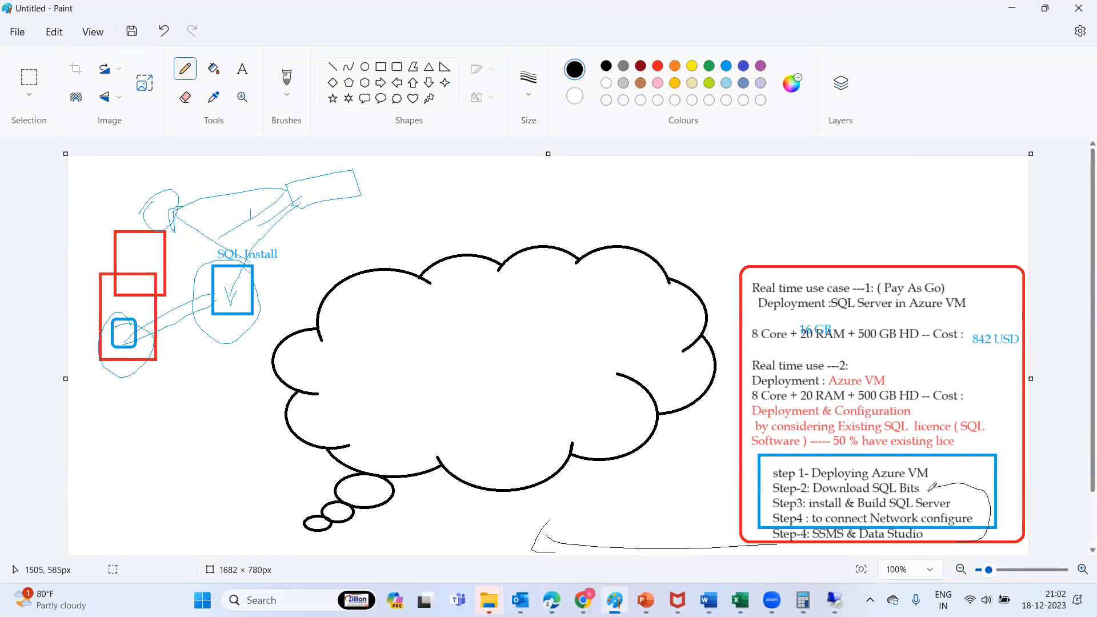
pyautogui.moveTo(961, 506); pyautogui.dragTo(973, 485)
pyautogui.moveTo(821, 494)
pyautogui.mouseDown()
pyautogui.moveTo(814, 517)
pyautogui.moveTo(866, 497)
pyautogui.mouseUp()
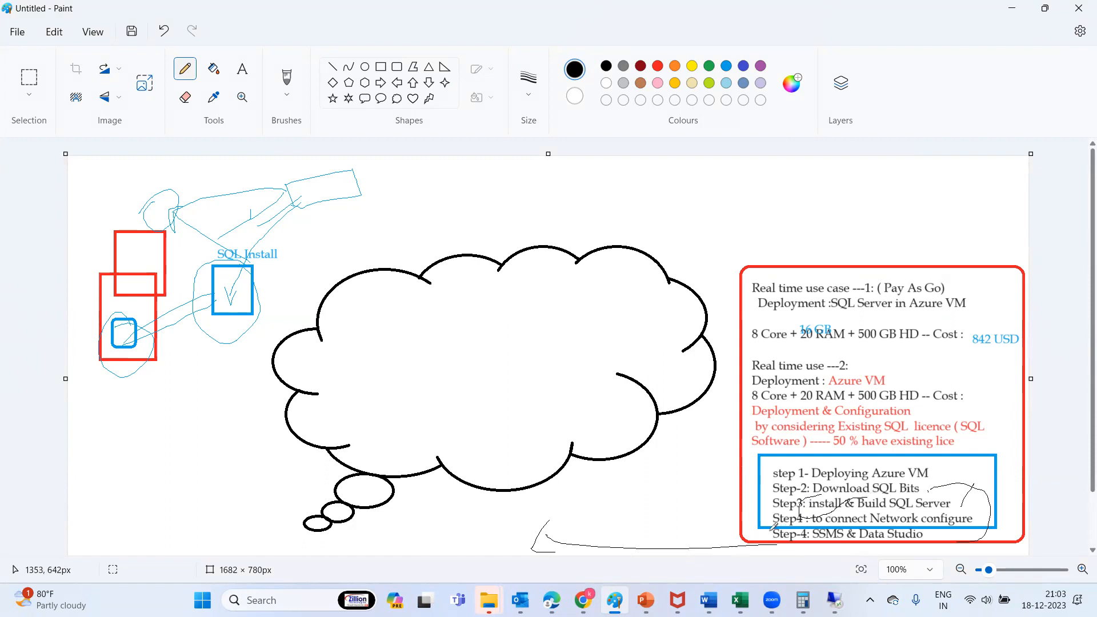
pyautogui.click(834, 599)
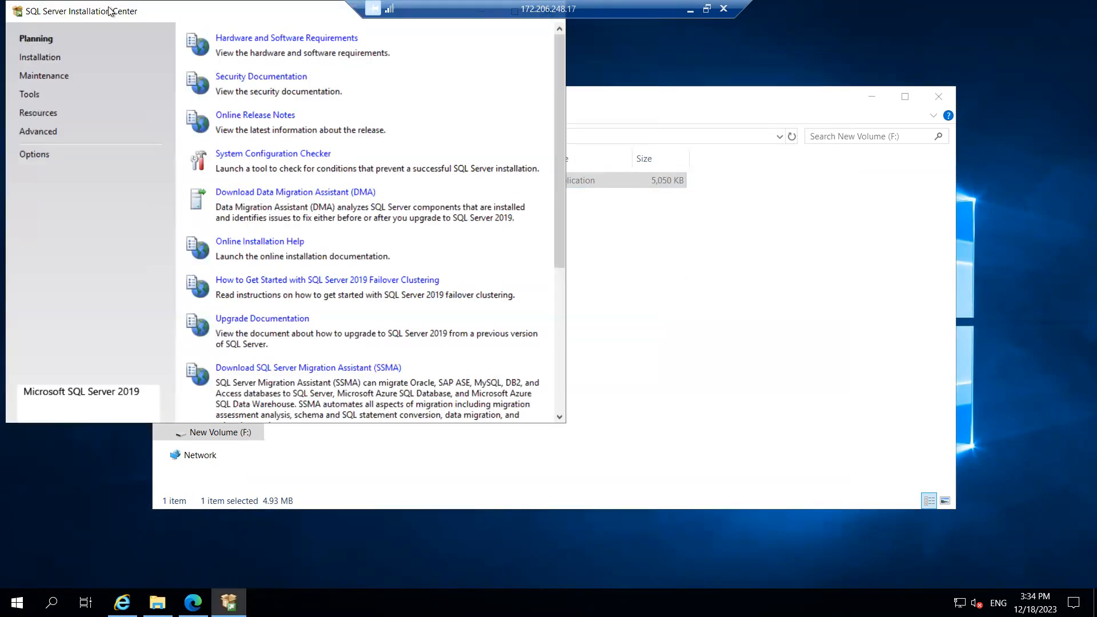
# Launch a new stand-alone SQL Server 2019 installation, close the F: folder, and open File Explorer
pyautogui.click(41, 57)
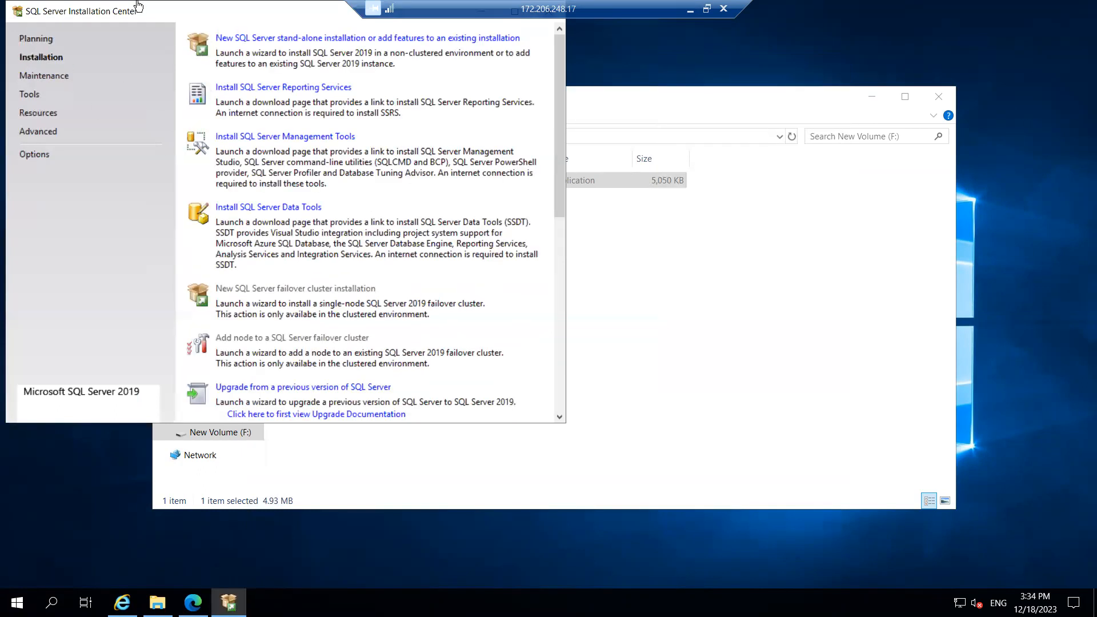
pyautogui.moveTo(137, 15); pyautogui.dragTo(200, 137)
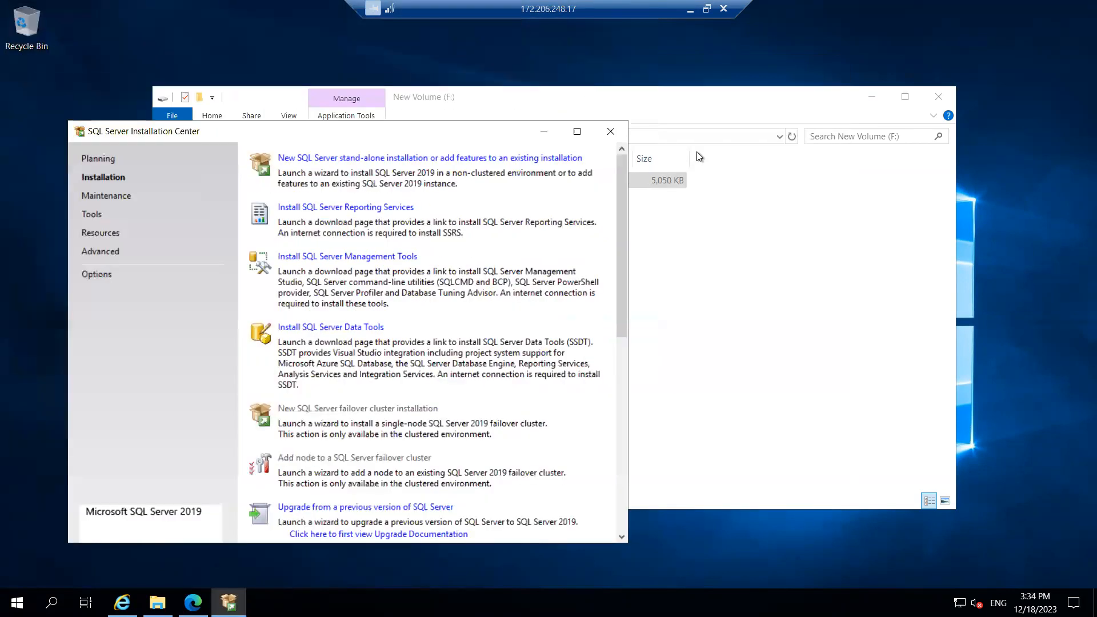
pyautogui.click(337, 162)
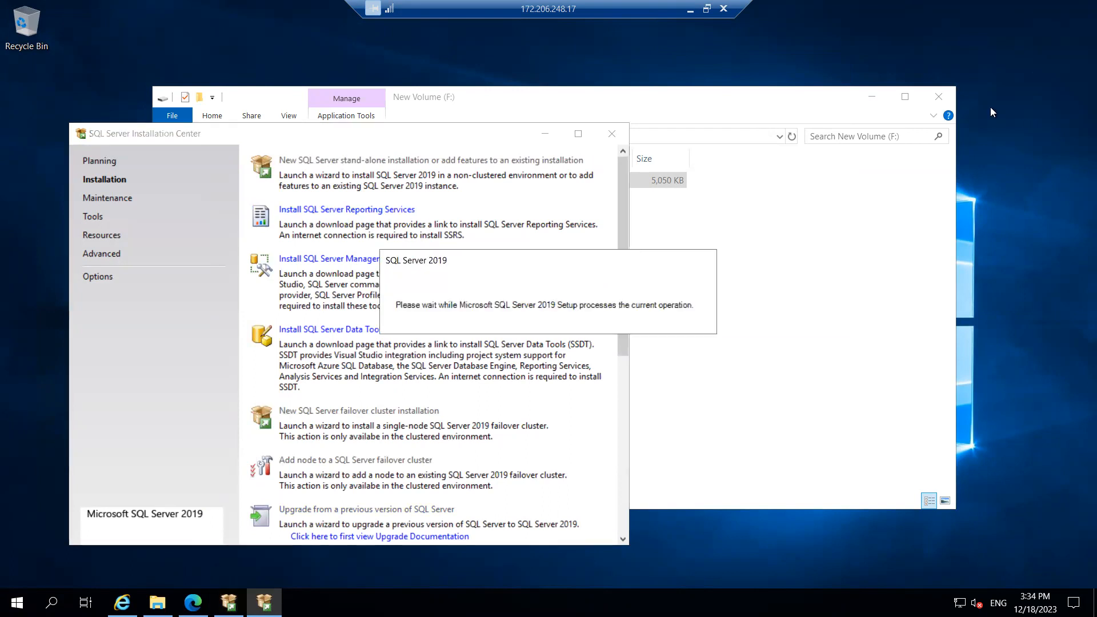
pyautogui.click(937, 99)
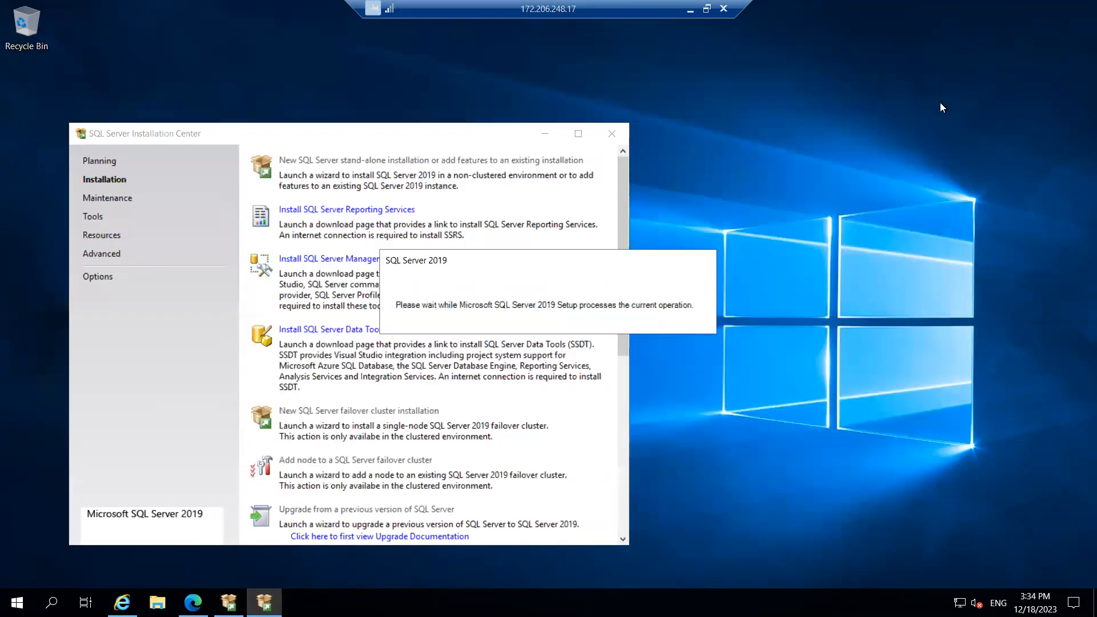
pyautogui.click(157, 602)
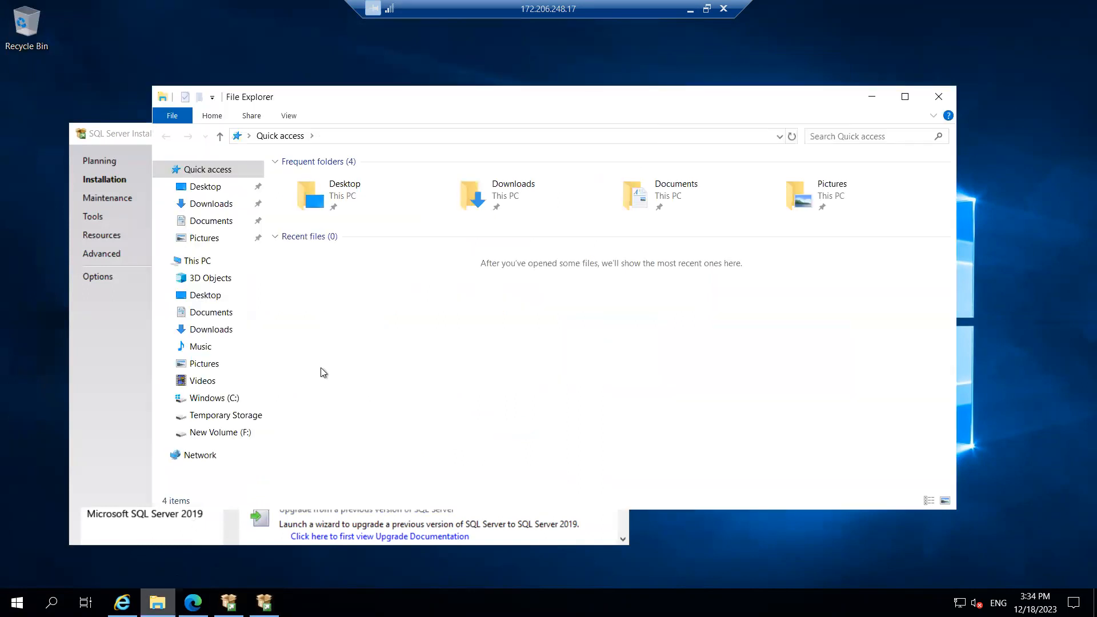
# Open Disk Management and assign drive letter G to Disk 3's New Volume
pyautogui.press('super+r')
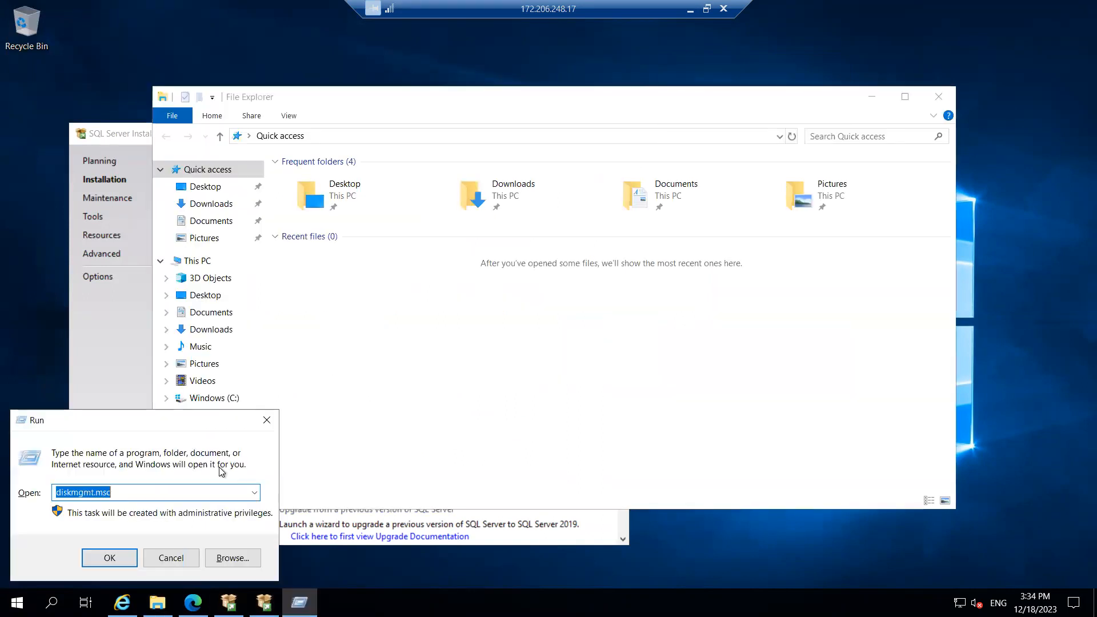
pyautogui.click(105, 565)
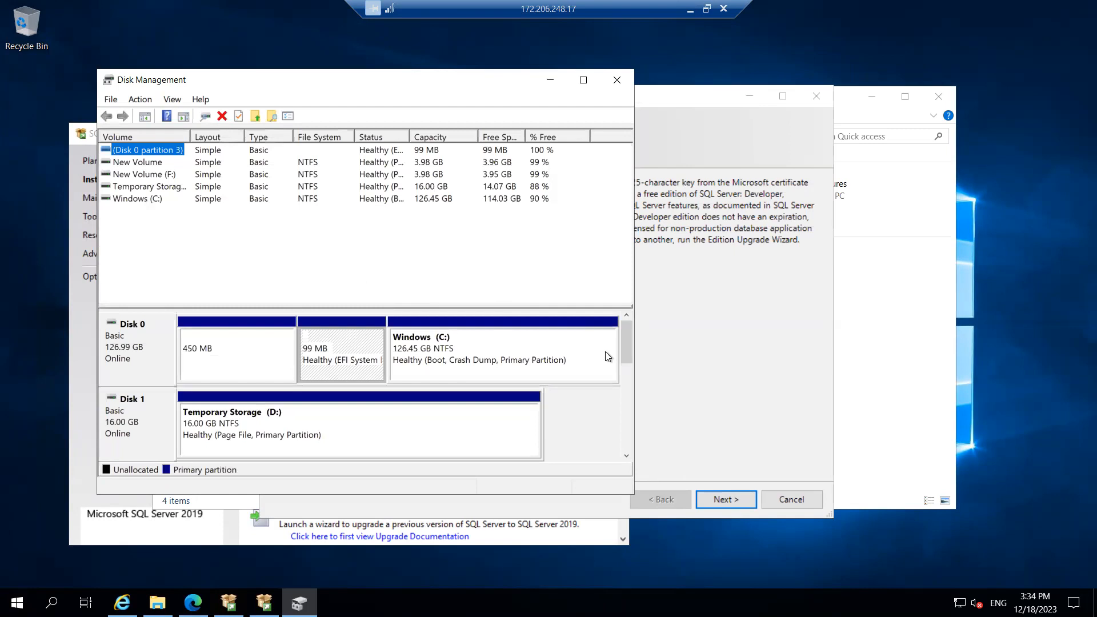
pyautogui.moveTo(623, 344); pyautogui.dragTo(619, 393)
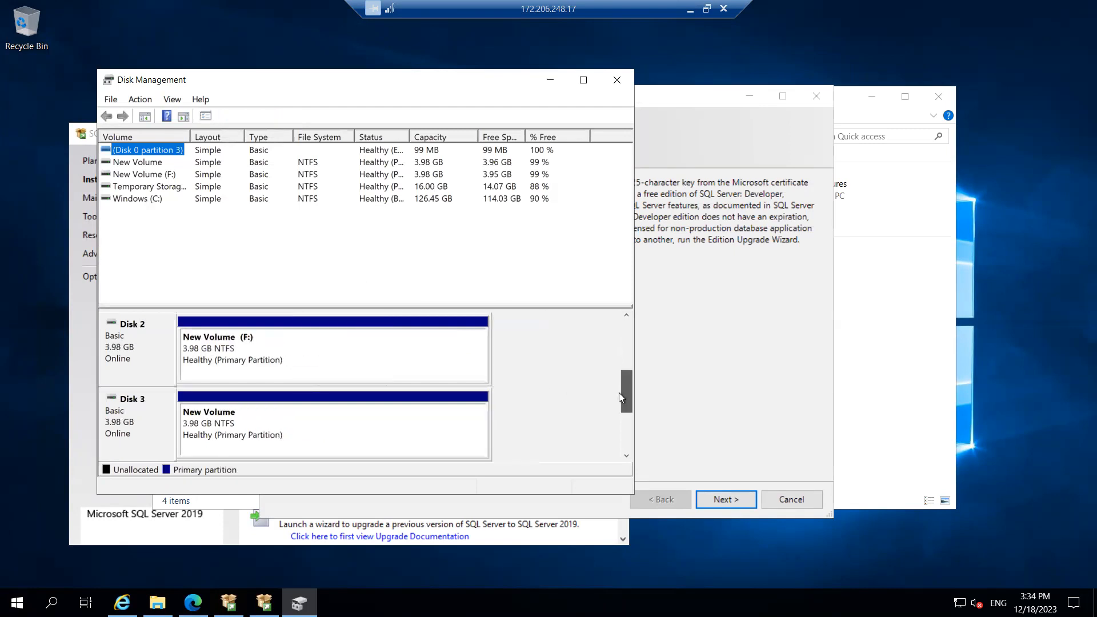
pyautogui.rightClick(259, 424)
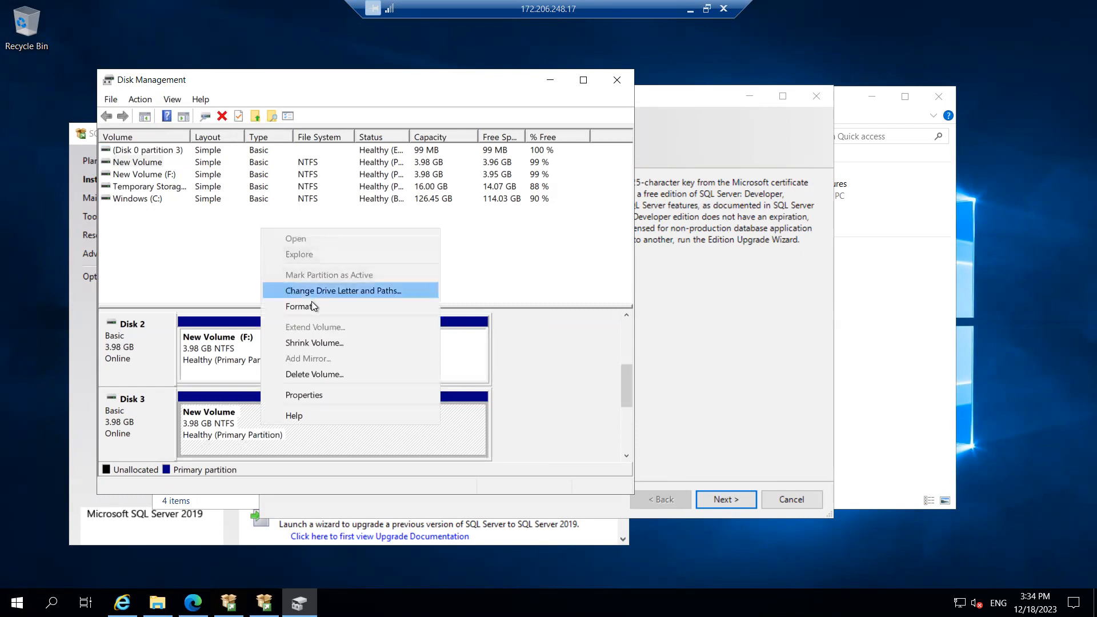
pyautogui.click(310, 307)
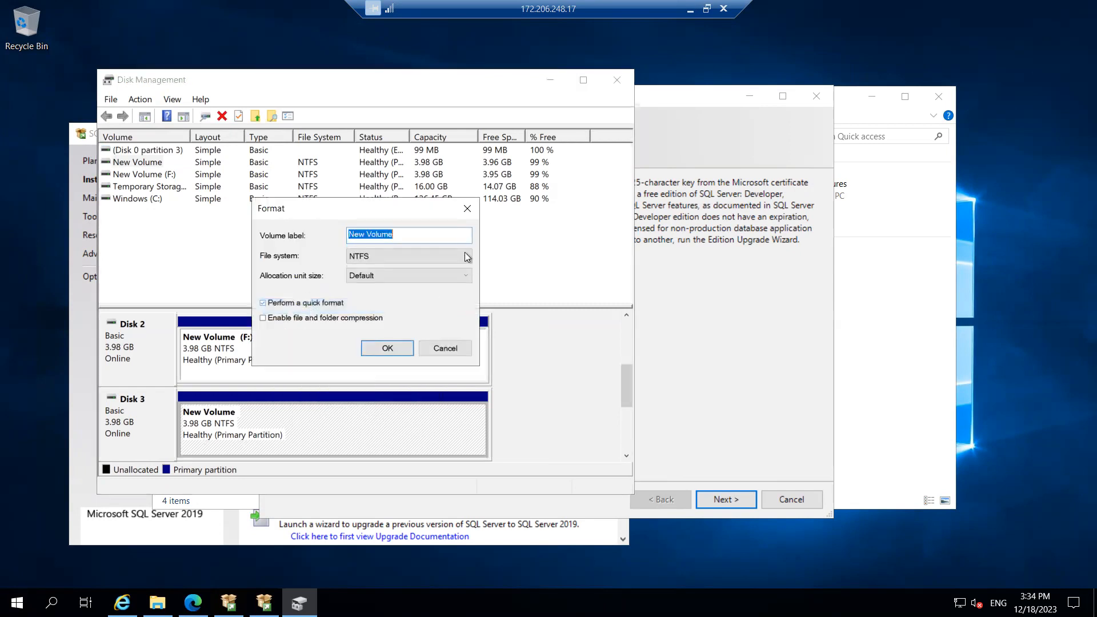
pyautogui.click(467, 207)
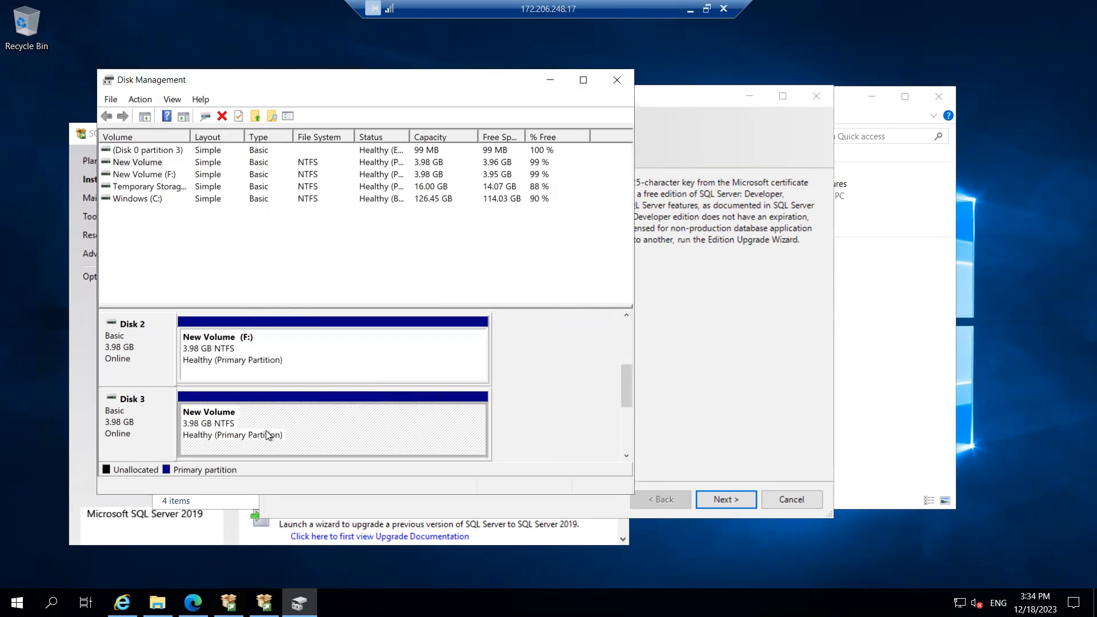
pyautogui.rightClick(267, 434)
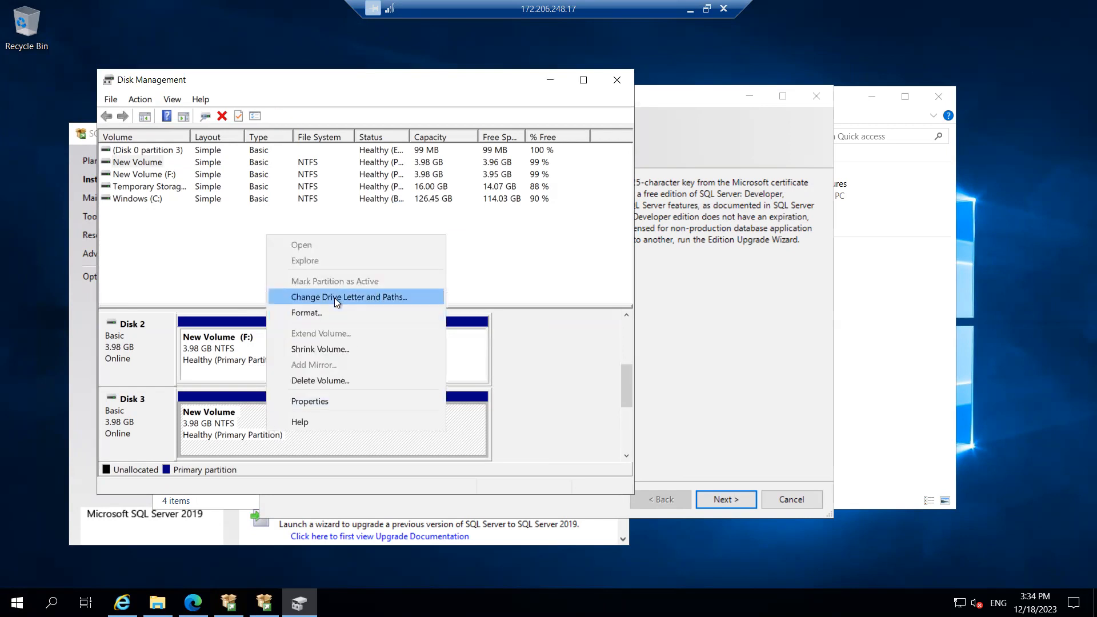
pyautogui.click(334, 297)
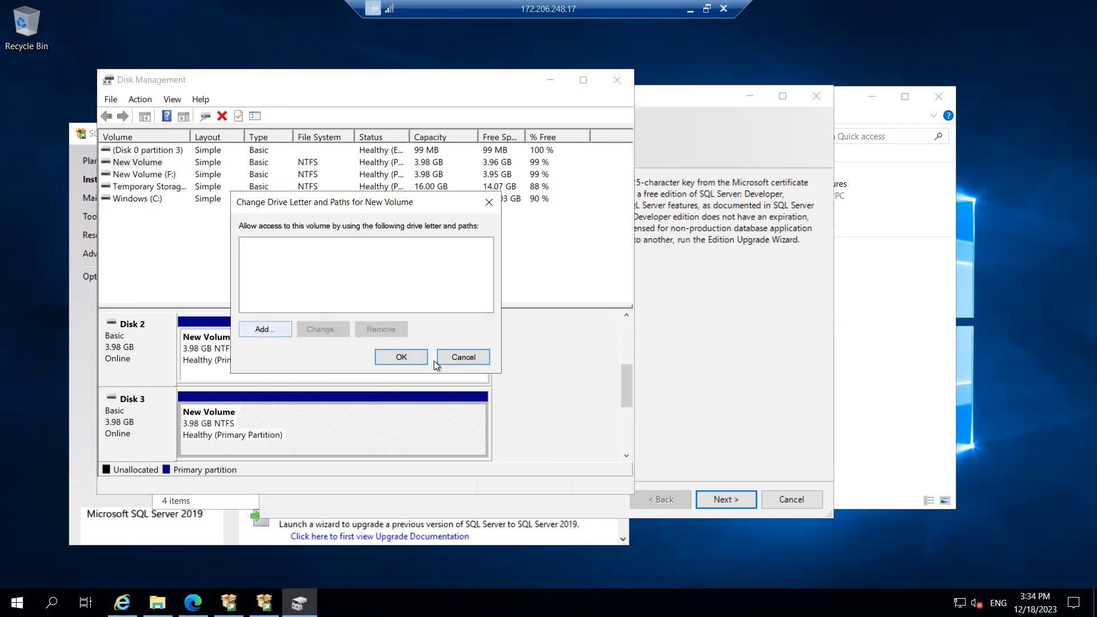
pyautogui.click(258, 329)
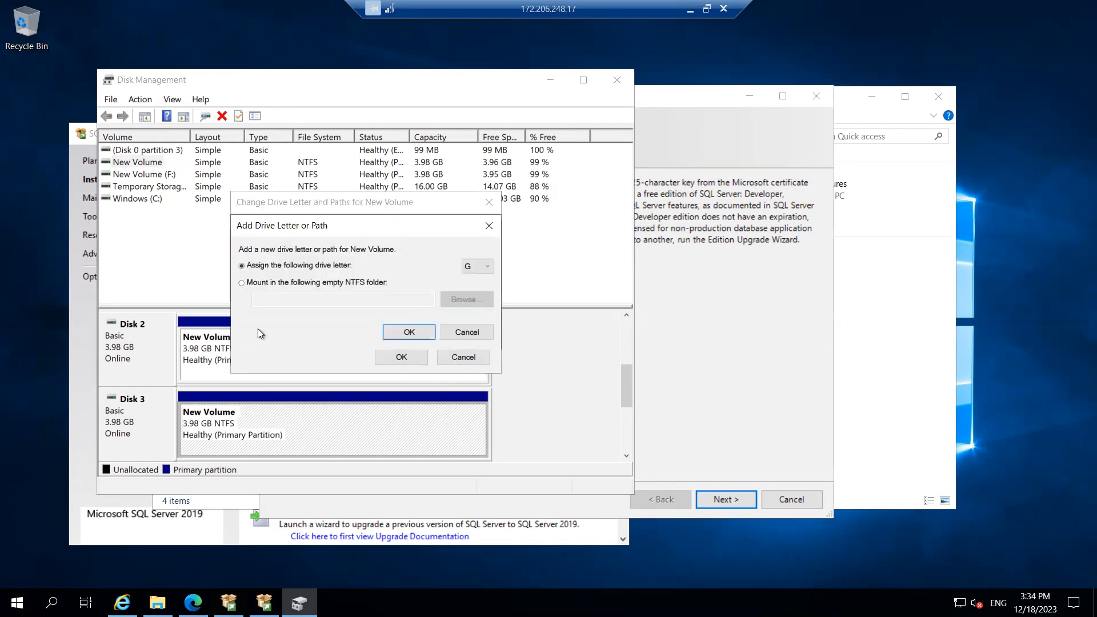
pyautogui.click(479, 267)
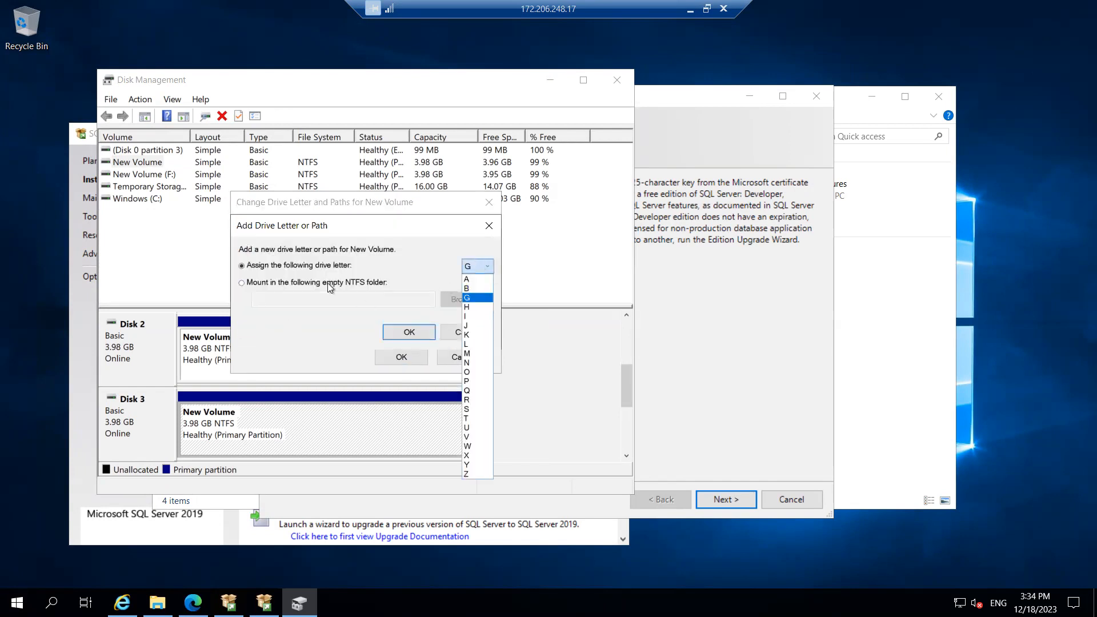
pyautogui.click(276, 283)
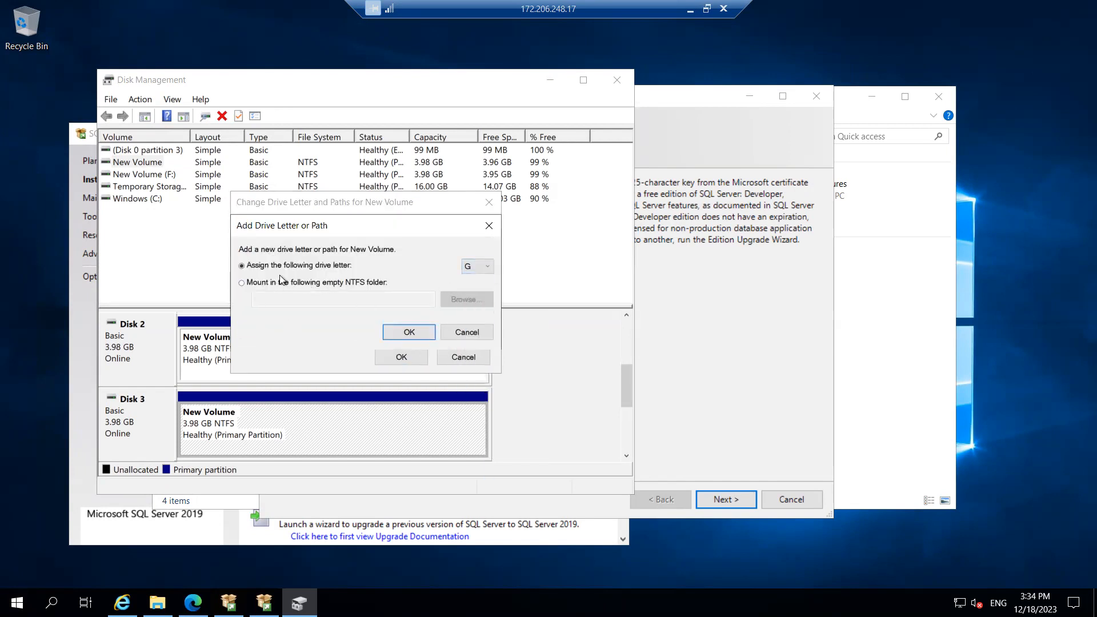
pyautogui.click(410, 333)
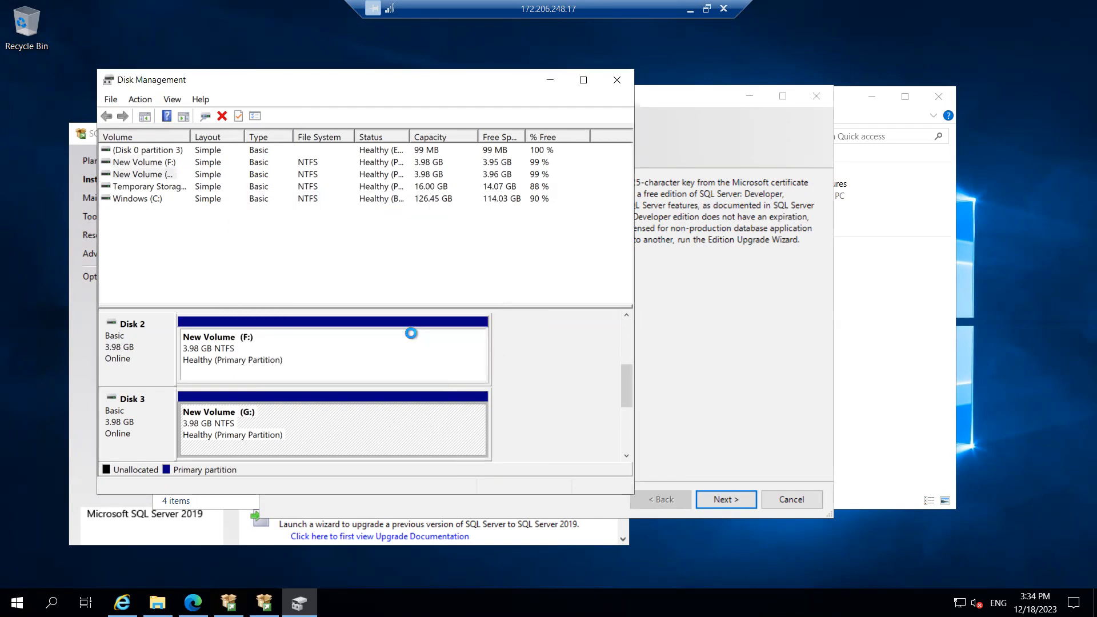
# Quick-format the G: volume as NTFS, accept the erase warning, and close Disk Management
pyautogui.rightClick(314, 423)
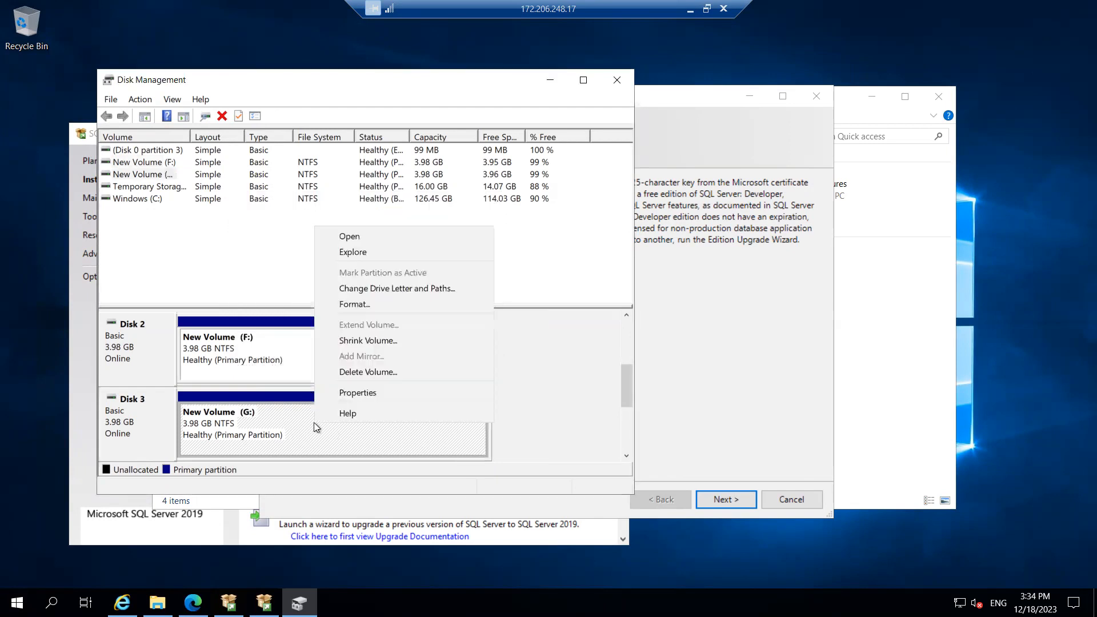
pyautogui.click(375, 304)
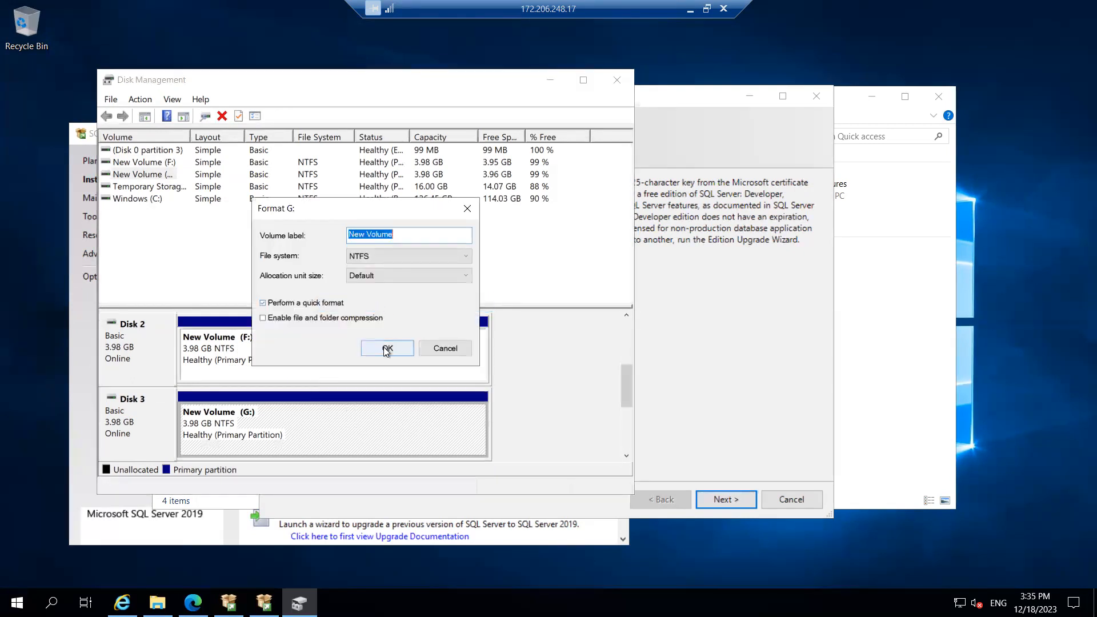
pyautogui.click(386, 348)
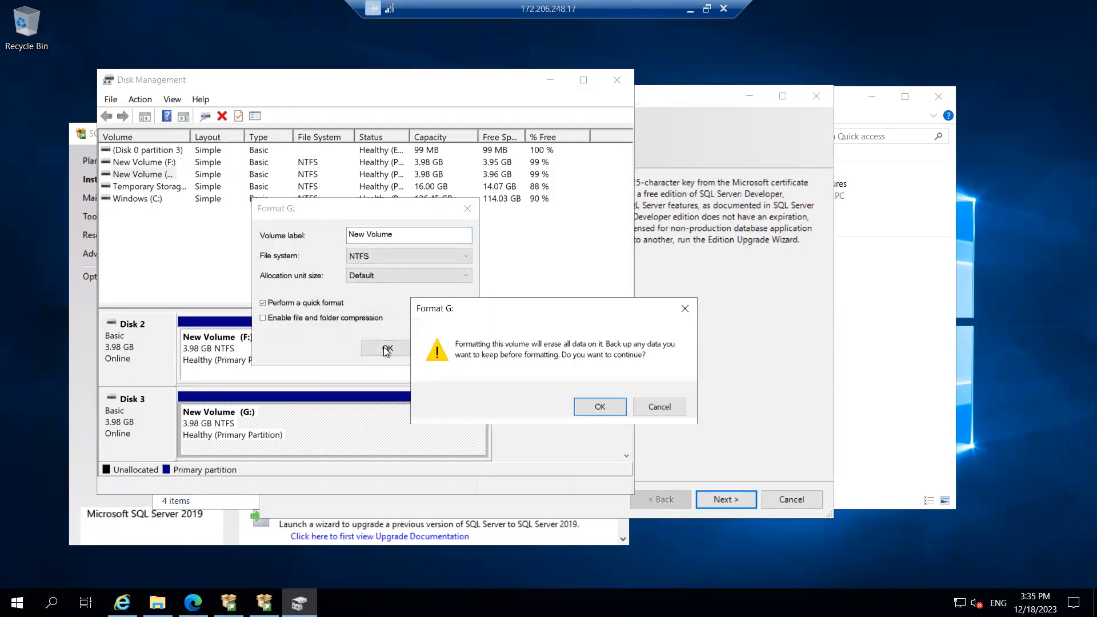
pyautogui.click(599, 406)
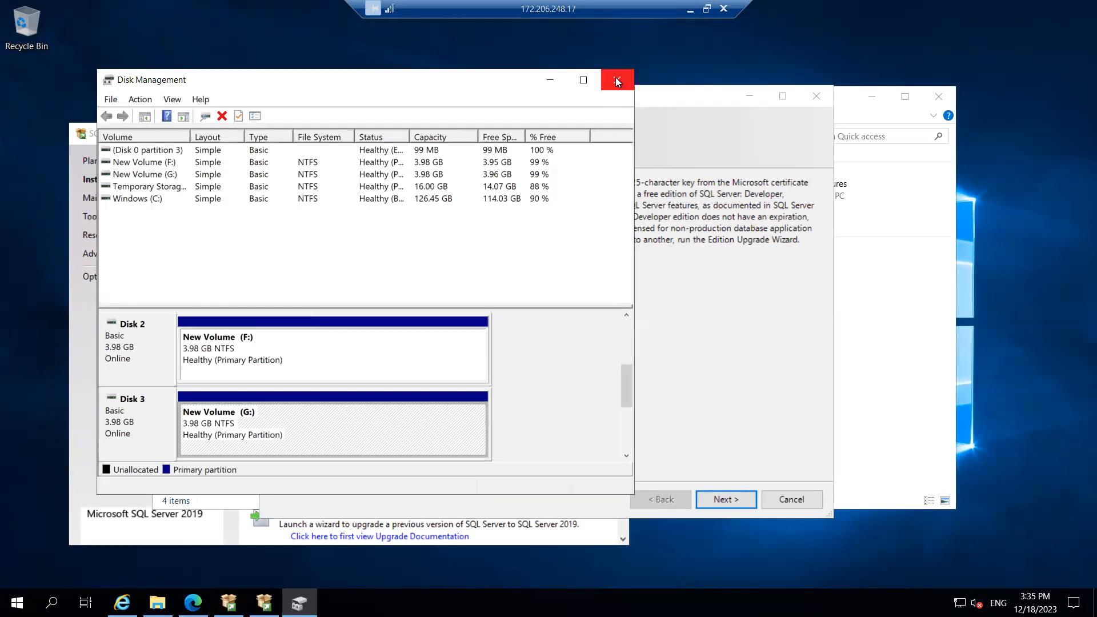
pyautogui.click(616, 82)
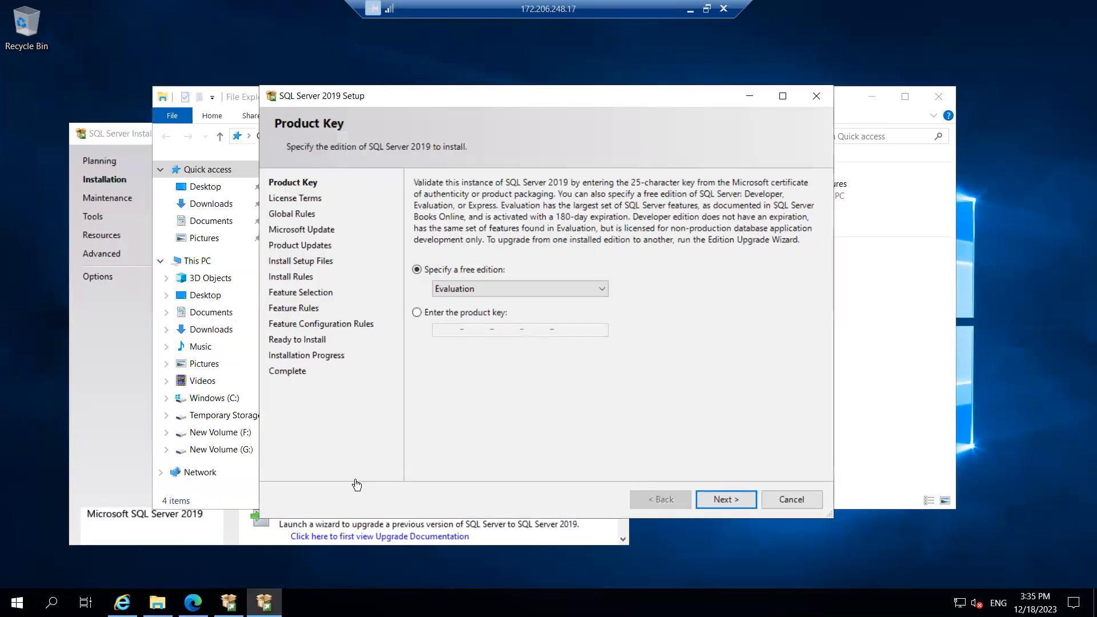
# Keep the Evaluation edition, accept the licence terms, skip Microsoft Update, and close the Installation Center
pyautogui.click(724, 499)
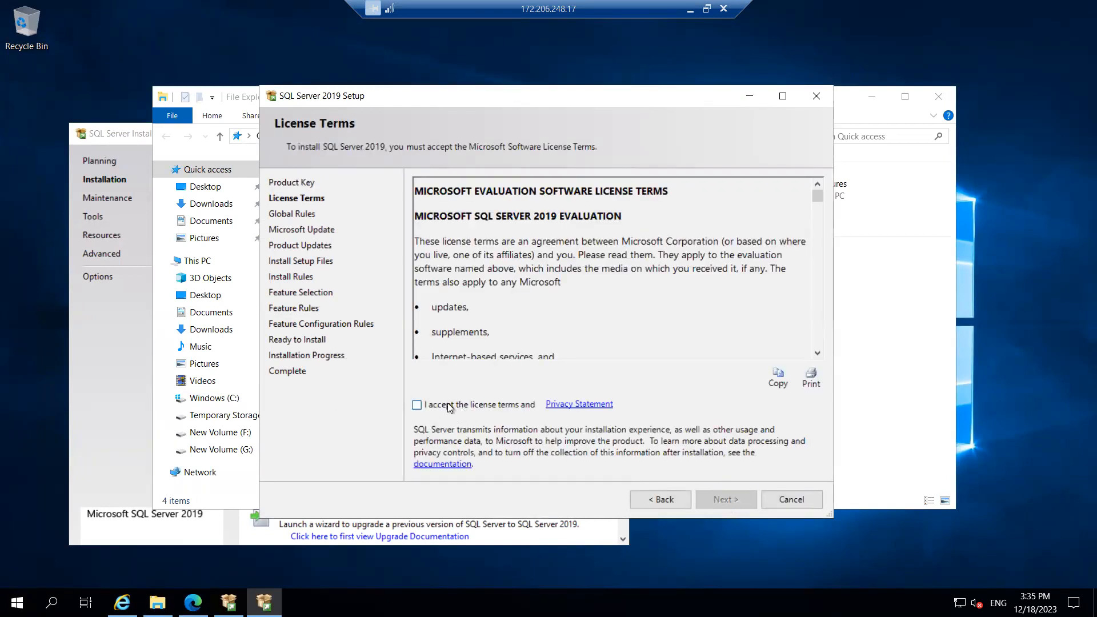
pyautogui.click(447, 404)
pyautogui.click(719, 500)
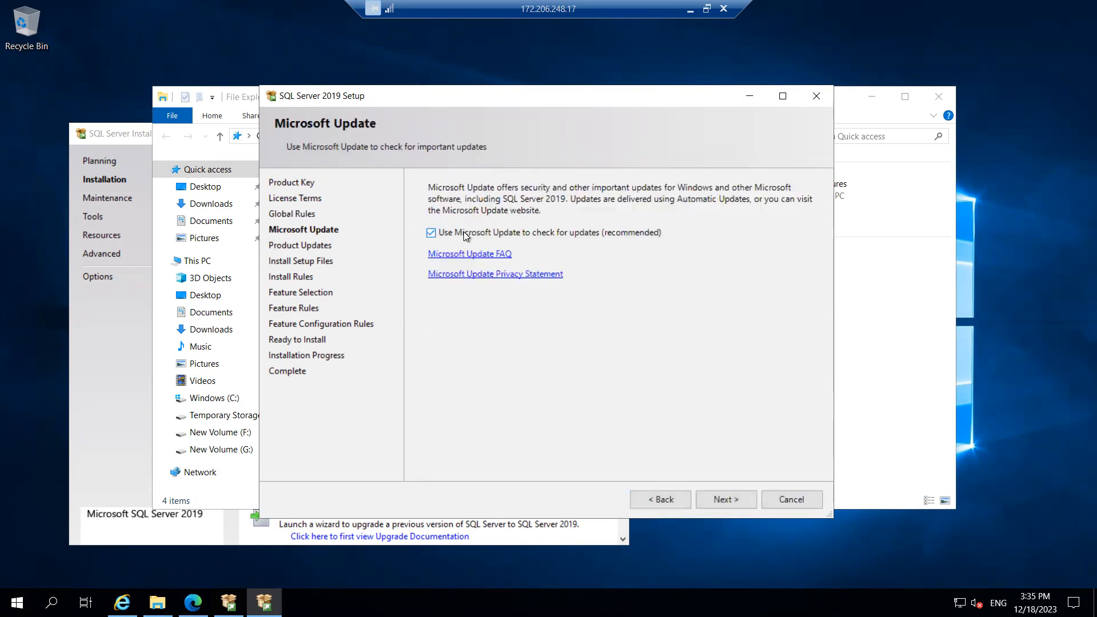
pyautogui.click(445, 234)
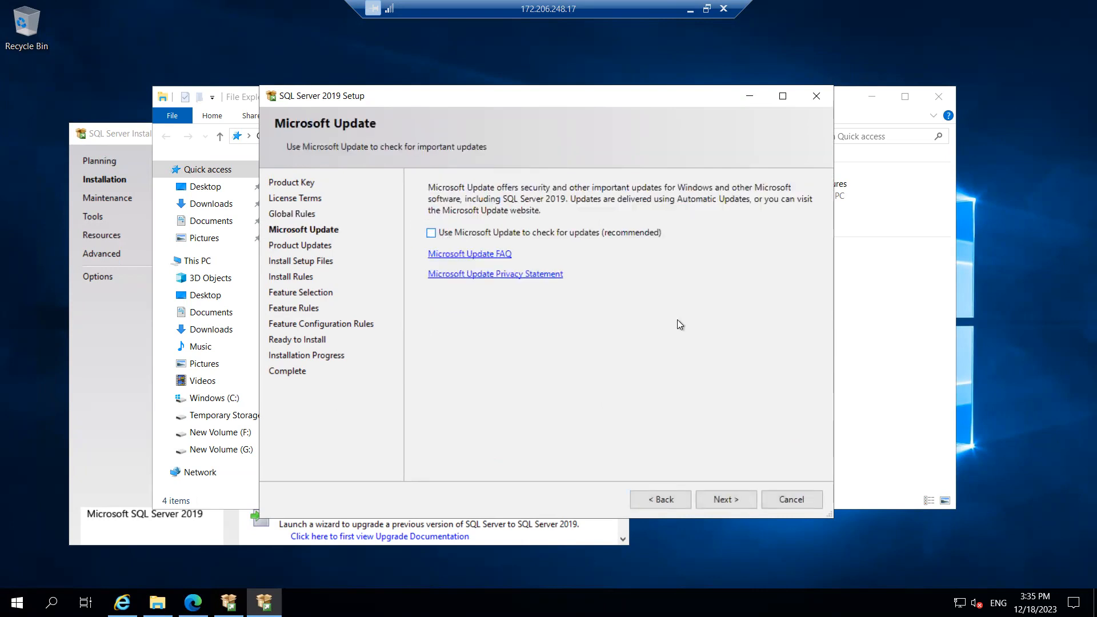
pyautogui.click(719, 498)
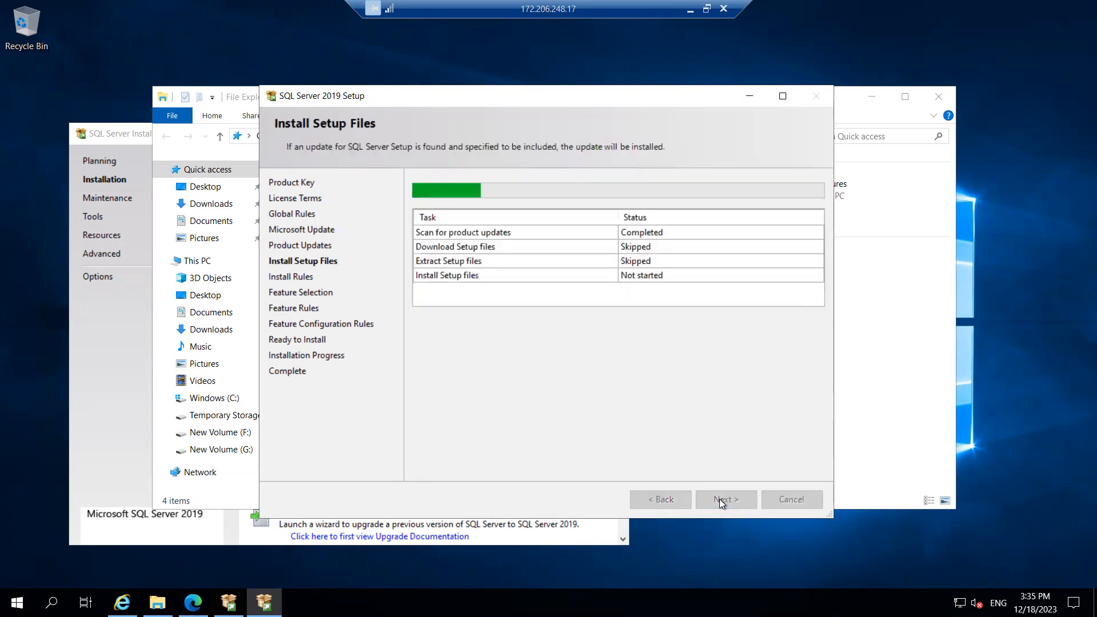
pyautogui.click(115, 137)
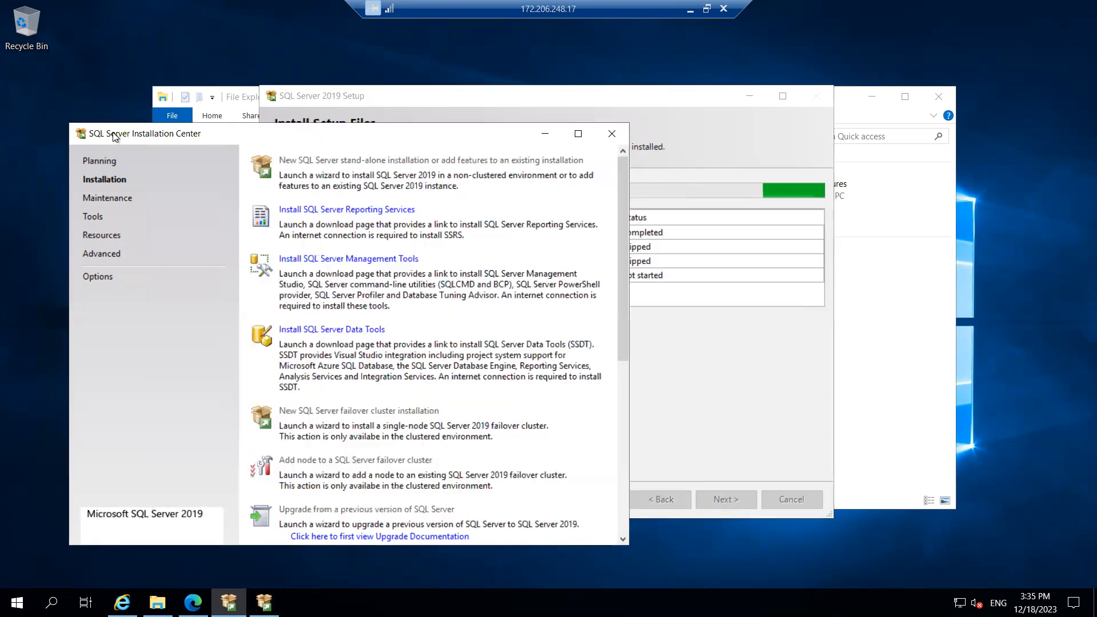
pyautogui.click(611, 137)
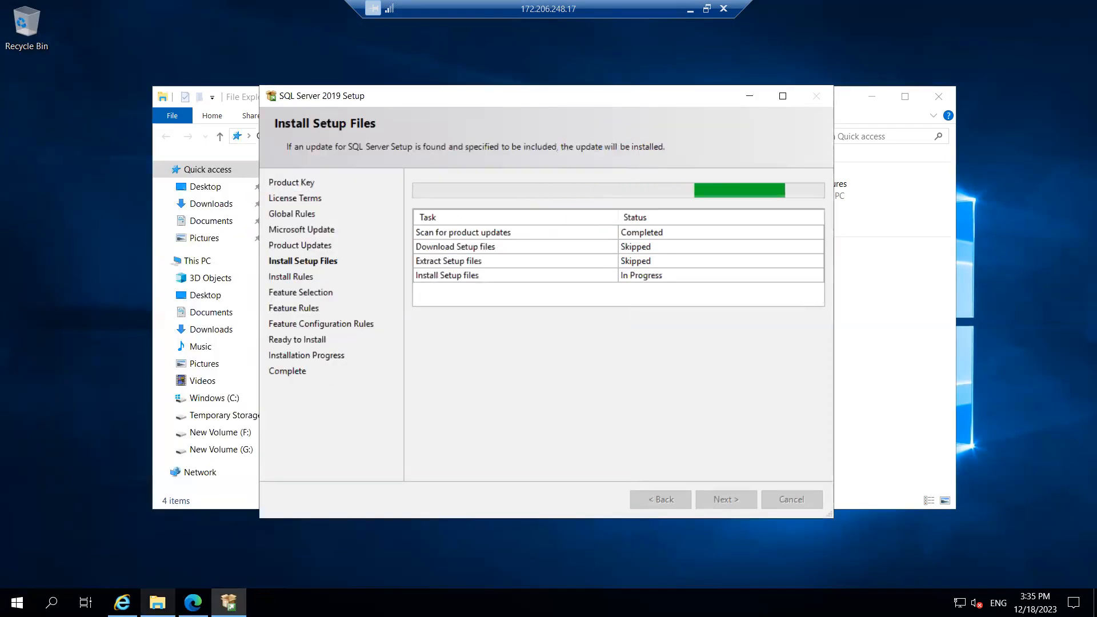
# Rename drive F: to DATA in This PC
pyautogui.click(158, 602)
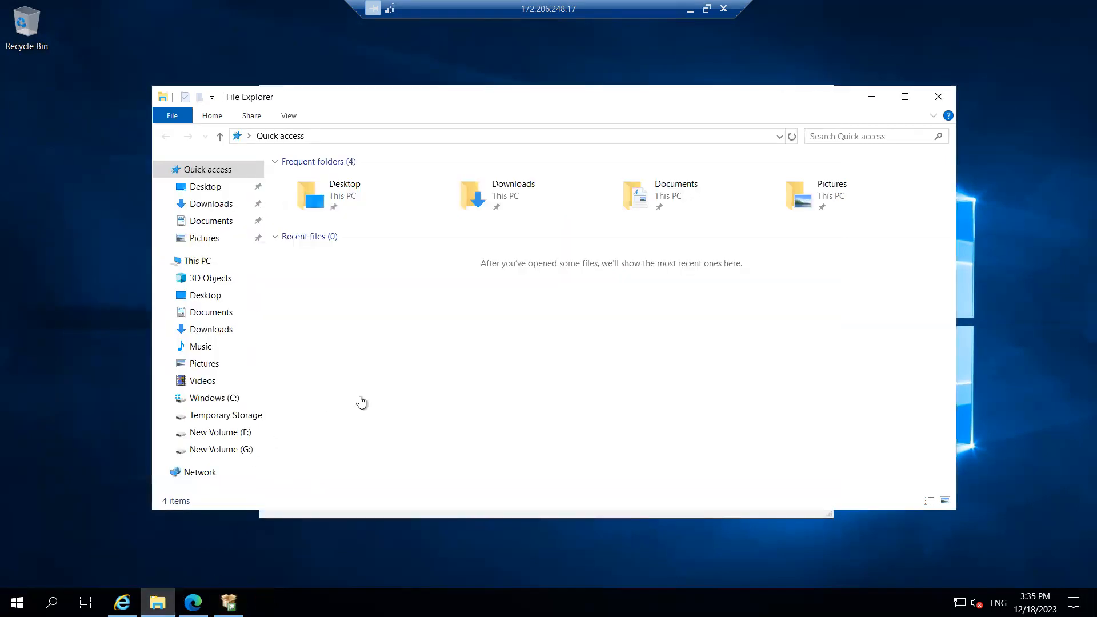
pyautogui.click(197, 261)
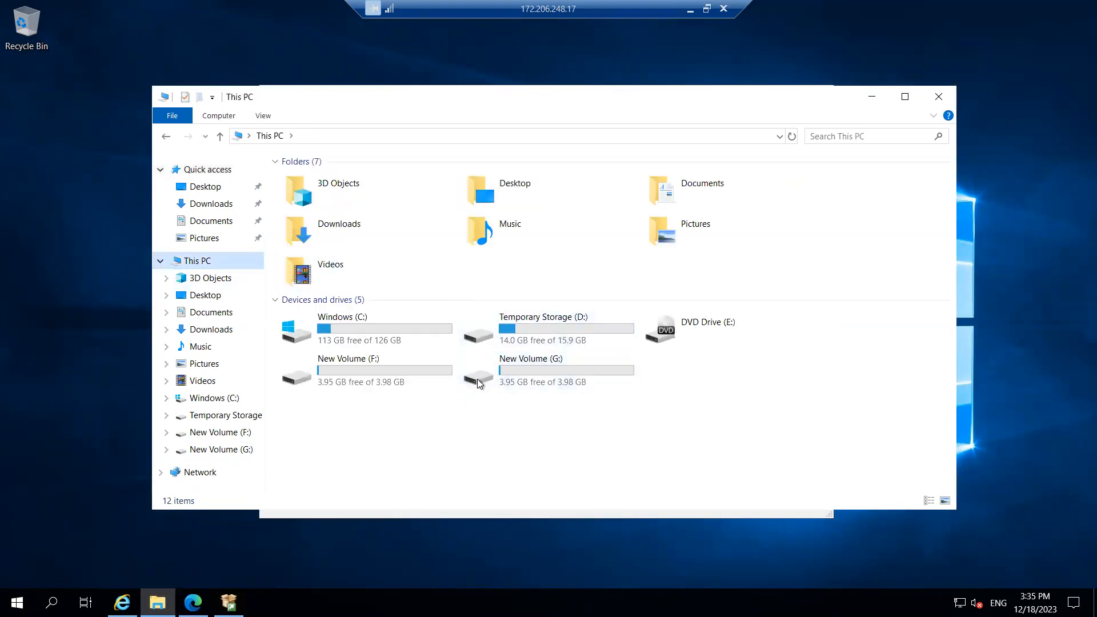
pyautogui.click(358, 366)
pyautogui.rightClick(358, 367)
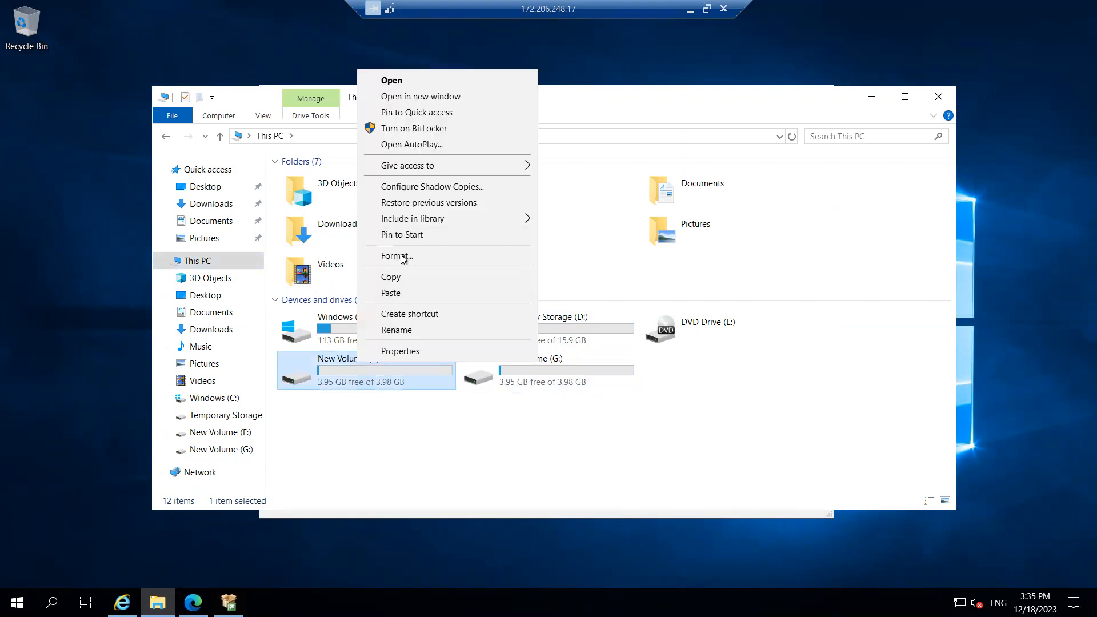
pyautogui.click(416, 334)
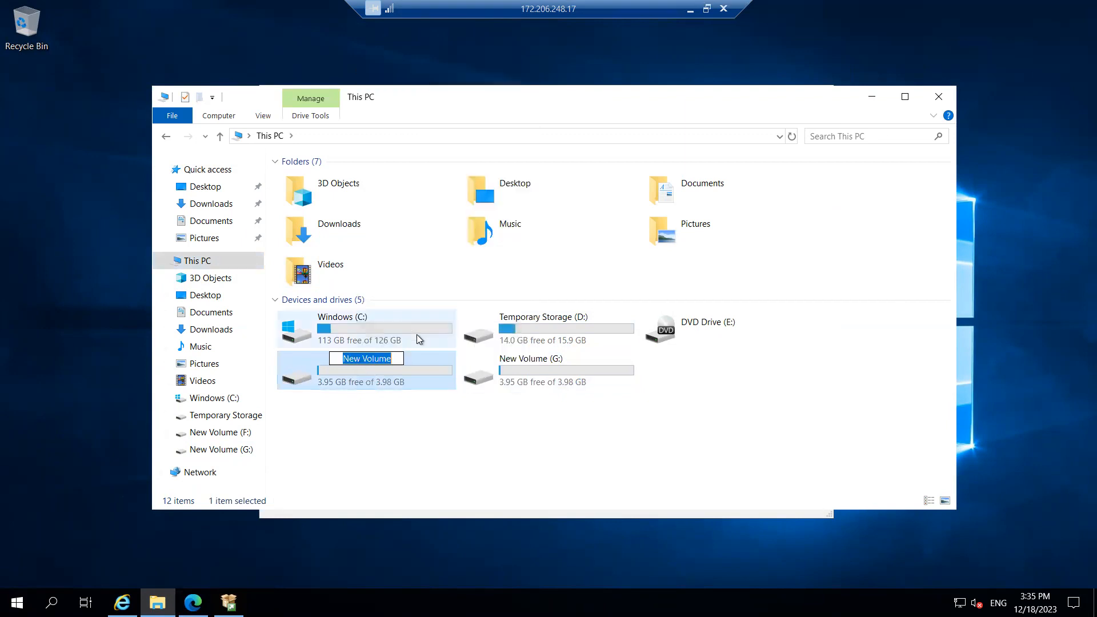
pyautogui.write('DATA')
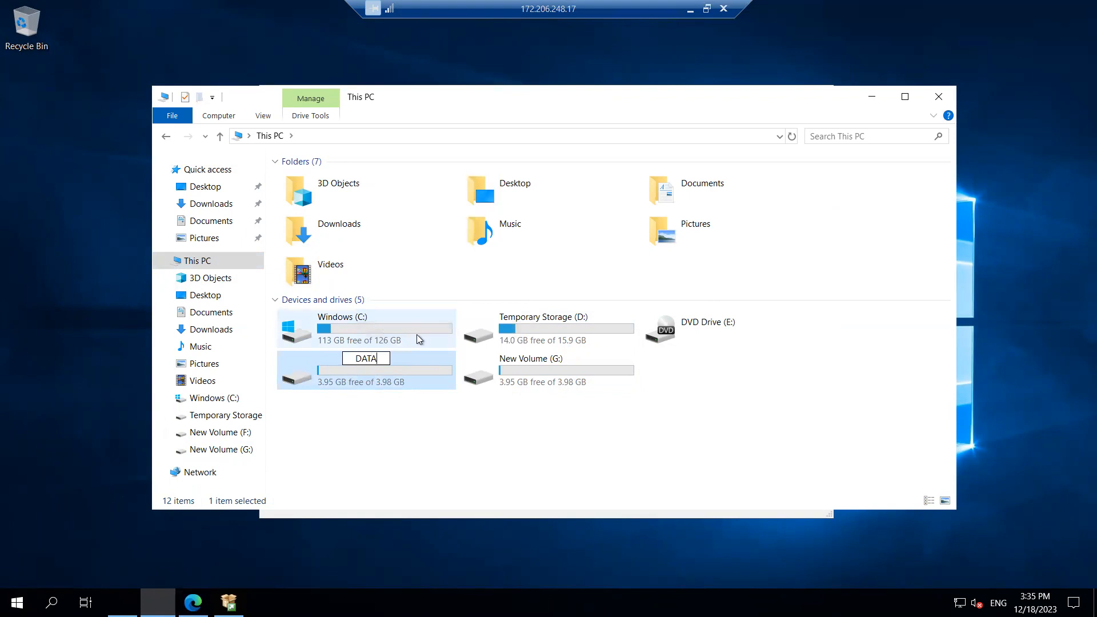
pyautogui.press('Return')
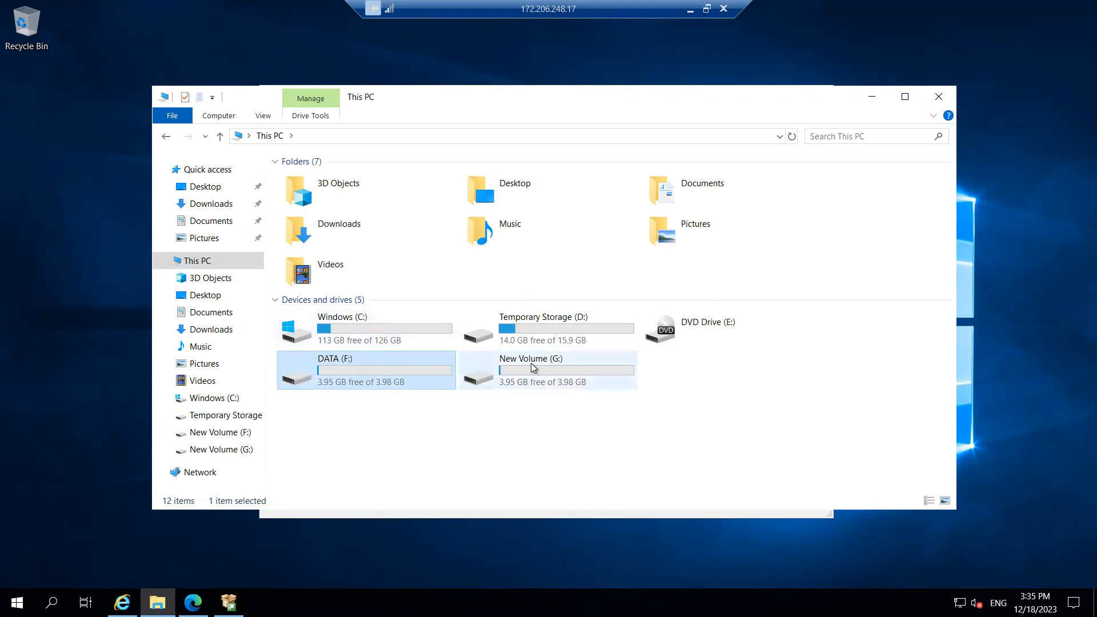
# Rename drive G: to LOG and minimize File Explorer
pyautogui.rightClick(532, 365)
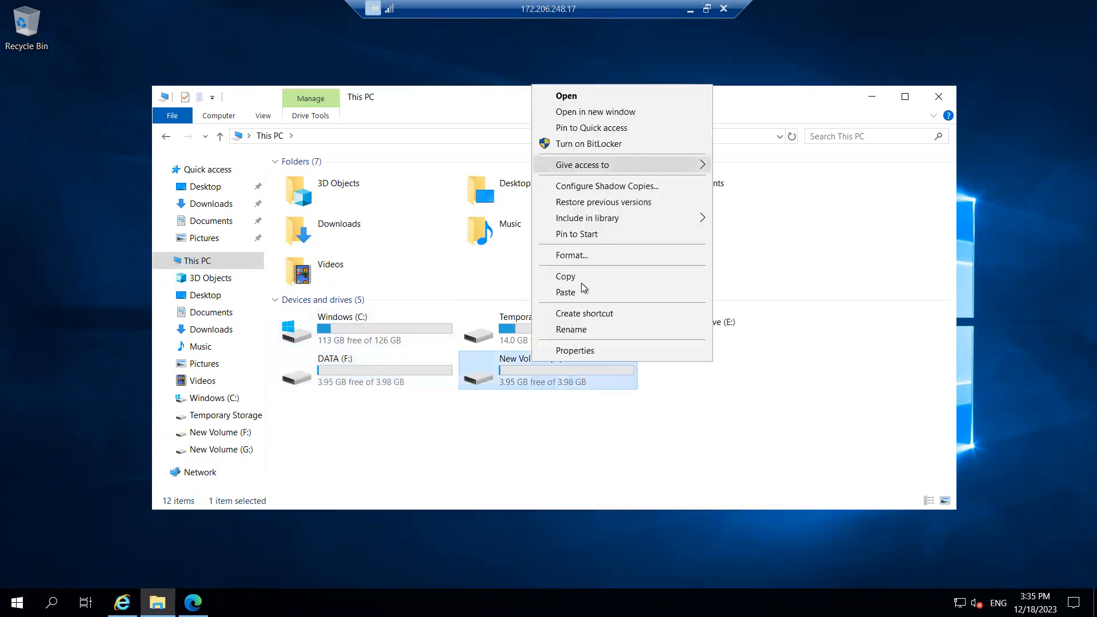
pyautogui.click(577, 331)
pyautogui.write('LOG')
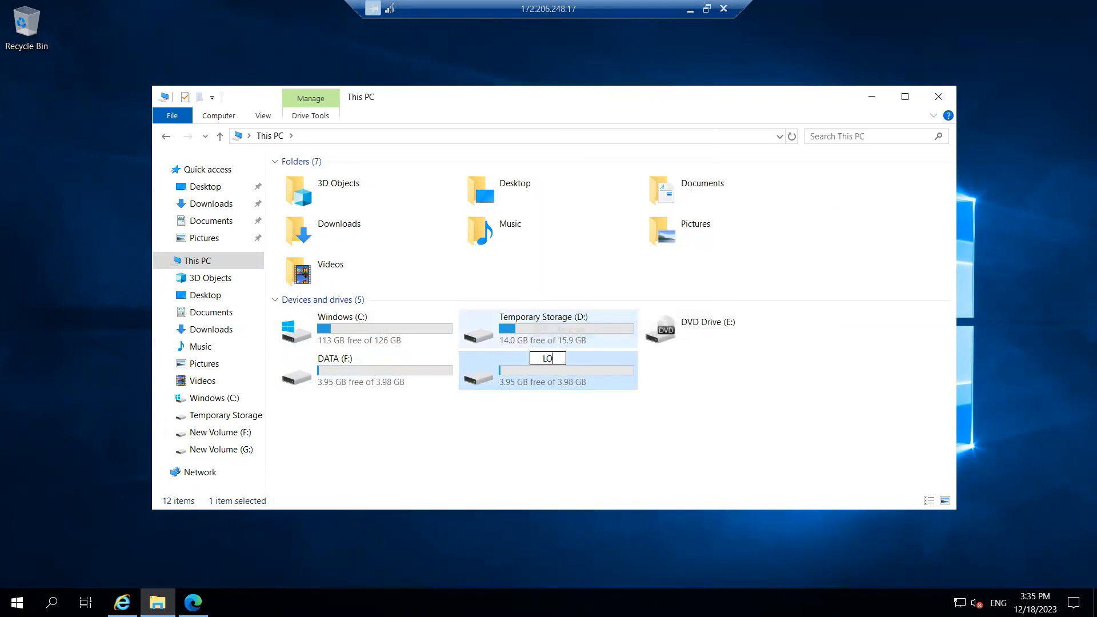
pyautogui.click(735, 414)
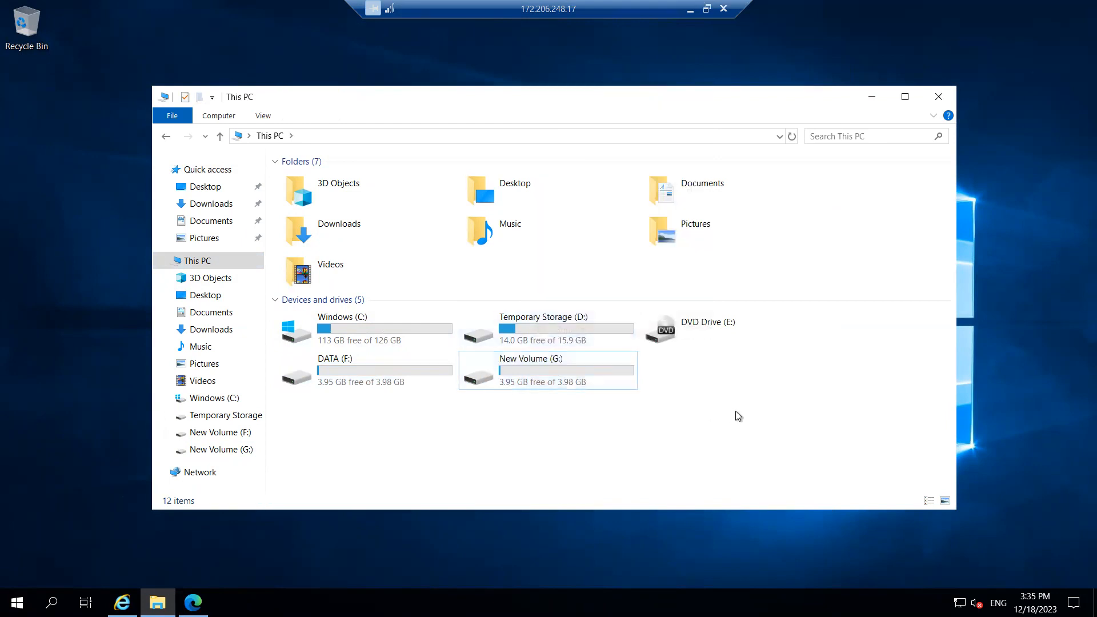
pyautogui.click(871, 97)
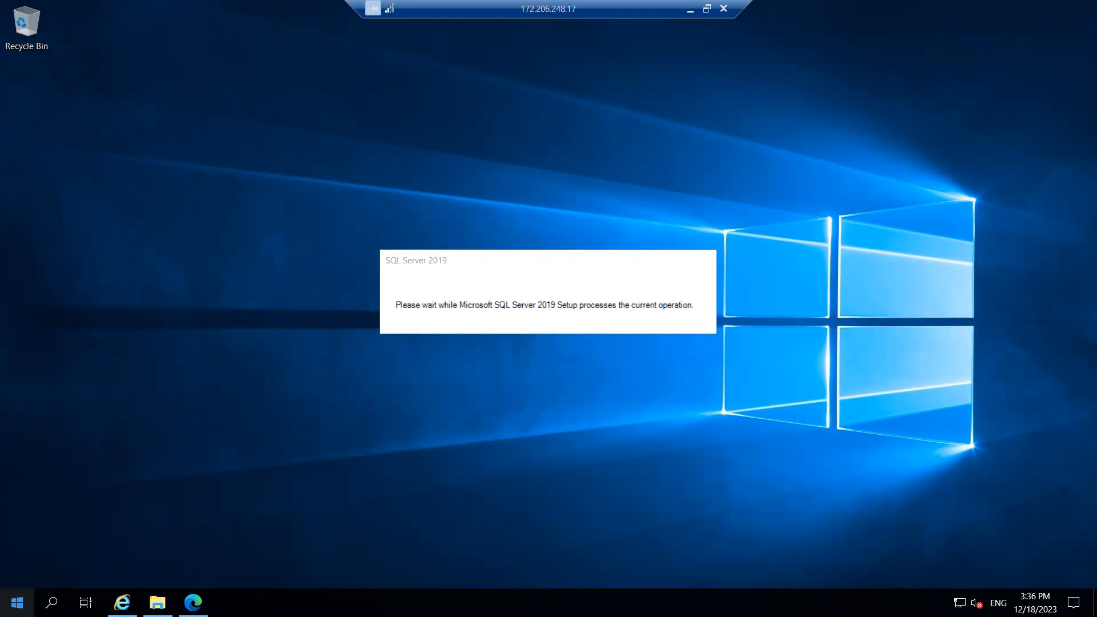
# Leave setup showing 'please wait' and minimize the Remote Desktop session to the local desktop
pyautogui.click(17, 602)
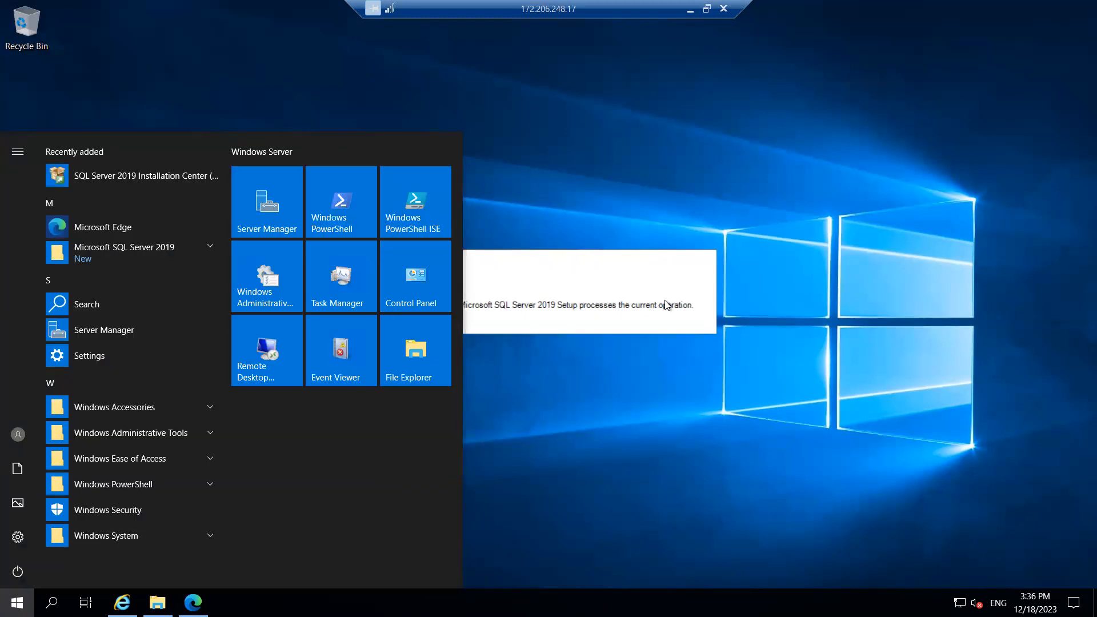
pyautogui.click(716, 367)
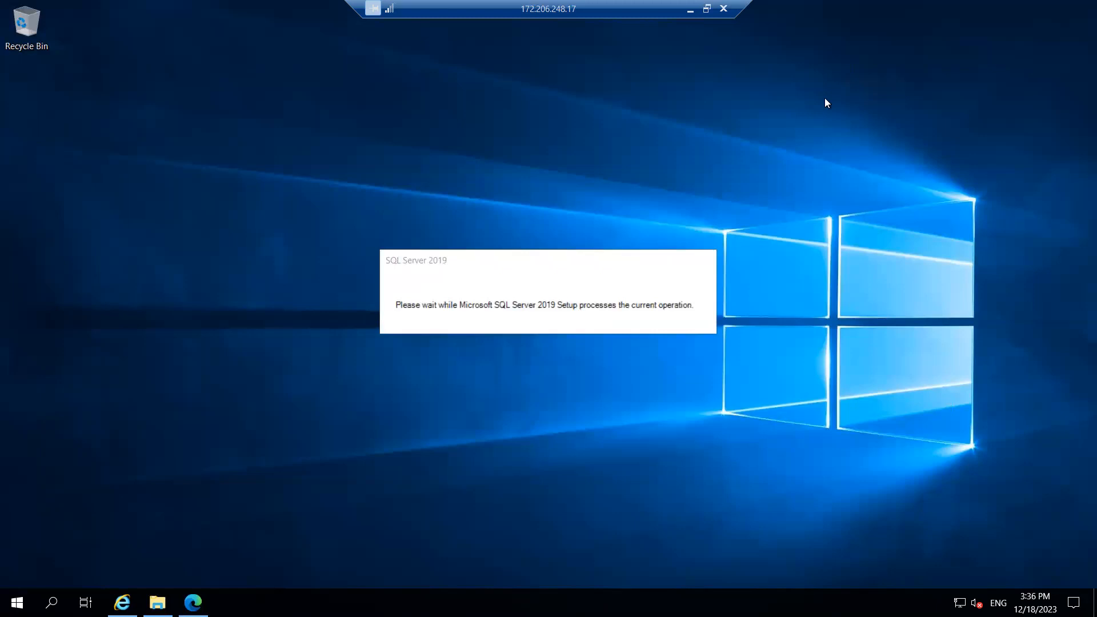
pyautogui.click(690, 9)
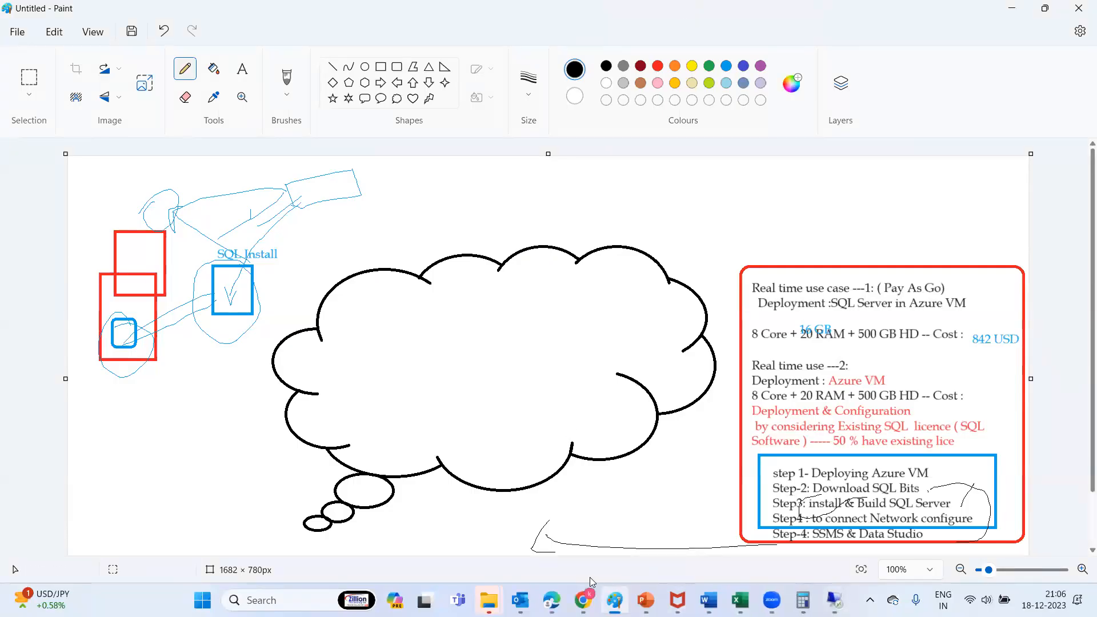
# In Edge, go to Virtual machines, open testsqlvm, and show its Networking page
pyautogui.click(552, 598)
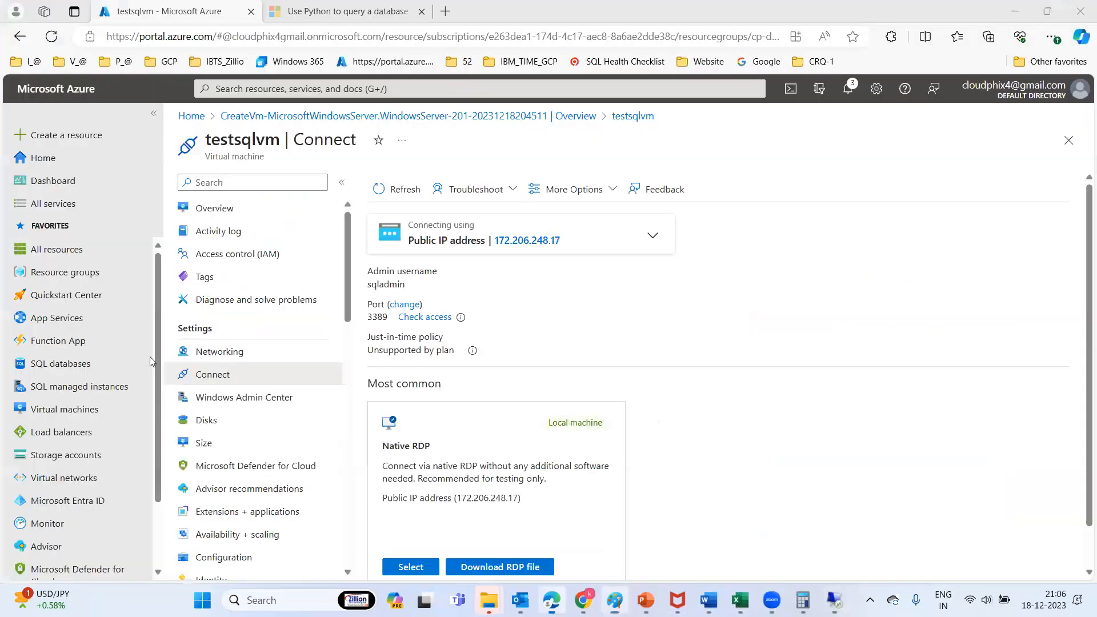
pyautogui.click(67, 417)
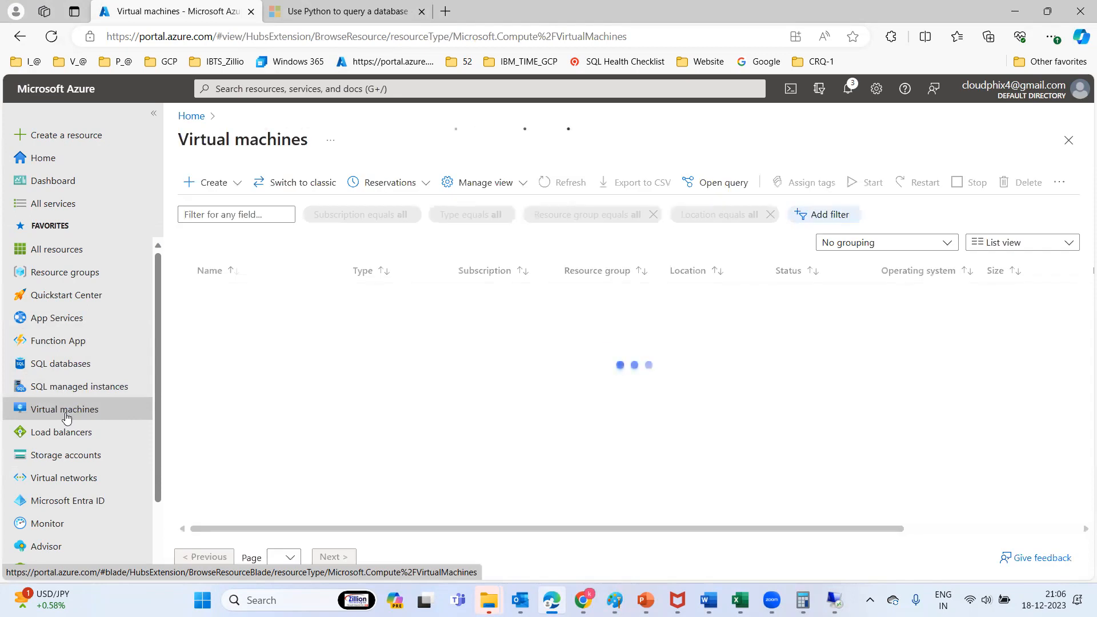
pyautogui.click(297, 368)
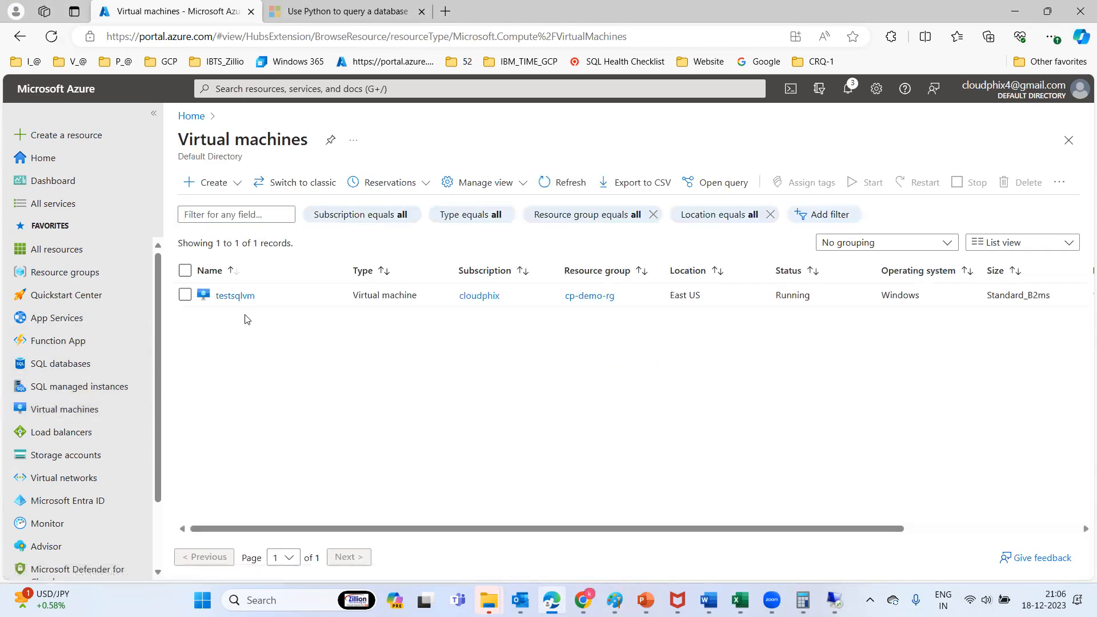
pyautogui.click(231, 302)
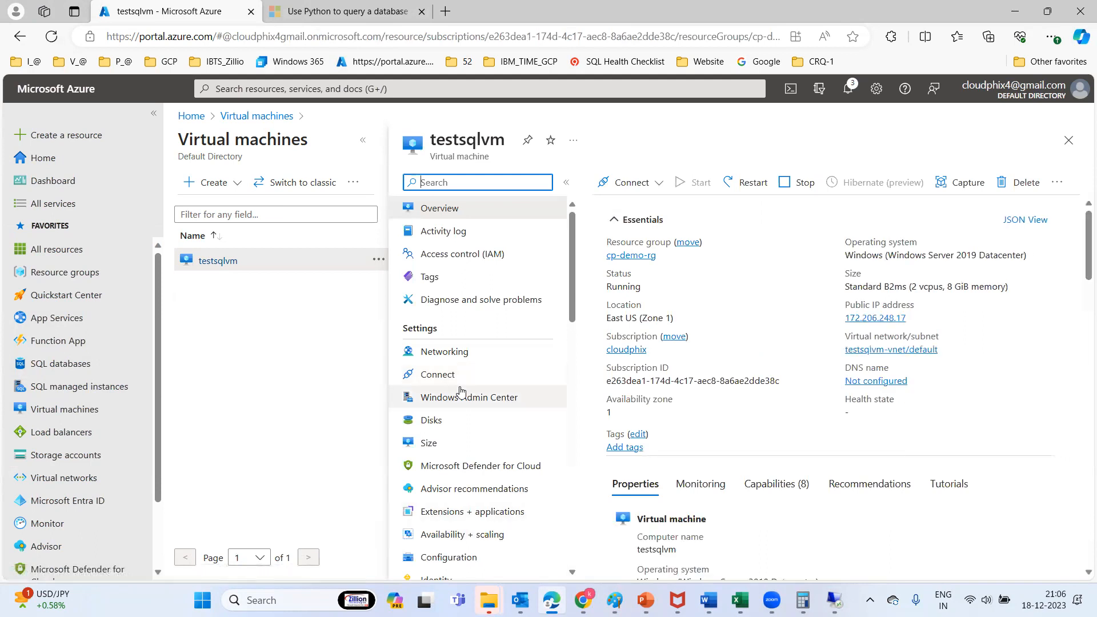
pyautogui.click(438, 359)
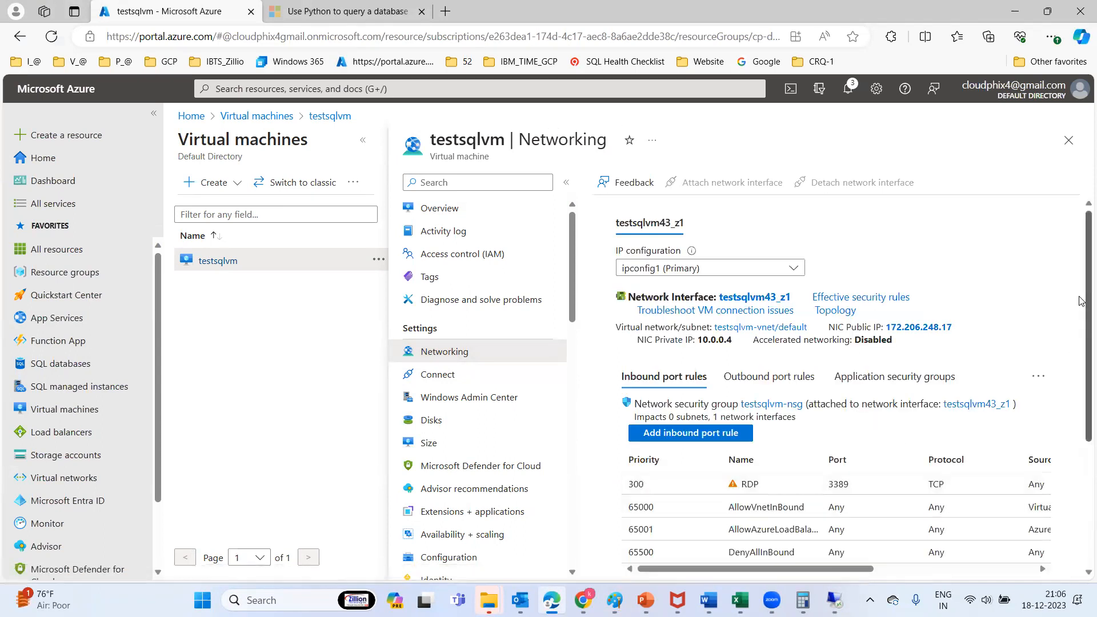
# Scroll through testsqlvm's inbound port rules, then list its two 4 GiB data and Log disks
pyautogui.scroll(-3, 1082, 307)
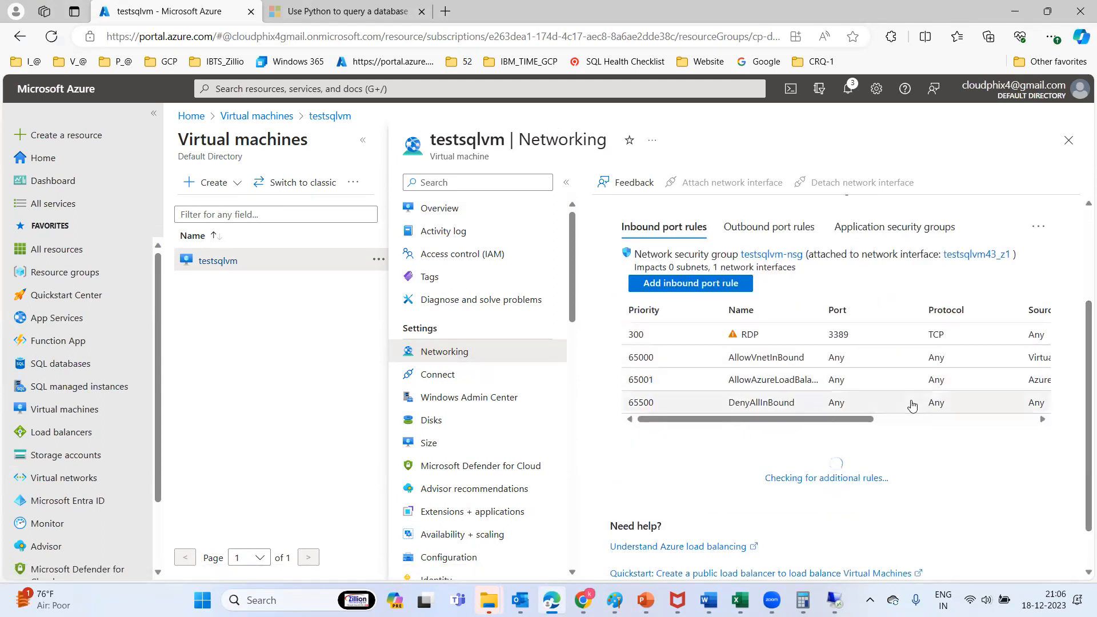
pyautogui.moveTo(801, 421); pyautogui.dragTo(742, 425)
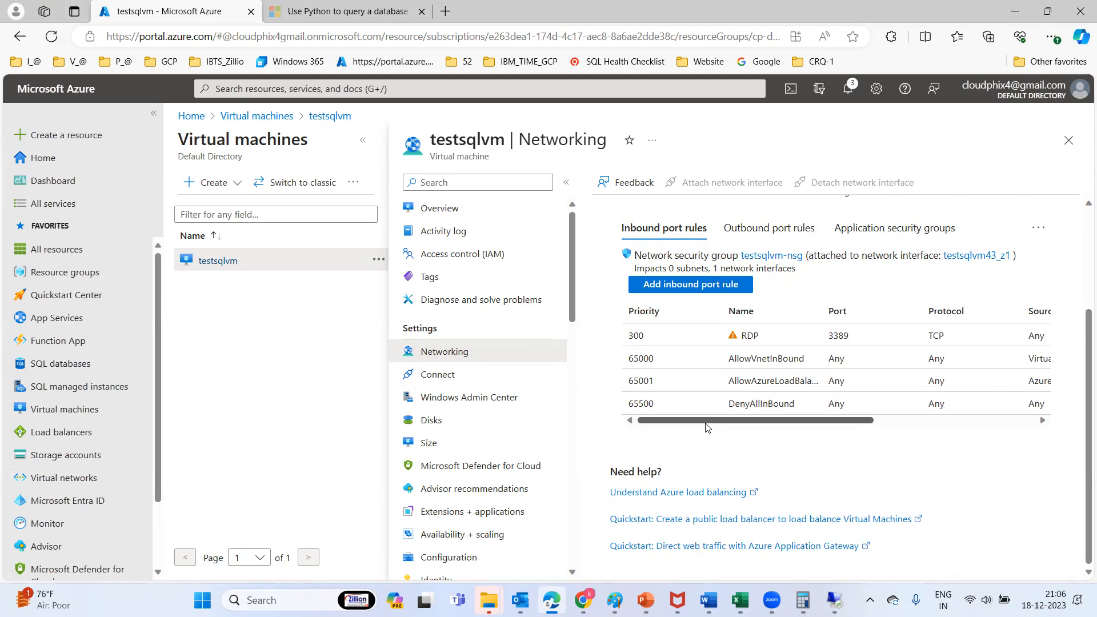
pyautogui.moveTo(691, 425)
pyautogui.mouseDown()
pyautogui.moveTo(864, 431)
pyautogui.moveTo(696, 425)
pyautogui.moveTo(707, 424)
pyautogui.mouseUp()
pyautogui.hscroll(5, 844, 412)
pyautogui.hscroll(-5, 743, 399)
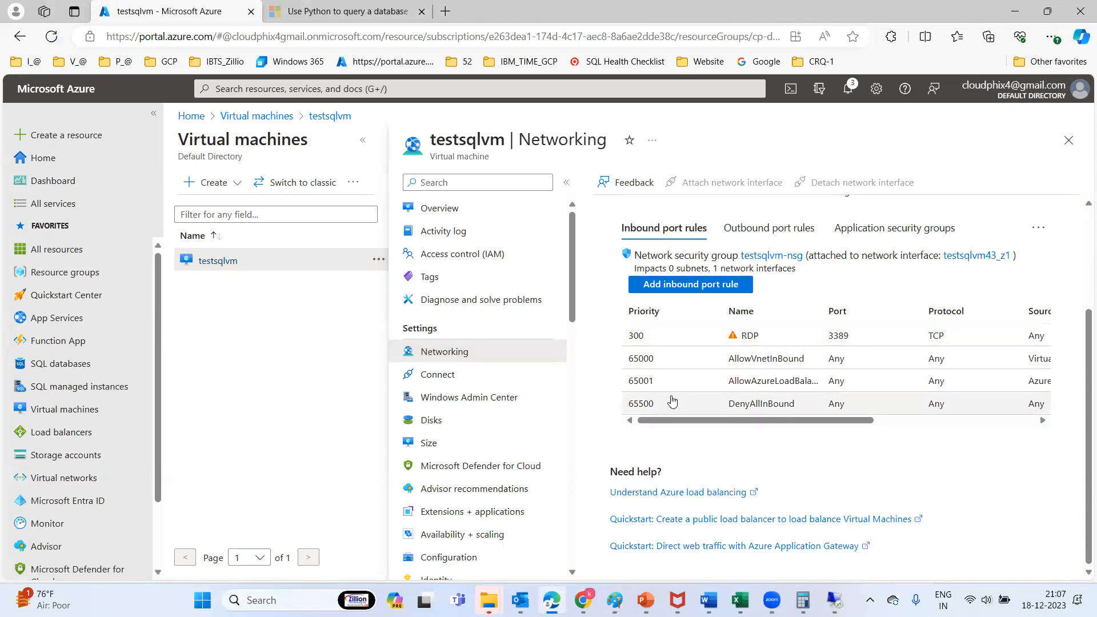
pyautogui.click(430, 421)
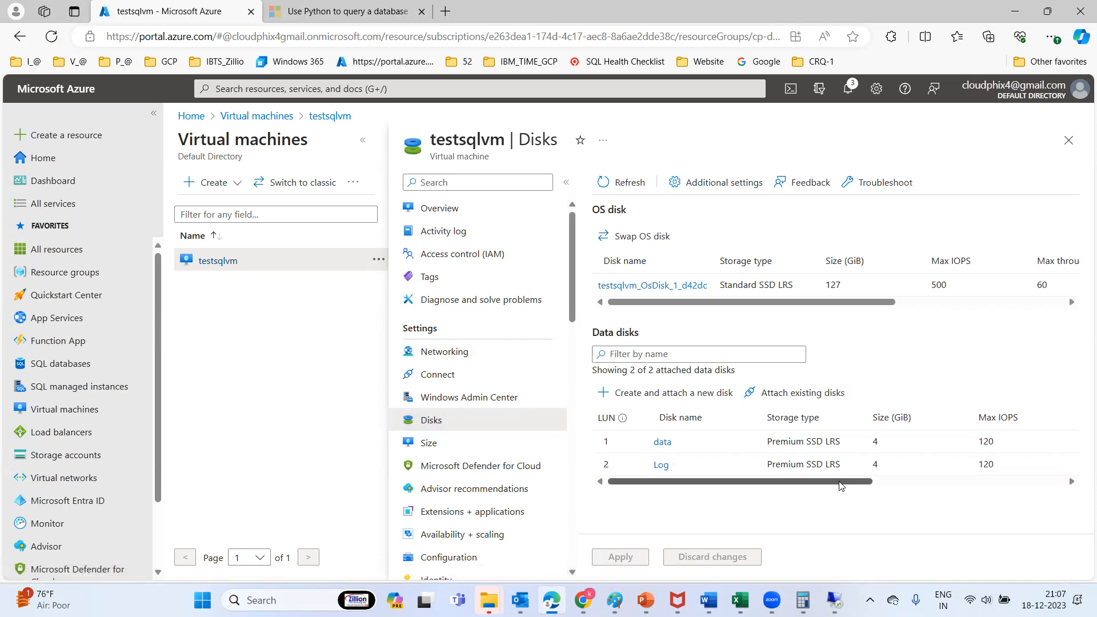
# Scroll the data disks table right, then list testsqlvm's sizes with current Standard_B2ms
pyautogui.moveTo(811, 483); pyautogui.dragTo(682, 486)
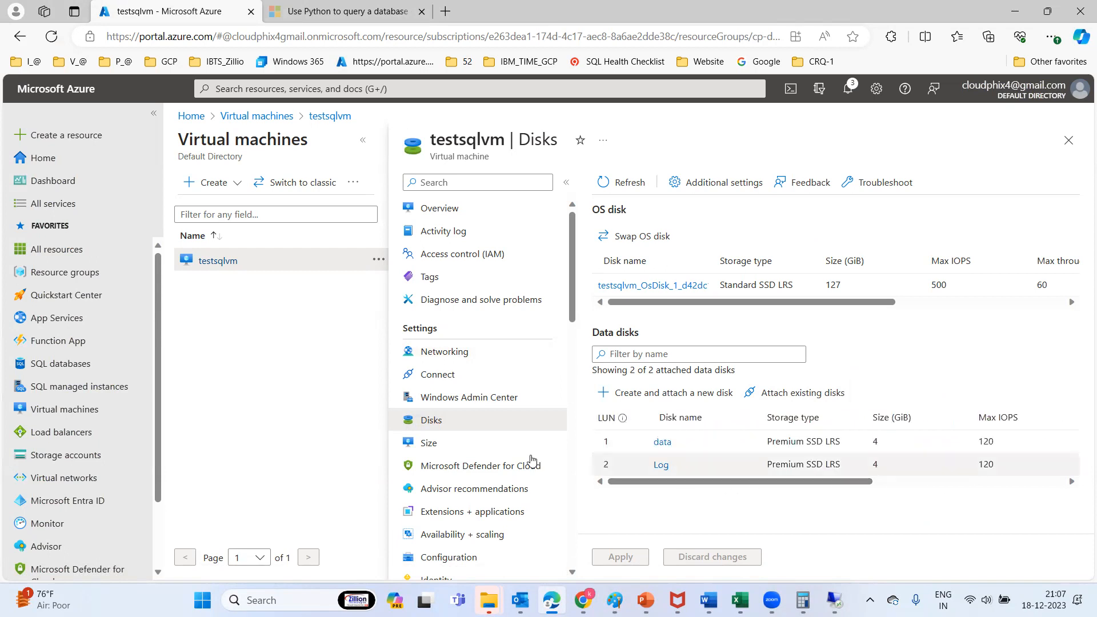
pyautogui.click(442, 447)
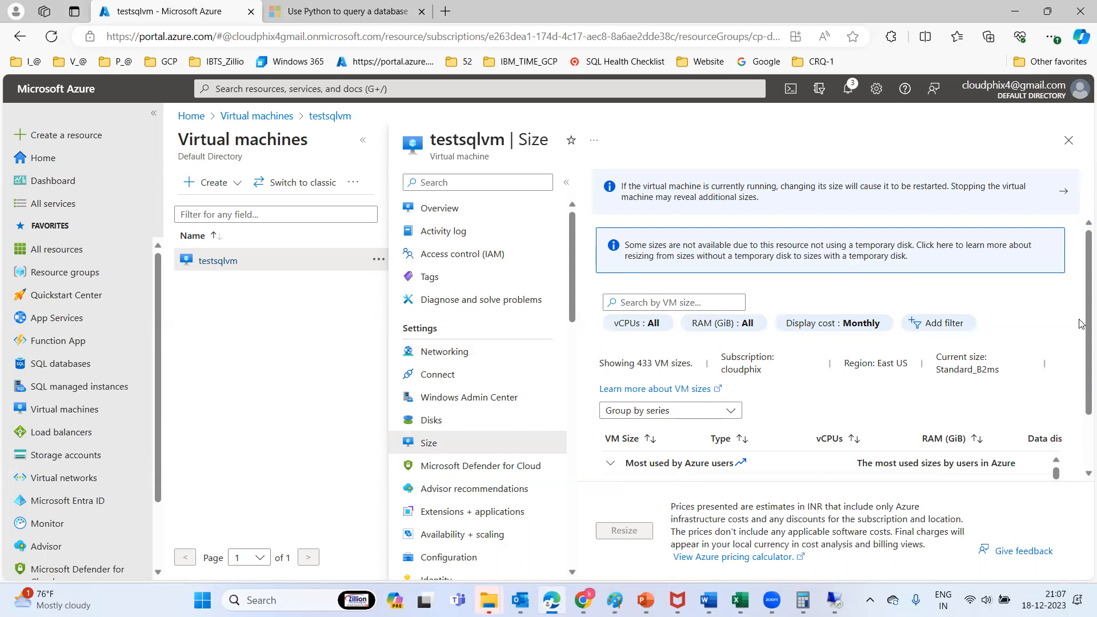
# Scroll through testsqlvm's 433 VM sizes, then close the Size blade to return to Virtual machines
pyautogui.scroll(-1, 1081, 324)
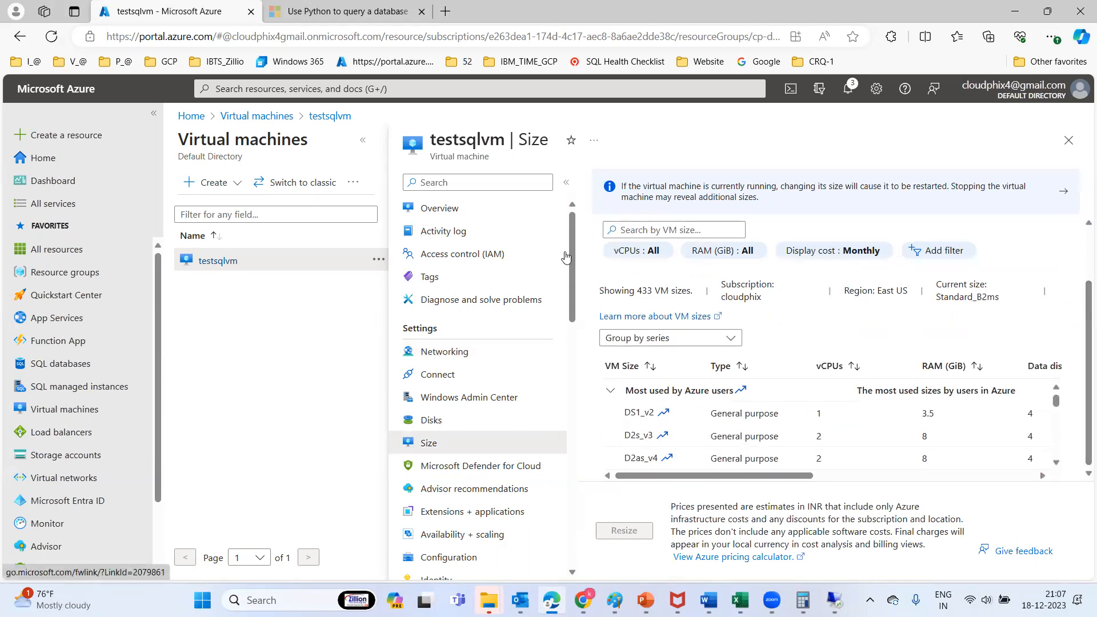
pyautogui.moveTo(573, 229)
pyautogui.mouseDown()
pyautogui.moveTo(593, 500)
pyautogui.moveTo(570, 213)
pyautogui.mouseUp()
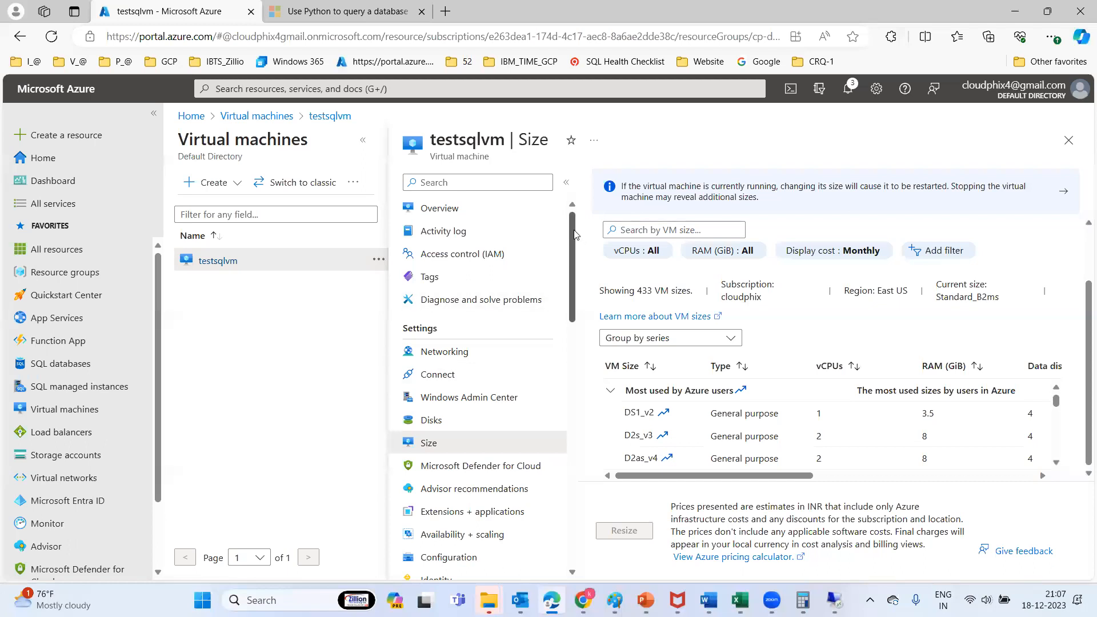
pyautogui.scroll(-4, 574, 234)
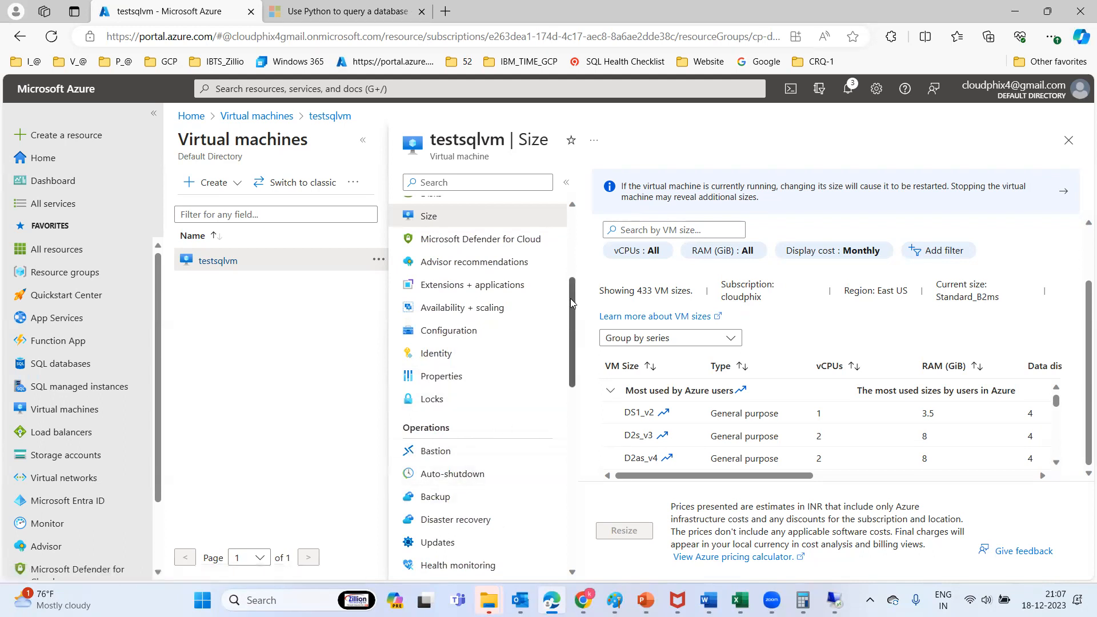
pyautogui.moveTo(570, 302); pyautogui.dragTo(558, 208)
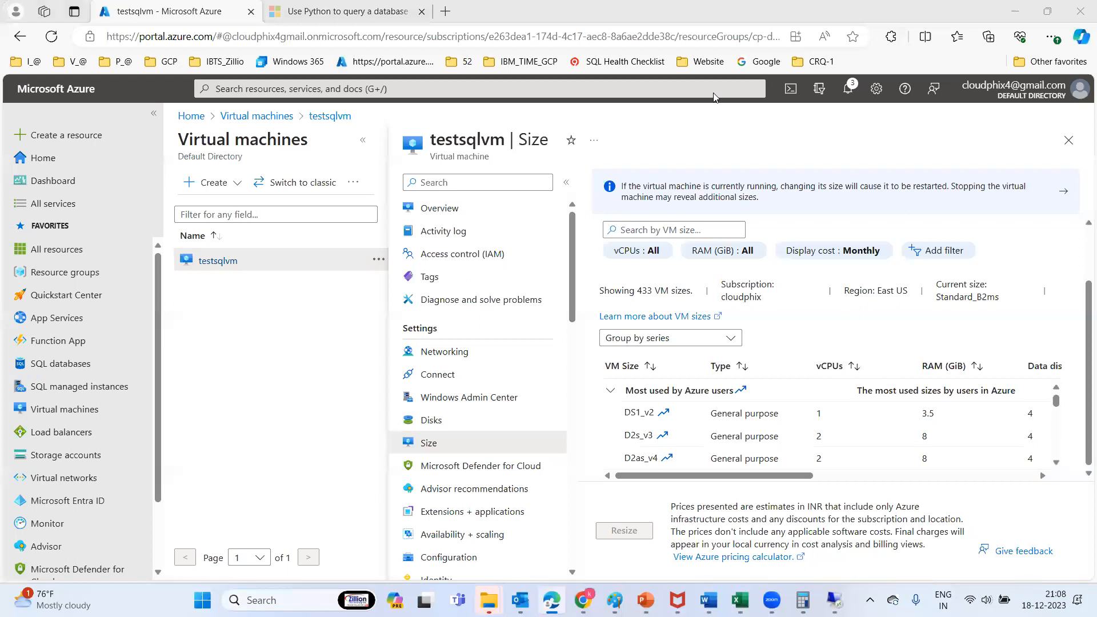
pyautogui.click(1068, 141)
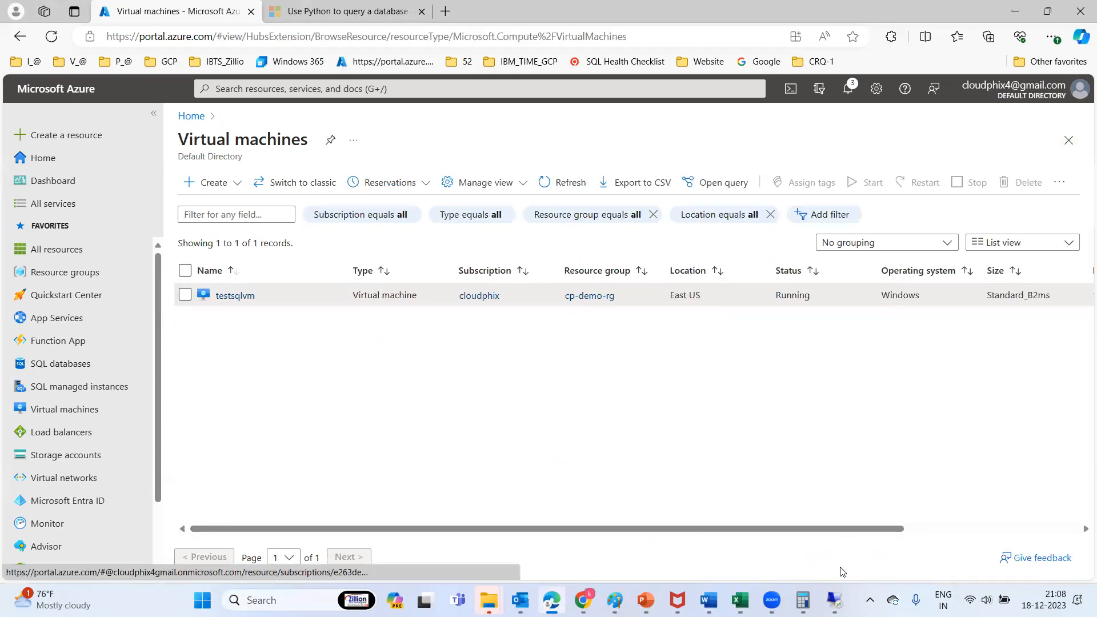
# In the remote session, review the Windows Firewall install-rule warning, then continue to Feature Selection
pyautogui.click(834, 599)
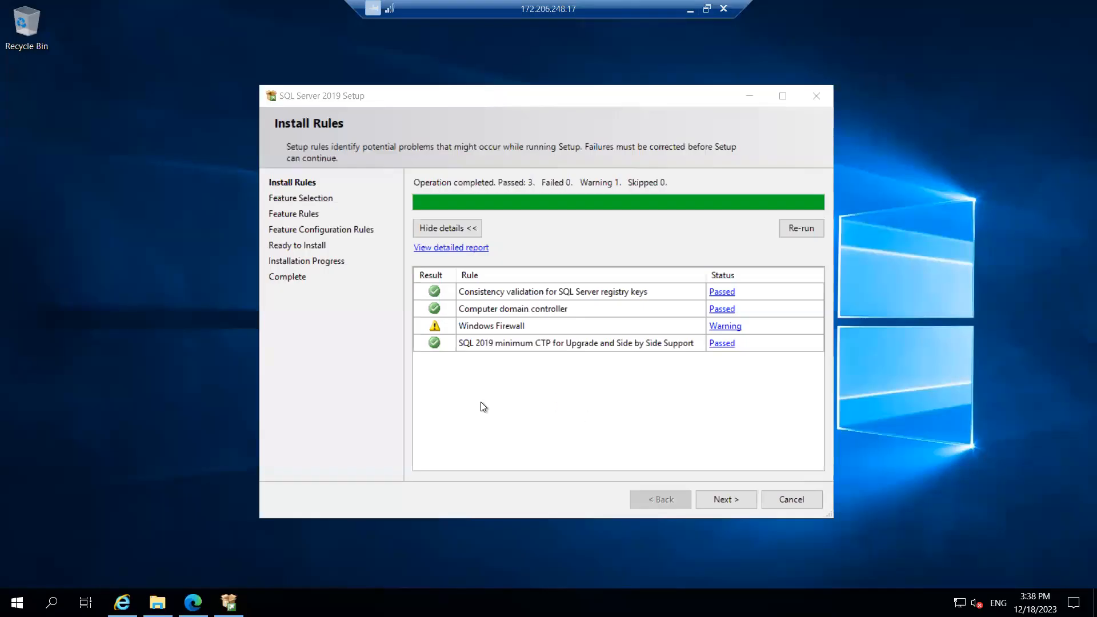
pyautogui.click(722, 329)
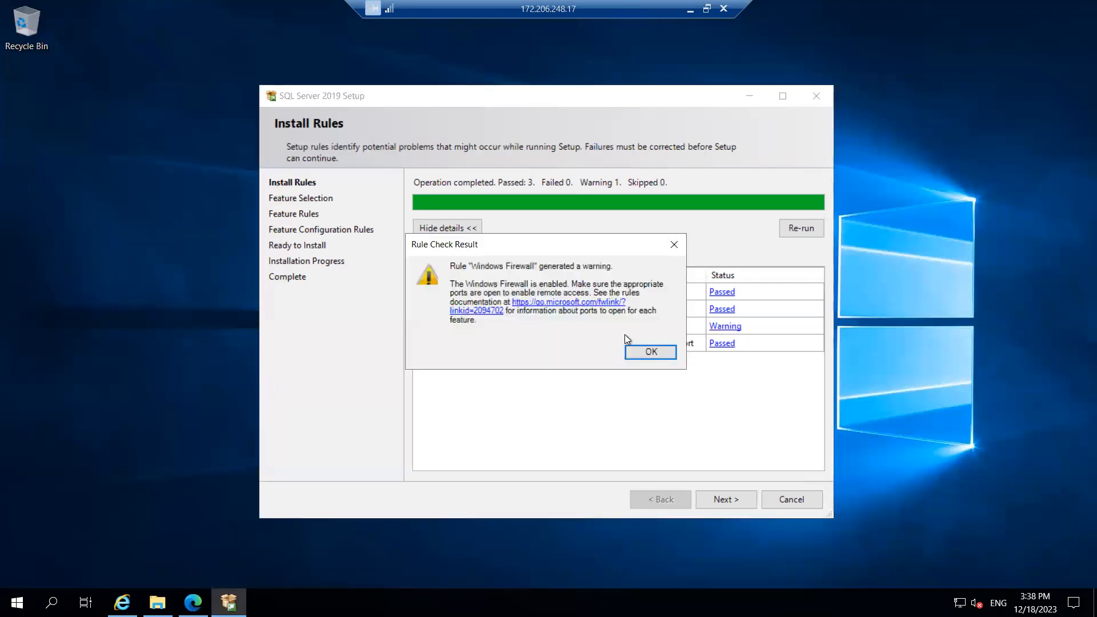
pyautogui.click(650, 351)
pyautogui.click(733, 499)
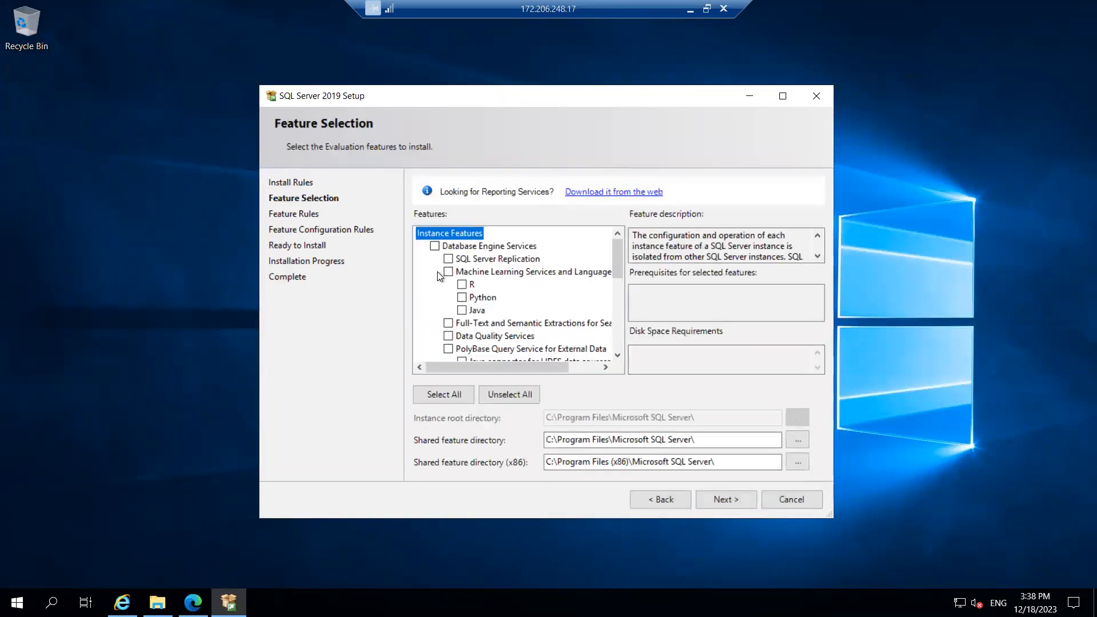
# Select Database Engine Services and SQL Server Replication, maximize setup, and bring up File Explorer
pyautogui.click(434, 246)
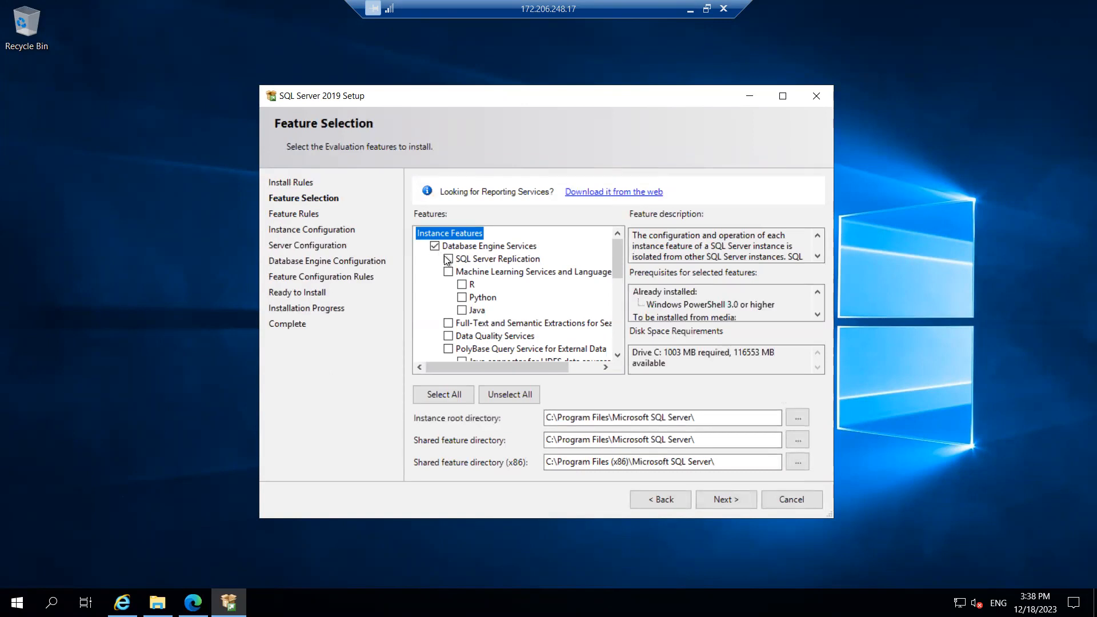
pyautogui.click(448, 258)
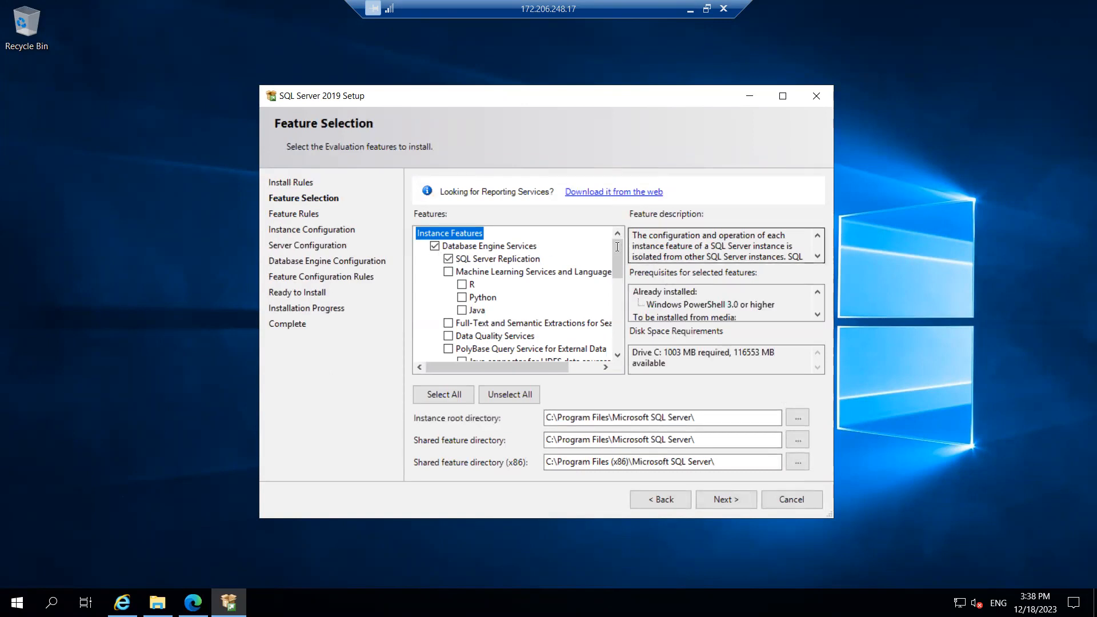
pyautogui.moveTo(615, 247); pyautogui.dragTo(613, 345)
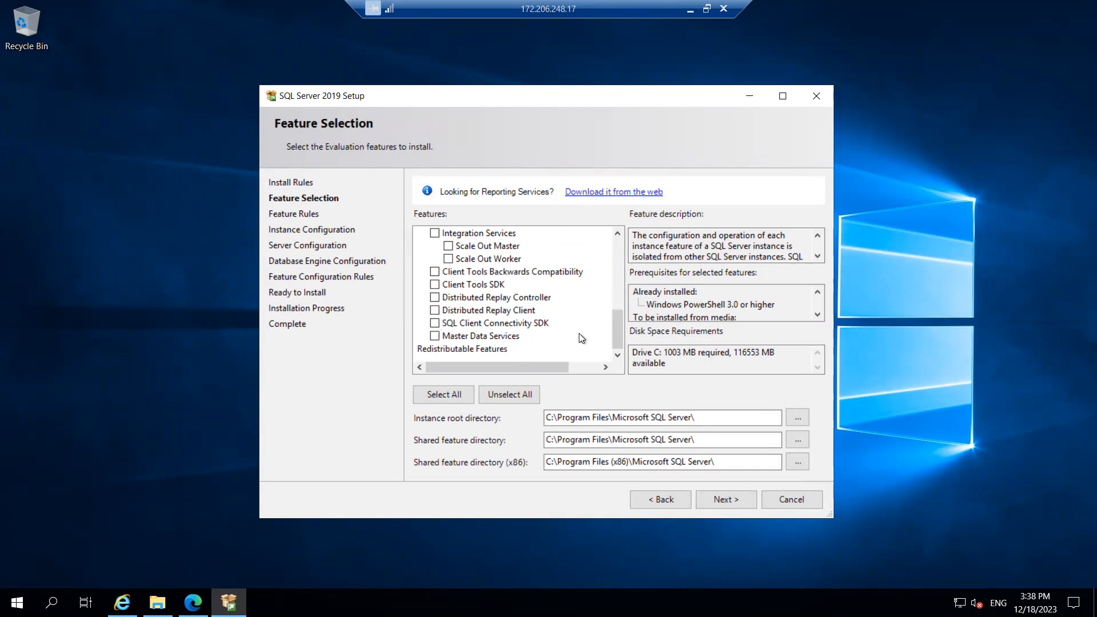
pyautogui.click(783, 97)
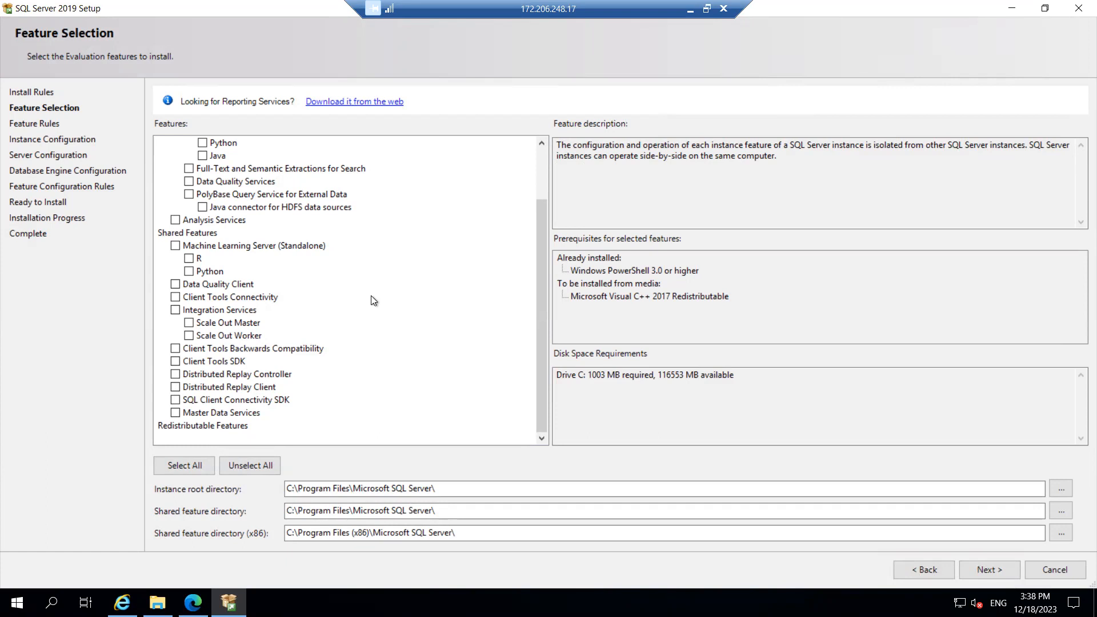
pyautogui.click(291, 489)
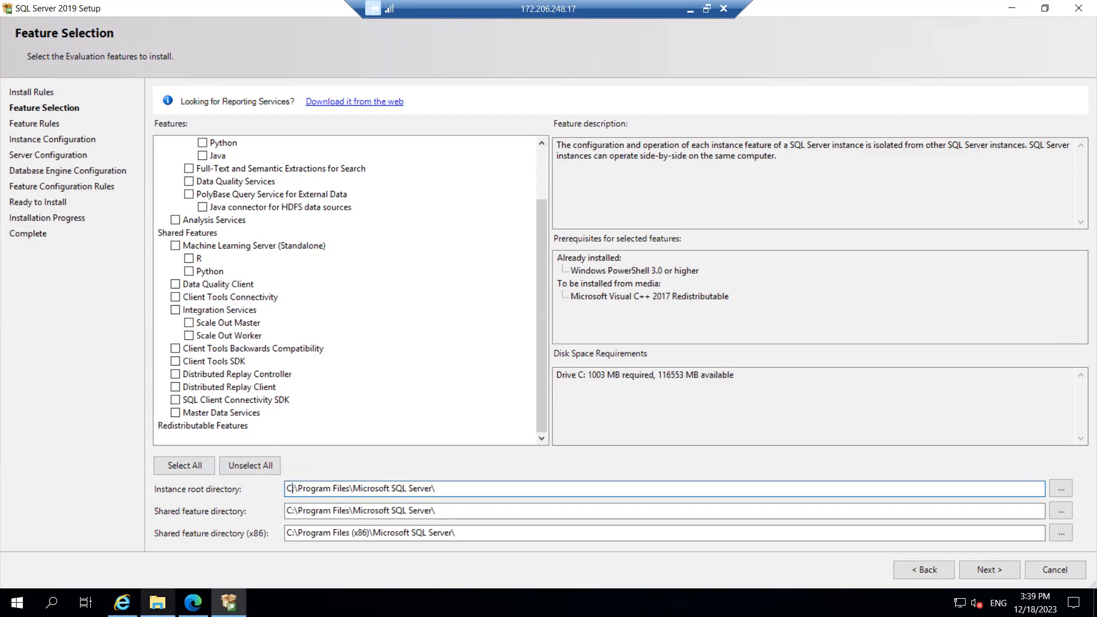
pyautogui.click(157, 602)
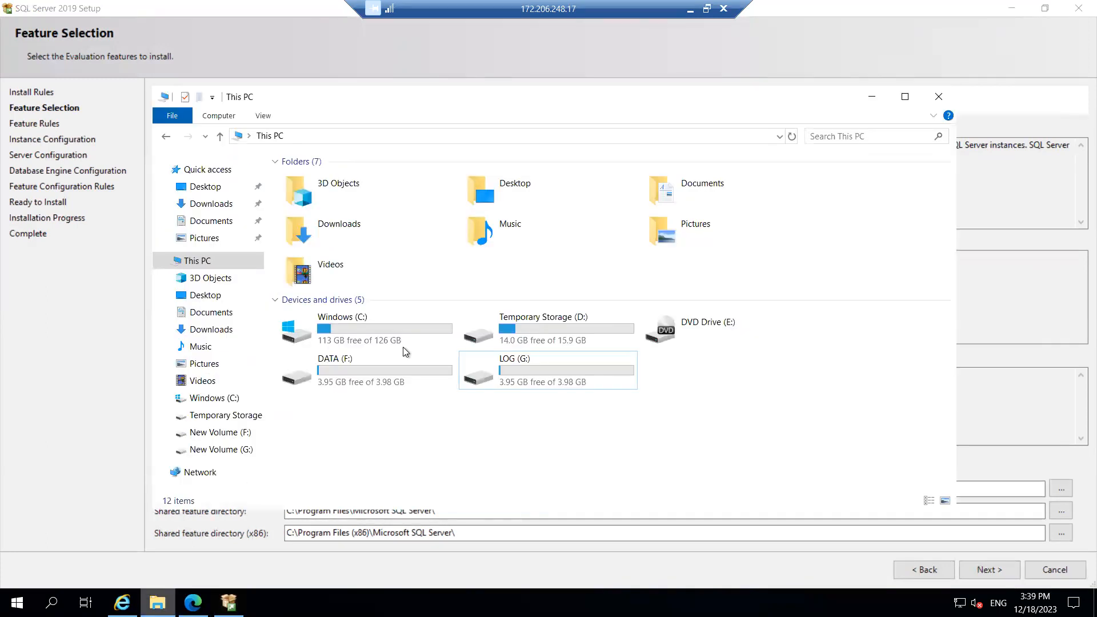
# Browse Windows (C:) into Program Files, go back to the C: root, then return to SQL Server Setup
pyautogui.doubleClick(378, 332)
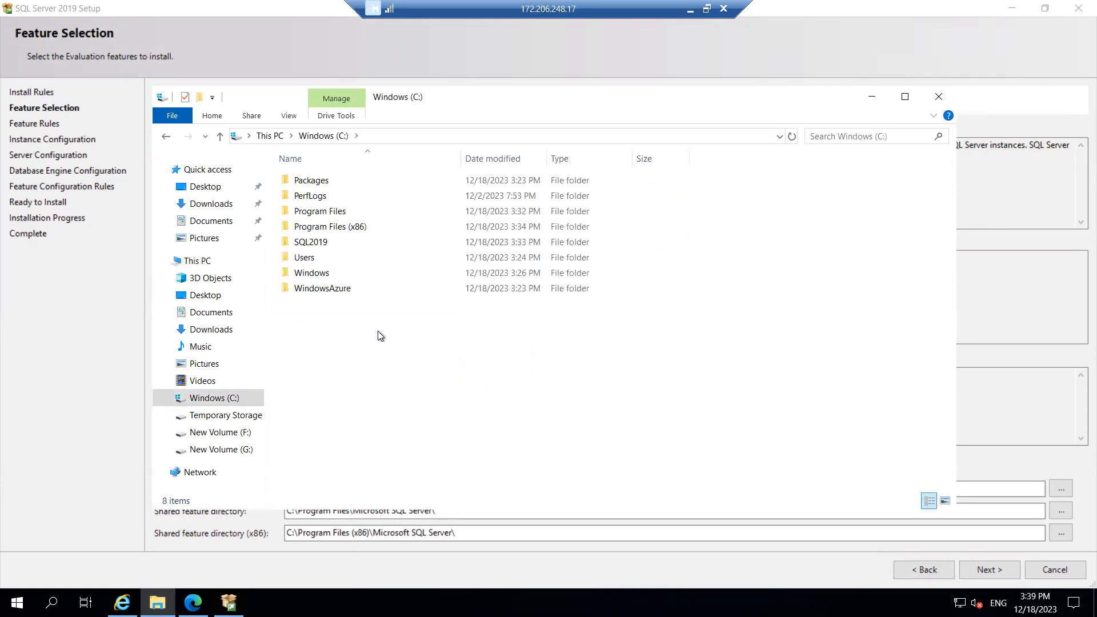
pyautogui.doubleClick(330, 212)
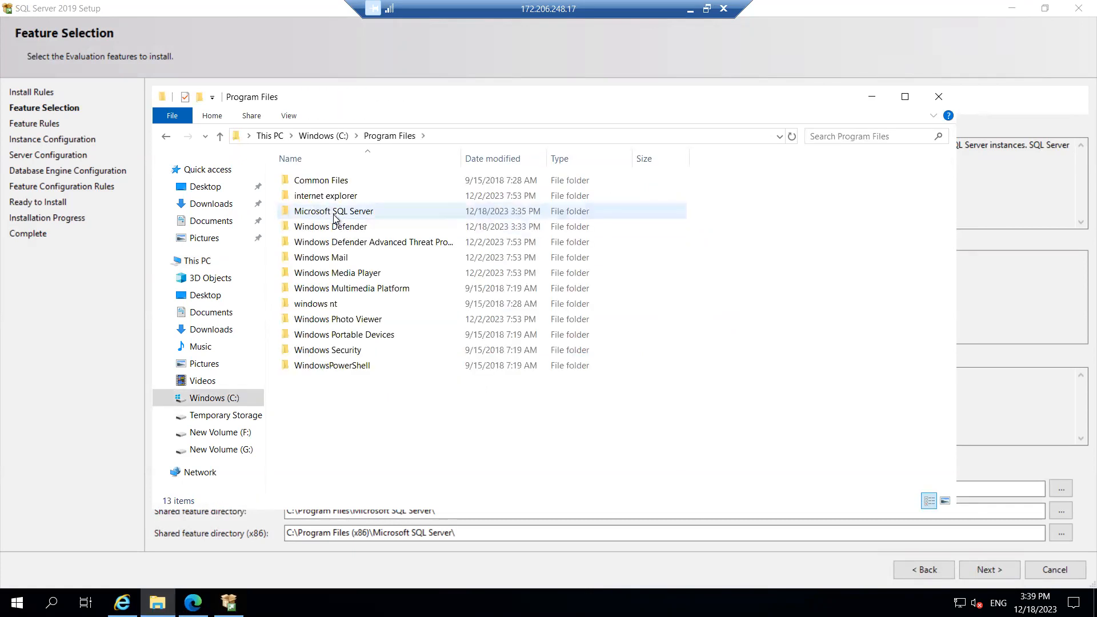
pyautogui.click(166, 137)
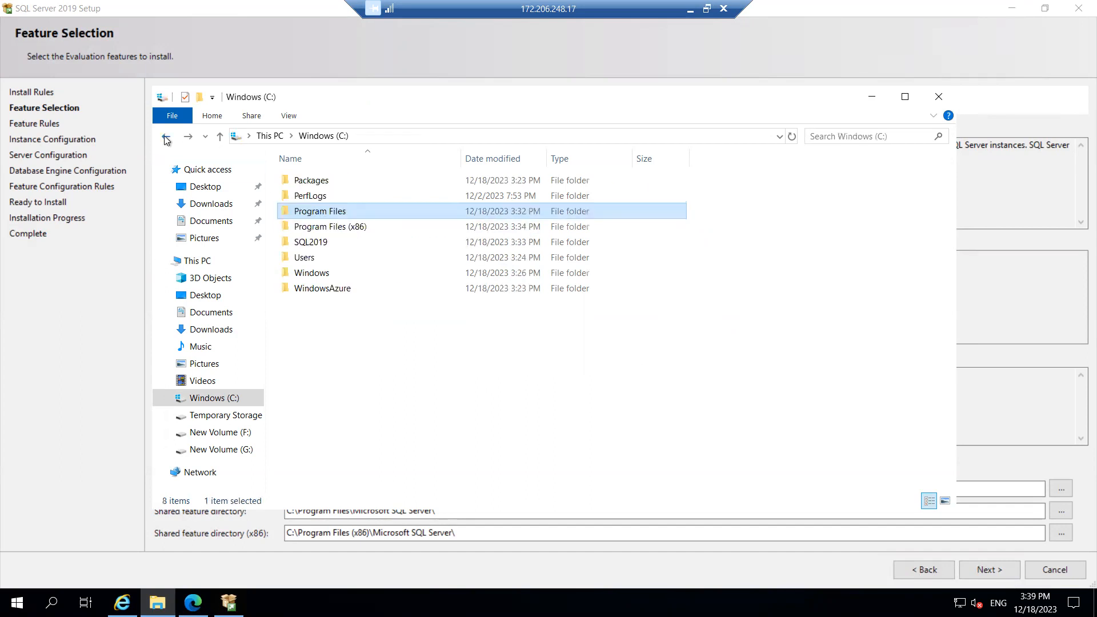
pyautogui.click(870, 97)
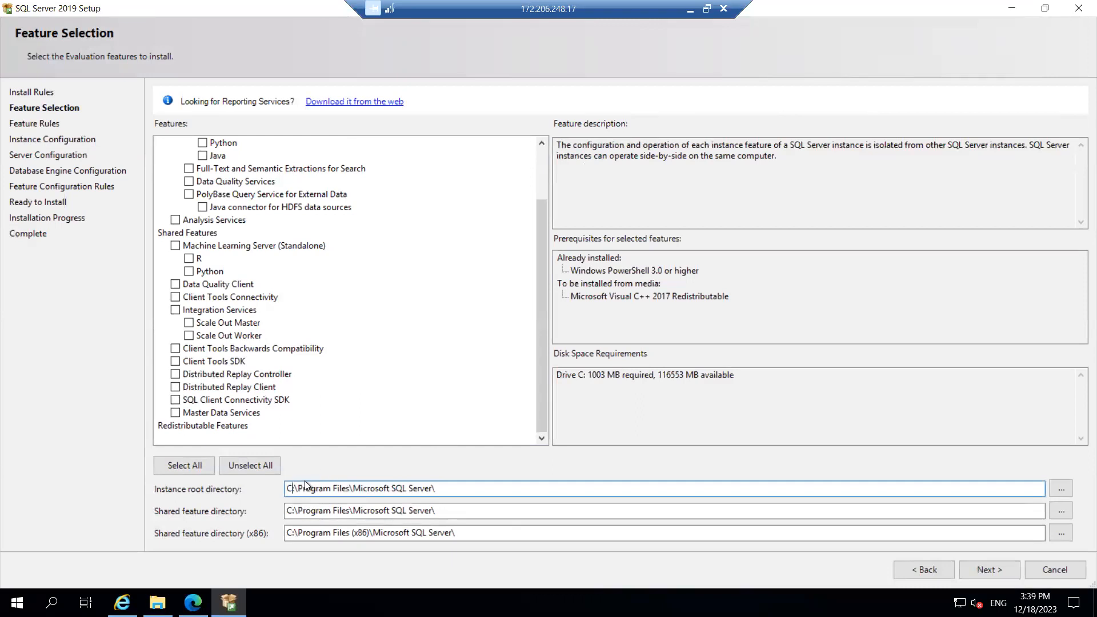
pyautogui.click(158, 602)
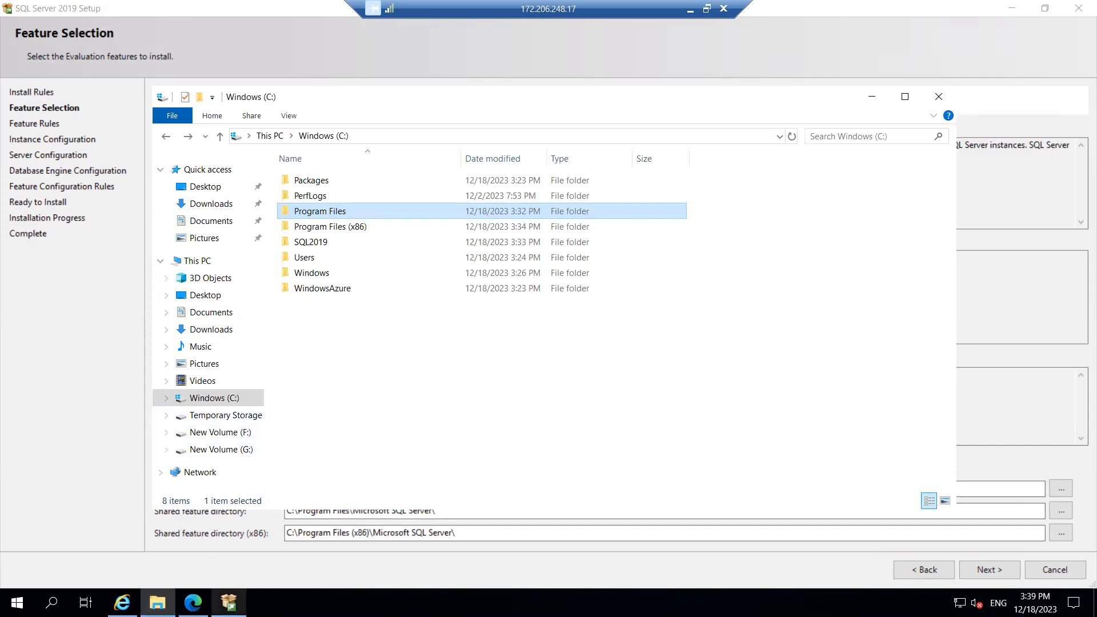
pyautogui.click(229, 603)
# Change the instance root, shared feature and x86 shared feature directory drive letters from C to G
pyautogui.click(293, 487)
pyautogui.press('BackSpace')
pyautogui.press('BackSpace')
pyautogui.write('G:')
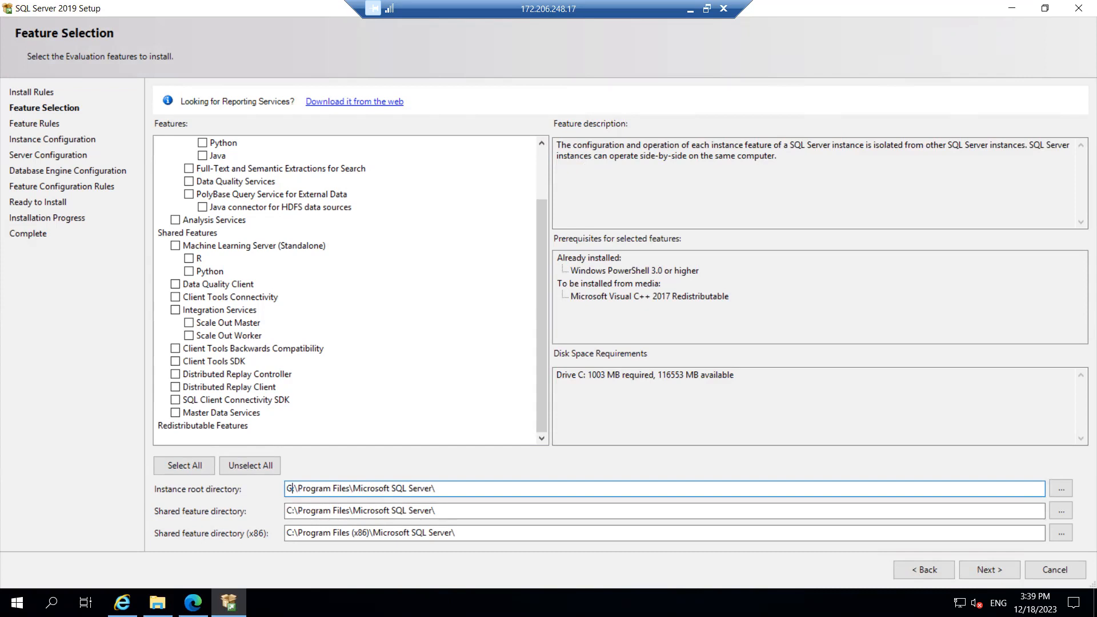
pyautogui.click(296, 511)
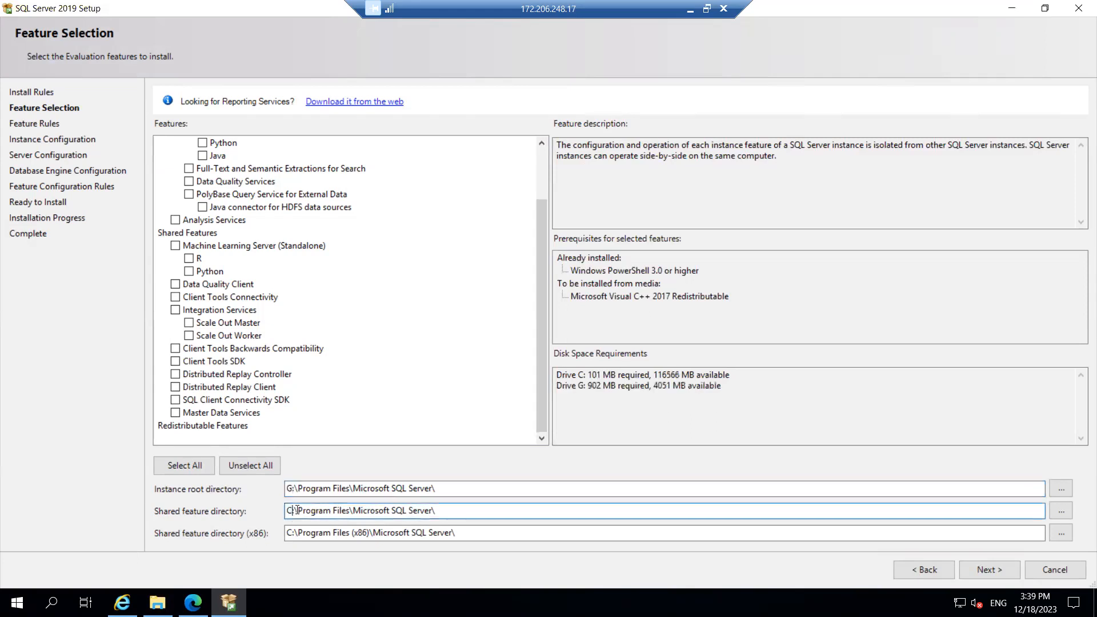
pyautogui.press('BackSpace')
pyautogui.write('G')
pyautogui.click(290, 531)
pyautogui.press('BackSpace')
pyautogui.write('G')
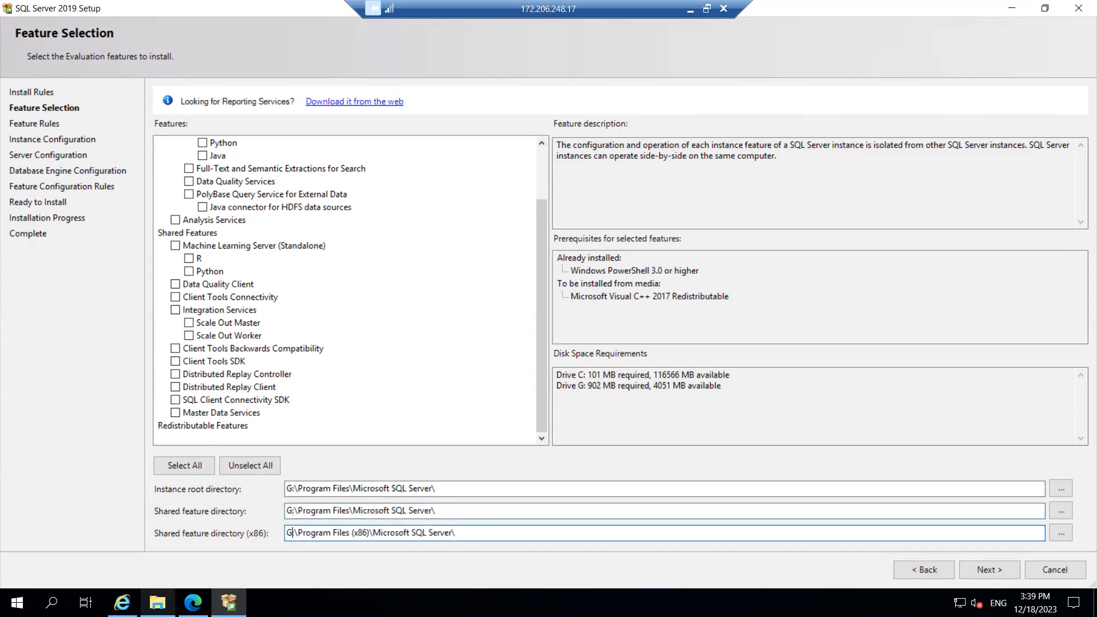
pyautogui.click(158, 602)
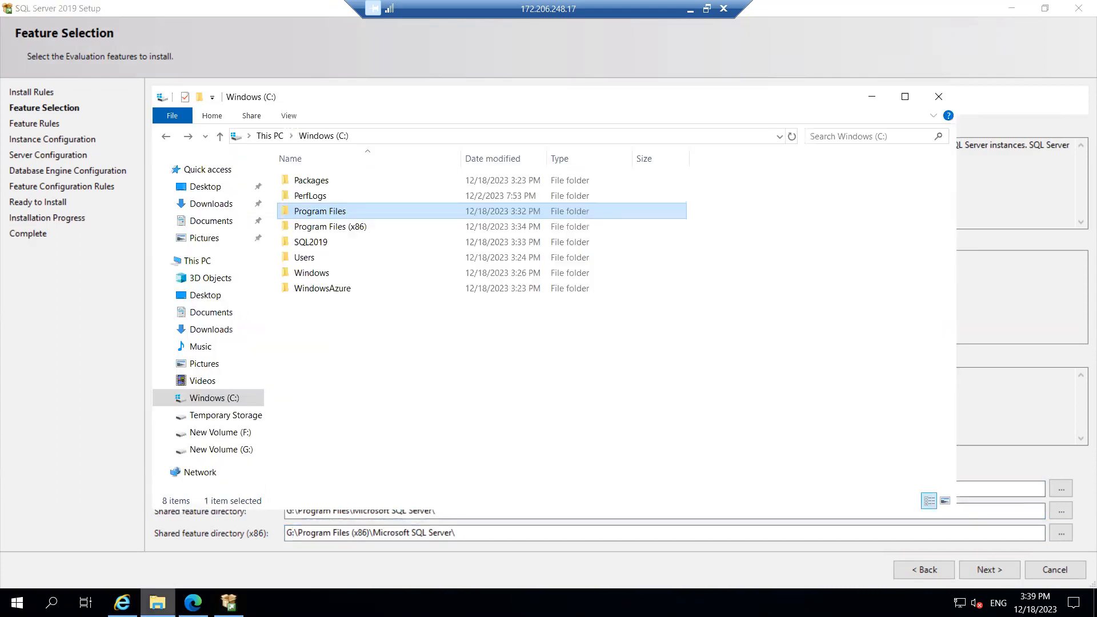
# Confirm the LOG (G:) drive is empty, then minimize File Explorer back to setup
pyautogui.click(231, 451)
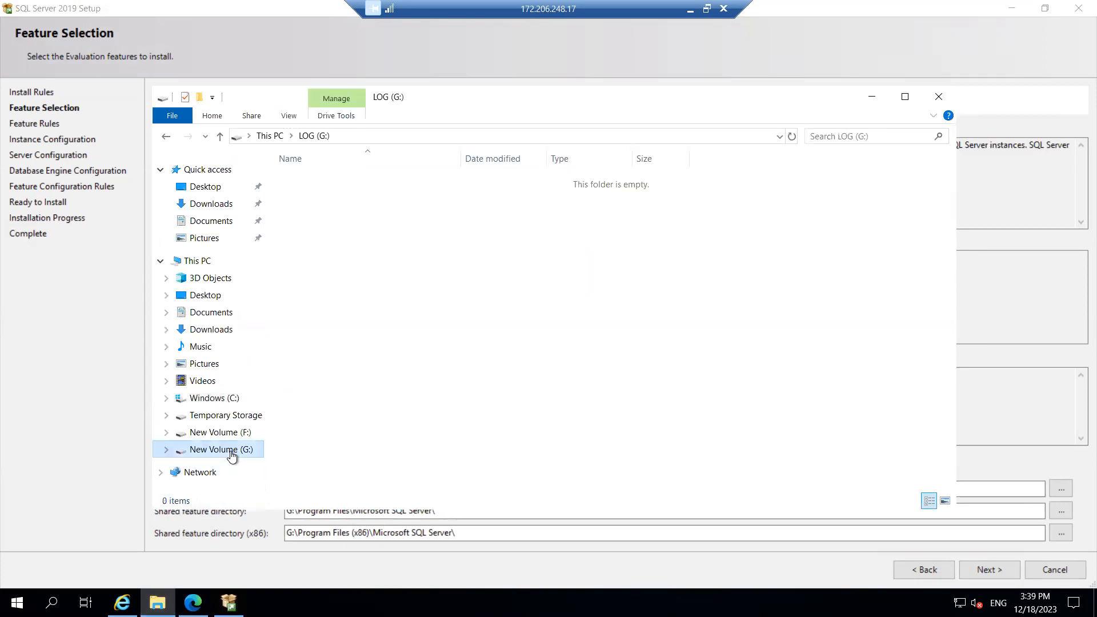
pyautogui.click(872, 98)
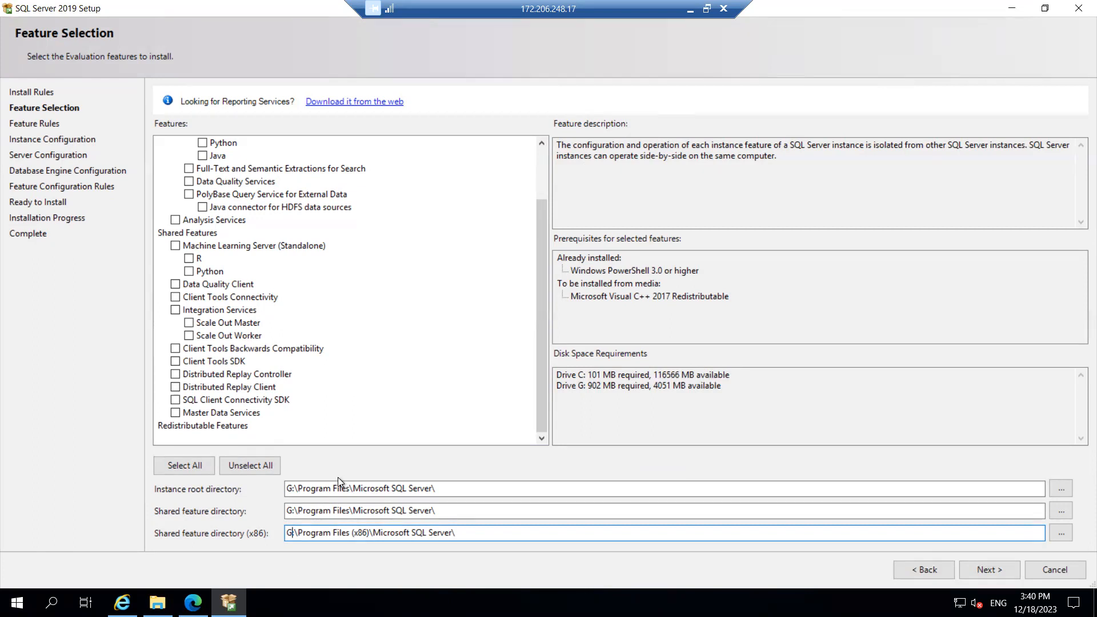
# Change the instance root, shared feature and x86 shared directory drive letters back from G to C
pyautogui.click(291, 487)
pyautogui.press('BackSpace')
pyautogui.write('C')
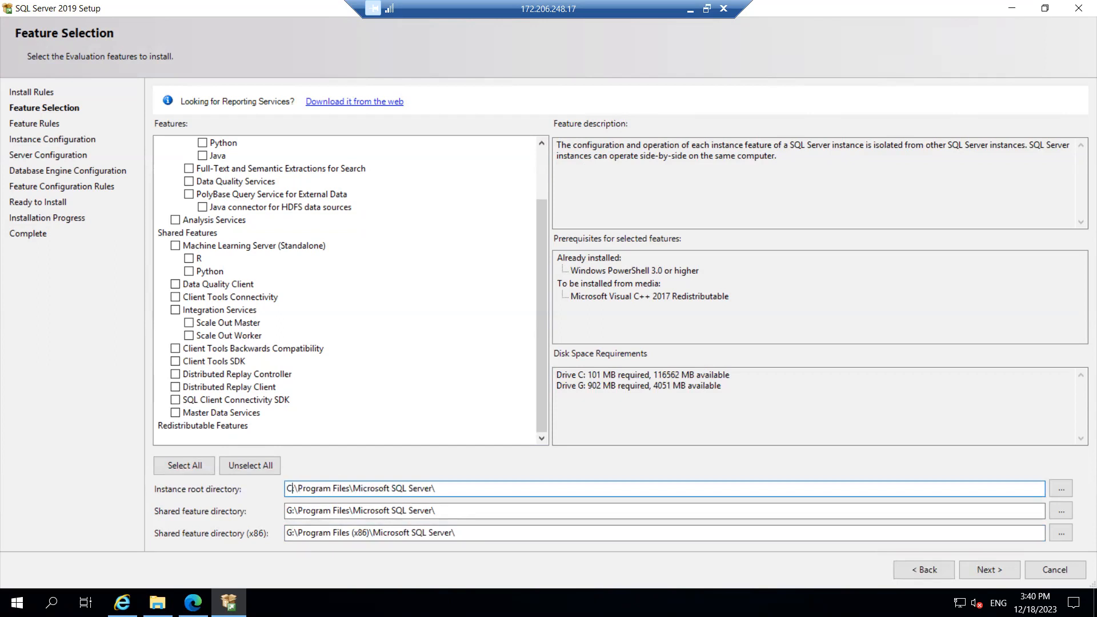
pyautogui.click(292, 511)
pyautogui.press('BackSpace')
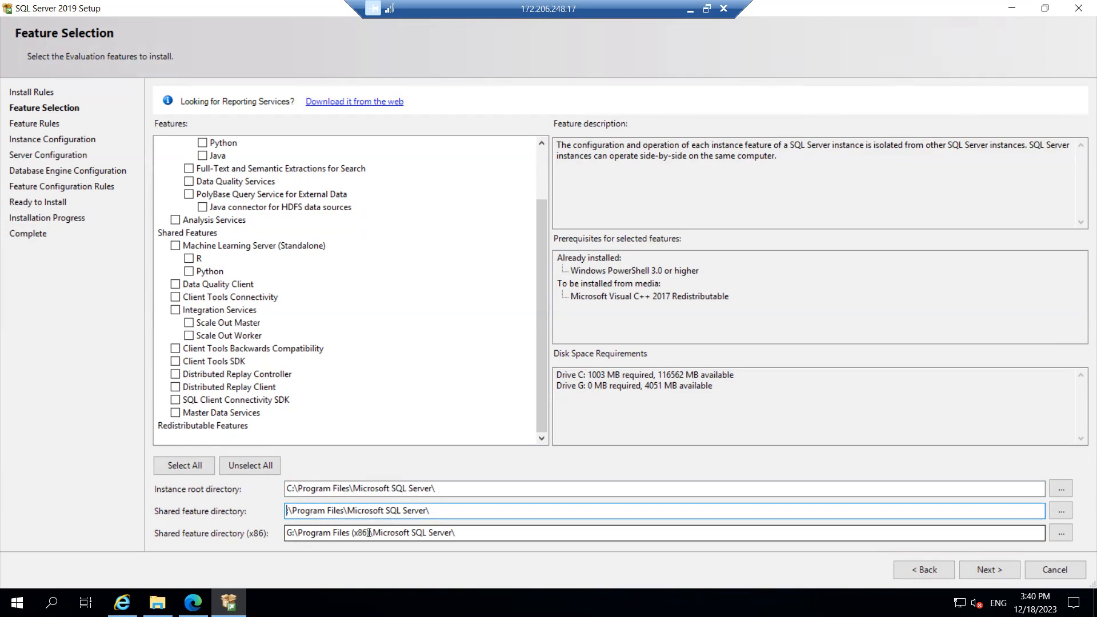
pyautogui.write('C')
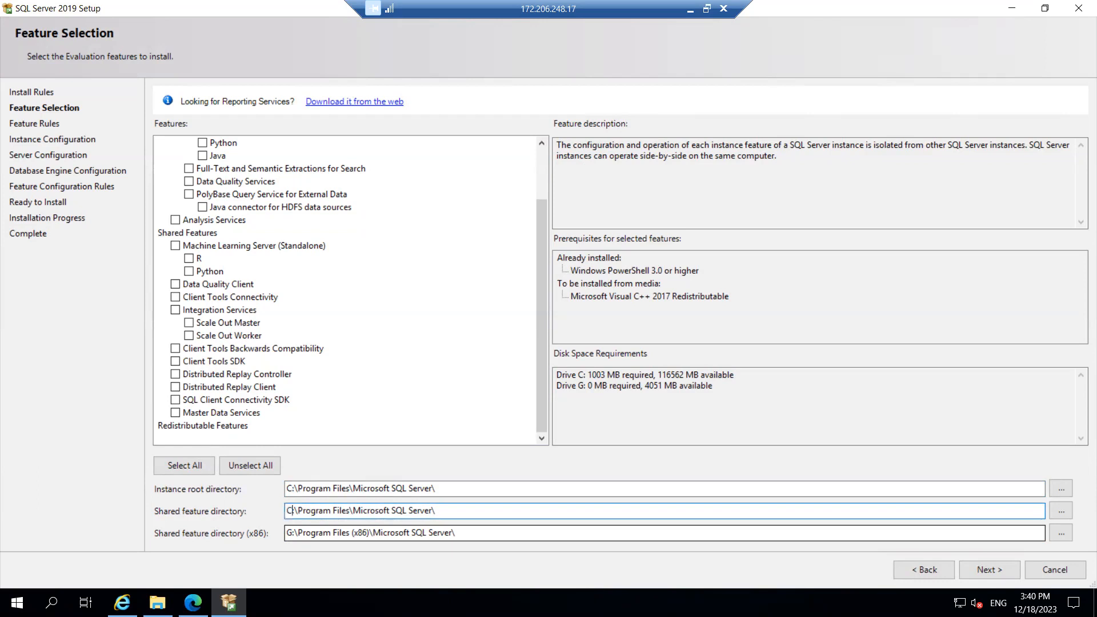
pyautogui.click(292, 533)
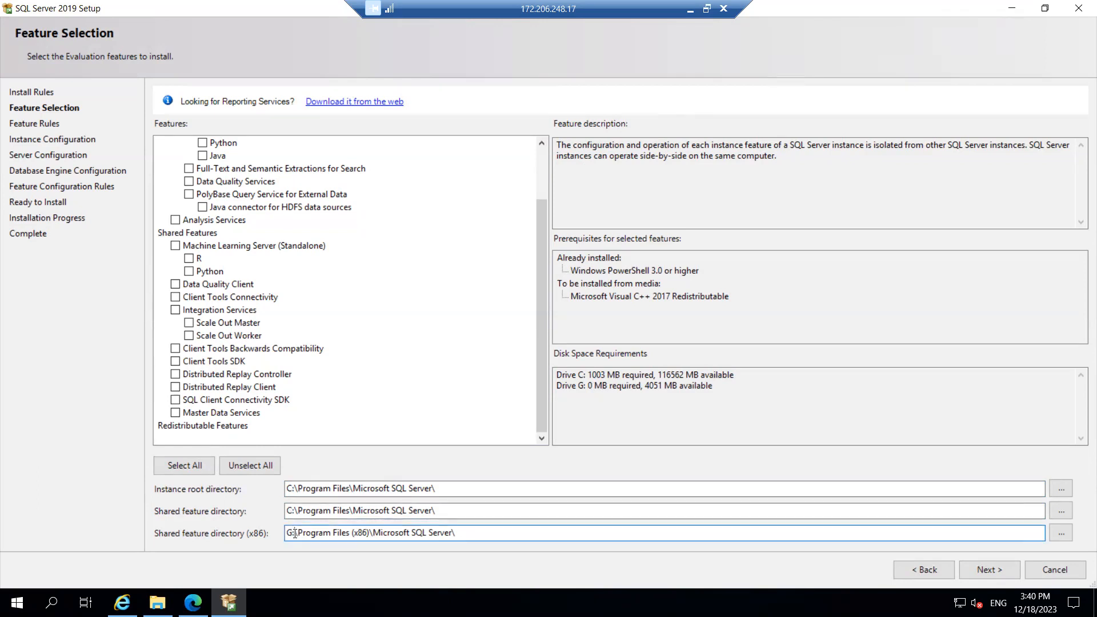
pyautogui.press('Delete')
pyautogui.press('BackSpace')
pyautogui.write('C')
# Advance to Instance Configuration, try a named instance TEST, then keep the default MSSQLSERVER instance
pyautogui.click(975, 571)
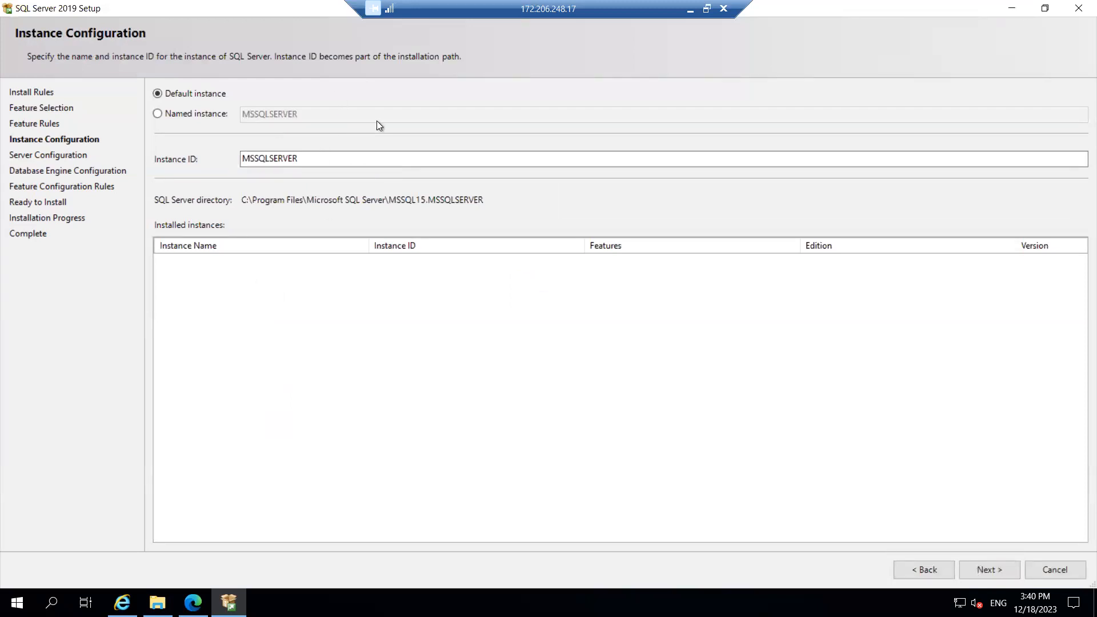
pyautogui.click(184, 114)
pyautogui.click(275, 115)
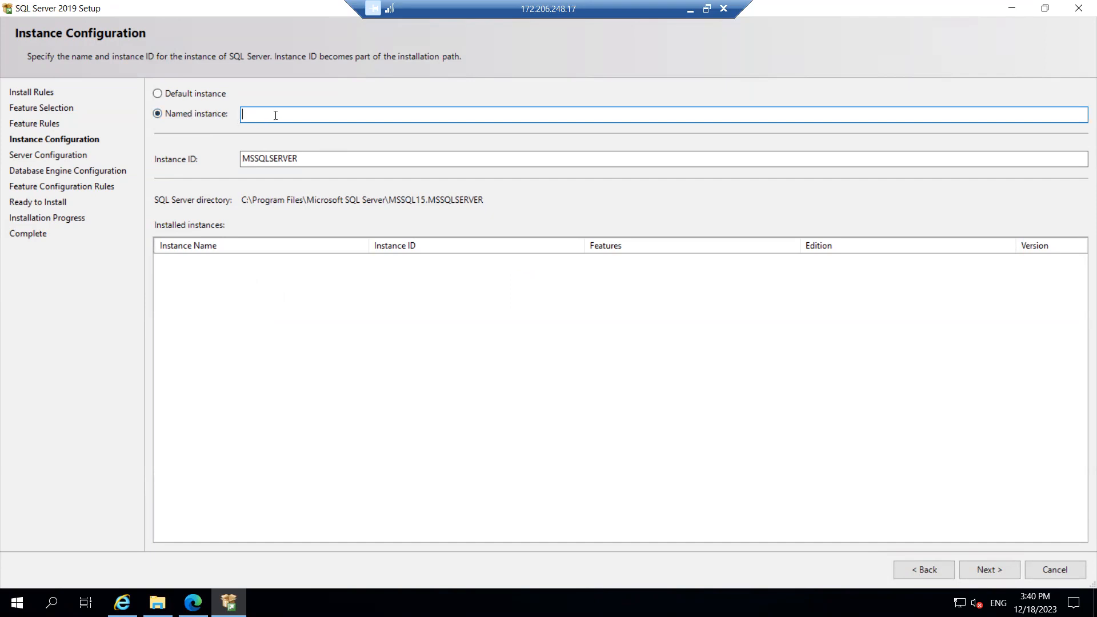
pyautogui.write('TEST')
pyautogui.press('BackSpace')
pyautogui.press('BackSpace')
pyautogui.press('BackSpace')
pyautogui.press('BackSpace')
pyautogui.click(176, 93)
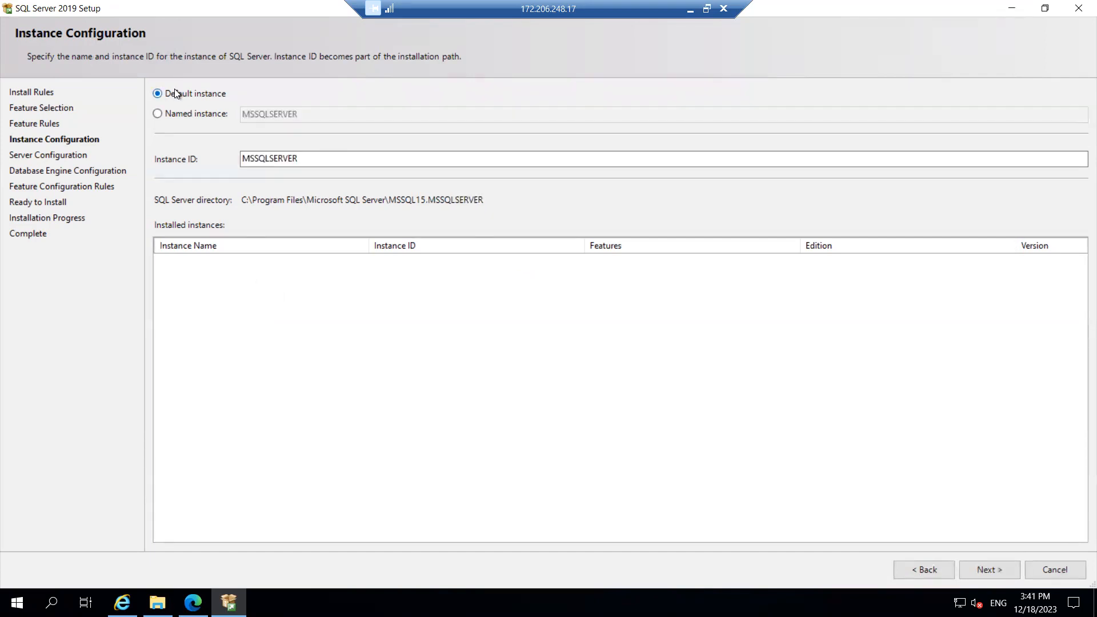
pyautogui.click(187, 116)
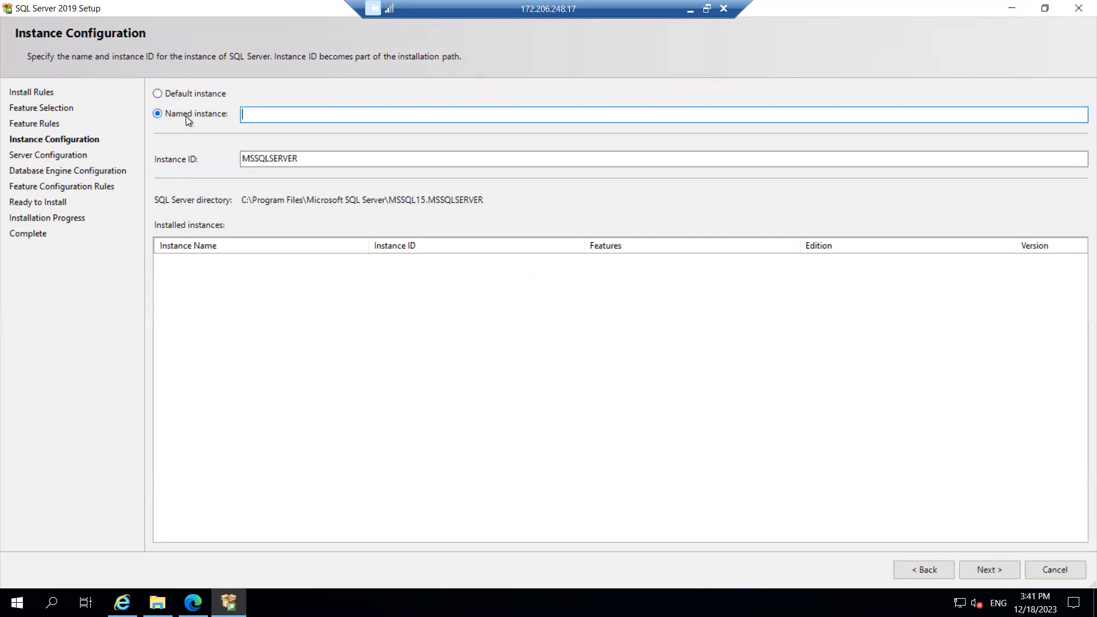
pyautogui.click(180, 98)
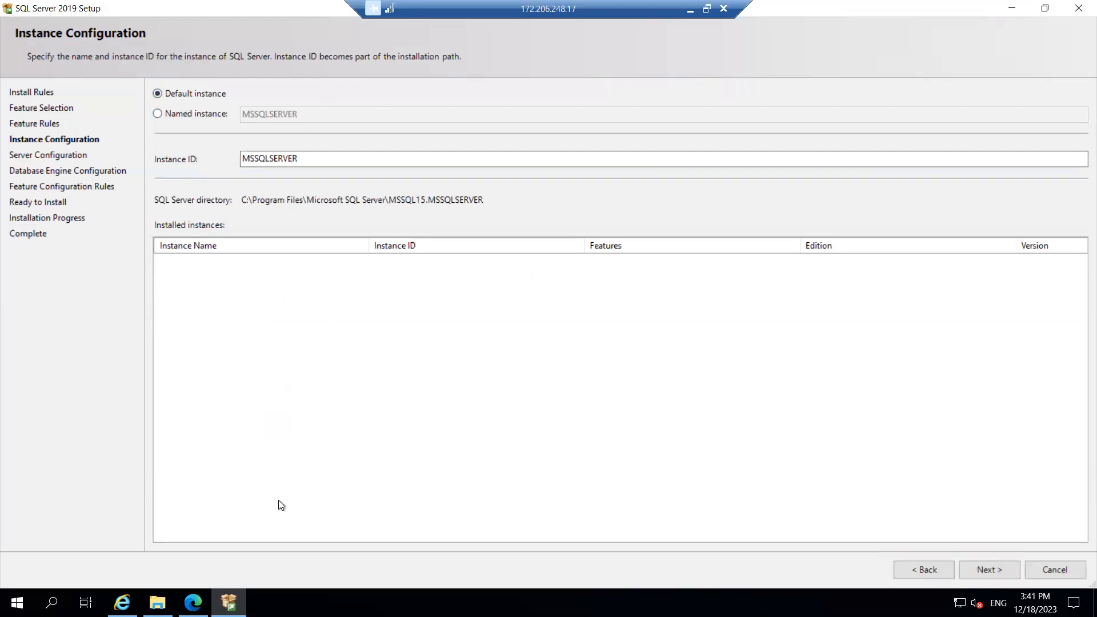
# Launch Command Prompt from the Run box with cmd and type hostname
pyautogui.press('super+r')
pyautogui.write('cmd')
pyautogui.press('Return')
pyautogui.write('hostname')
# Run hostname to confirm testsqlvm, minimize the prompt, and continue to Server Configuration
pyautogui.press('Return')
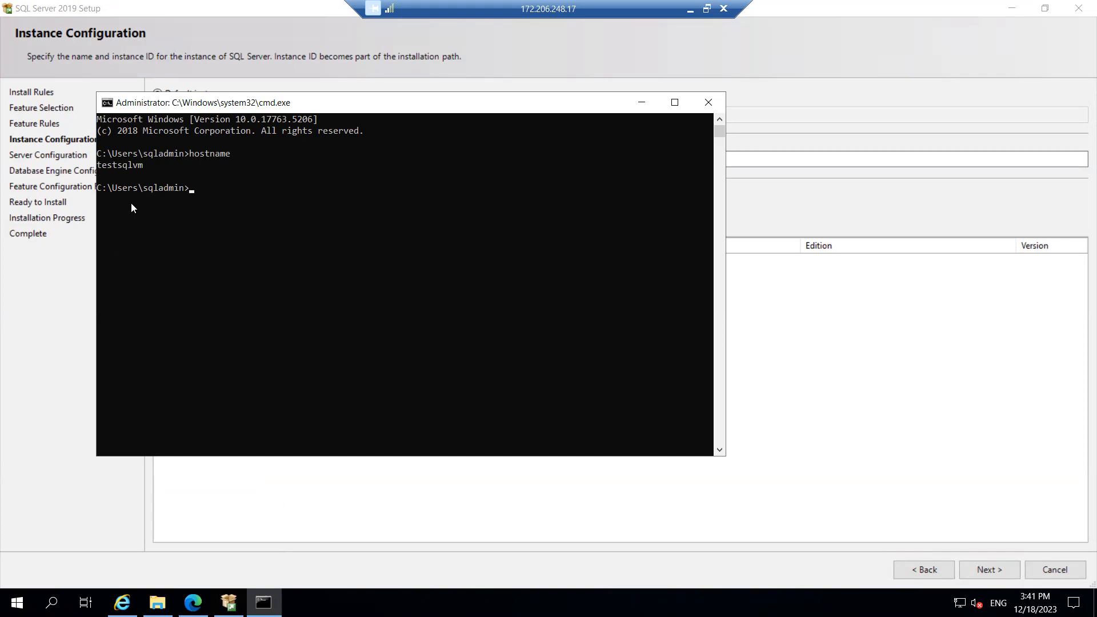
pyautogui.click(642, 101)
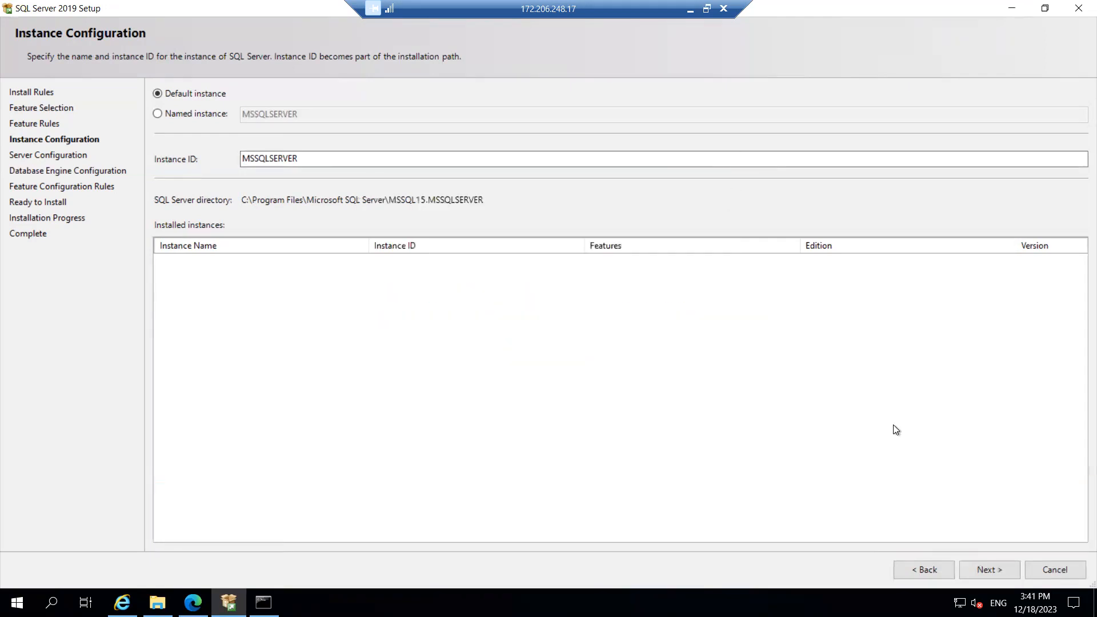
pyautogui.click(992, 569)
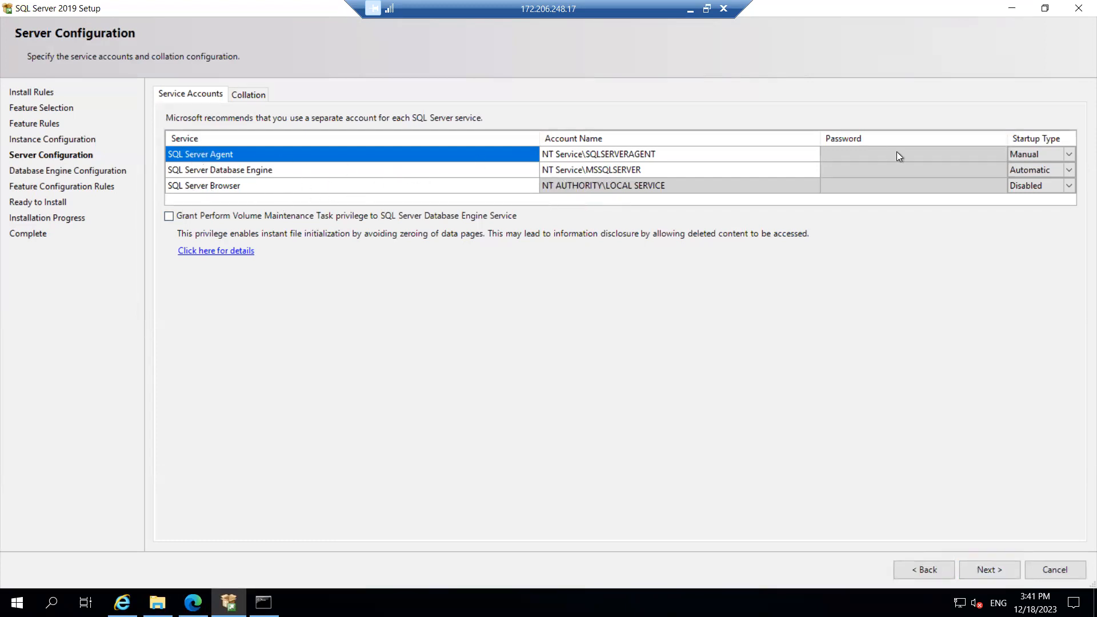
# Set SQL Server Agent and SQL Server Browser startup types to Automatic, then proceed
pyautogui.click(1069, 155)
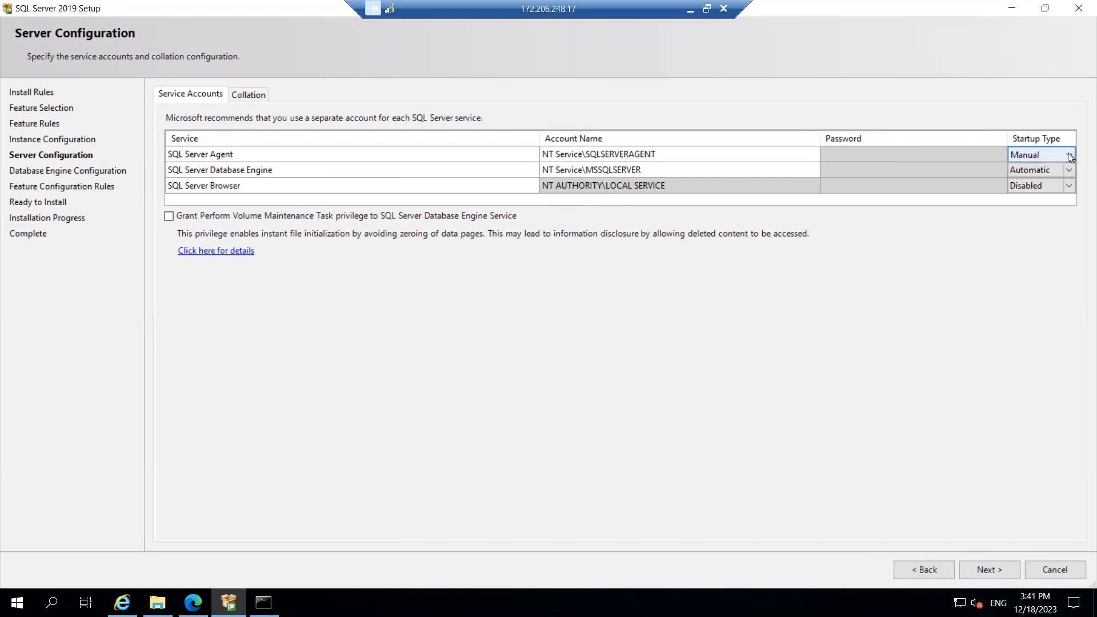
pyautogui.click(1040, 156)
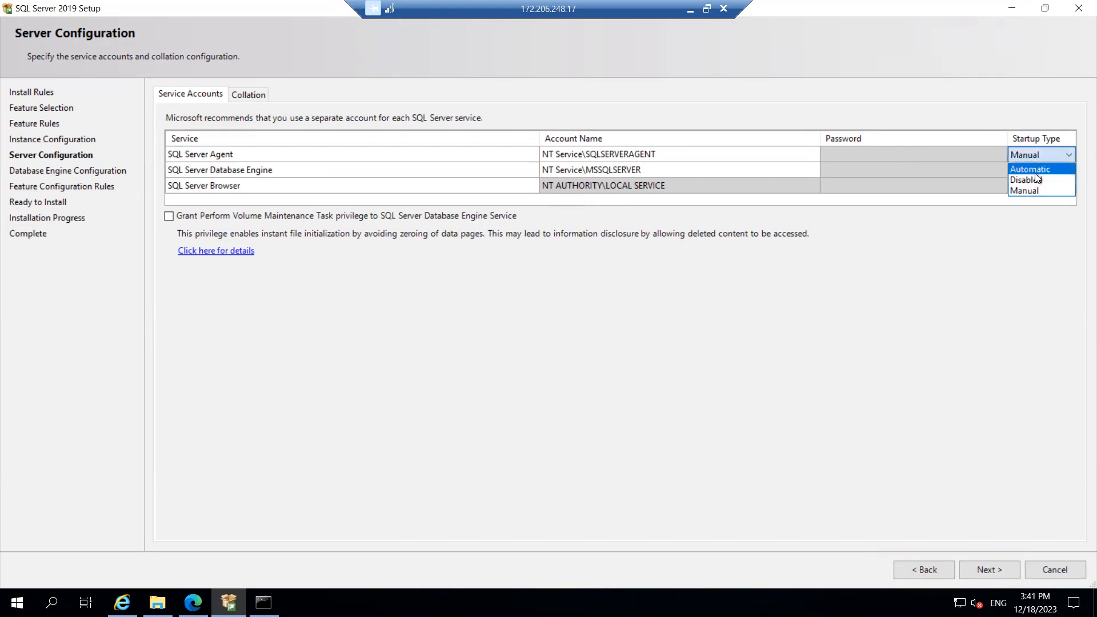
pyautogui.click(1034, 179)
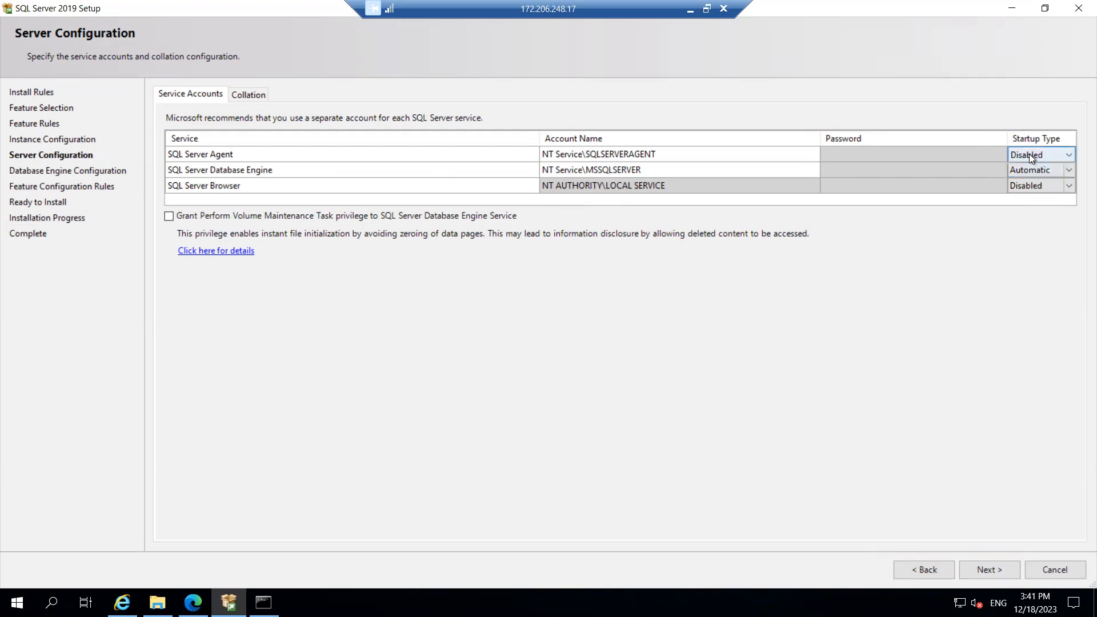
pyautogui.click(1029, 153)
pyautogui.click(1027, 173)
pyautogui.click(1038, 184)
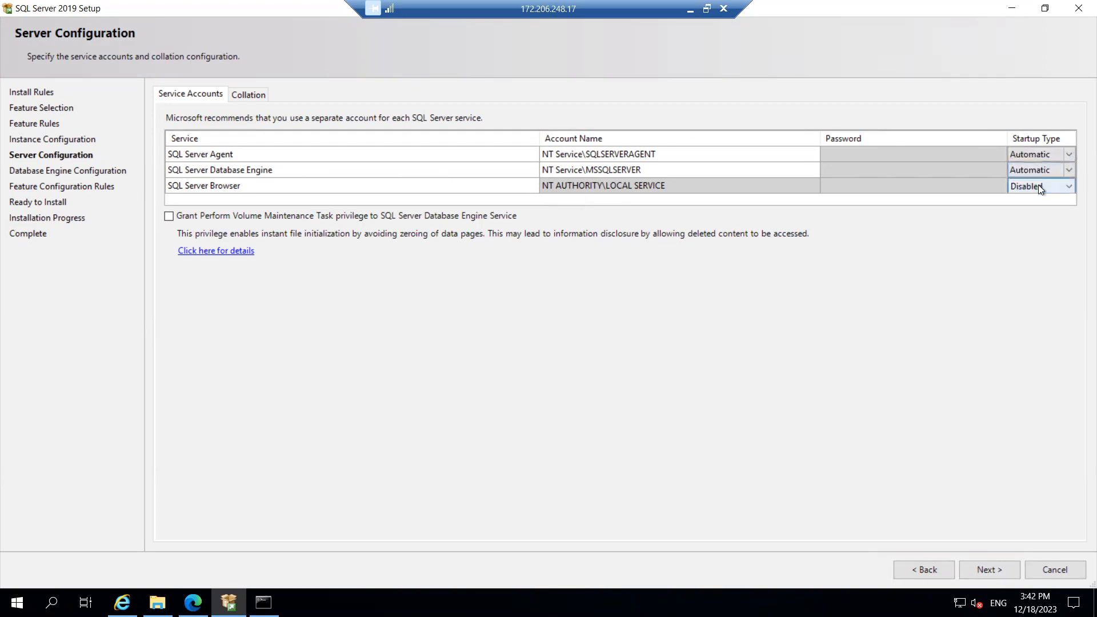
pyautogui.click(1071, 187)
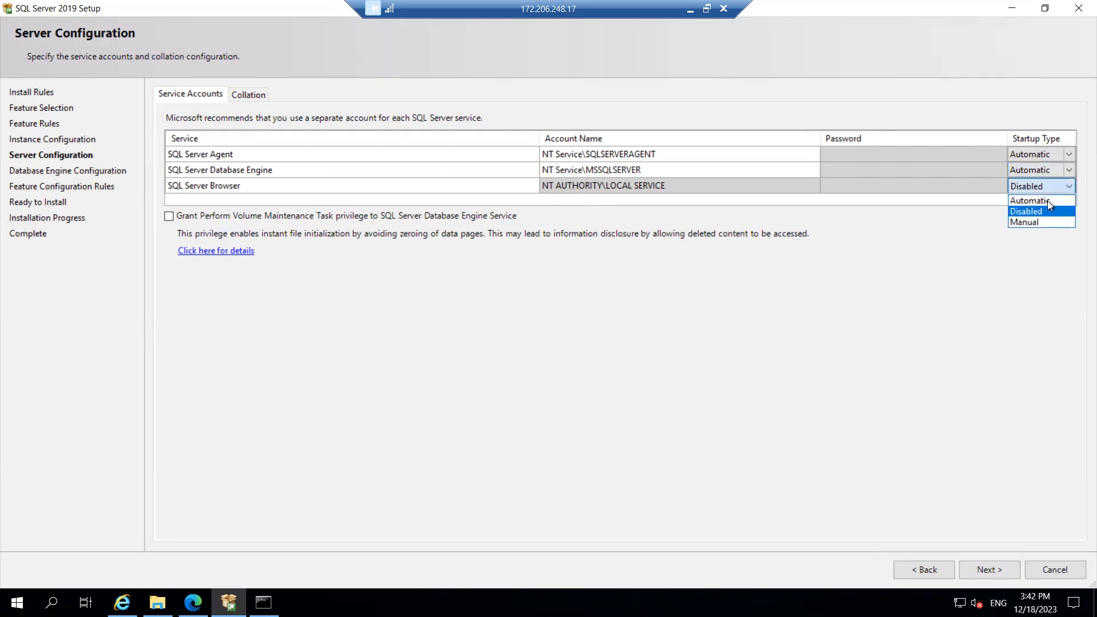
pyautogui.click(1049, 203)
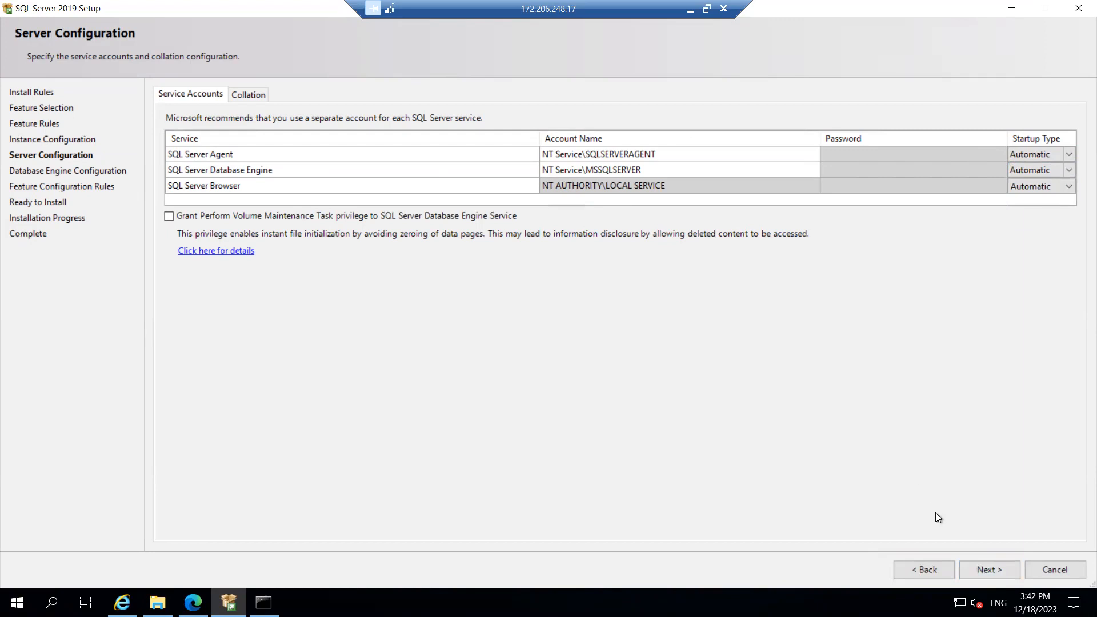
pyautogui.click(983, 567)
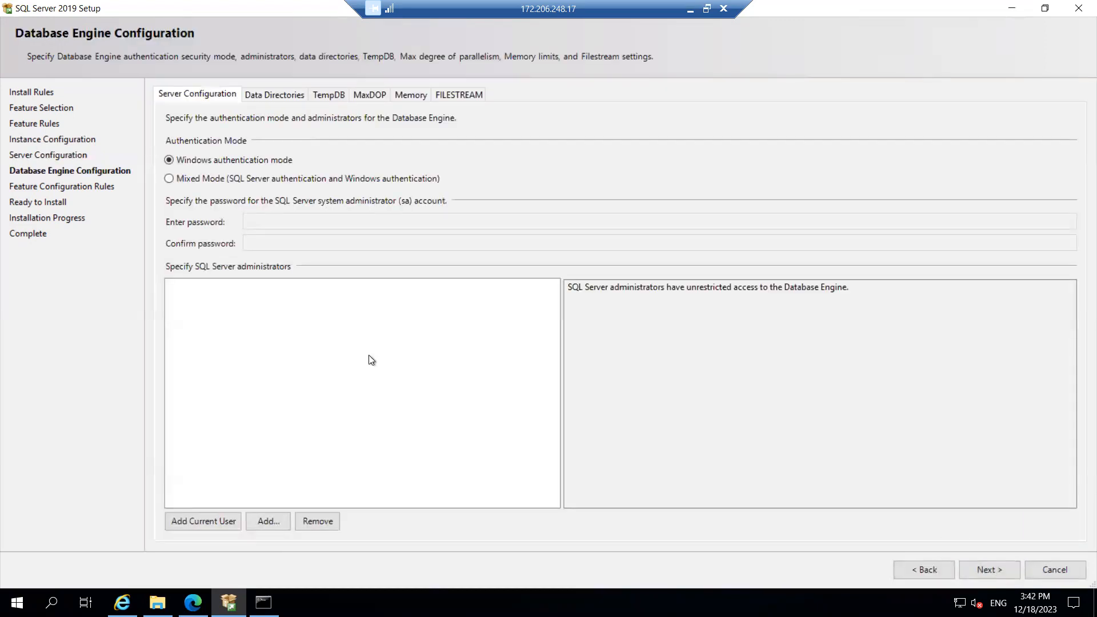
# Choose Mixed Mode, enter and confirm the sa password, add the current user as administrator, and continue
pyautogui.click(214, 182)
pyautogui.click(270, 221)
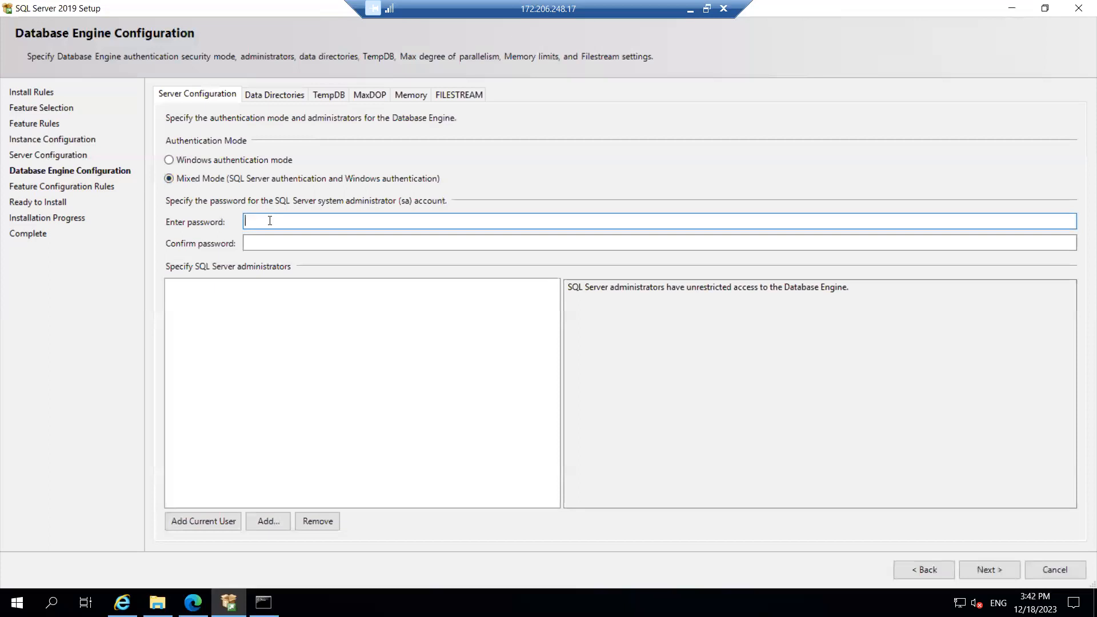
pyautogui.write('••••••••••••')
pyautogui.press('Tab')
pyautogui.write('•')
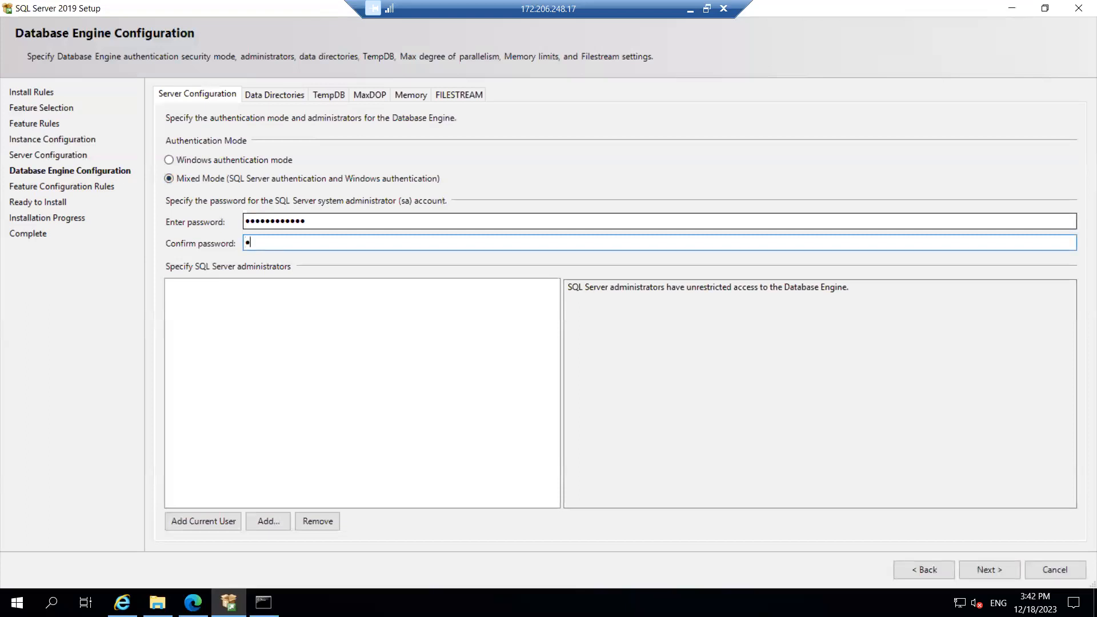
pyautogui.write('•••••••••••')
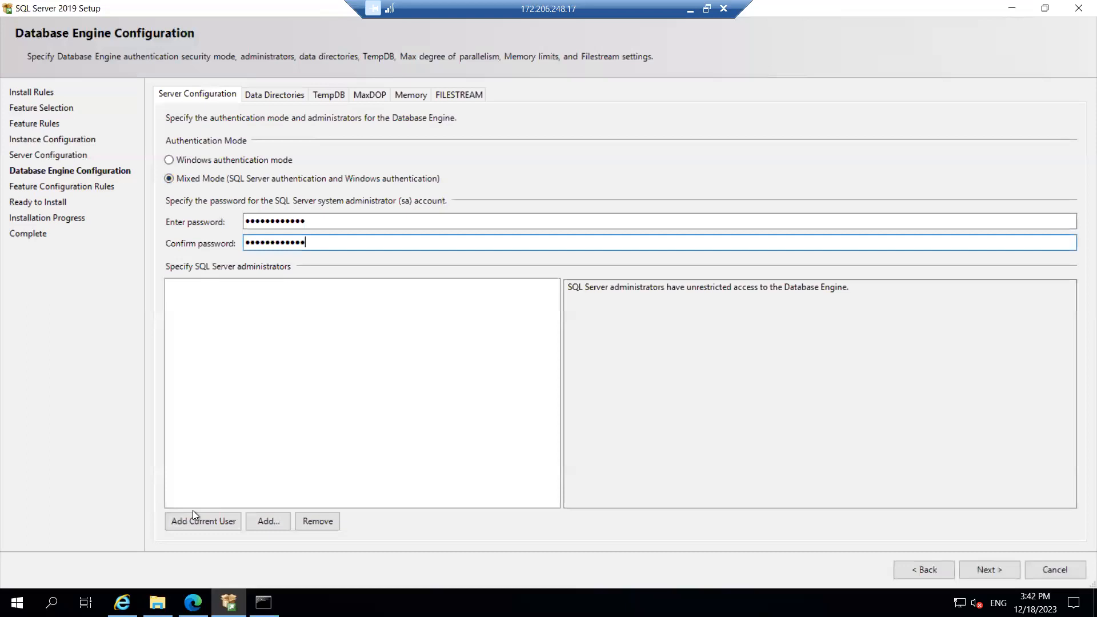
pyautogui.click(207, 523)
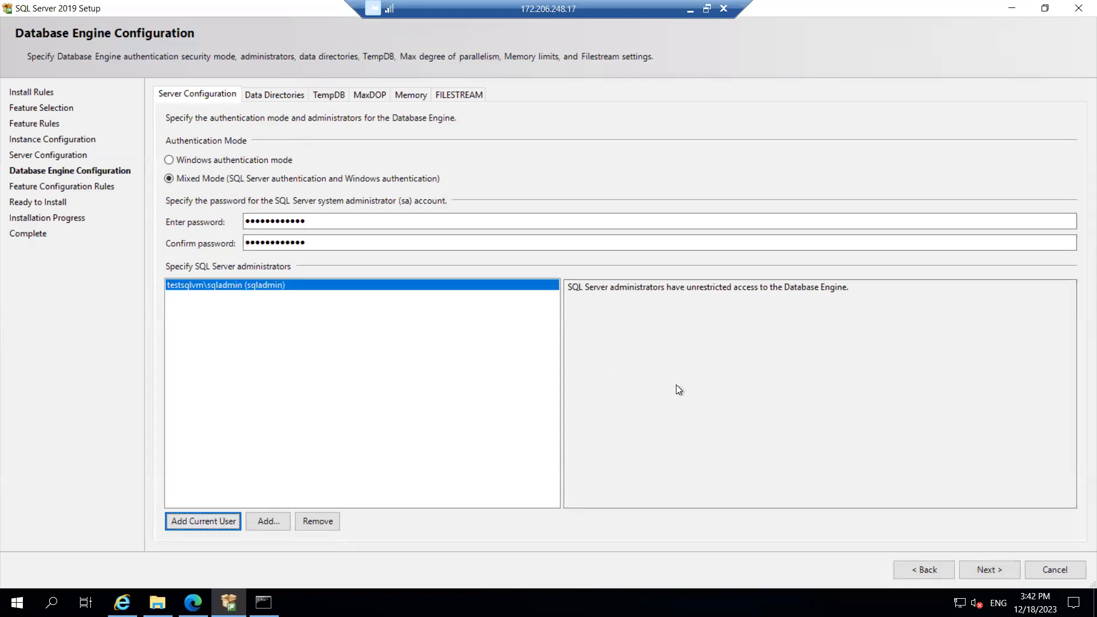
pyautogui.click(988, 569)
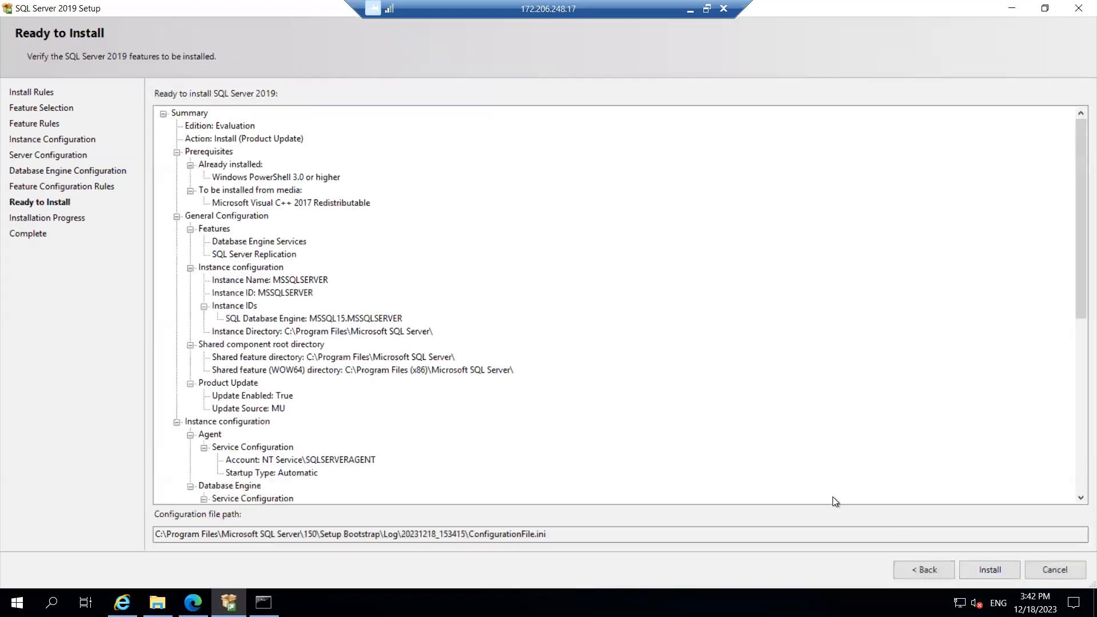
# Review the passed feature rule details and Ready to Install summary, then launch the SQL Server 2019 install
pyautogui.click(920, 568)
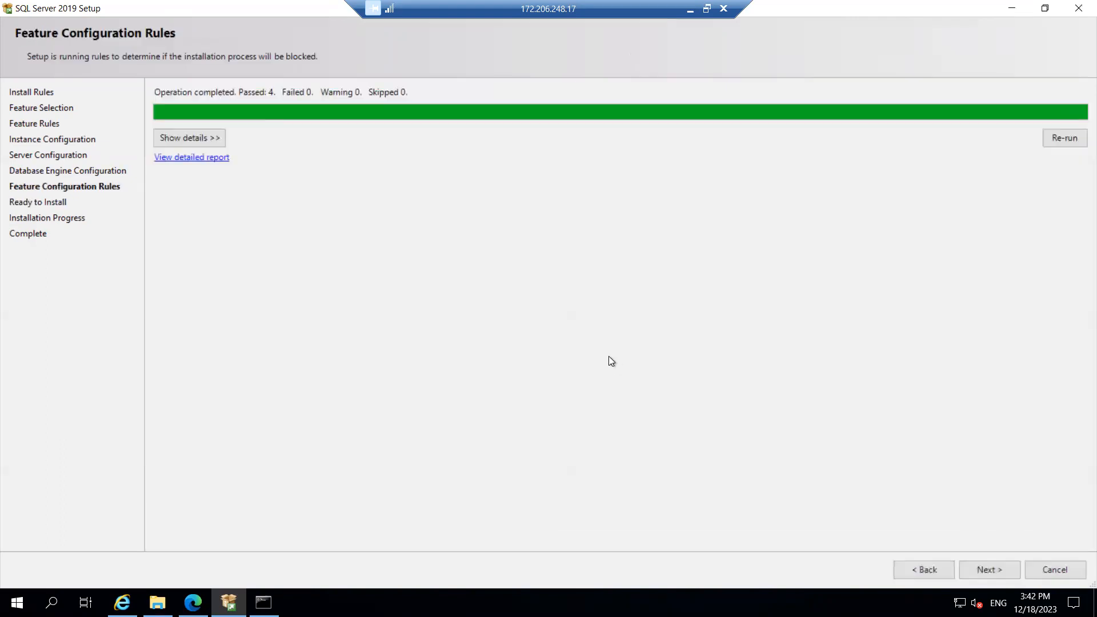
pyautogui.click(196, 137)
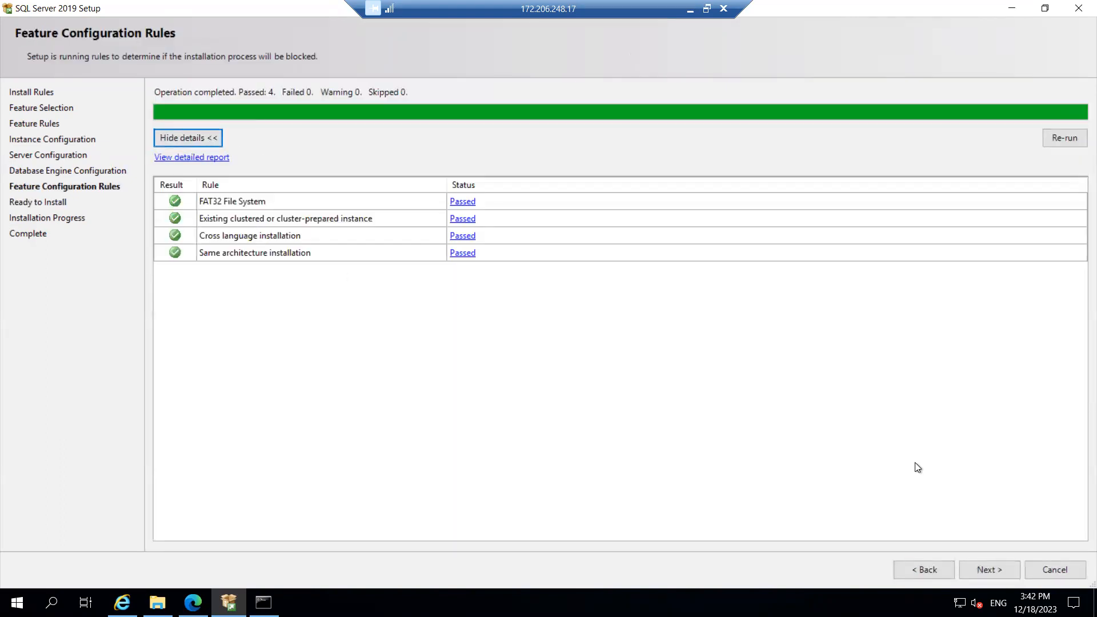
pyautogui.click(996, 565)
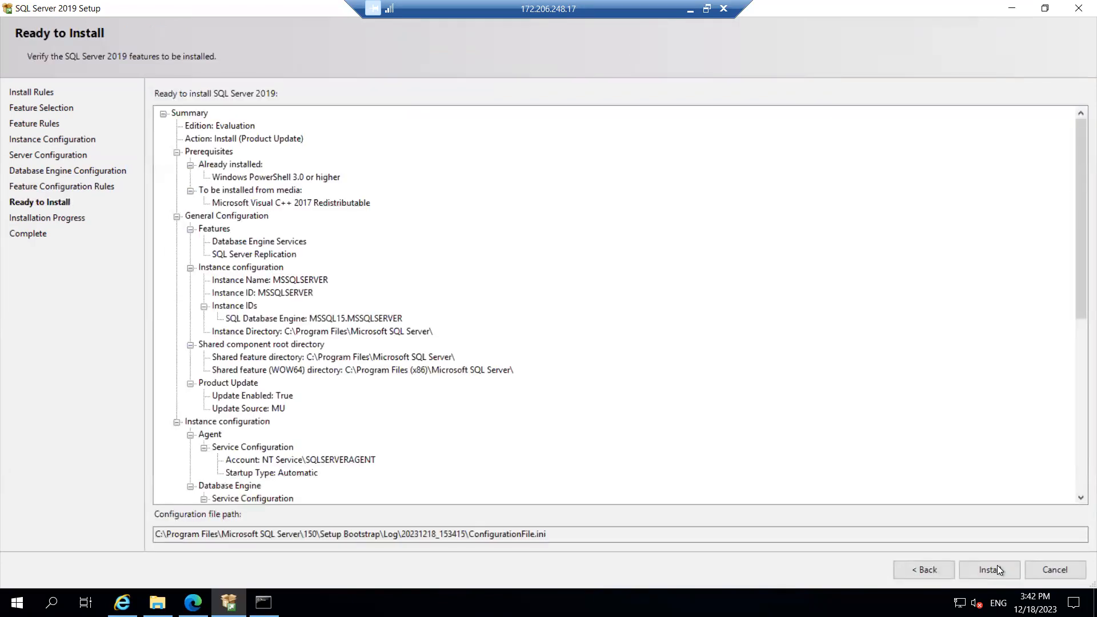
pyautogui.click(1073, 294)
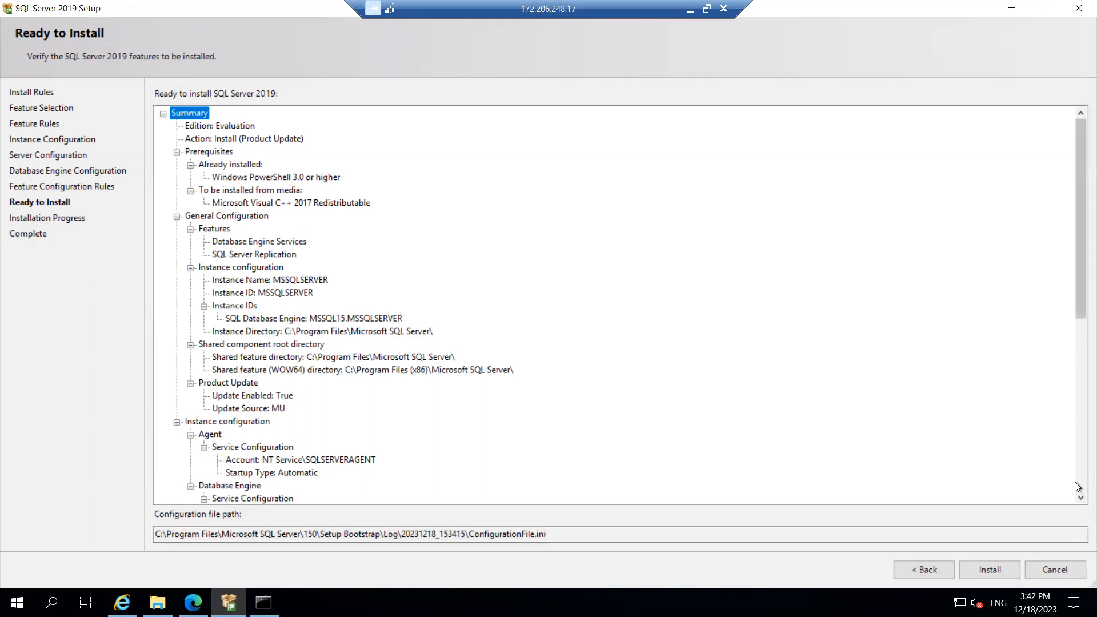
pyautogui.scroll(-9, 1006, 572)
pyautogui.click(990, 570)
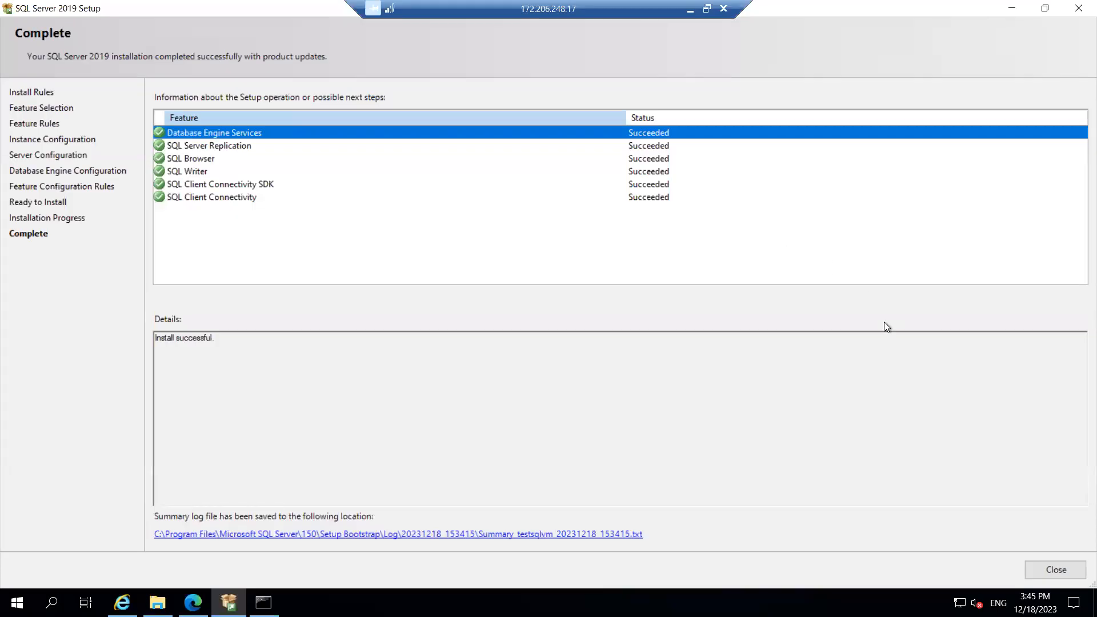
# Close the finished setup and launch SQL Server 2019 Configuration Manager from the Start menu
pyautogui.click(1056, 570)
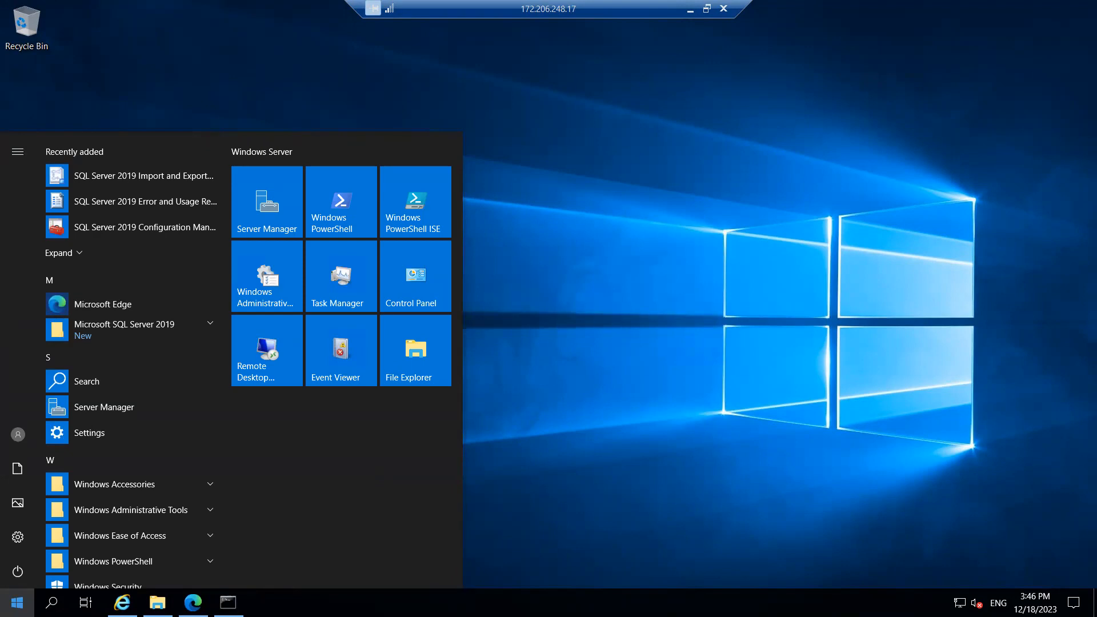
pyautogui.click(186, 327)
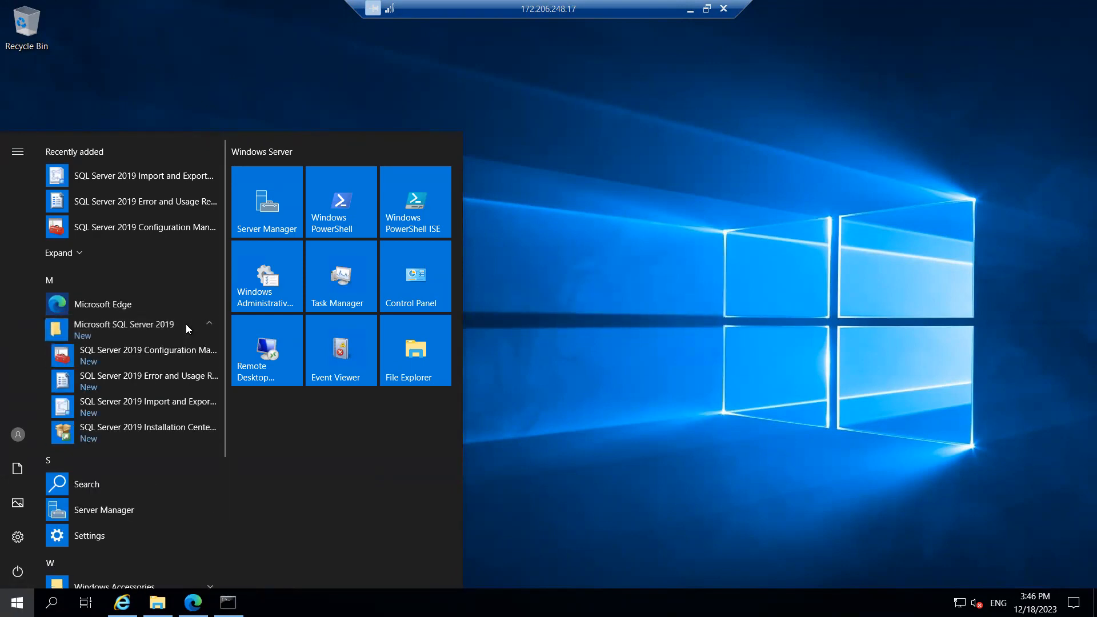
pyautogui.click(130, 352)
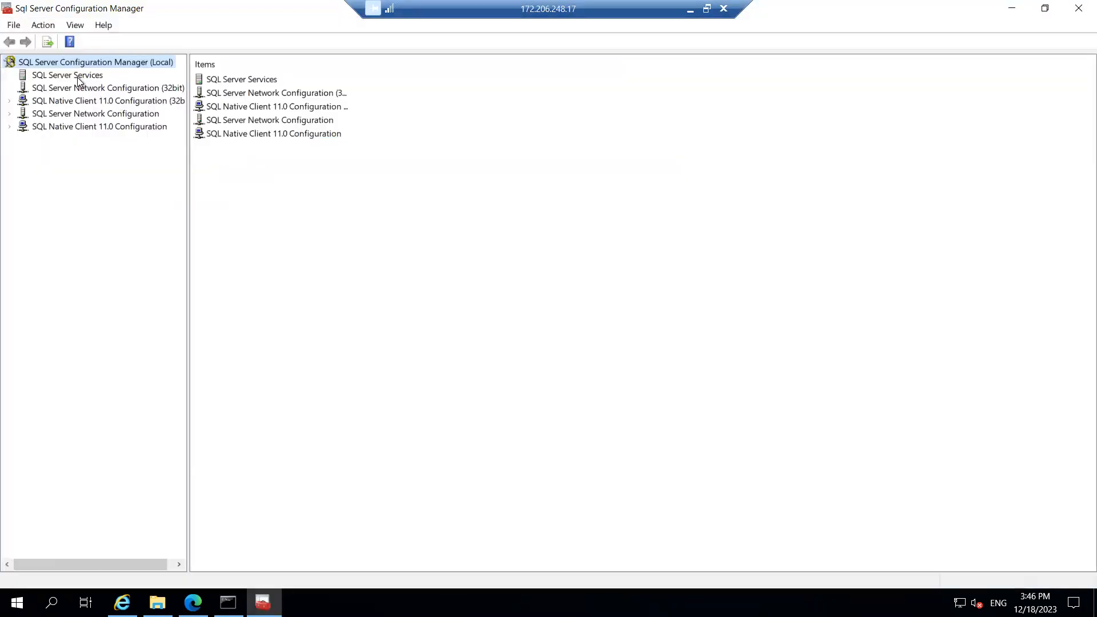
# Confirm Browser, MSSQLSERVER and Agent services show Running on Automatic, then minimize Configuration Manager
pyautogui.click(78, 77)
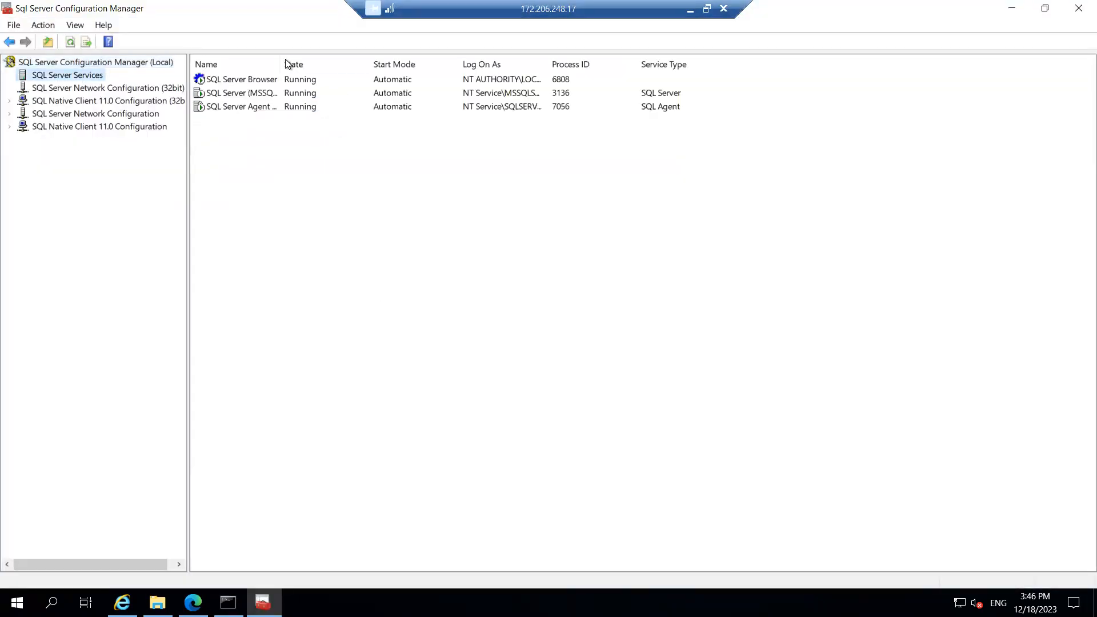
pyautogui.moveTo(280, 59); pyautogui.dragTo(322, 62)
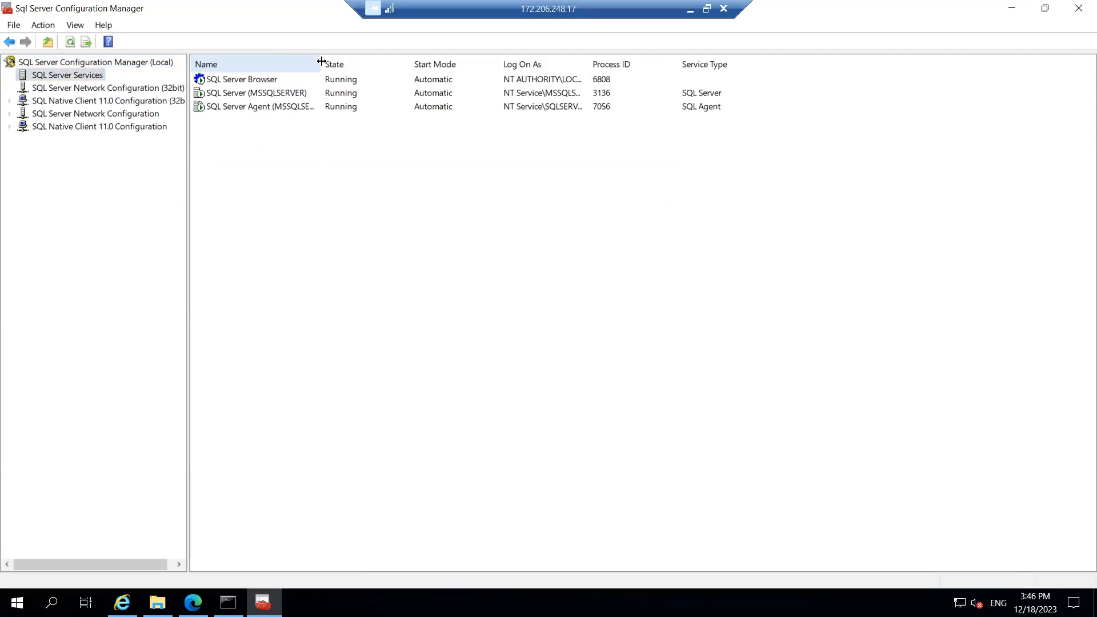
pyautogui.click(1011, 8)
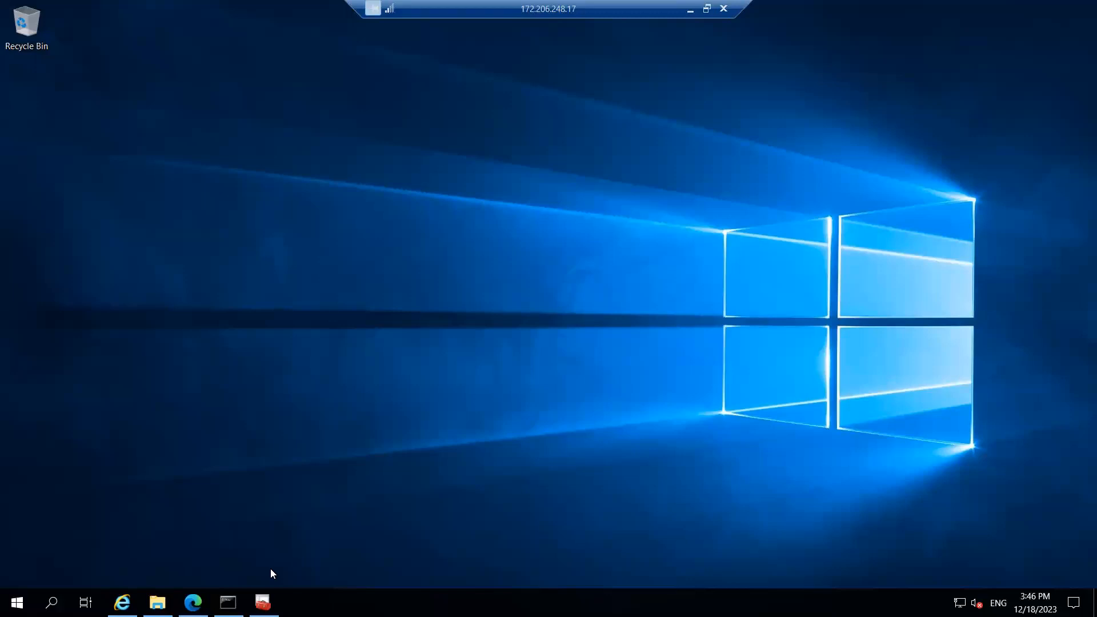
# Return Edge to the Bing results and change the query from '2019 evaluation' to 'download sql server ssms'
pyautogui.moveTo(158, 602)
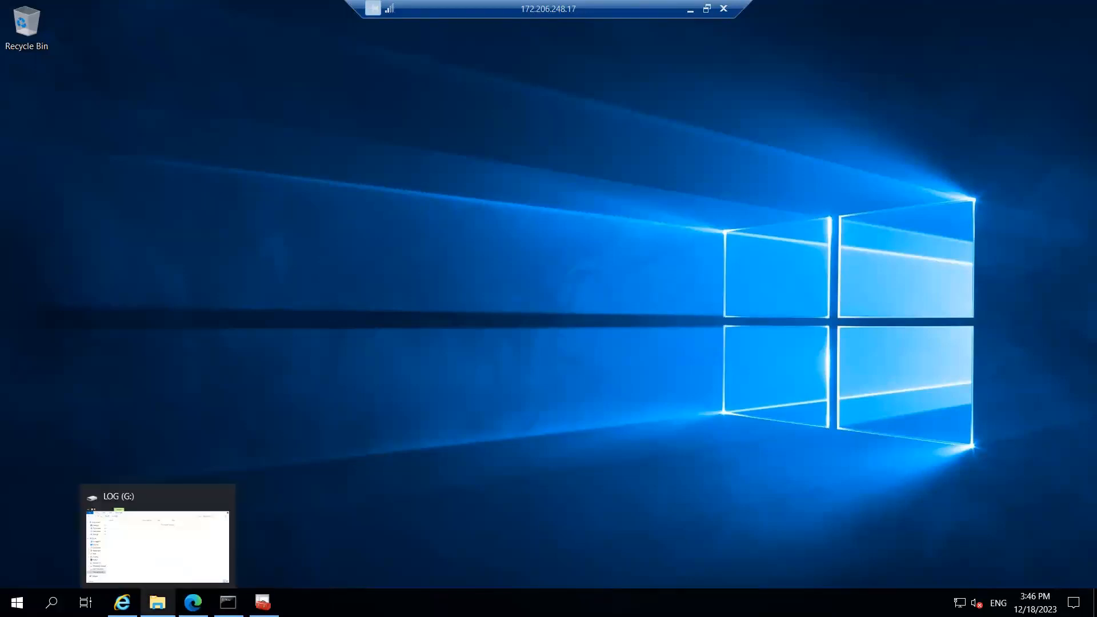
pyautogui.moveTo(193, 603)
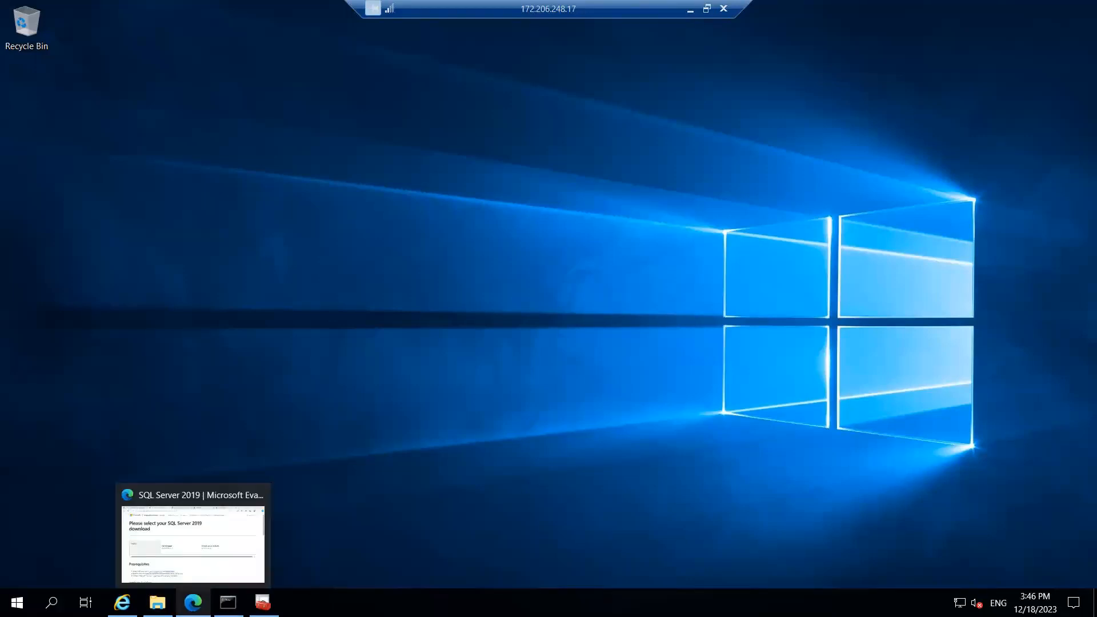
pyautogui.click(187, 530)
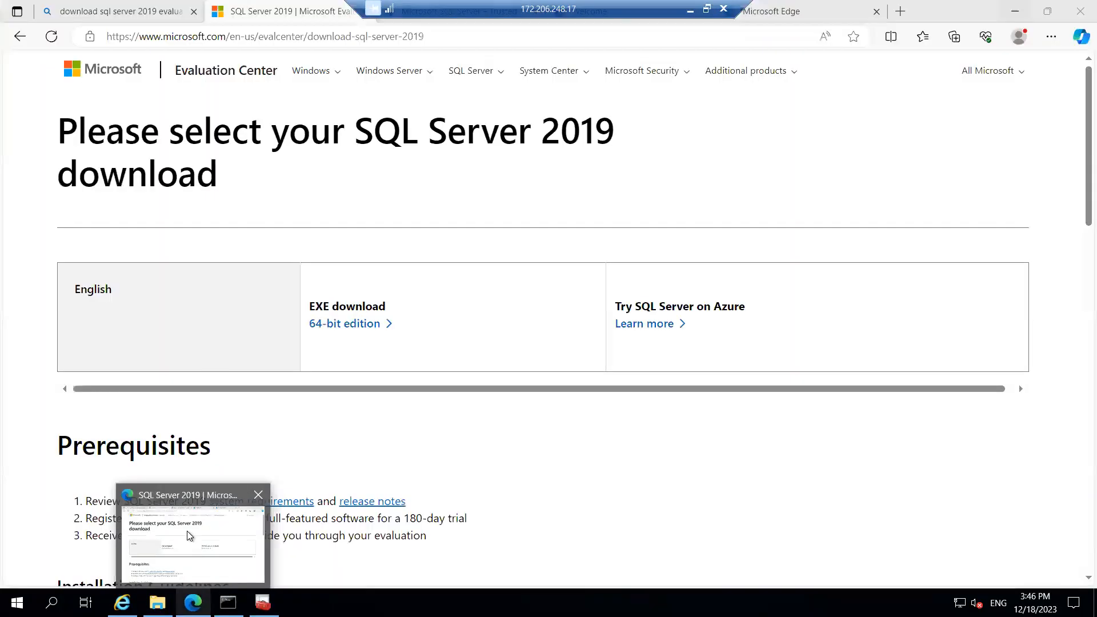
pyautogui.click(19, 36)
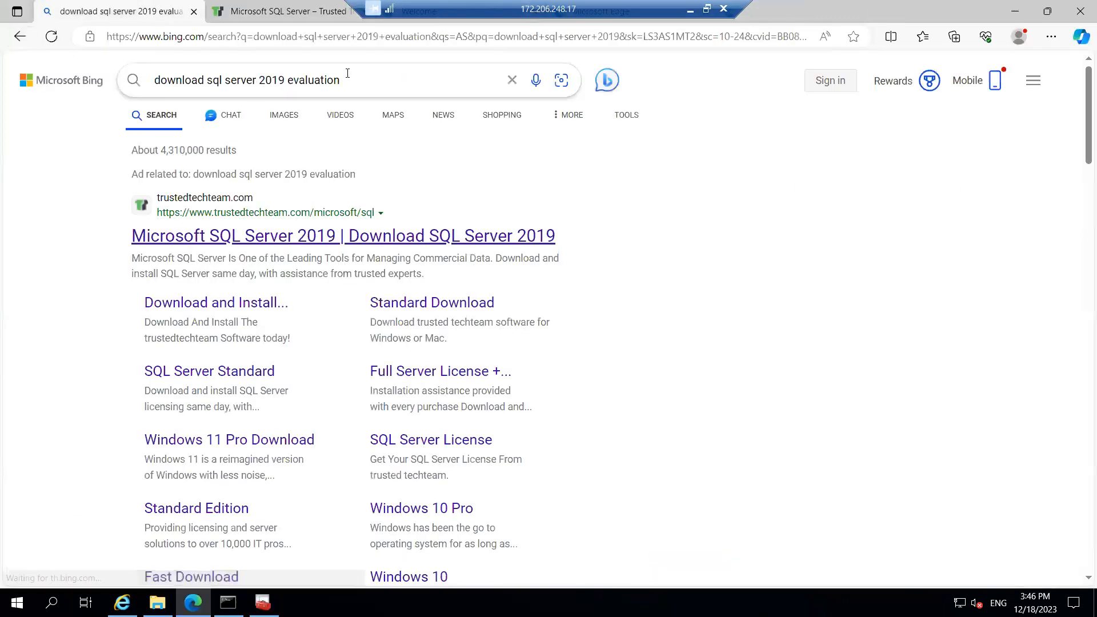
pyautogui.moveTo(347, 73); pyautogui.dragTo(259, 74)
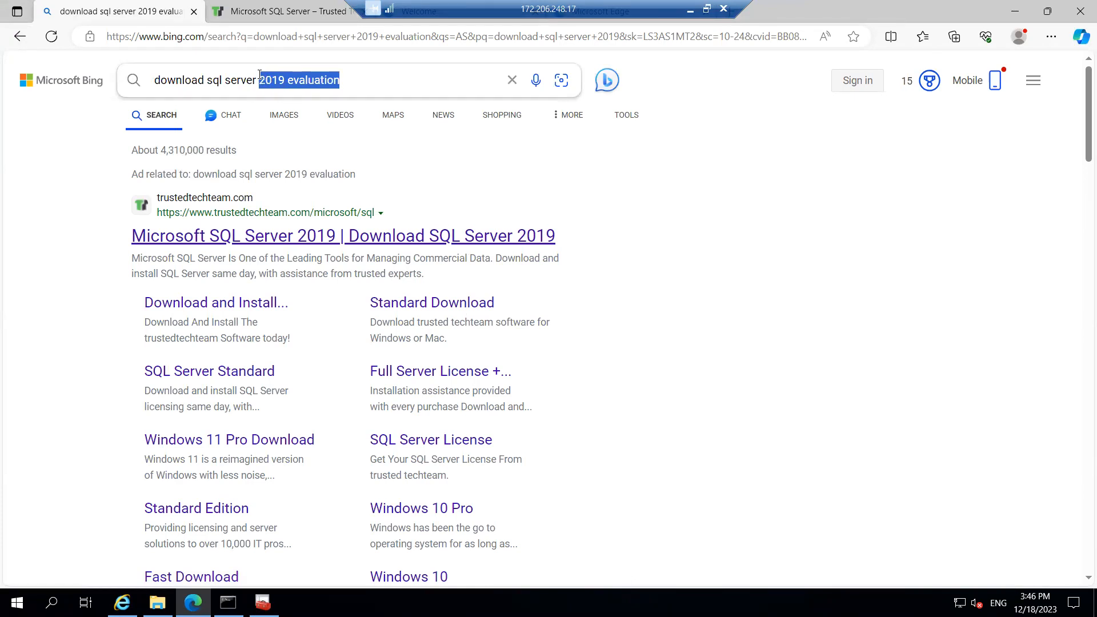
pyautogui.press('BackSpace')
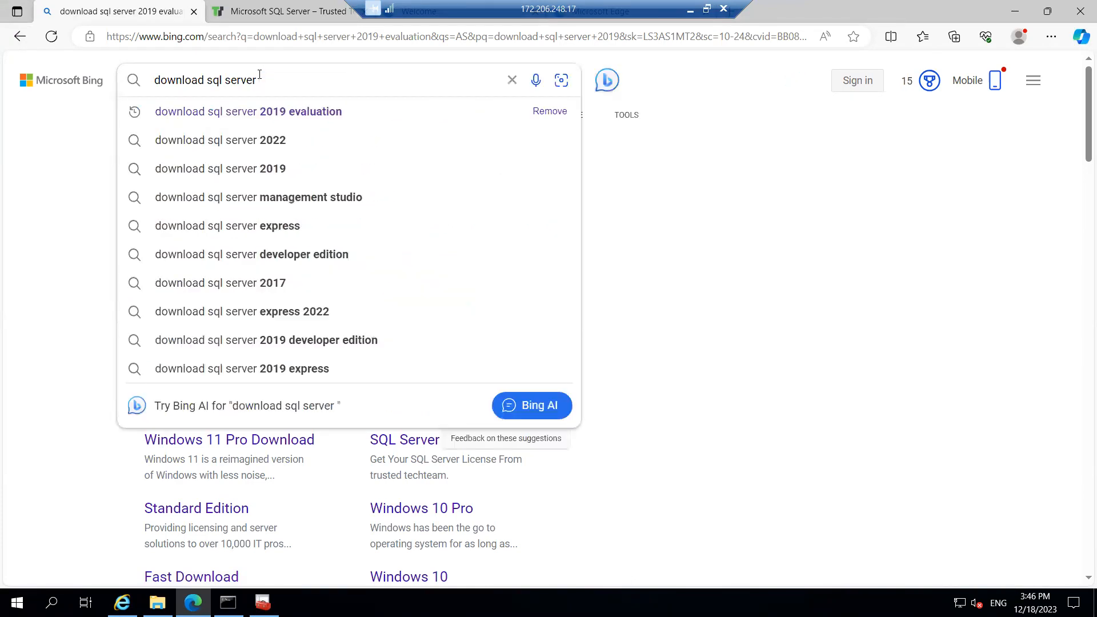
pyautogui.write('SSMS')
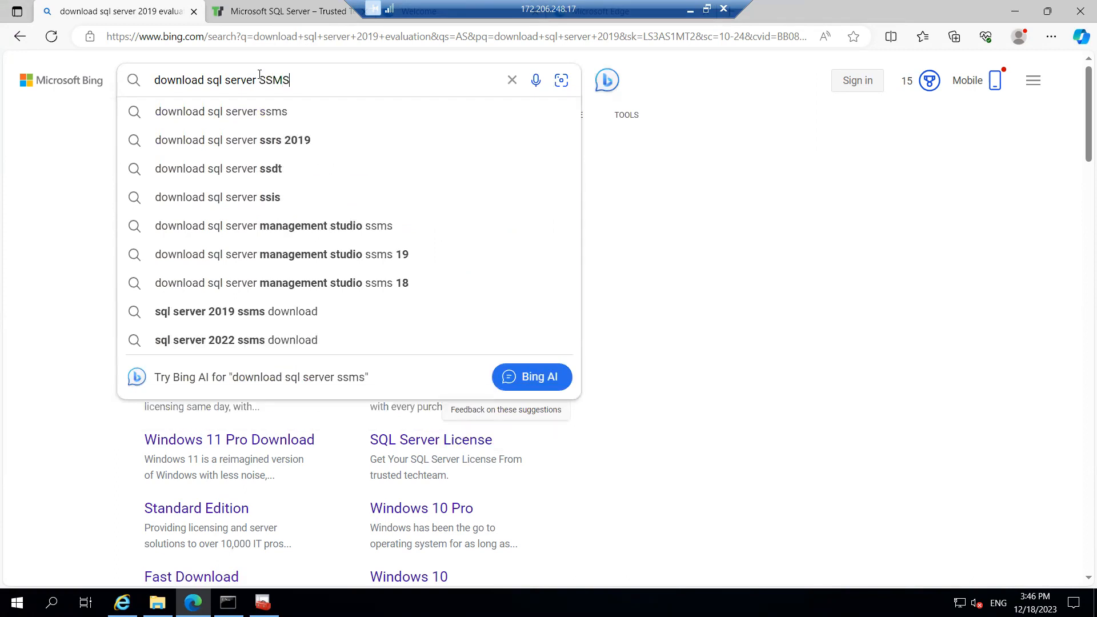
pyautogui.click(266, 113)
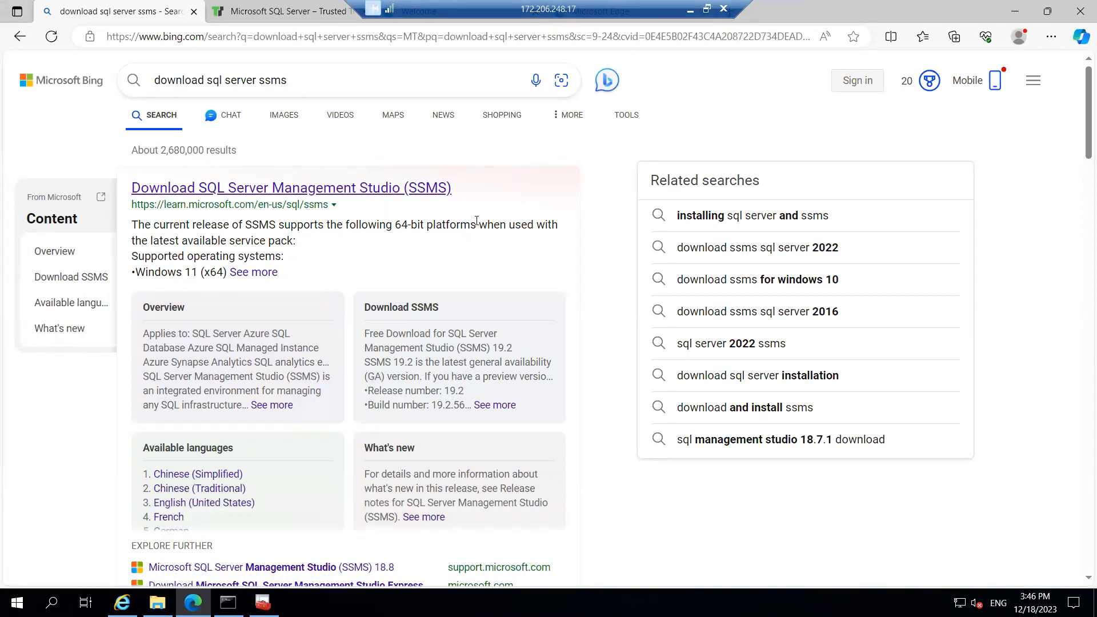
# Open Microsoft Learn's Download SSMS page and download the SSMS 19.2 installer SSMS-Setup-ENU.exe
pyautogui.click(269, 191)
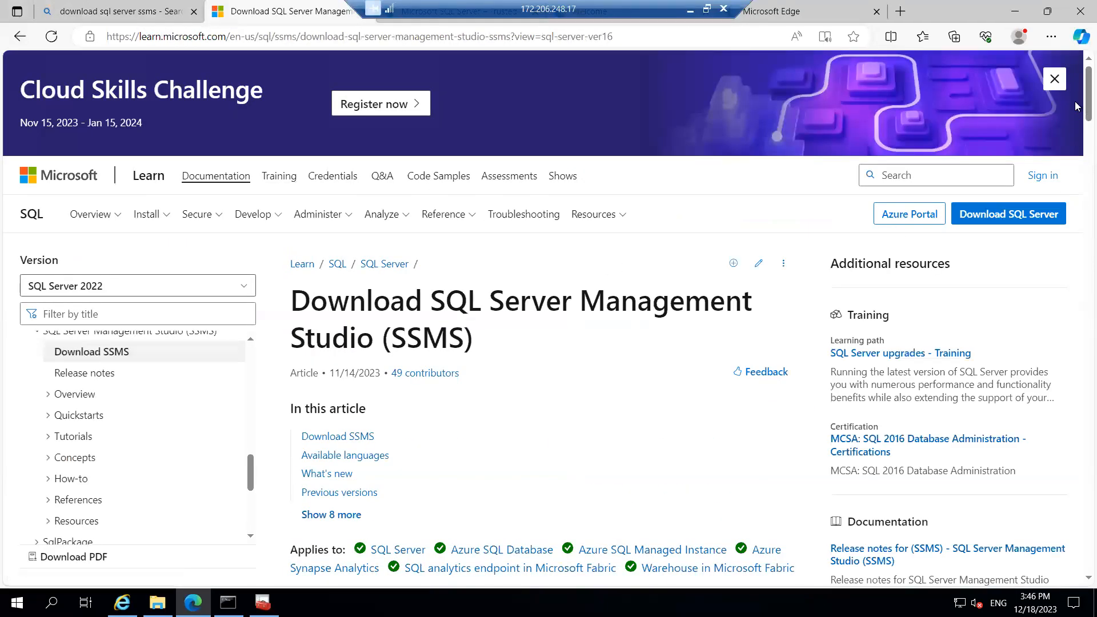
pyautogui.scroll(-2, 1076, 115)
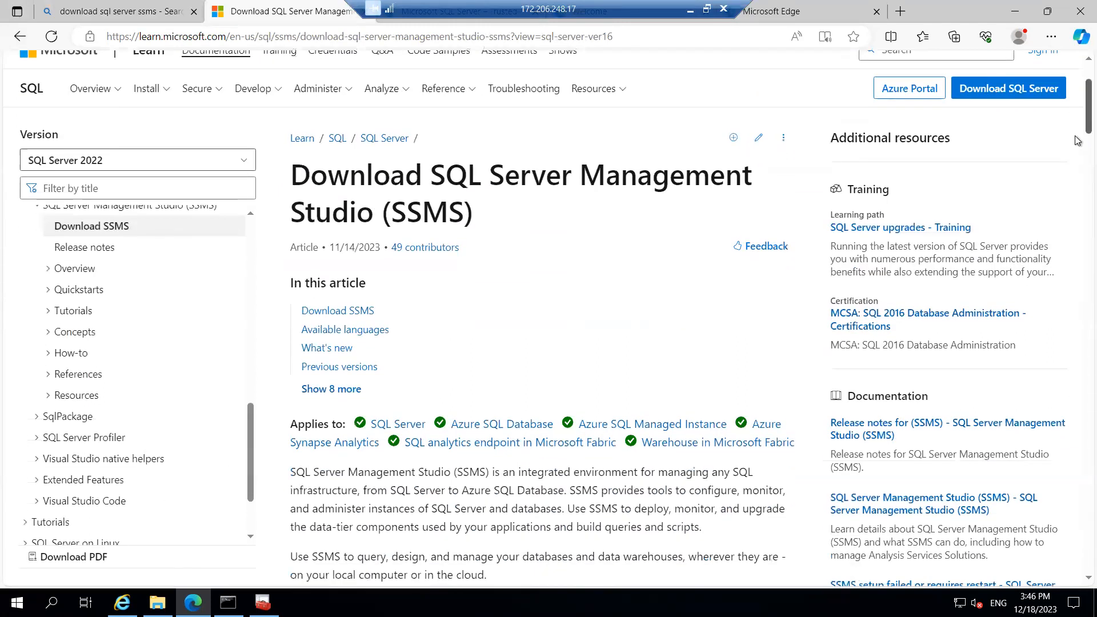
pyautogui.scroll(-8, 1076, 140)
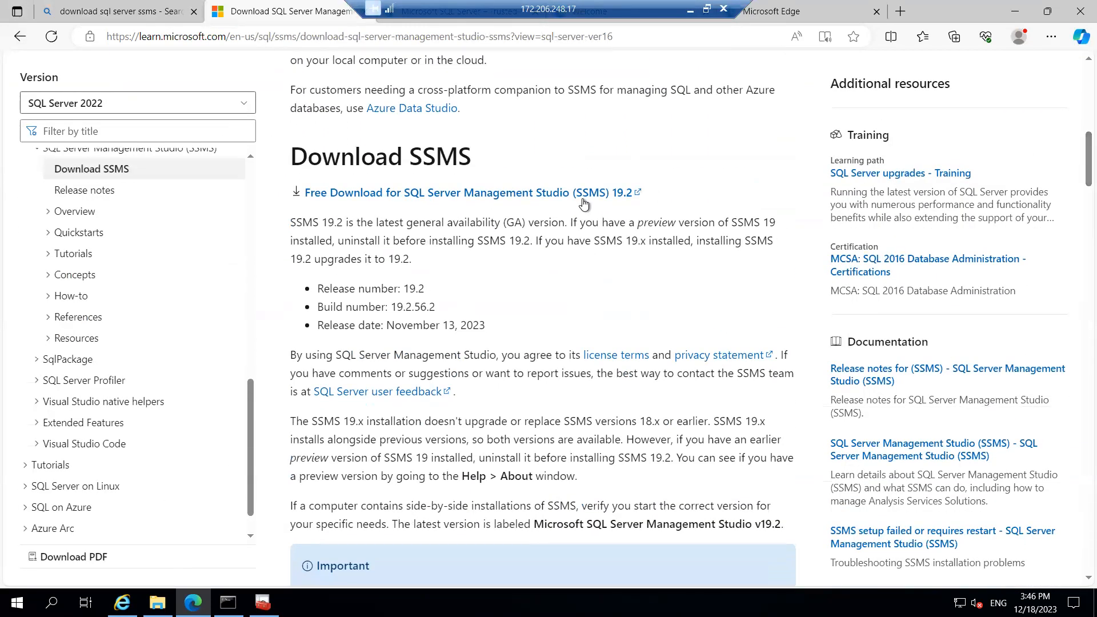
pyautogui.click(387, 195)
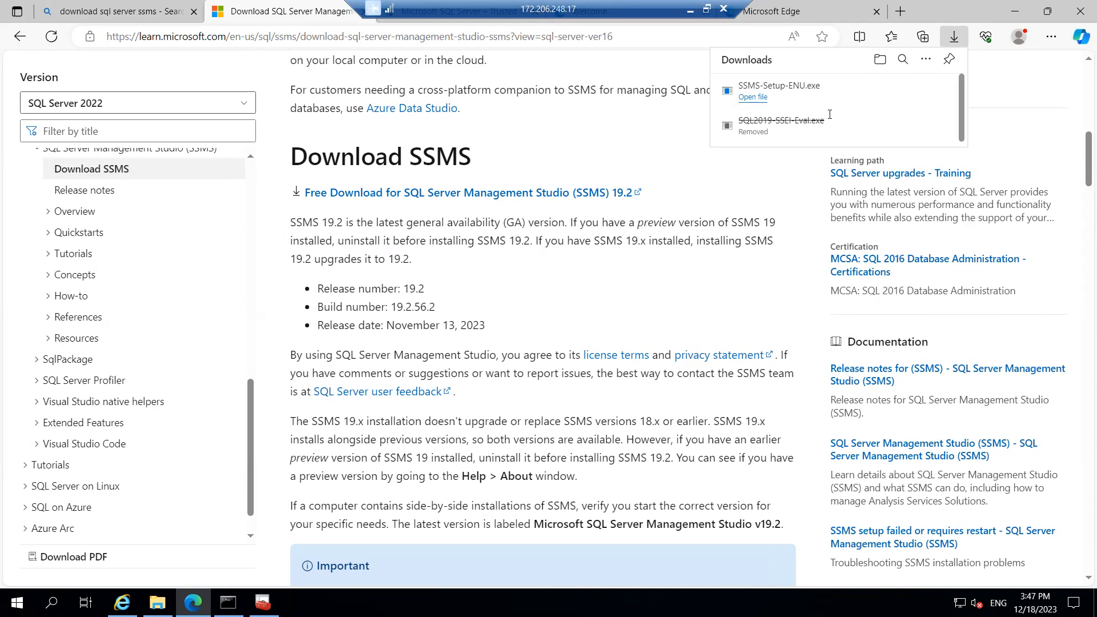
# Show SSMS-Setup-ENU in the Downloads folder and run it as administrator
pyautogui.click(755, 97)
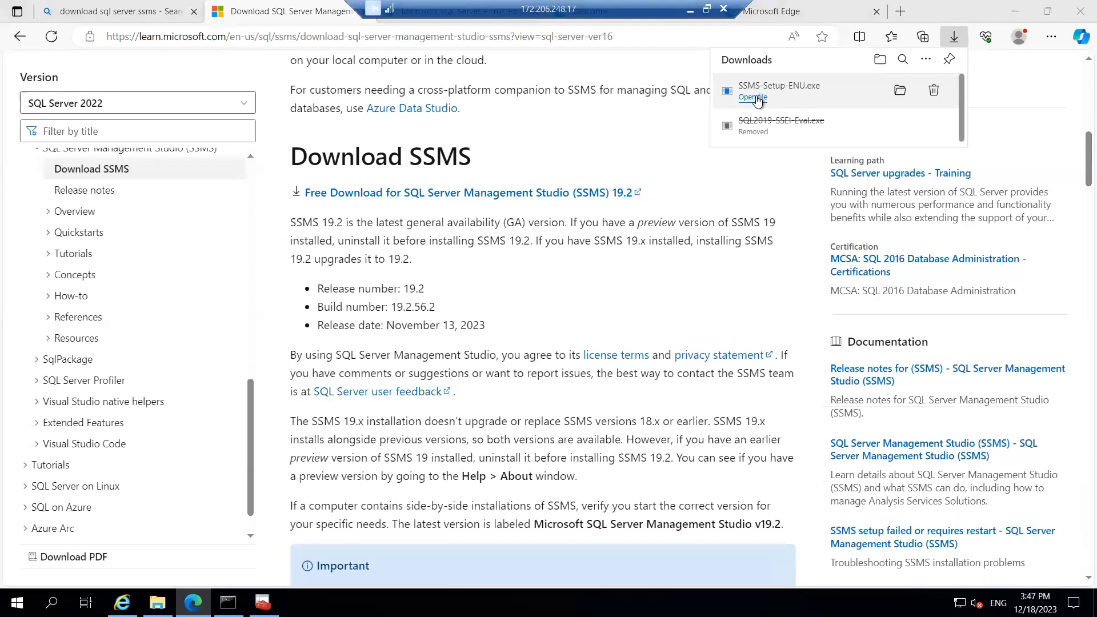
pyautogui.click(899, 91)
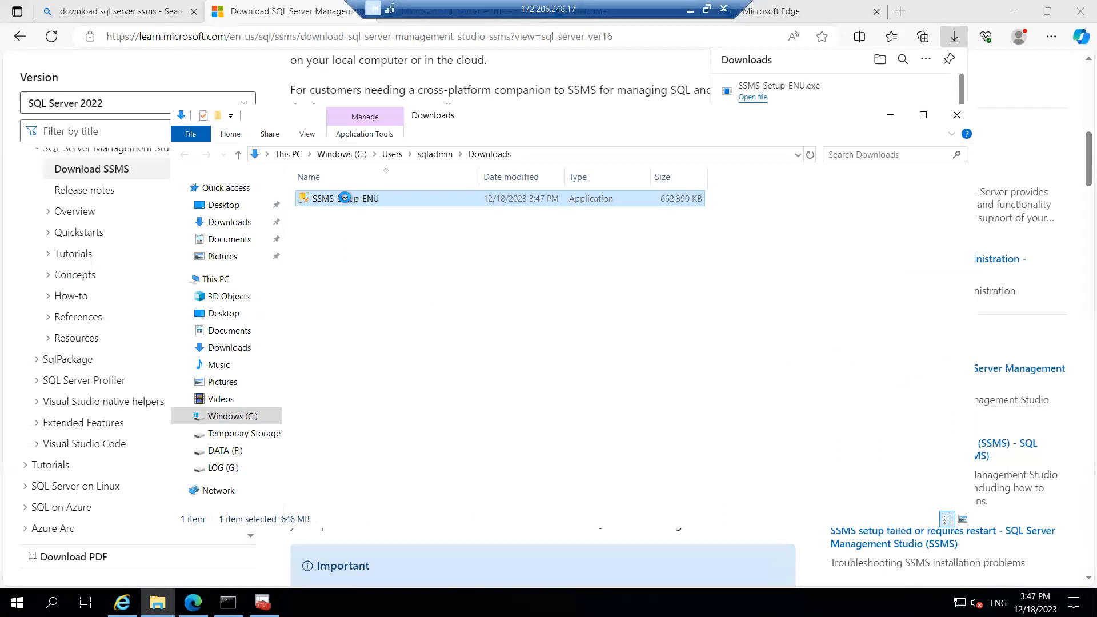
pyautogui.rightClick(504, 202)
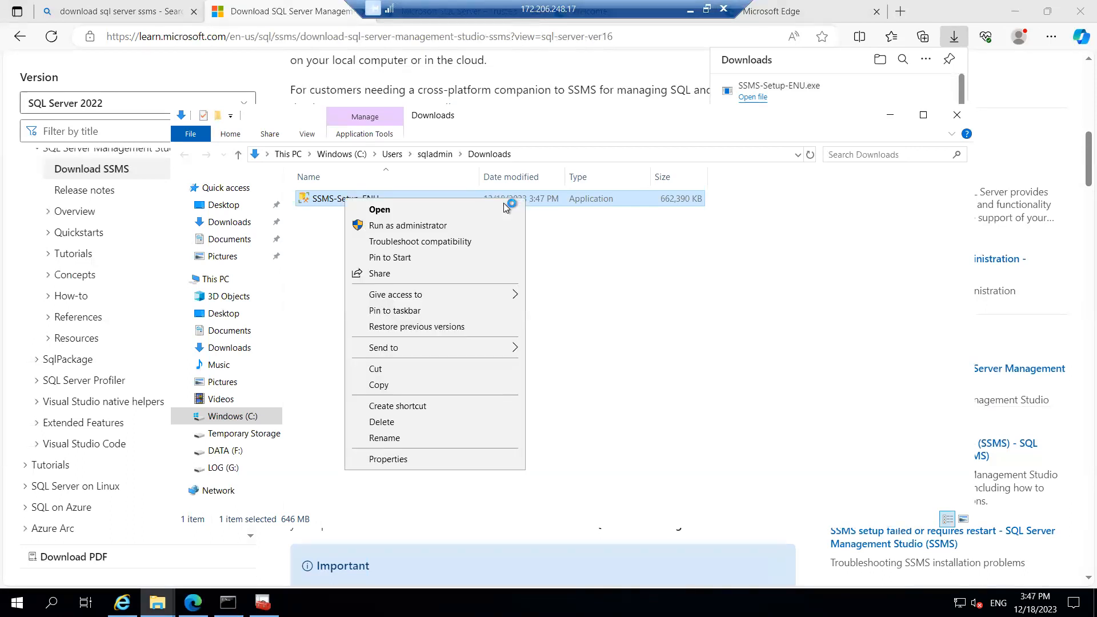
pyautogui.click(398, 225)
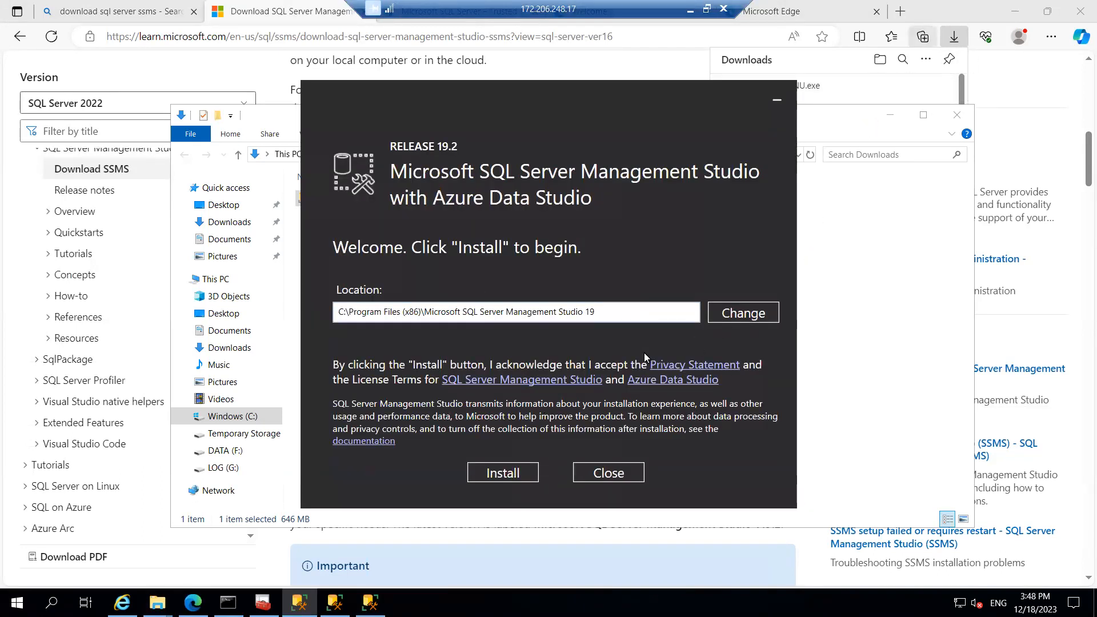
# Install SSMS 19.2 into the default folder, briefly browsing the Start menu programs while packages progress
pyautogui.click(503, 473)
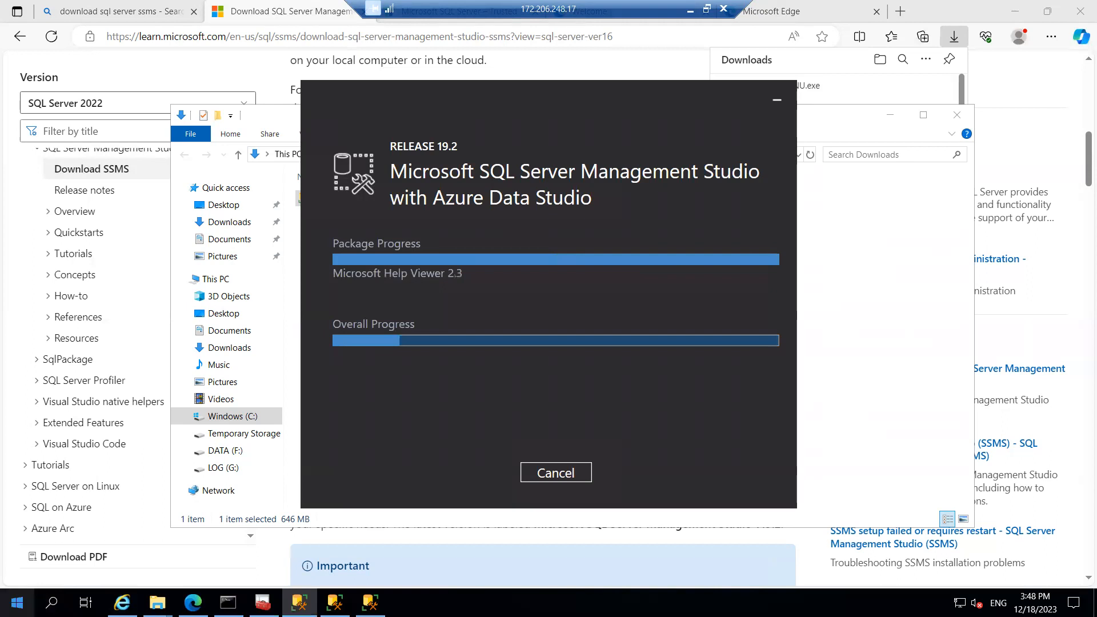
pyautogui.click(16, 602)
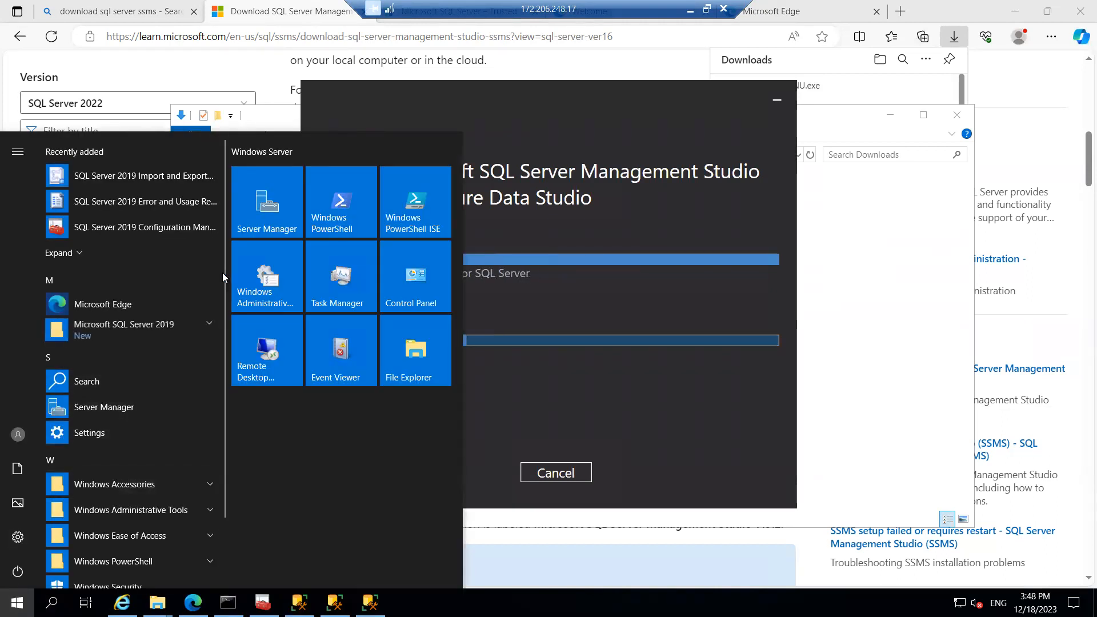
pyautogui.moveTo(225, 331); pyautogui.dragTo(224, 488)
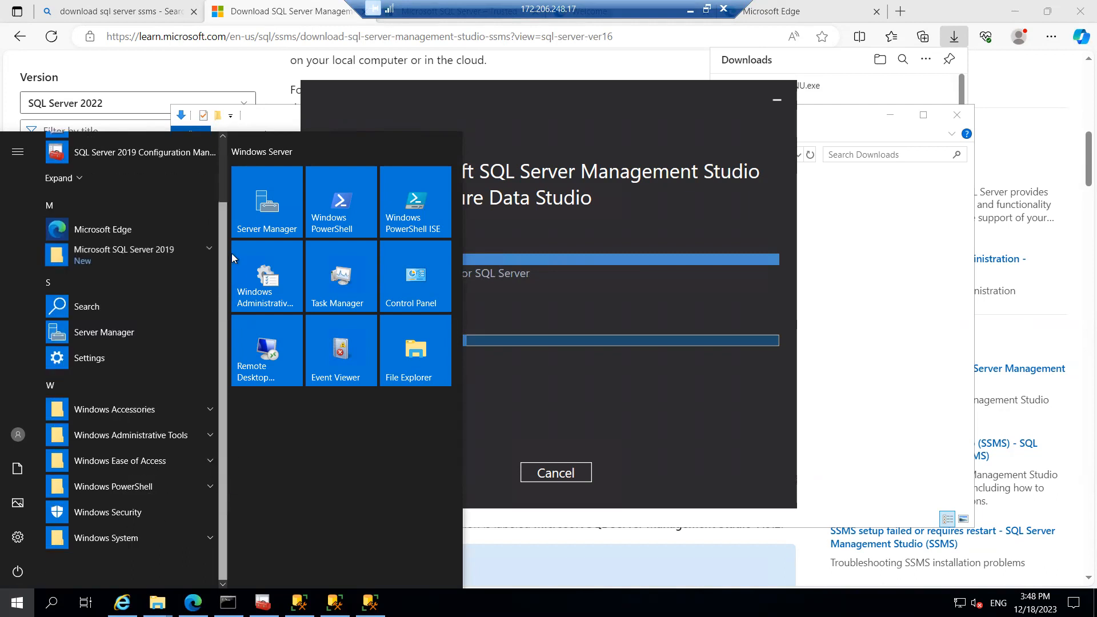
pyautogui.moveTo(228, 252); pyautogui.dragTo(227, 176)
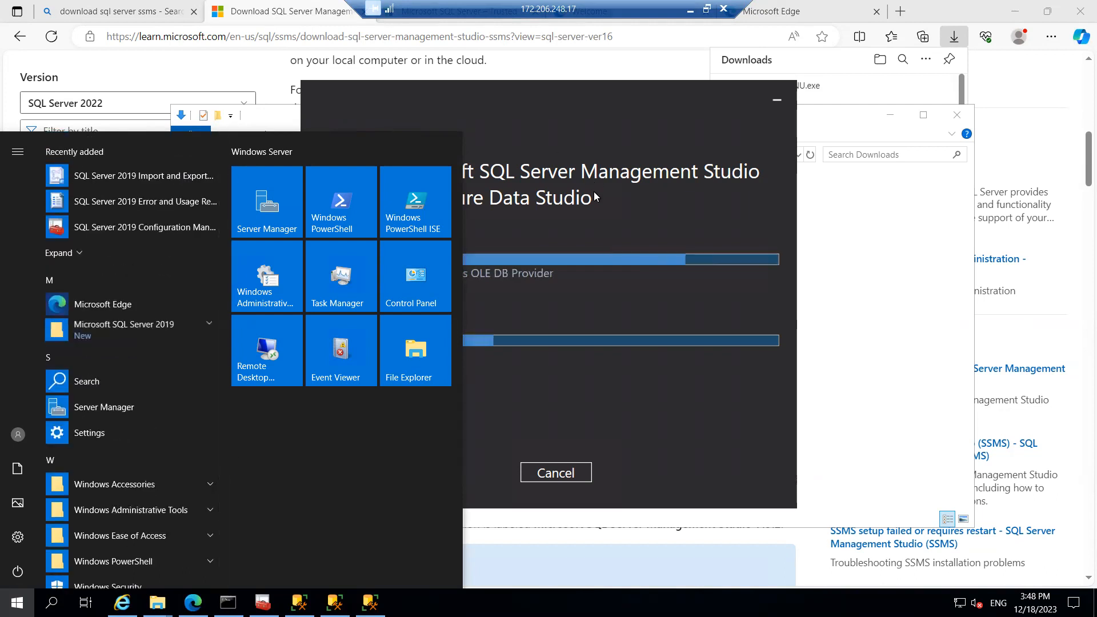
pyautogui.click(594, 197)
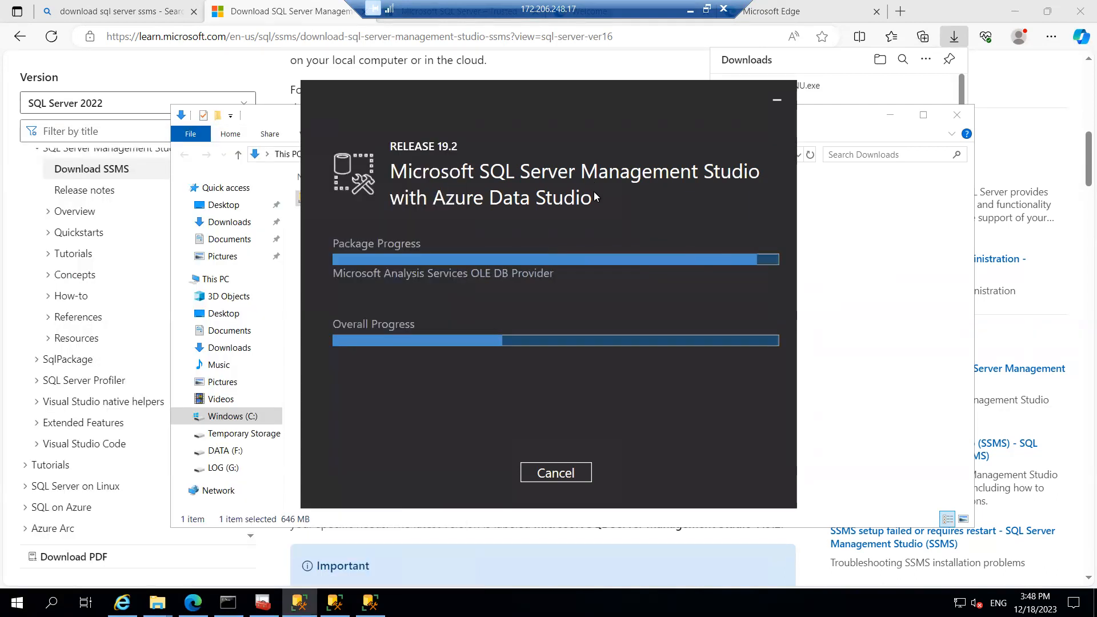